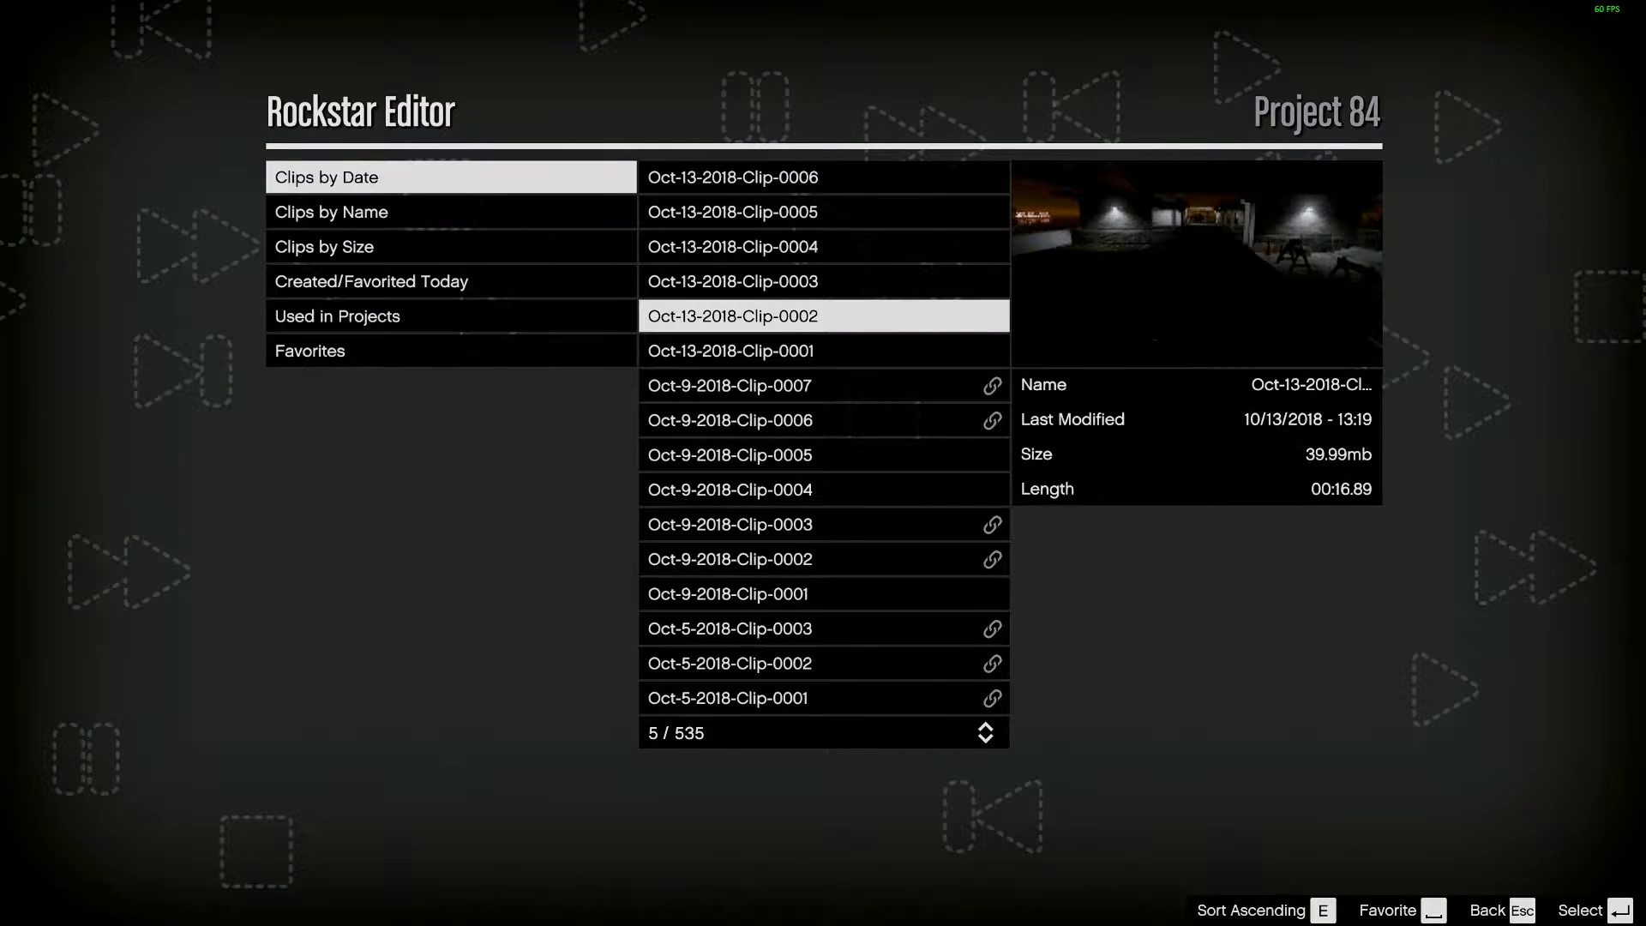
- Add Oct-13-2018-Clip-0002 to Project 84 and open it for editing
key("Return")
key("Return")
key("Return")
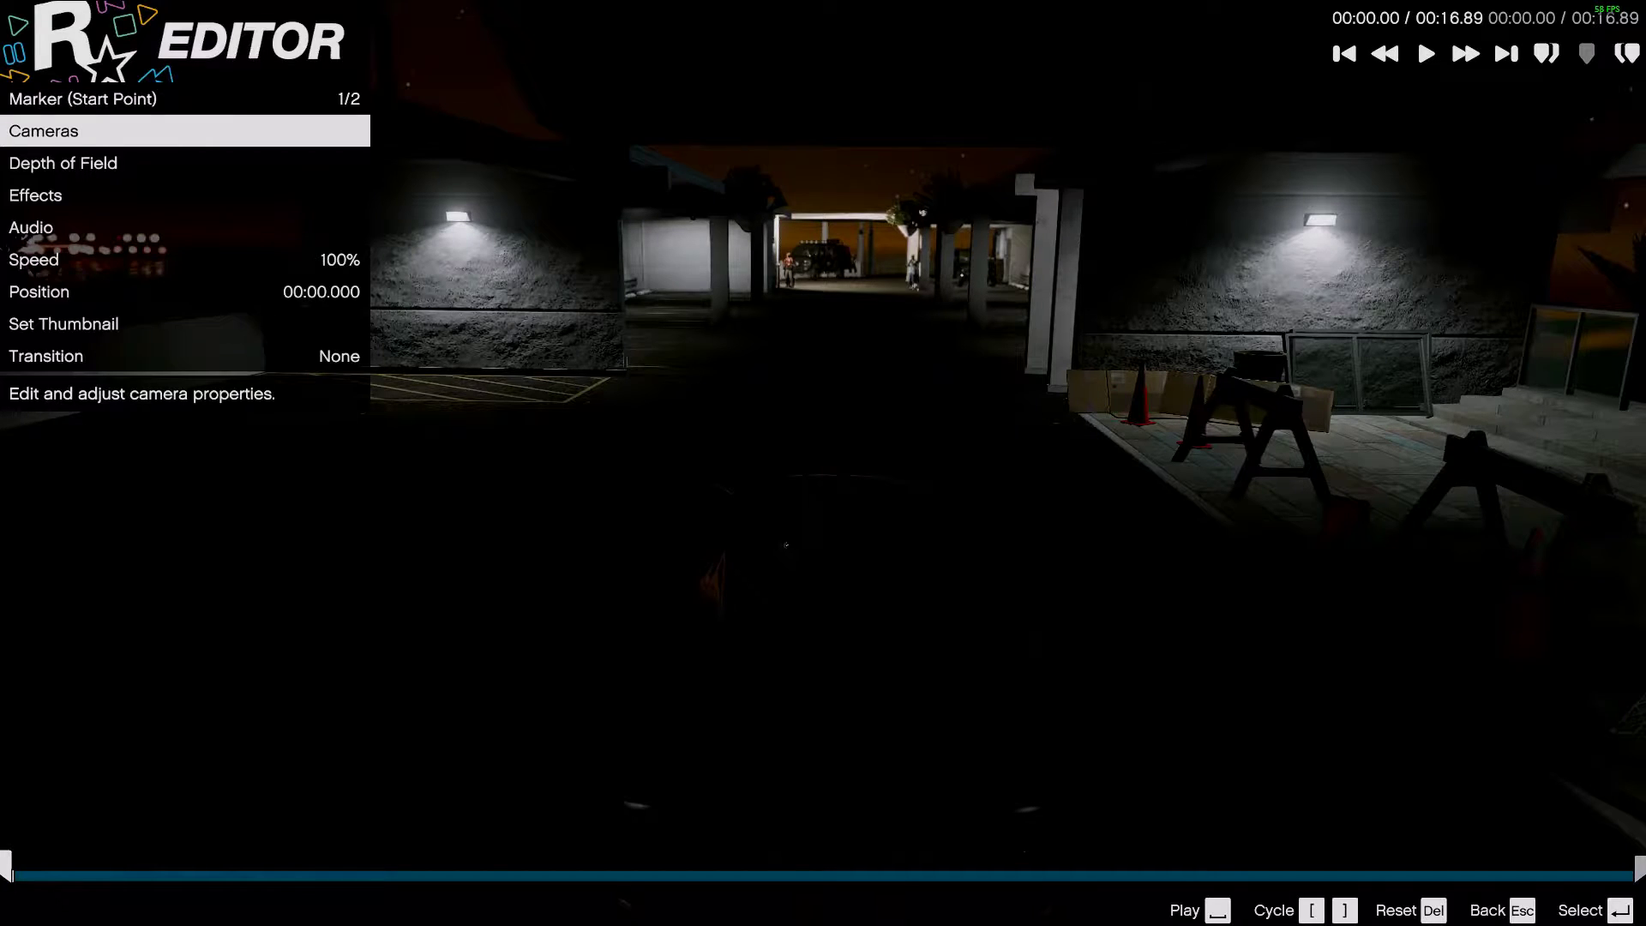
- Set the start marker's camera type to Free Camera and start editing the camera position
key("Return")
key("Right")
key("Up")
key("Return")
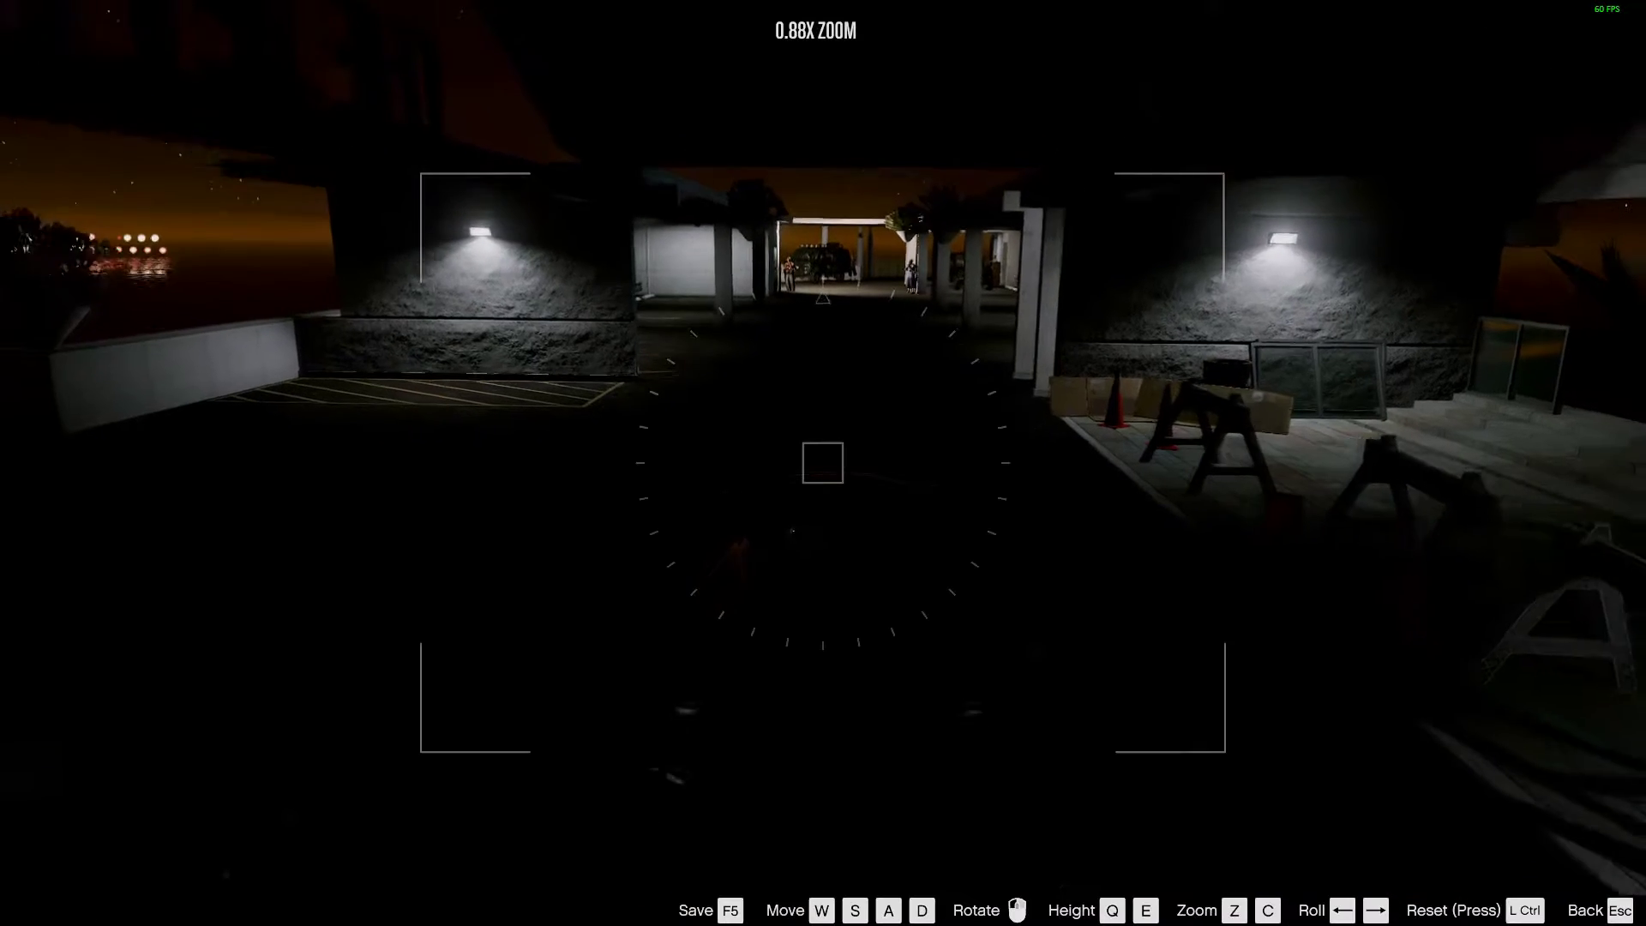
- Move the start marker's free camera through the car park past the gunmen to frame the moustached man near the railing
key("w")
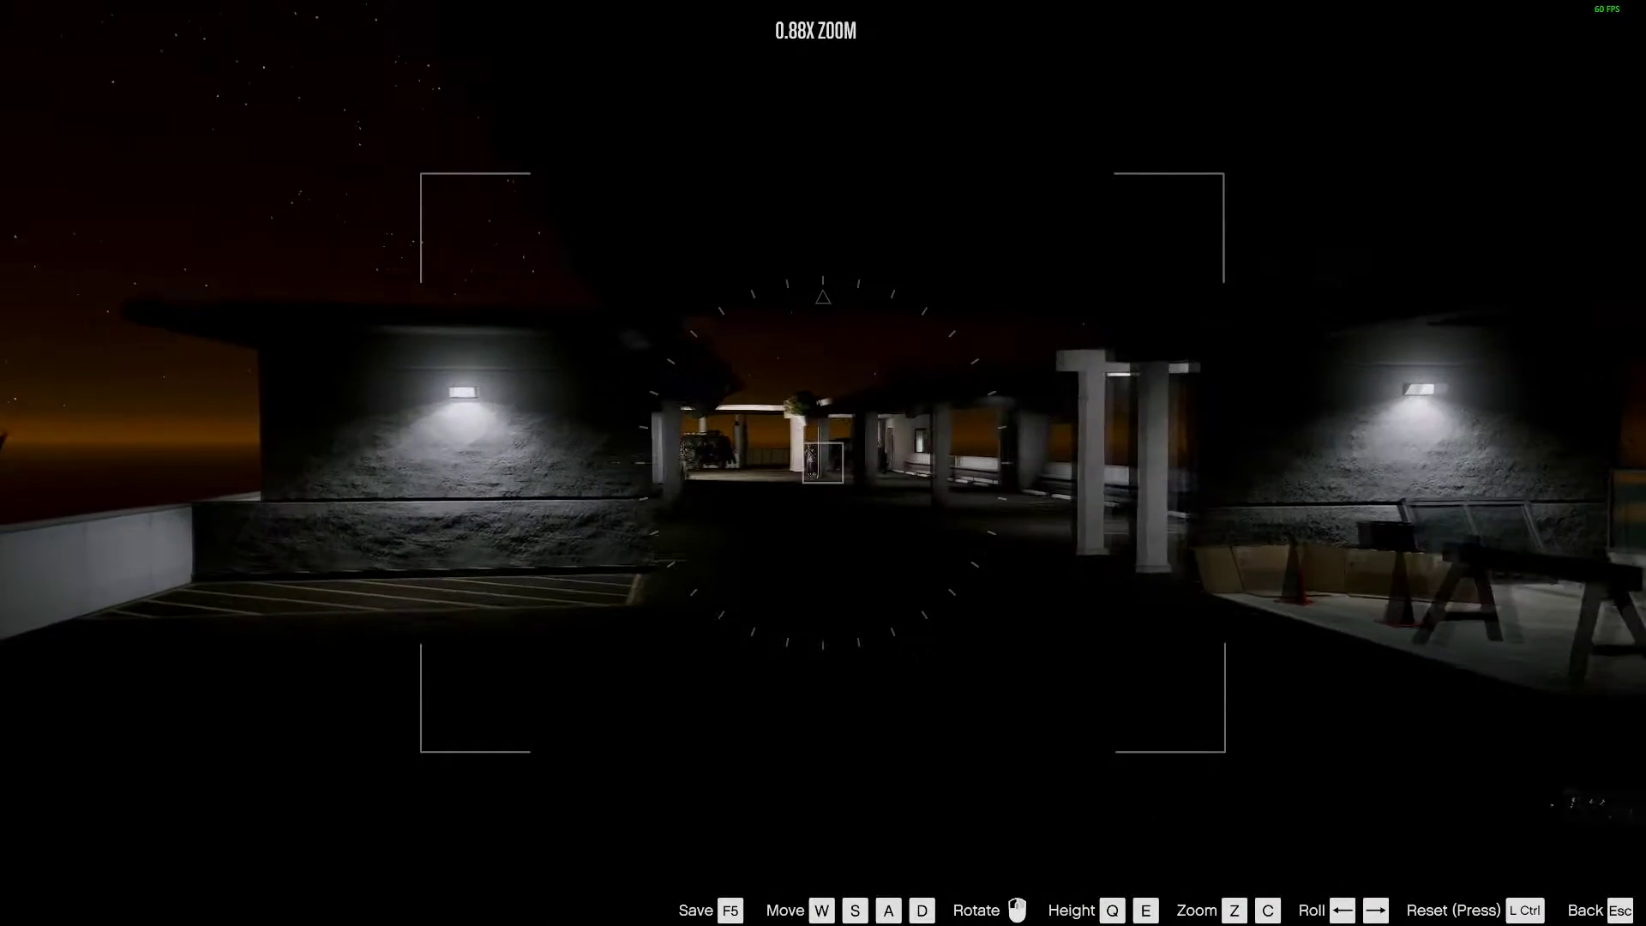
key("w")
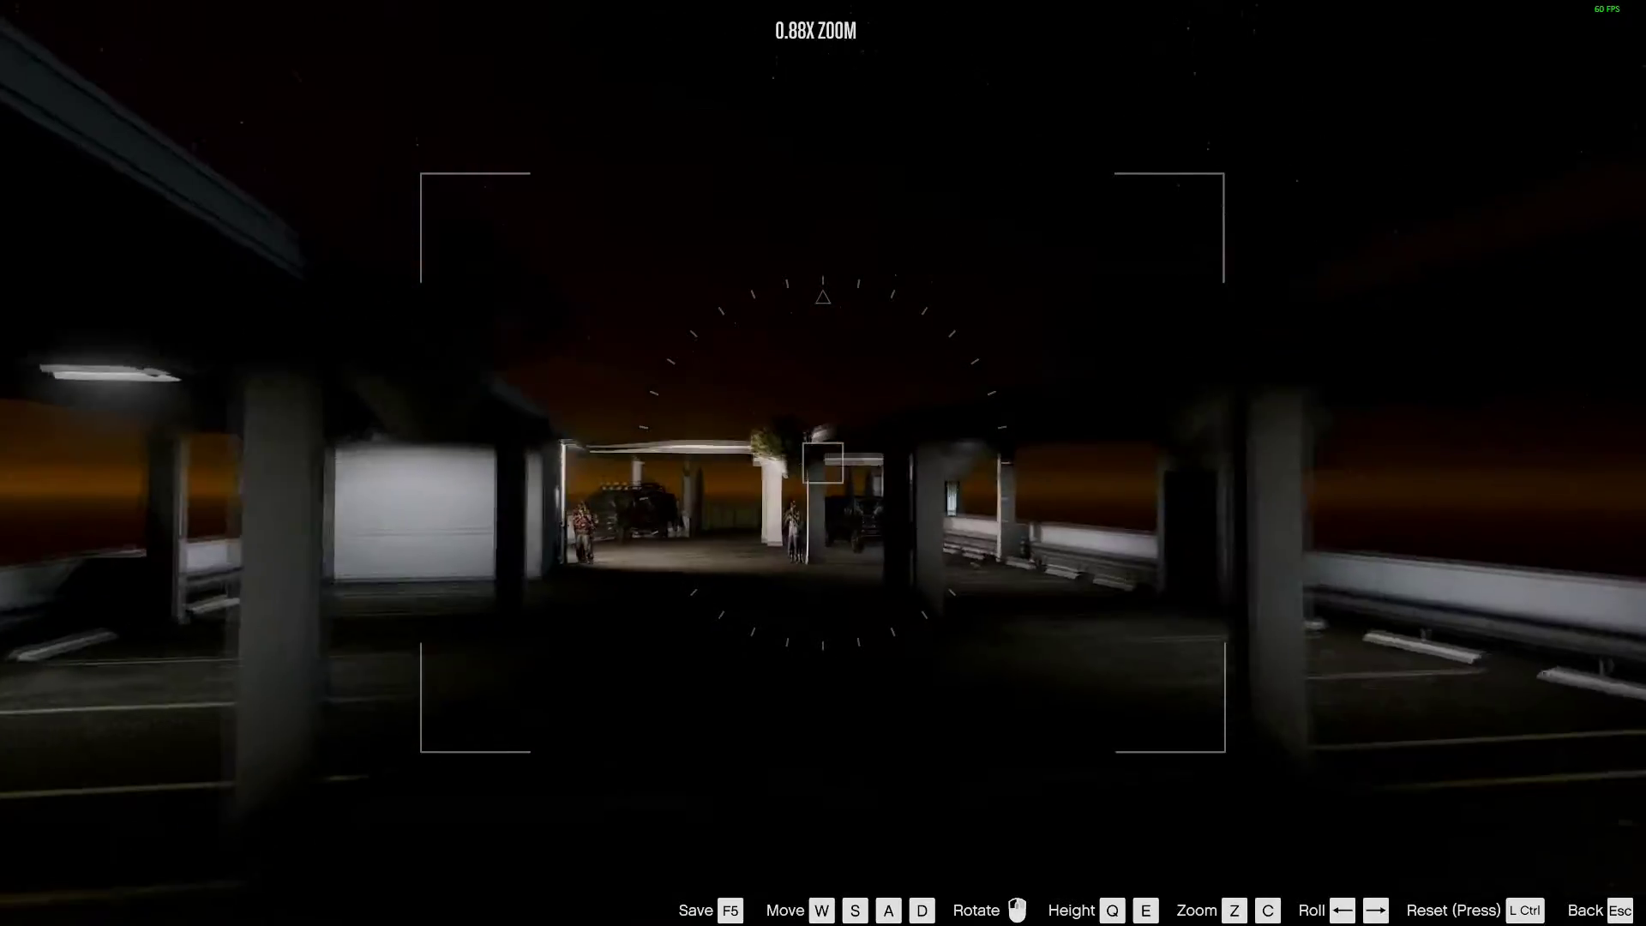
key("w")
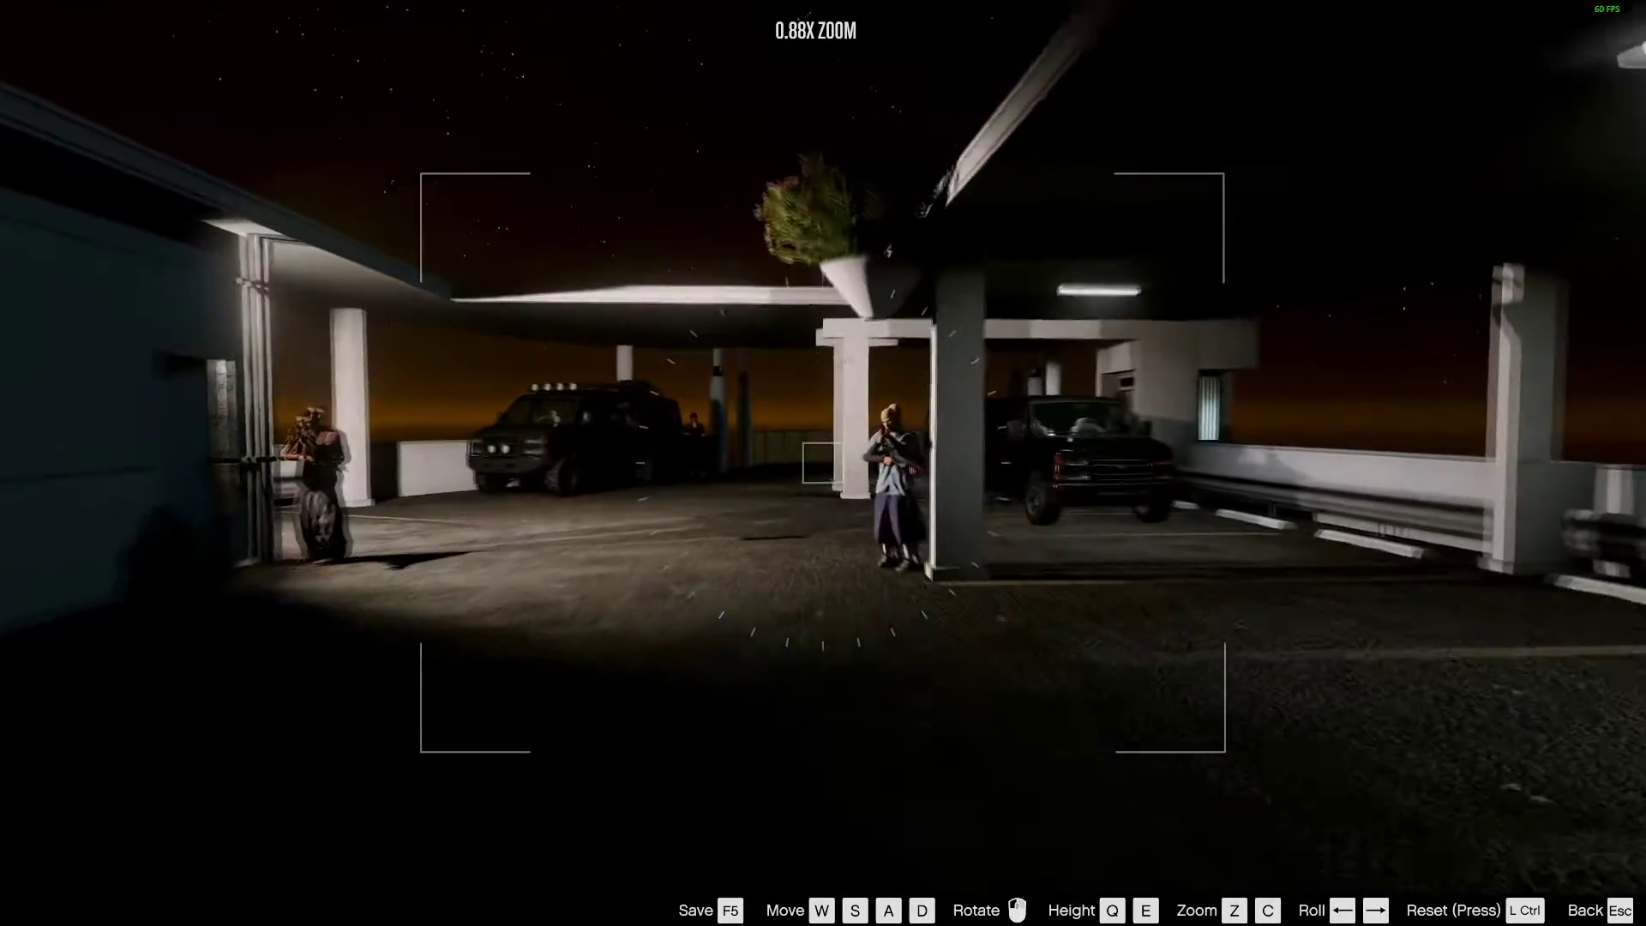
key("w")
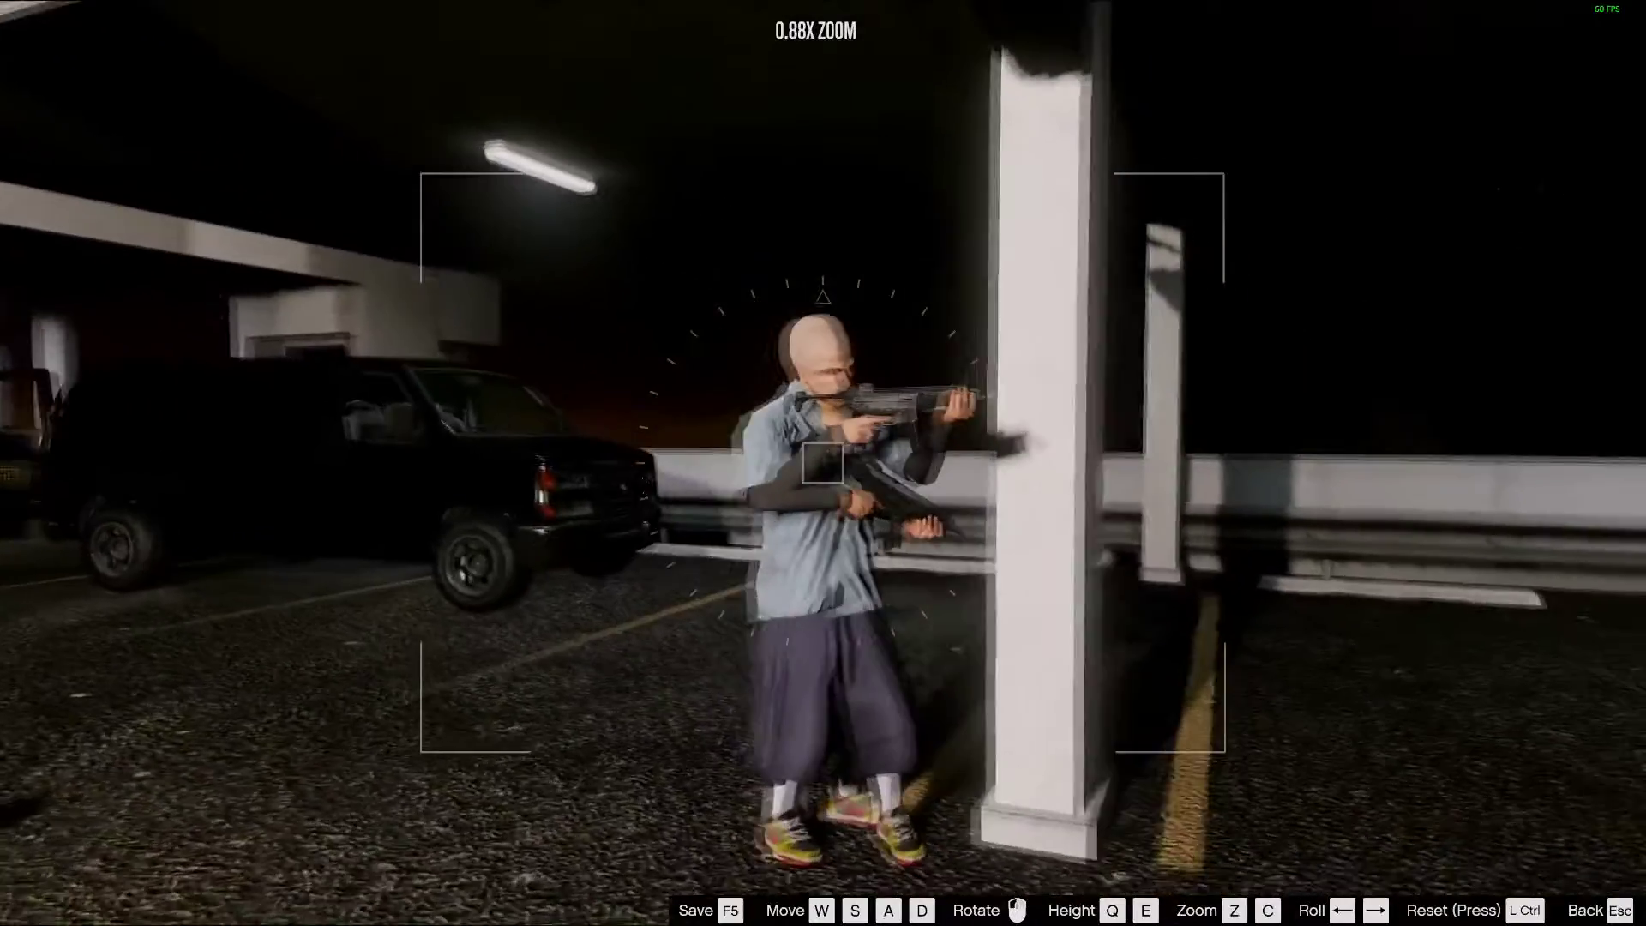
key("a")
key("a")
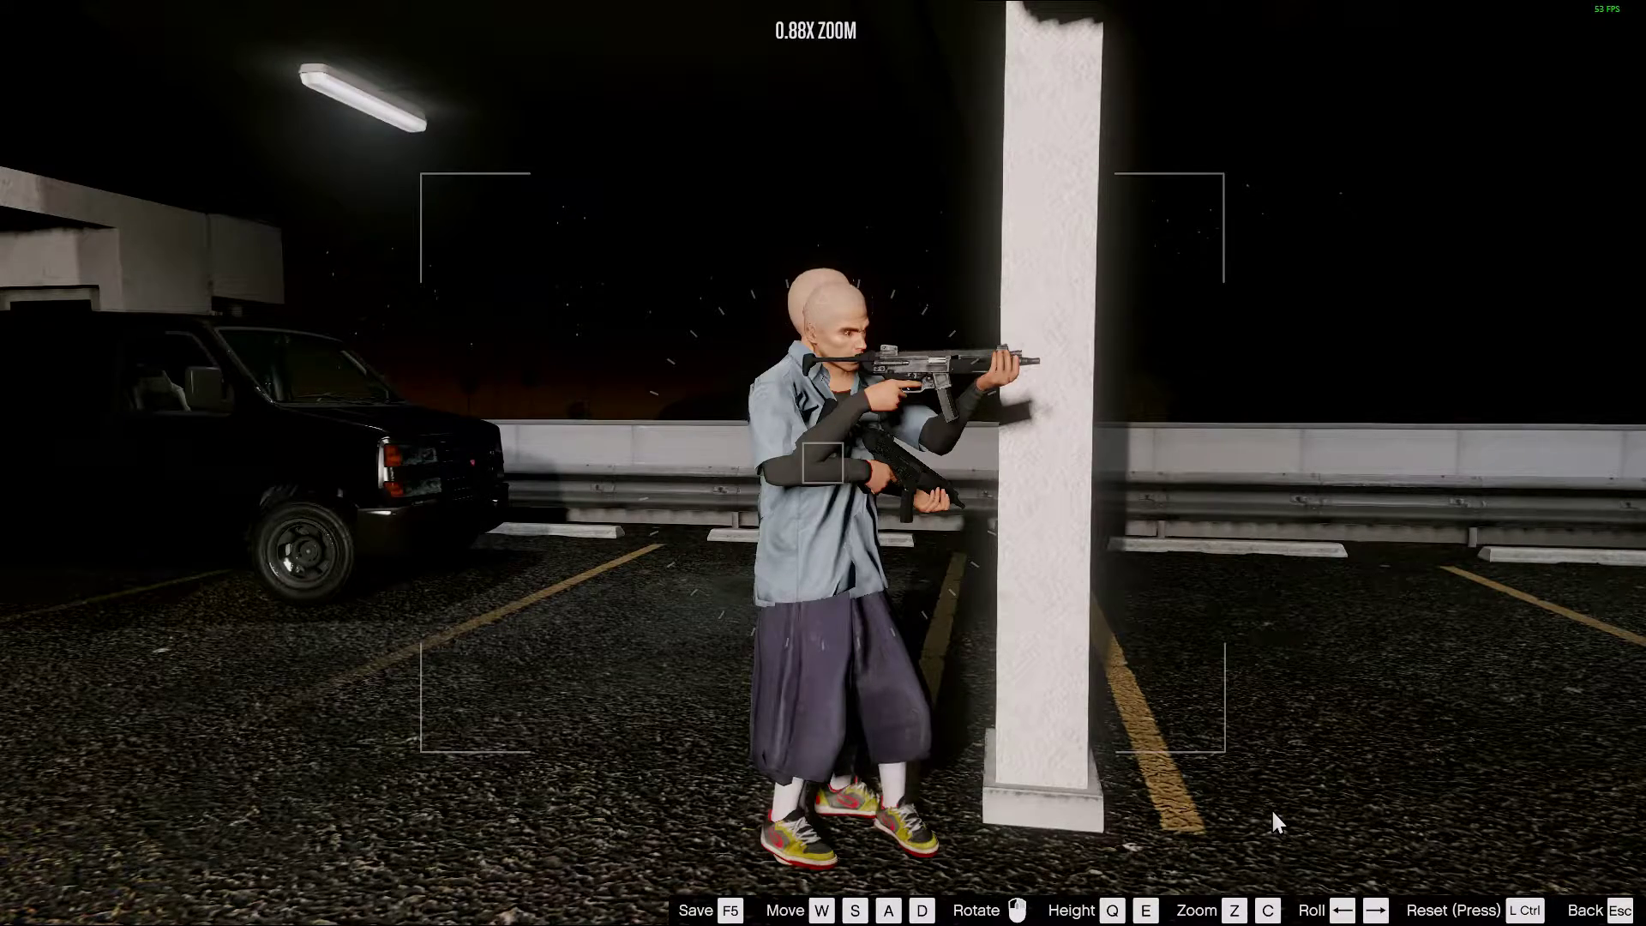
key("d")
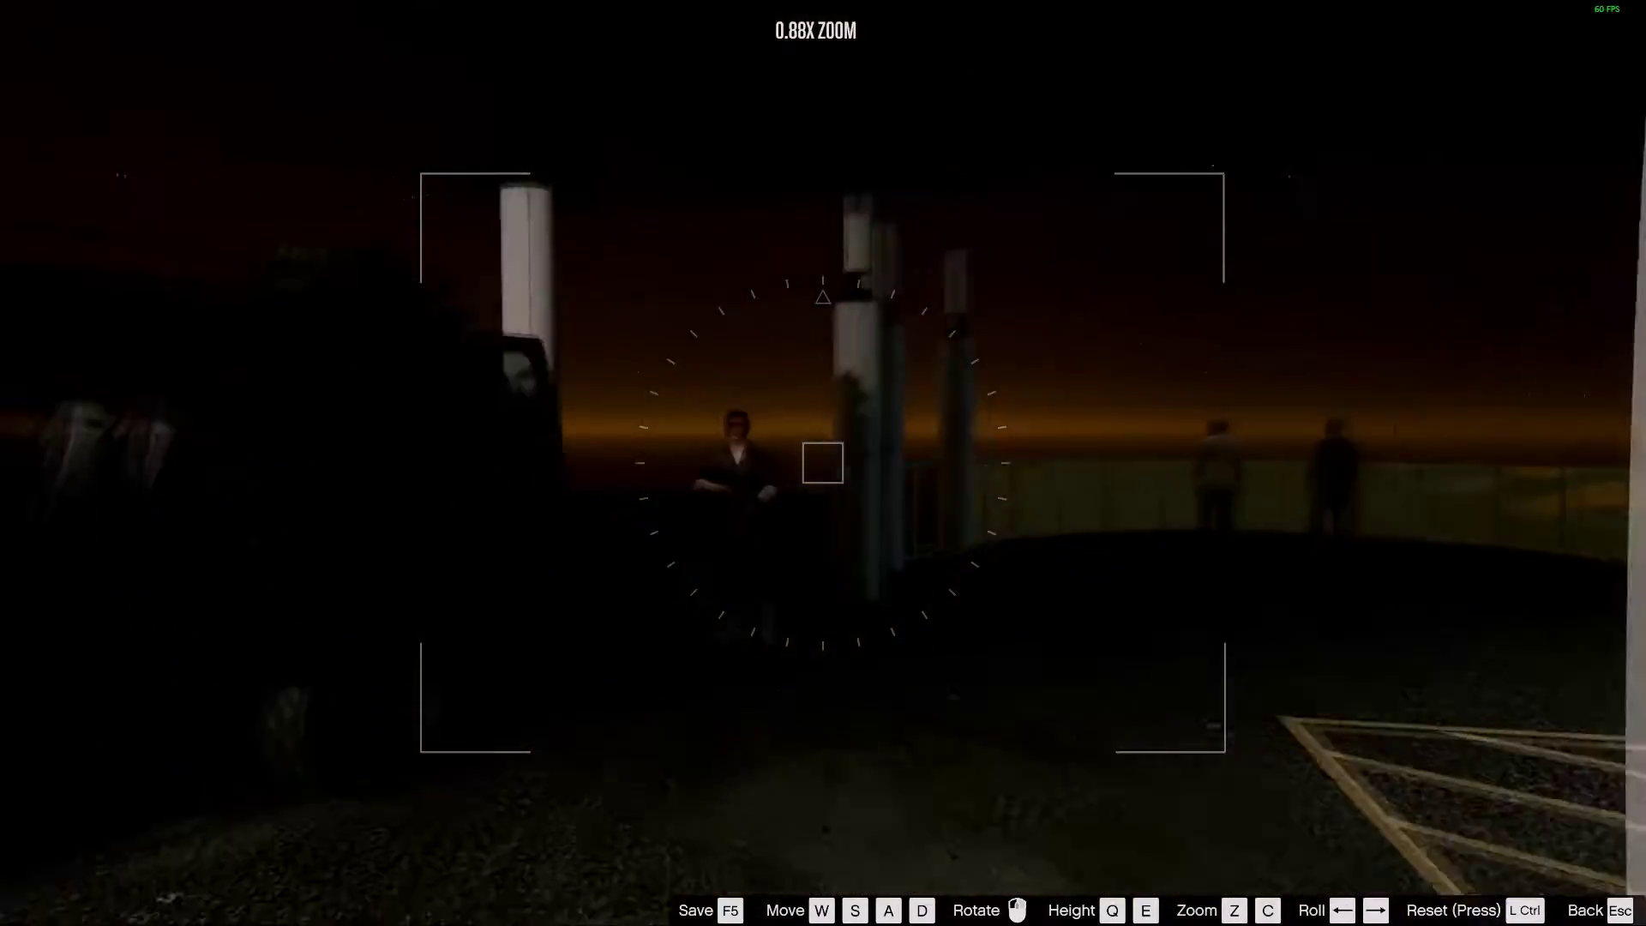
key("w")
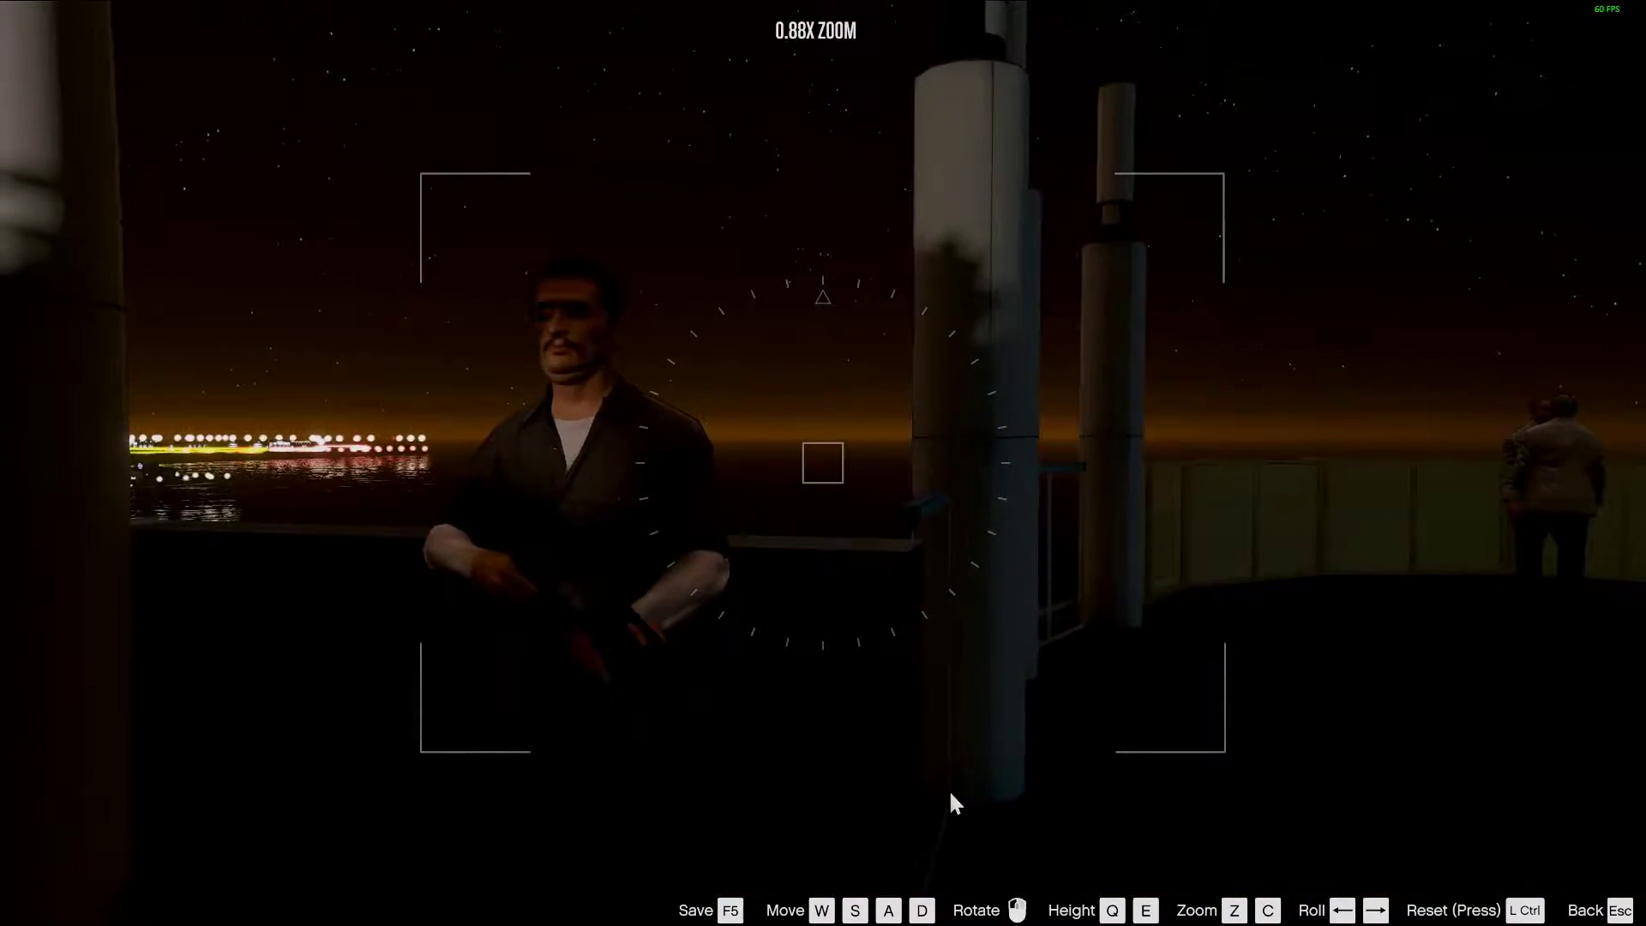
key("Escape")
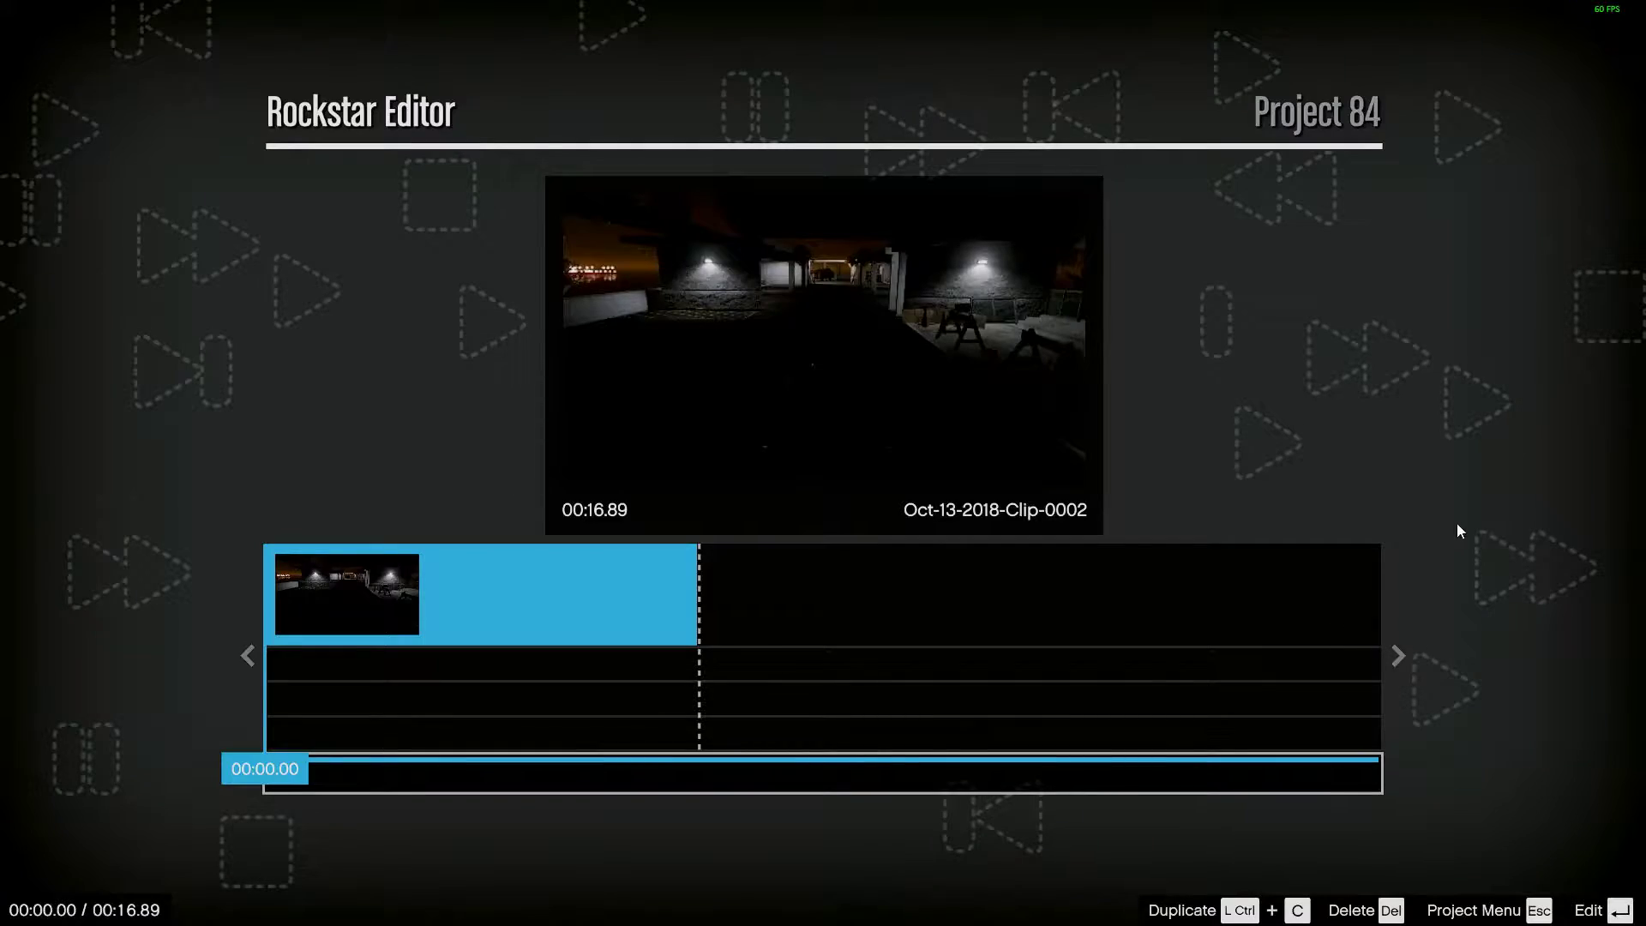
- Reopen the clip, turn the start marker's camera to include the two men at the glass railing, and preview the shot
key("Return")
key("Return")
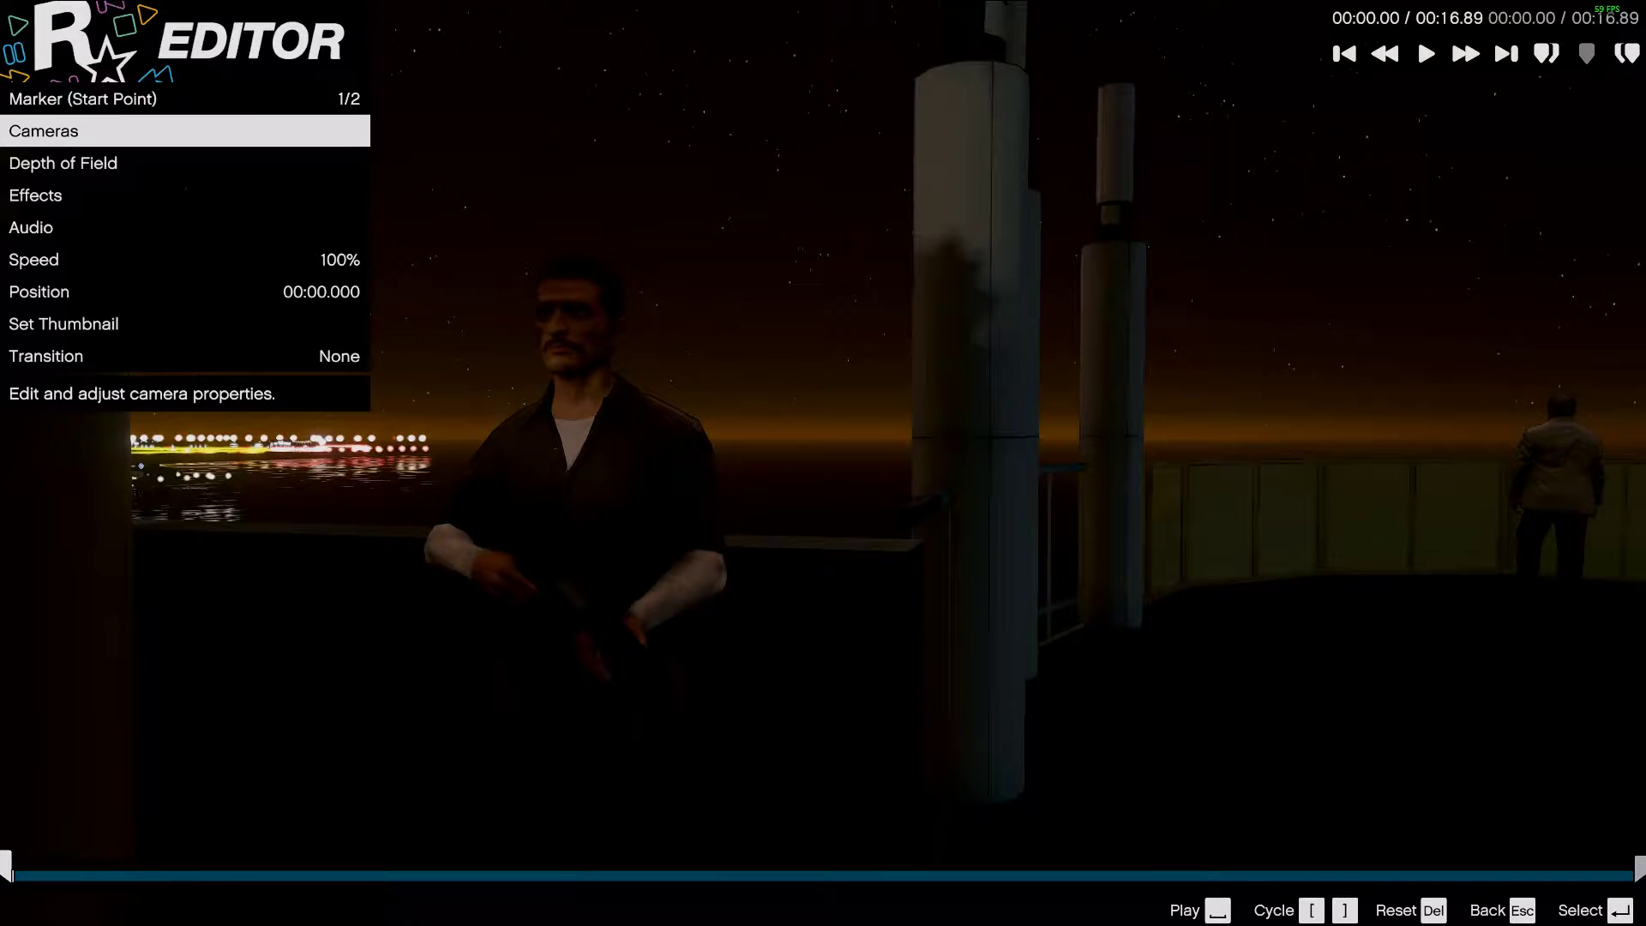
key("Up")
key("Return")
left_click_drag(1029, 514, 1627, 534)
key("Escape")
key("space")
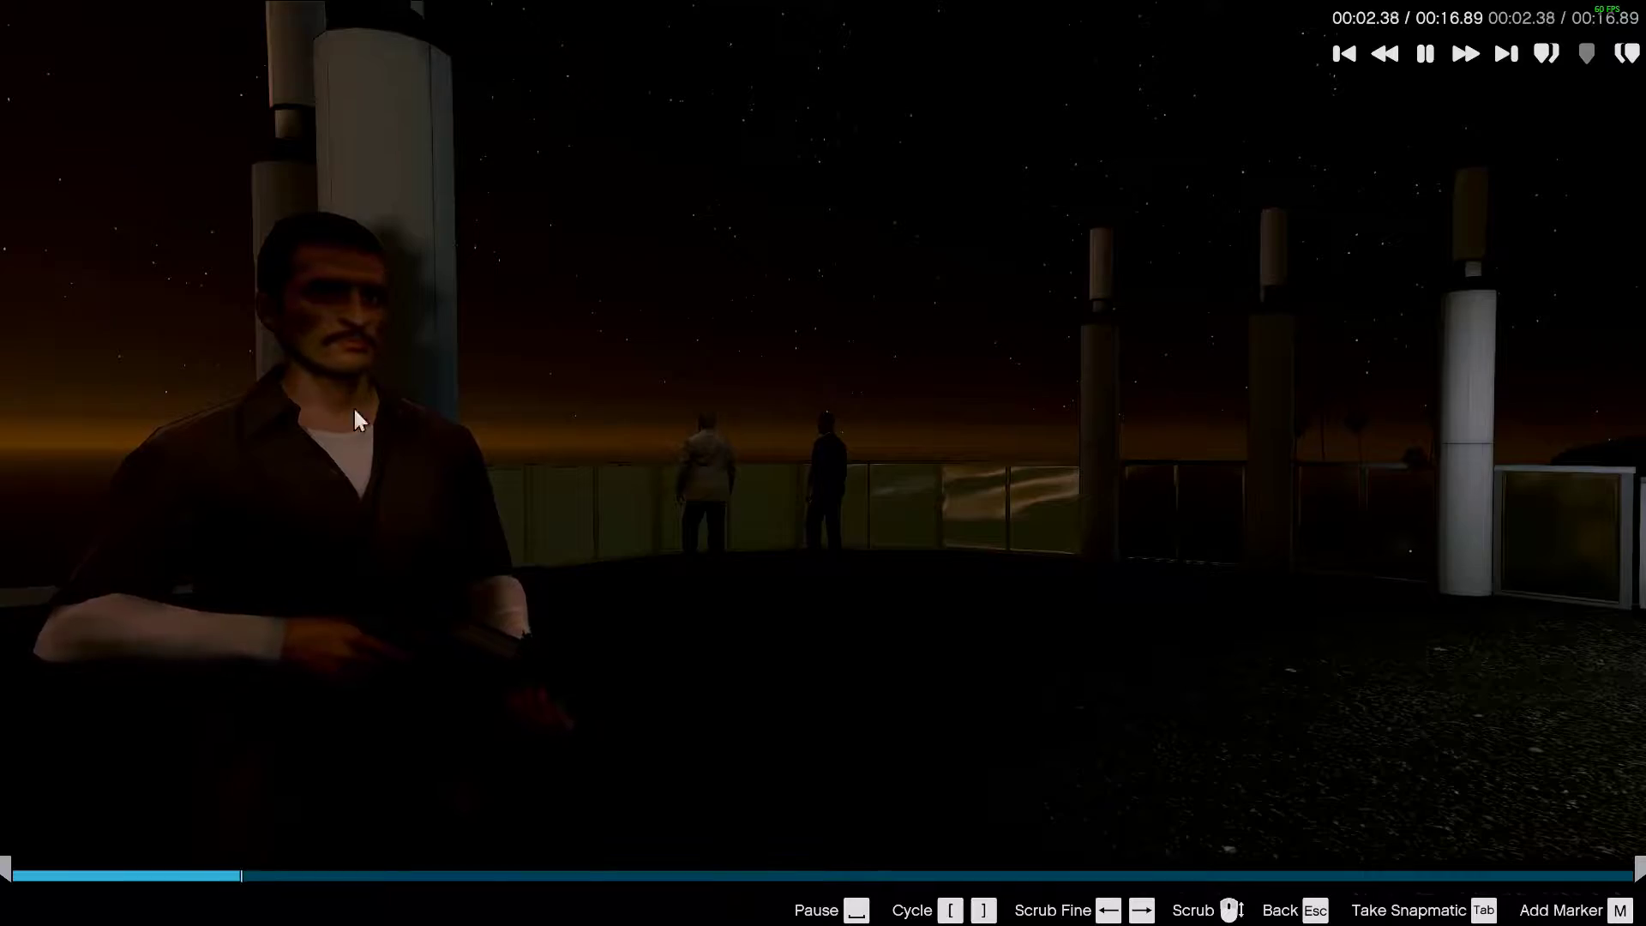
key("Escape")
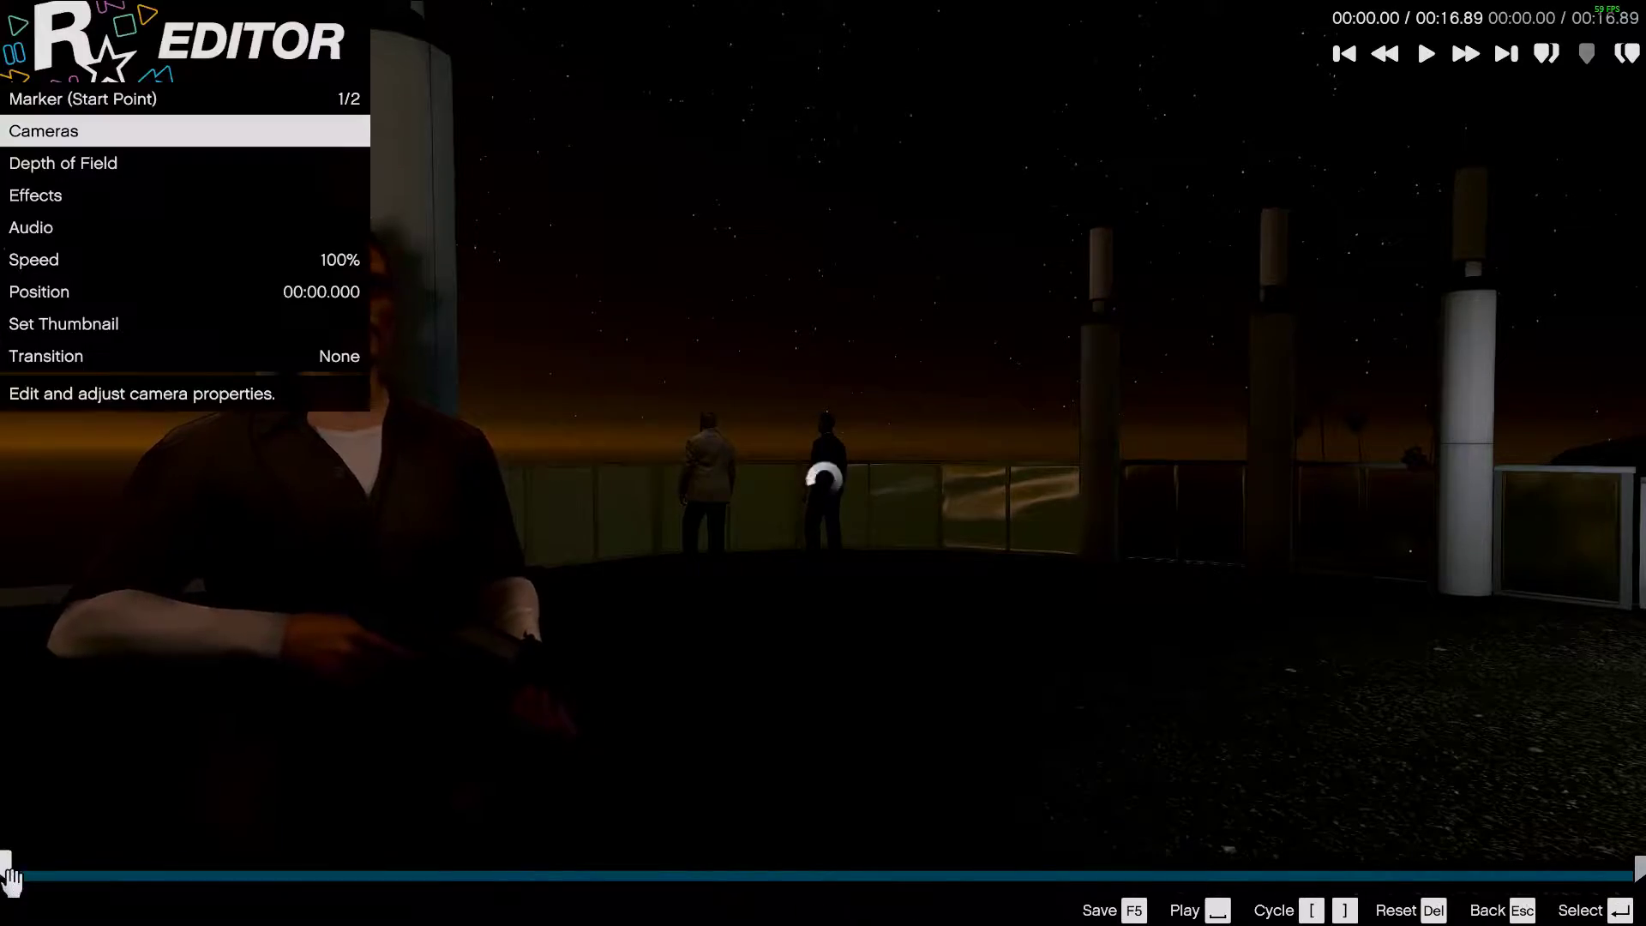
- Reposition the start marker's camera between and behind the two gunmen, facing down the car park, at 1.33x zoom
key("Return")
key("Return")
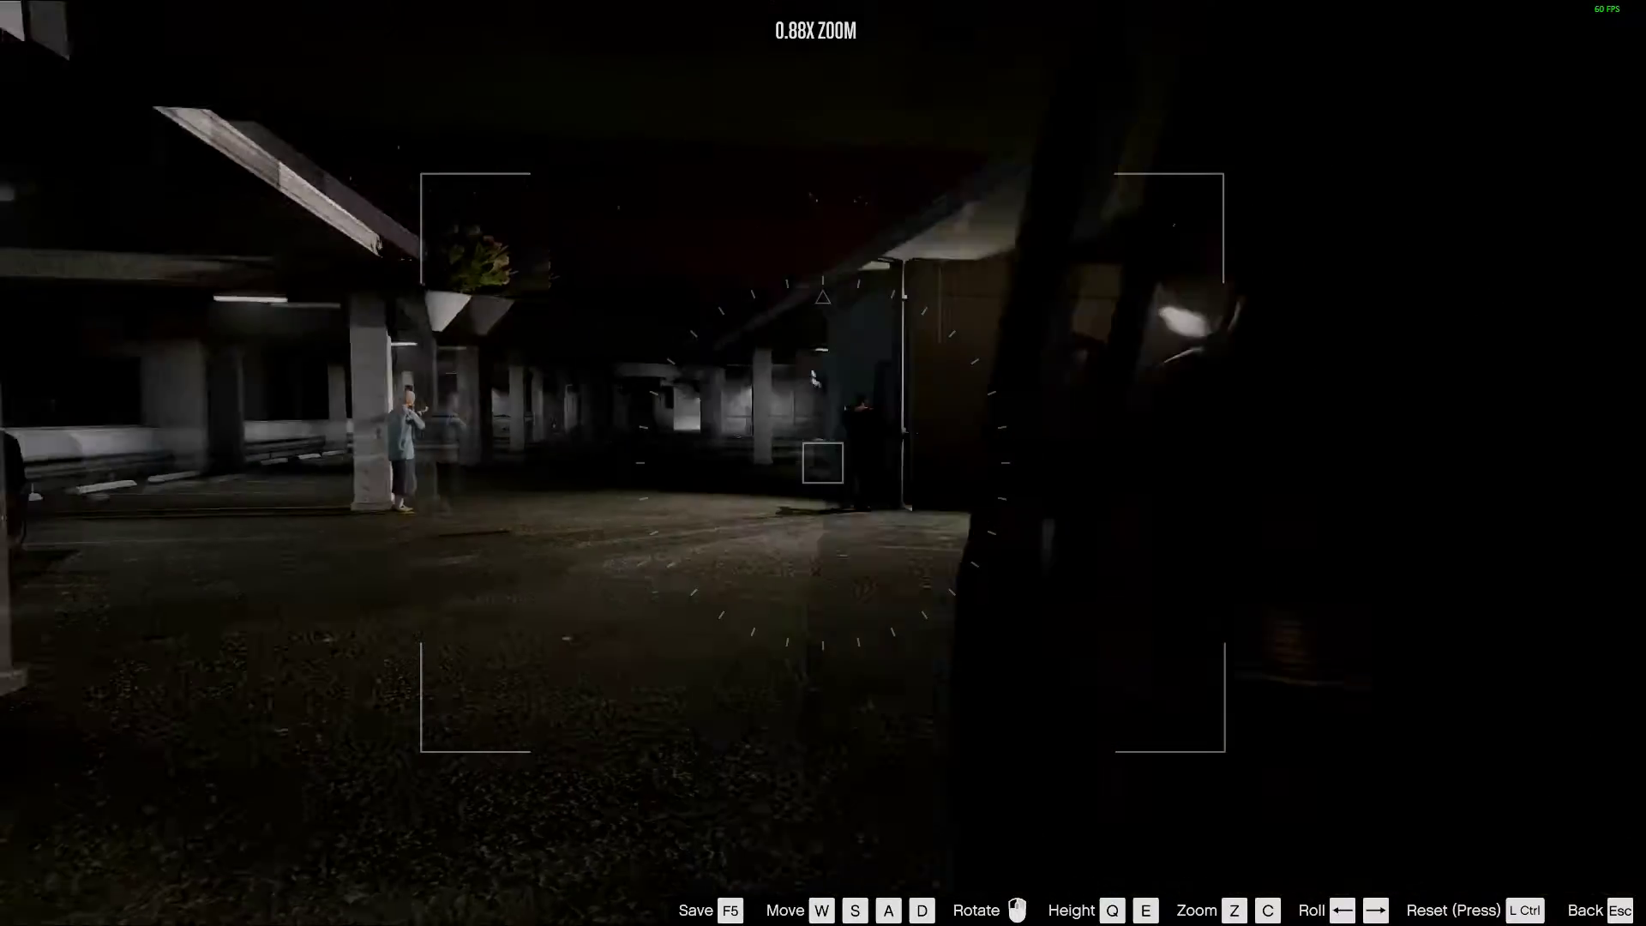
key("w")
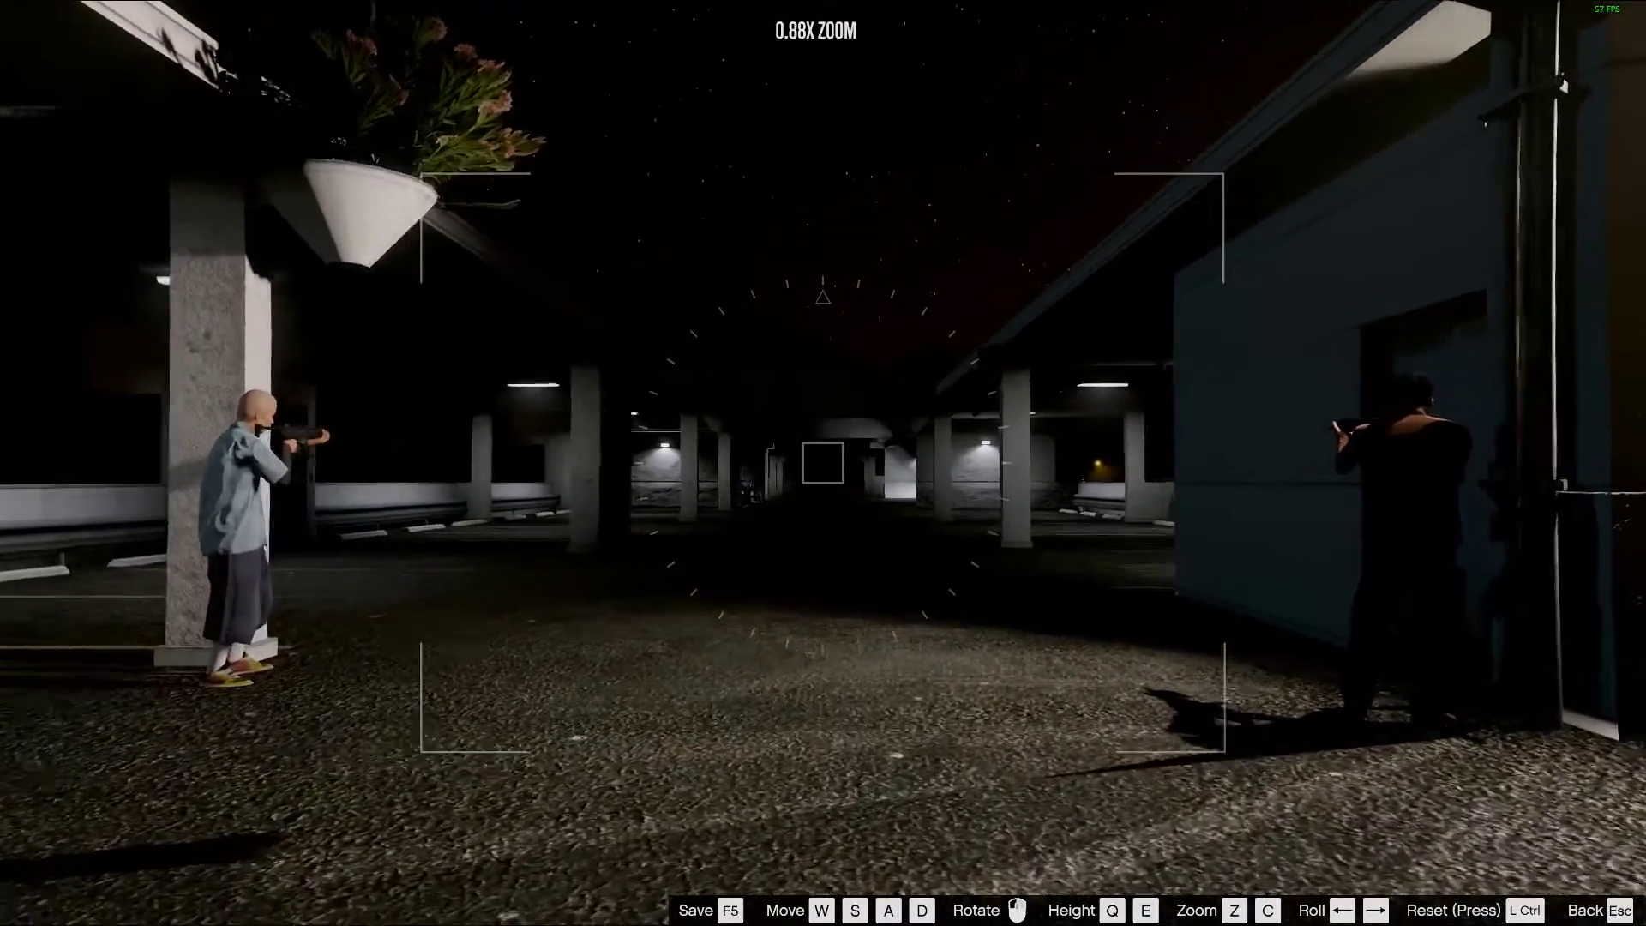
key("z")
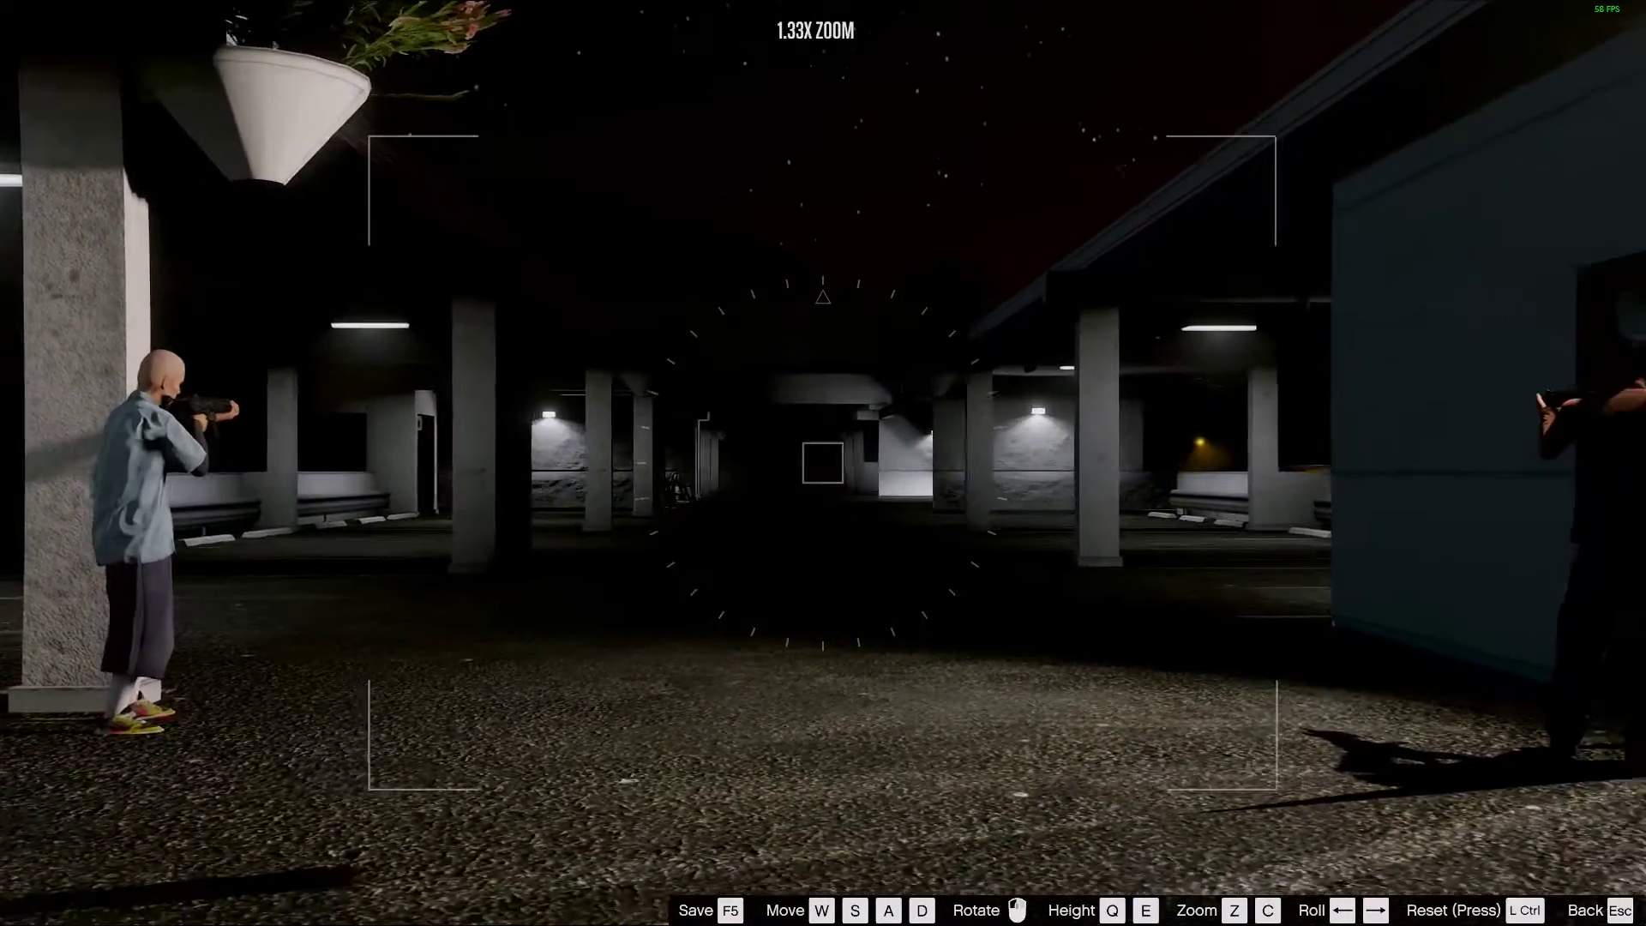
key("s")
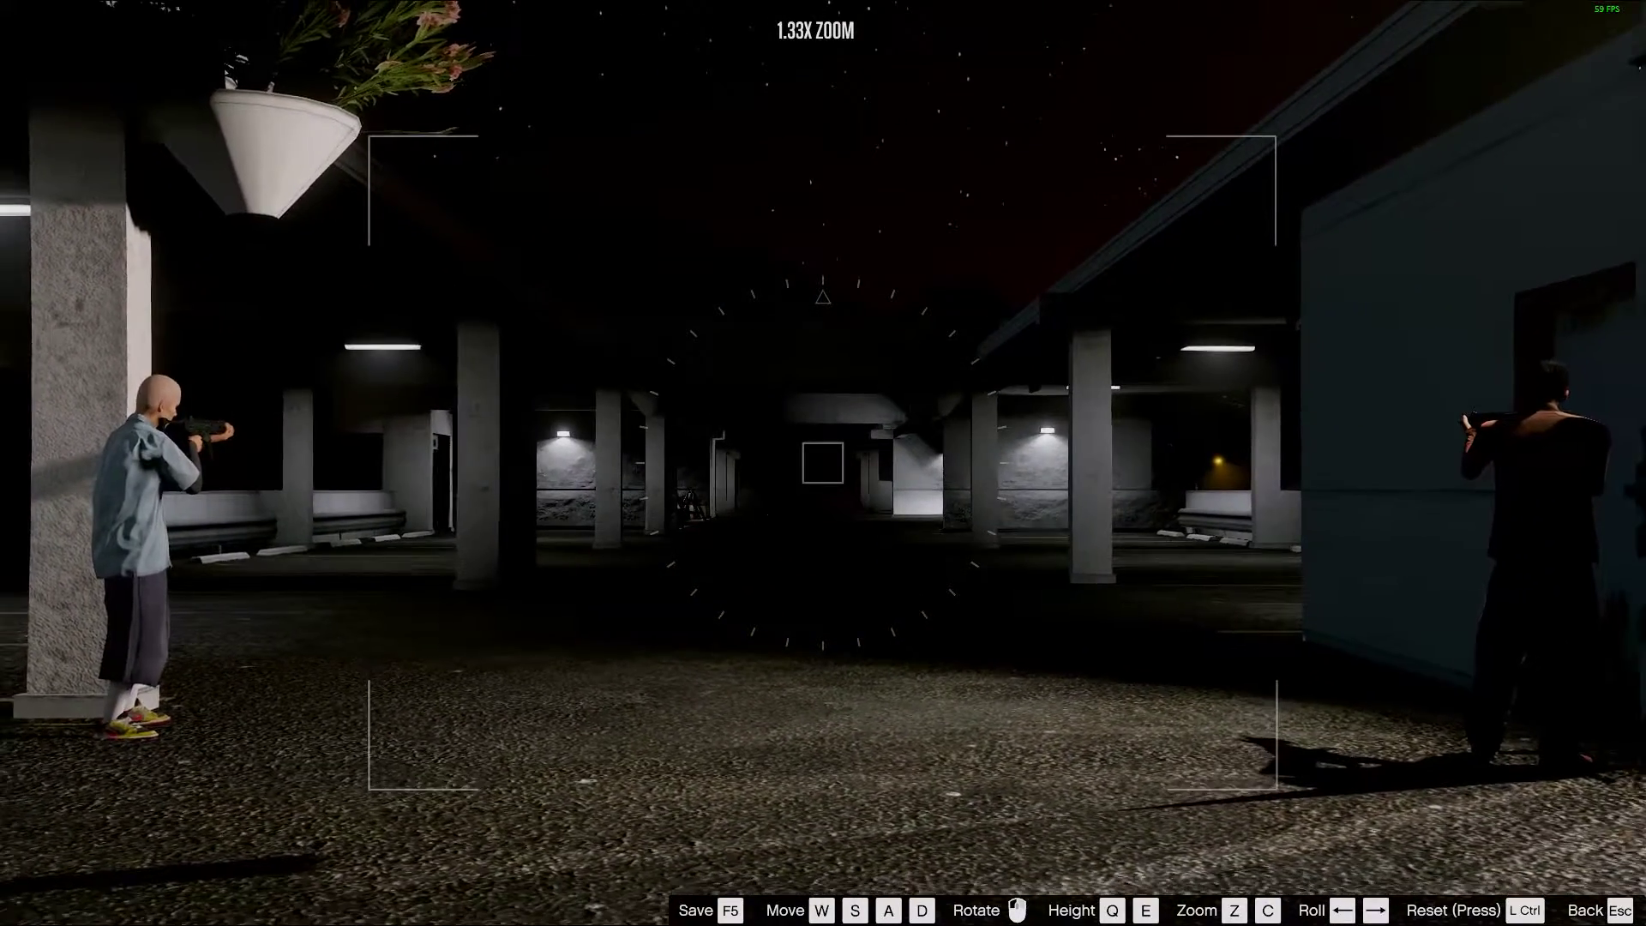
key("Escape")
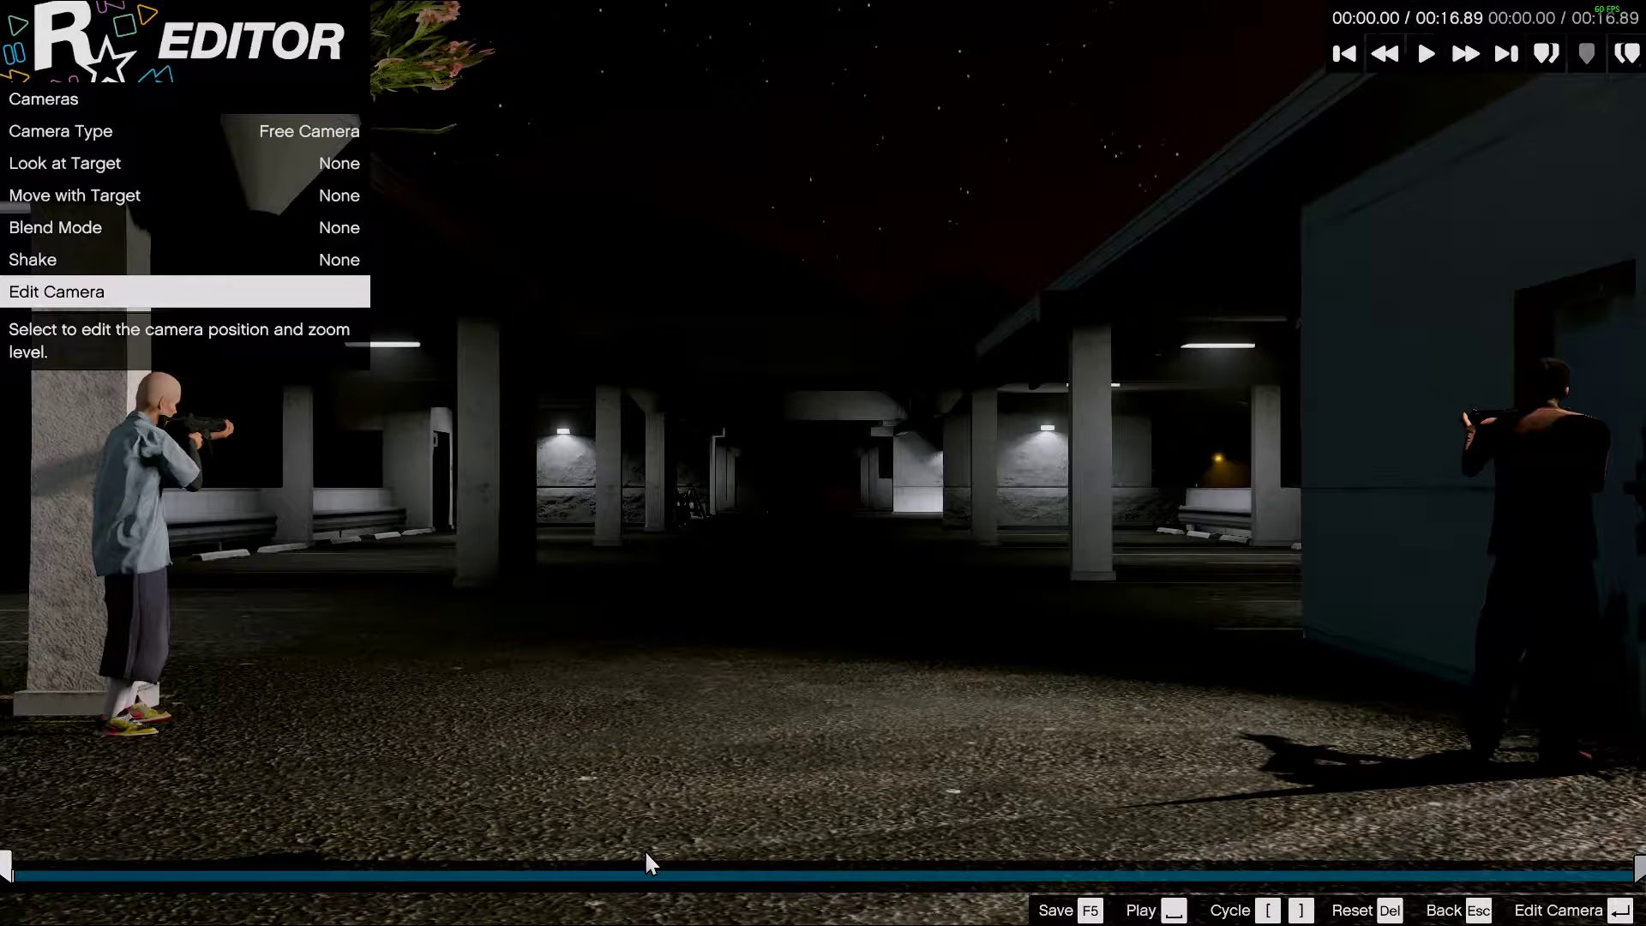
- Play the clip until the driver is out of the car and add a marker at 00:09.029
key("space")
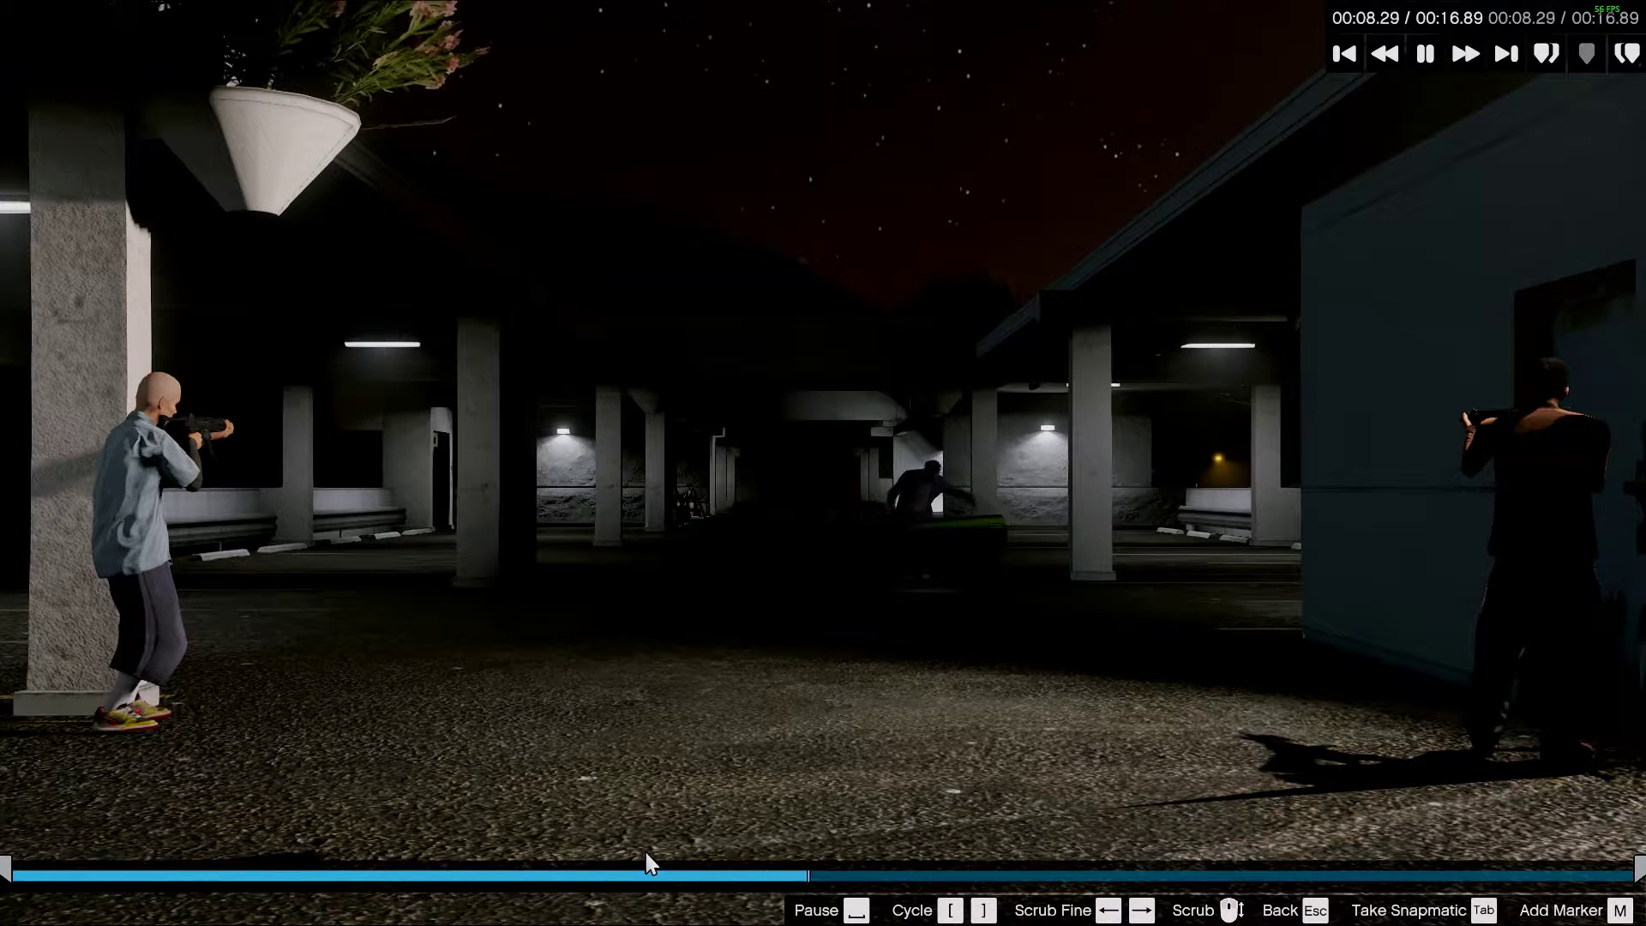
key("space")
key("m")
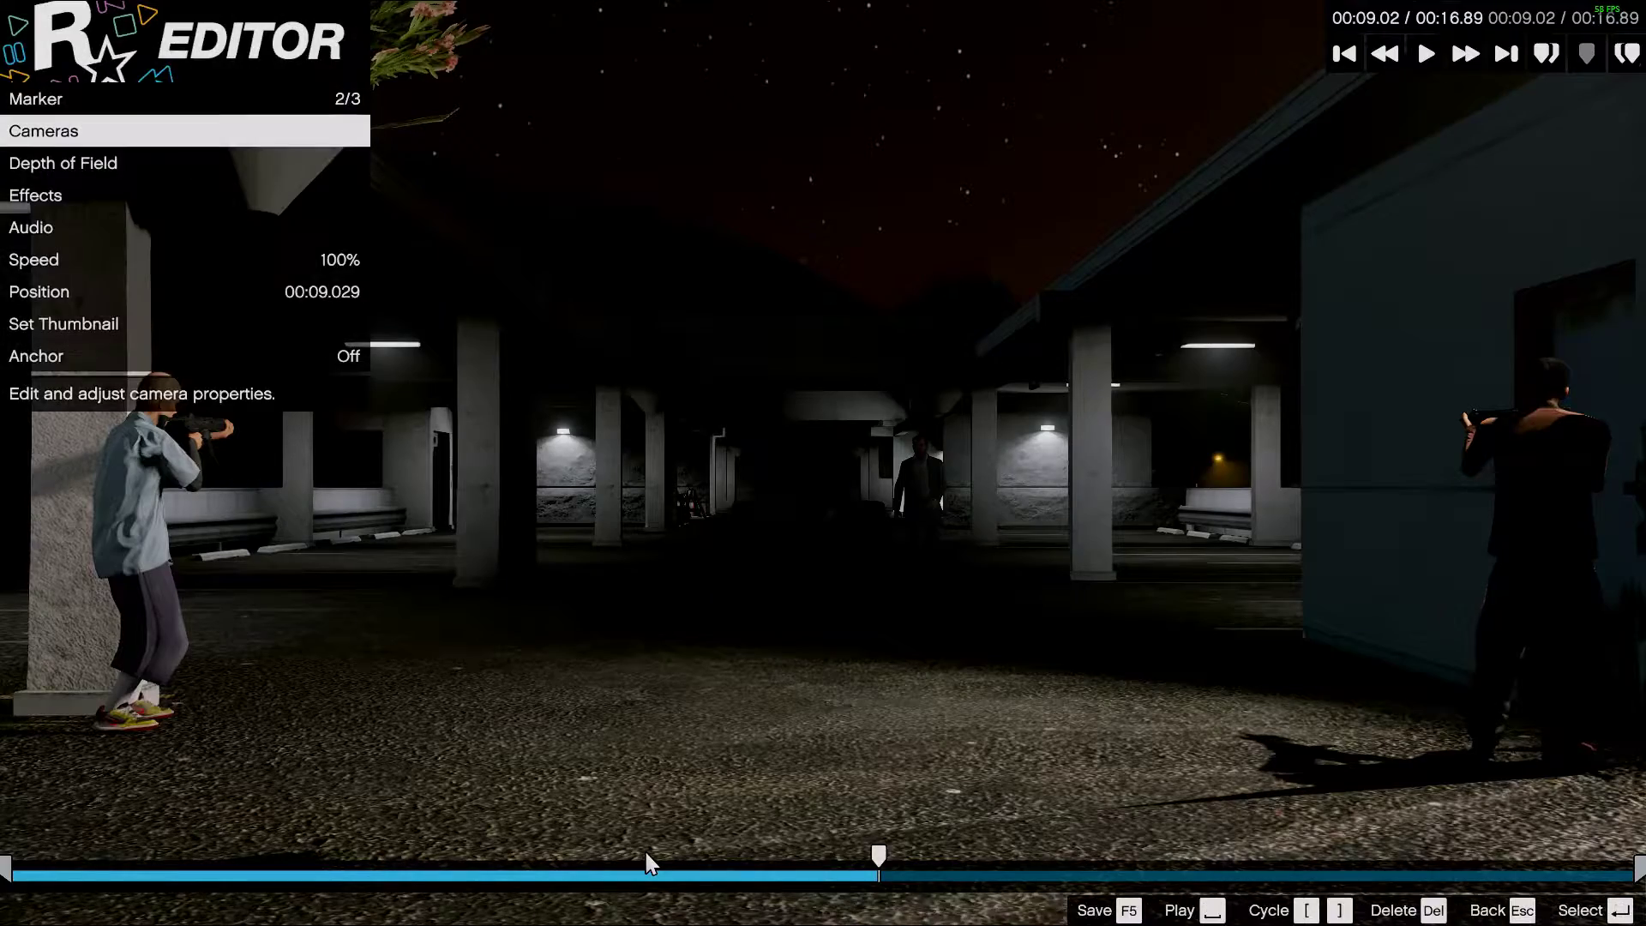
- Place the new marker's camera behind the suited man beside the dark car, facing the gunmen, and play the shot
key("Return")
key("w")
key("w")
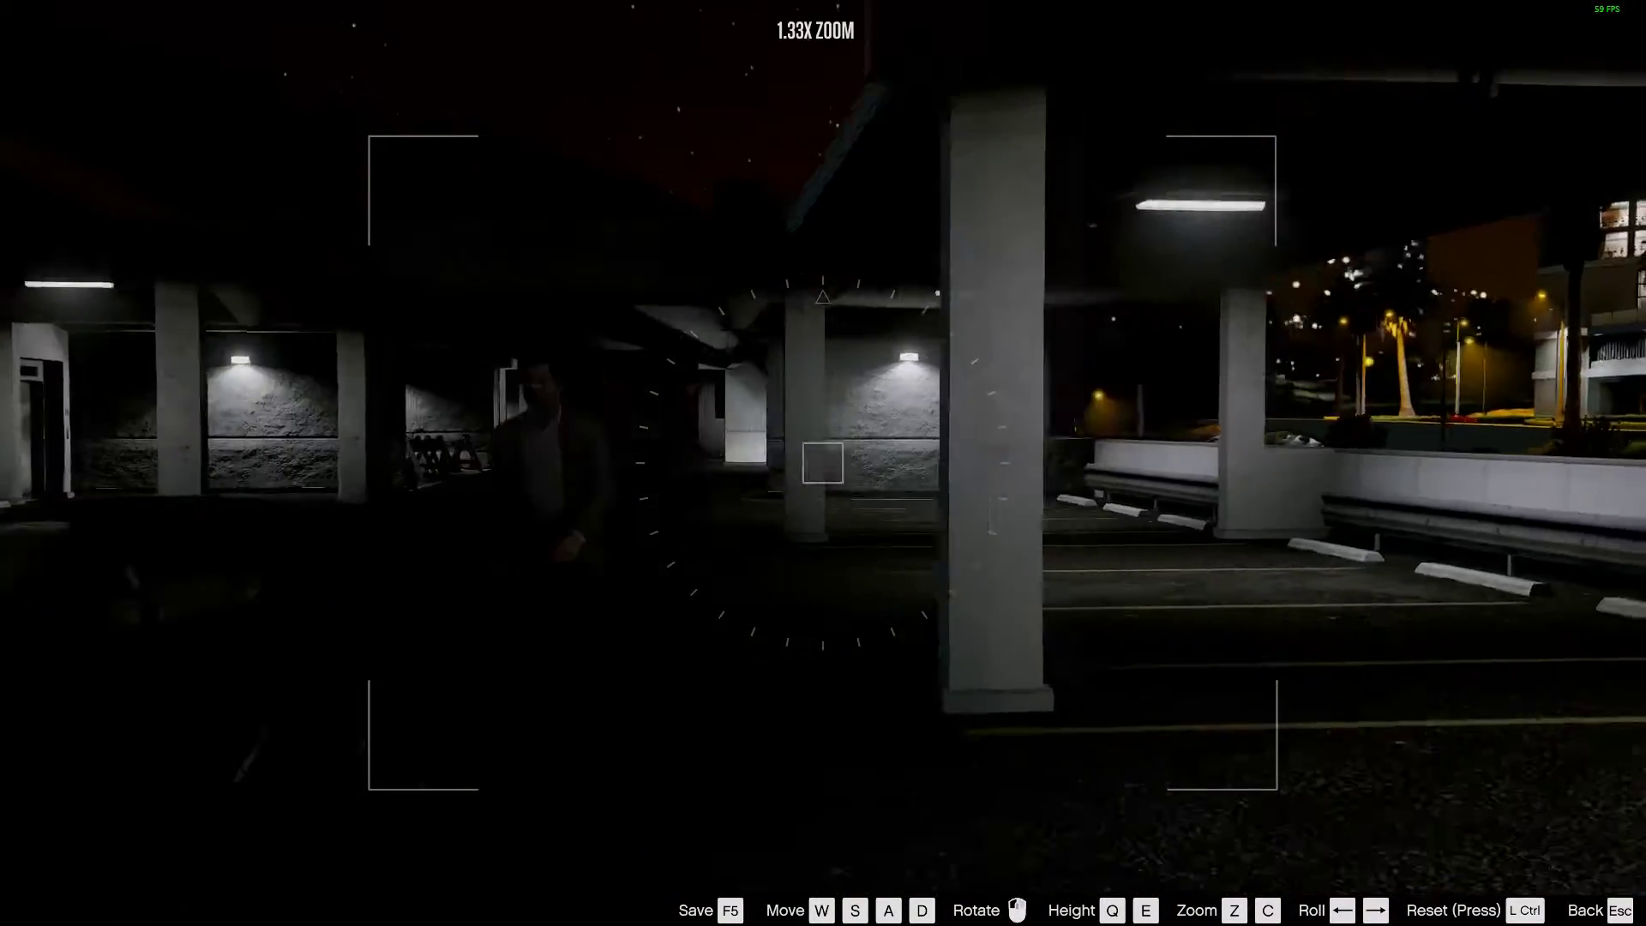
key("a")
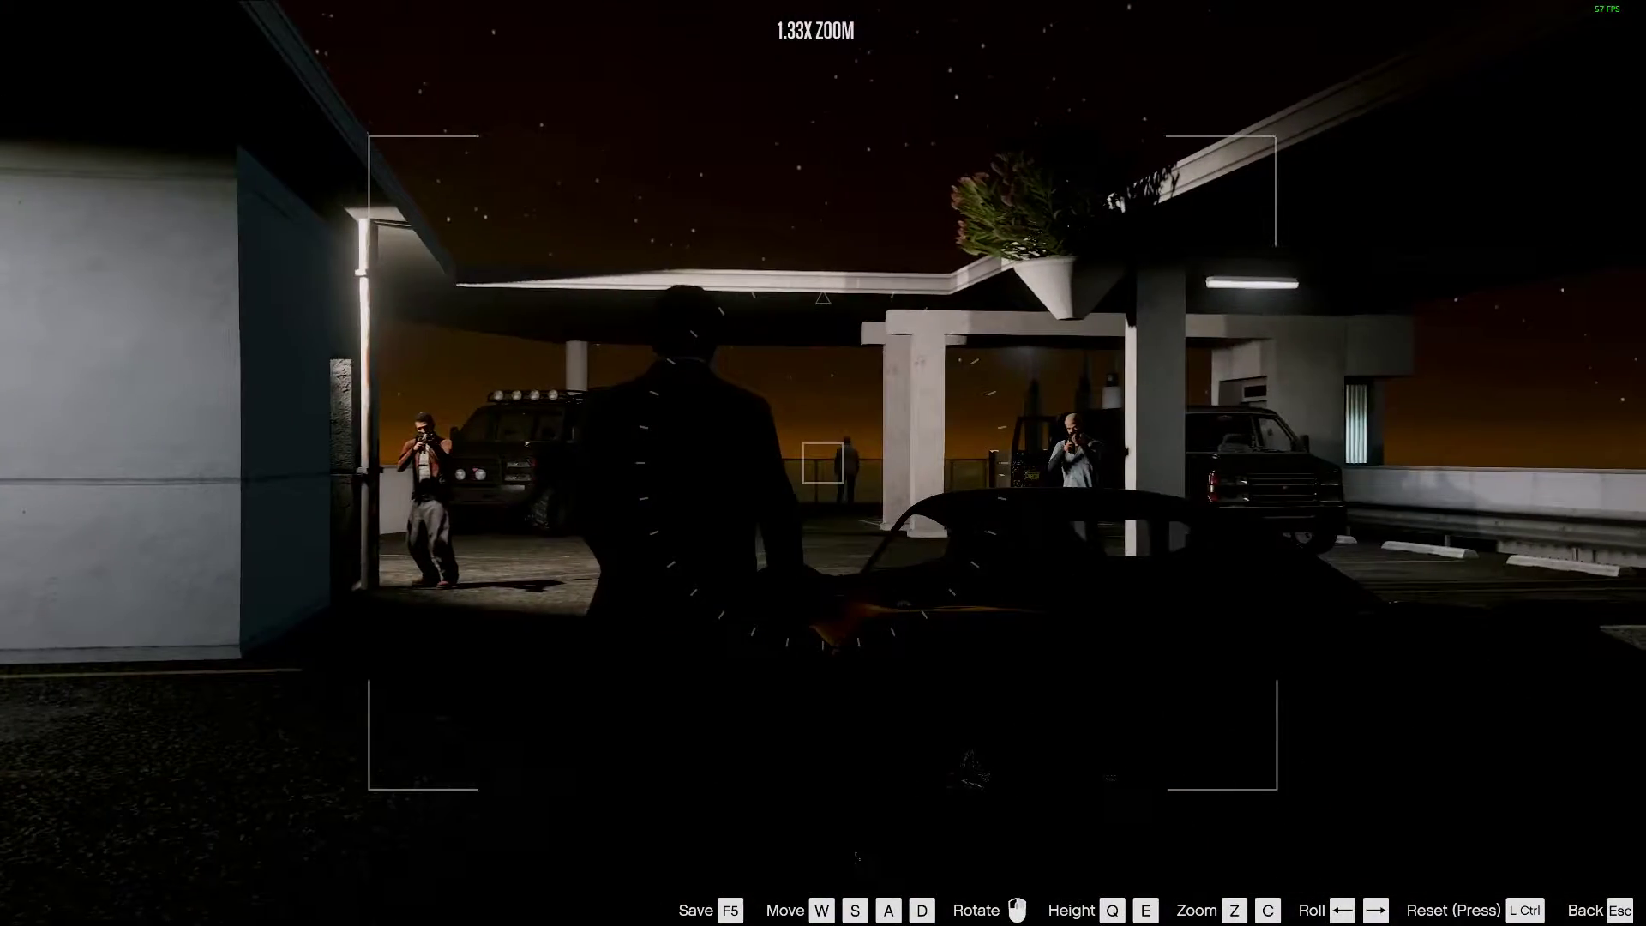
key("a")
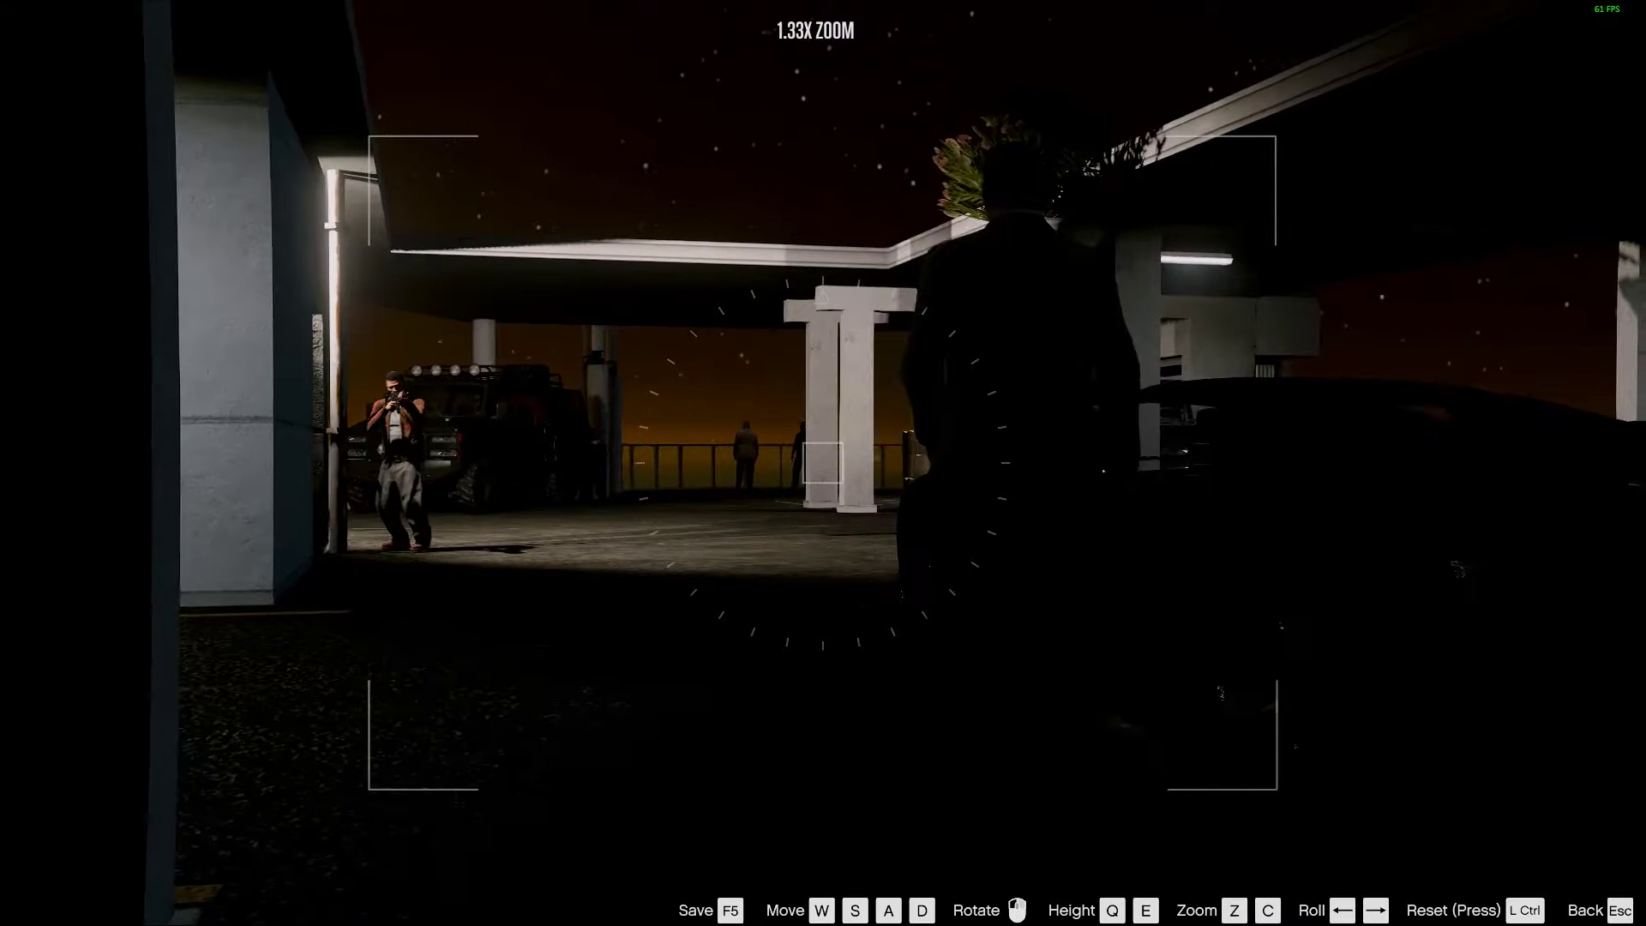
key("Escape")
key("Escape")
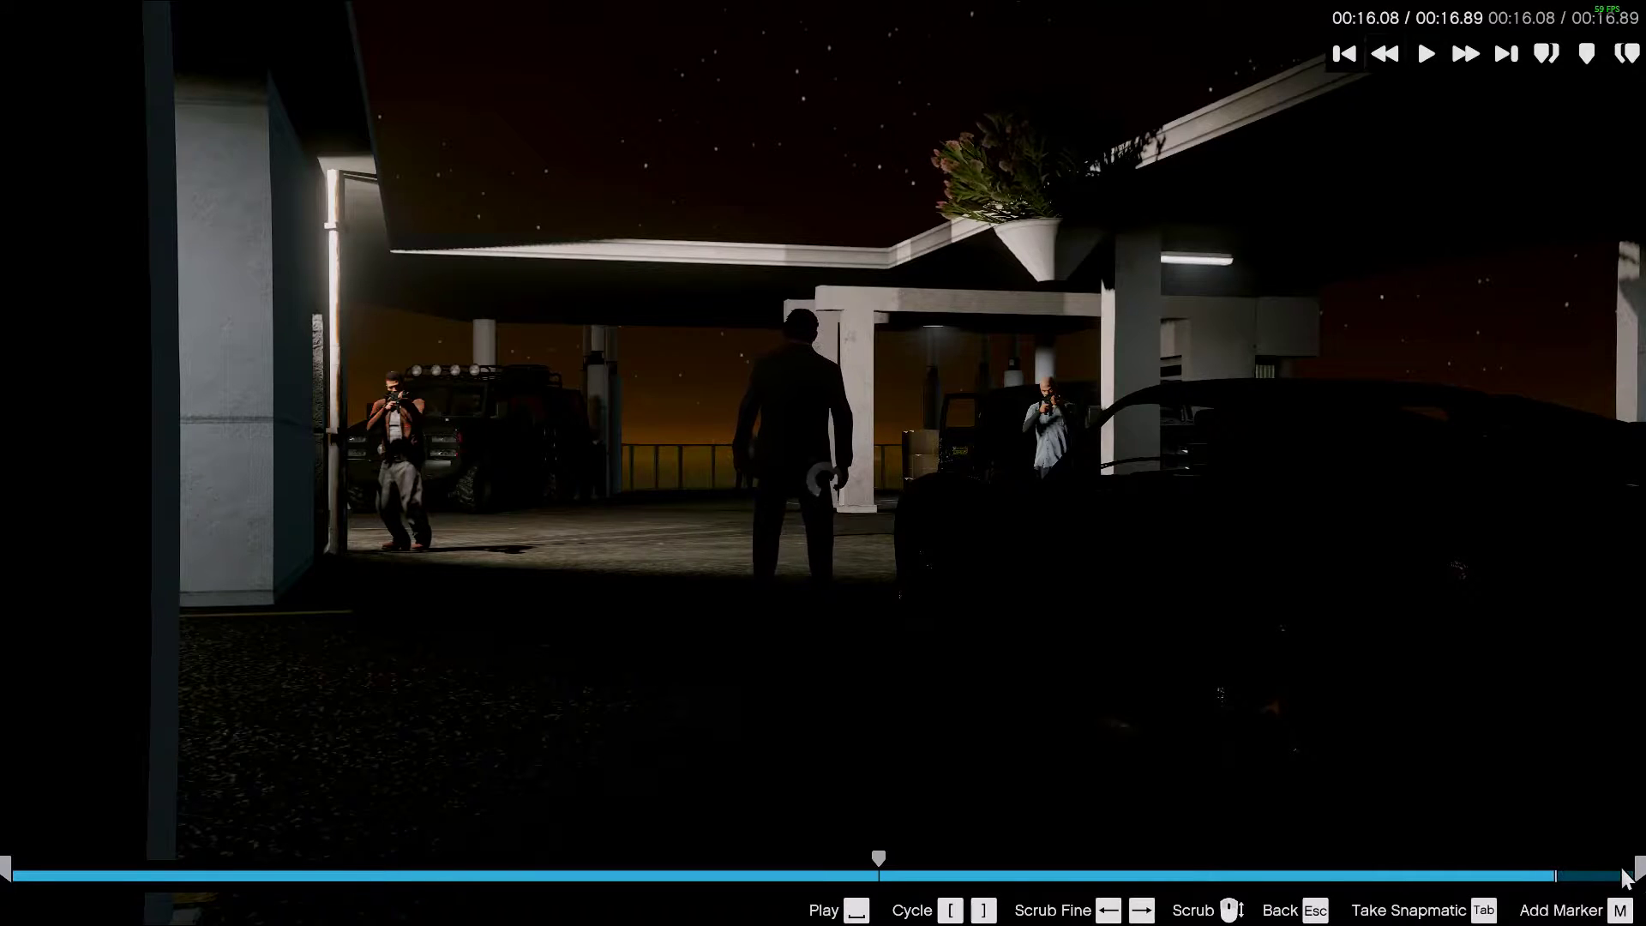
- Close the clip with its edits kept and return to the project menu
key("Escape")
key("Return")
key("Escape")
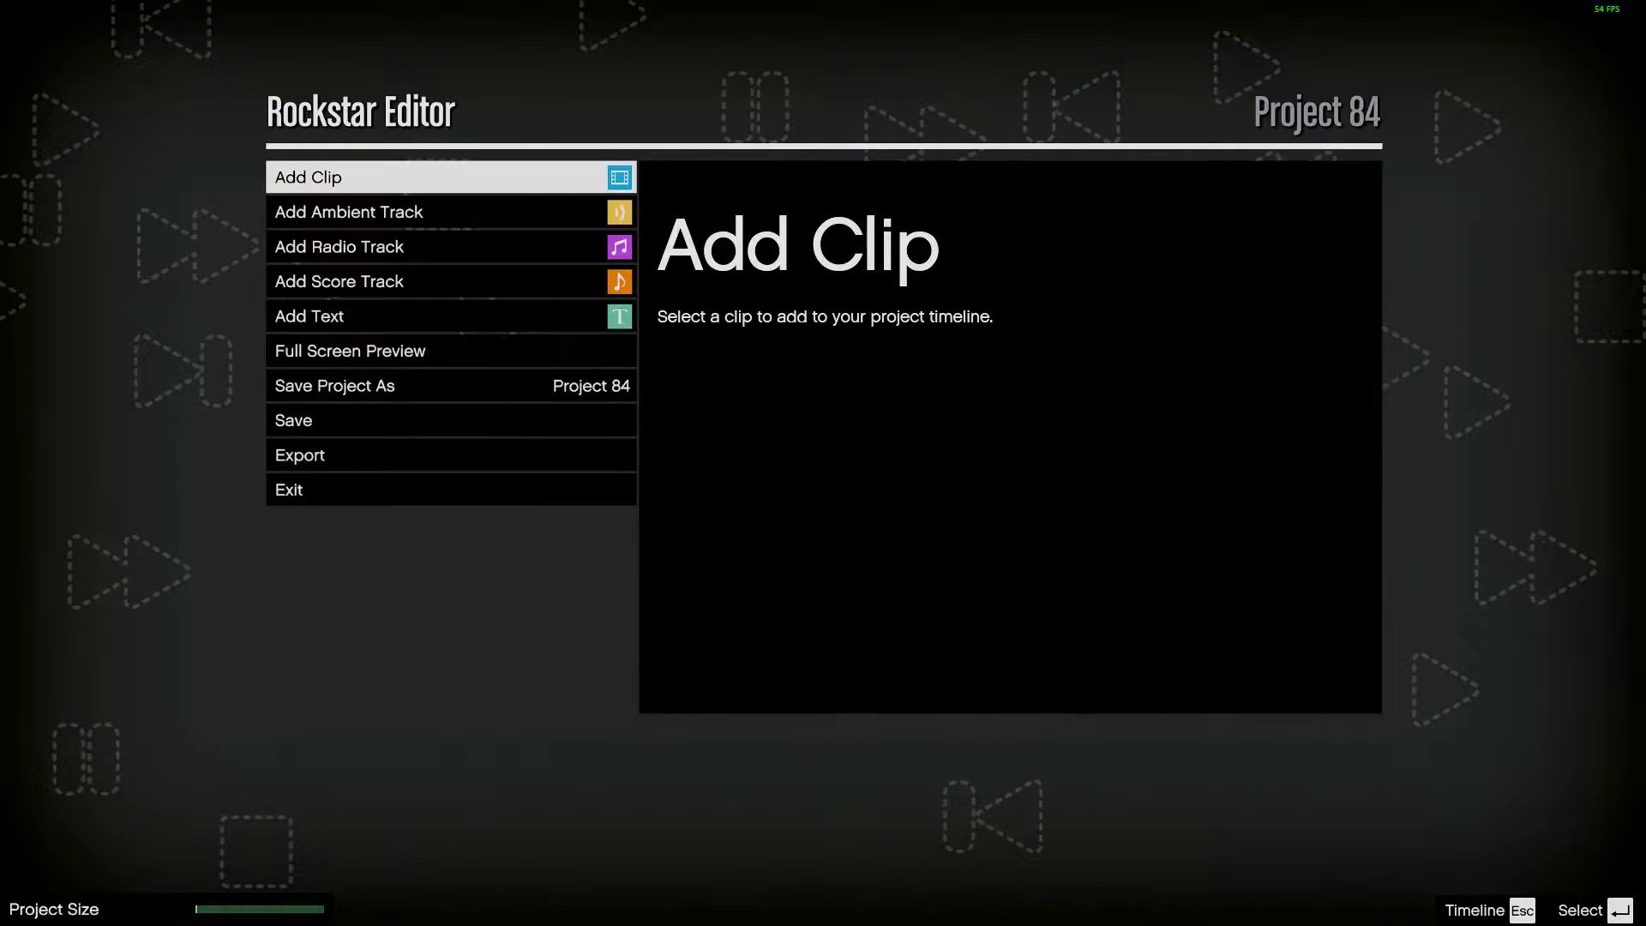
- Add Oct-13-2018-Clip-0006 to the project timeline and open it for editing
key("Return")
key("Down")
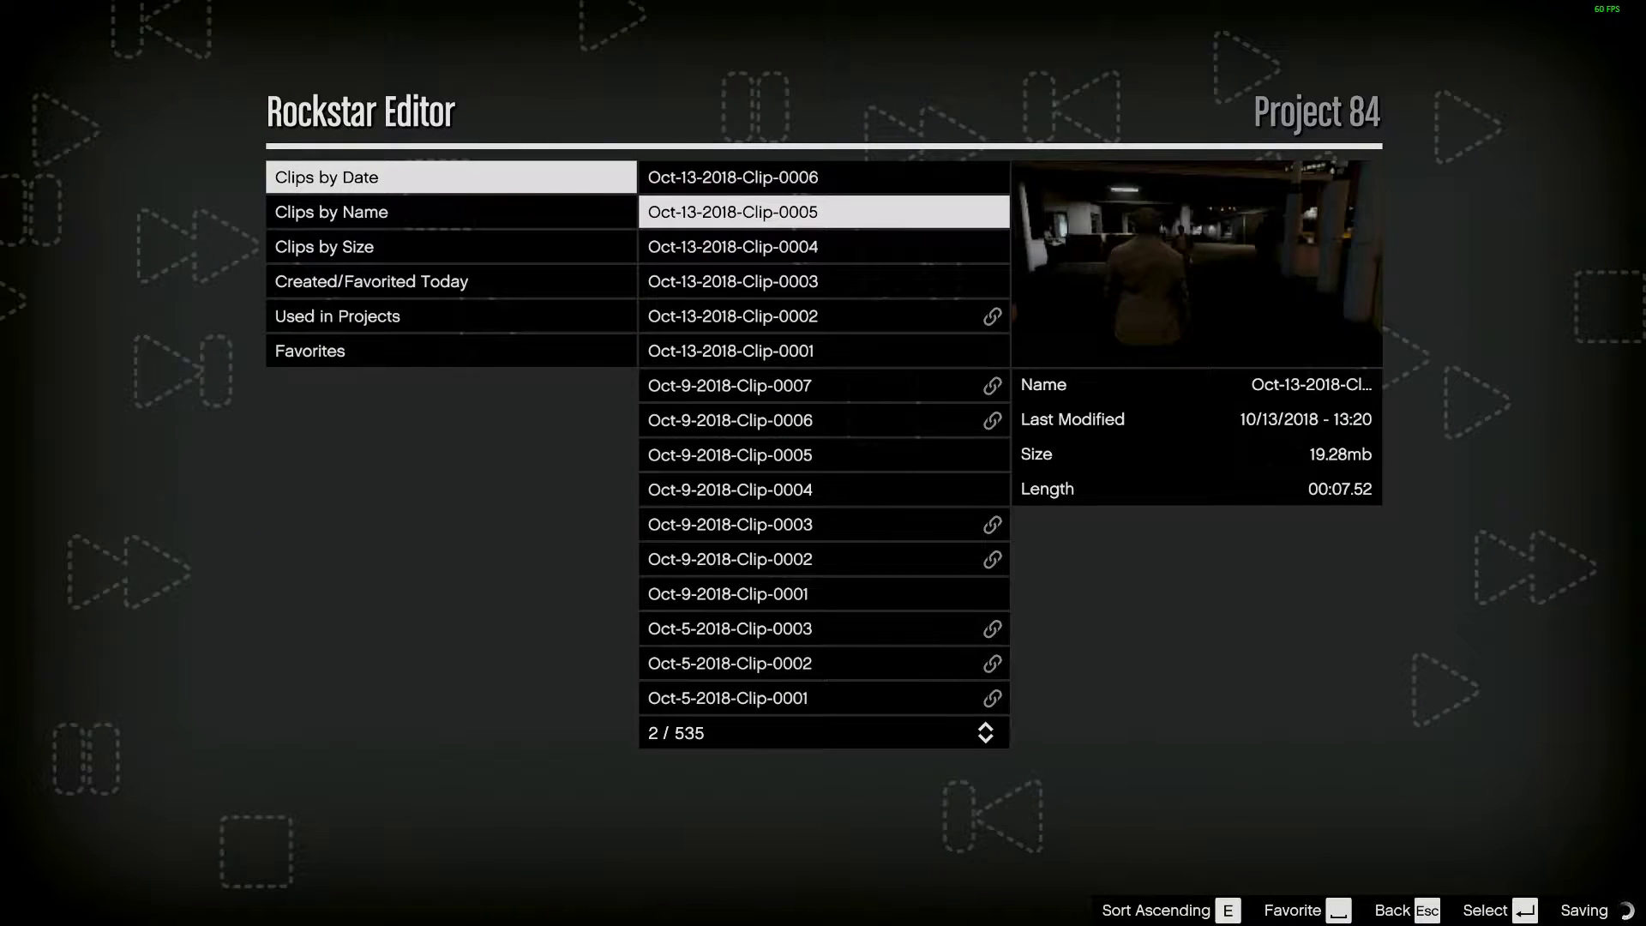
key("Up")
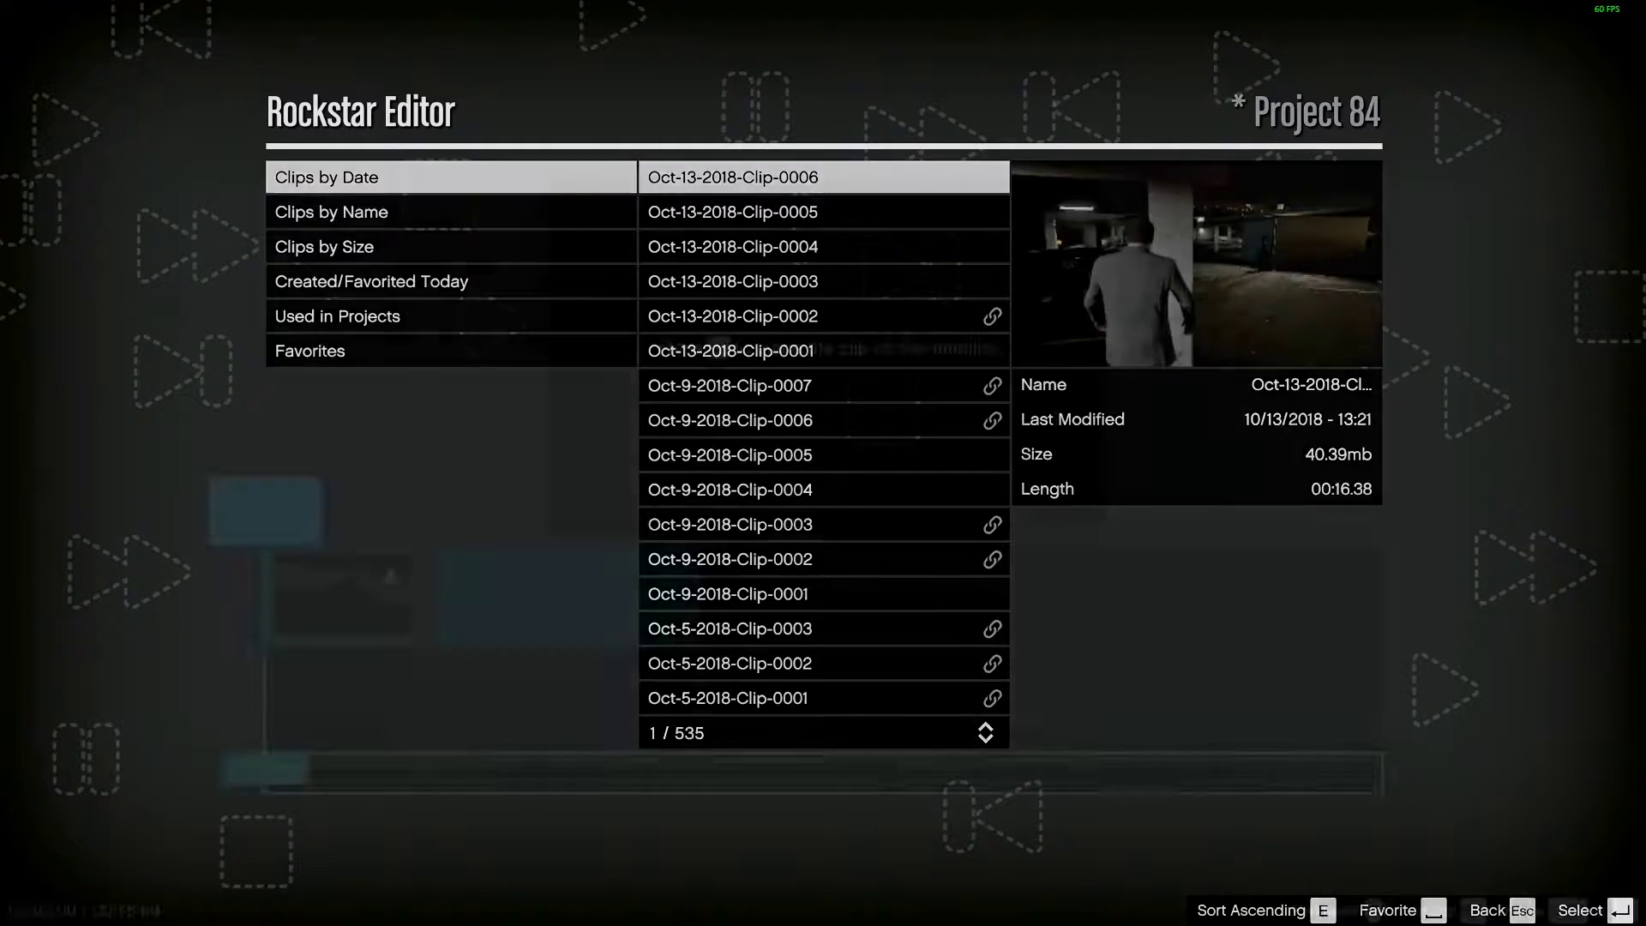
key("Return")
key("Return")
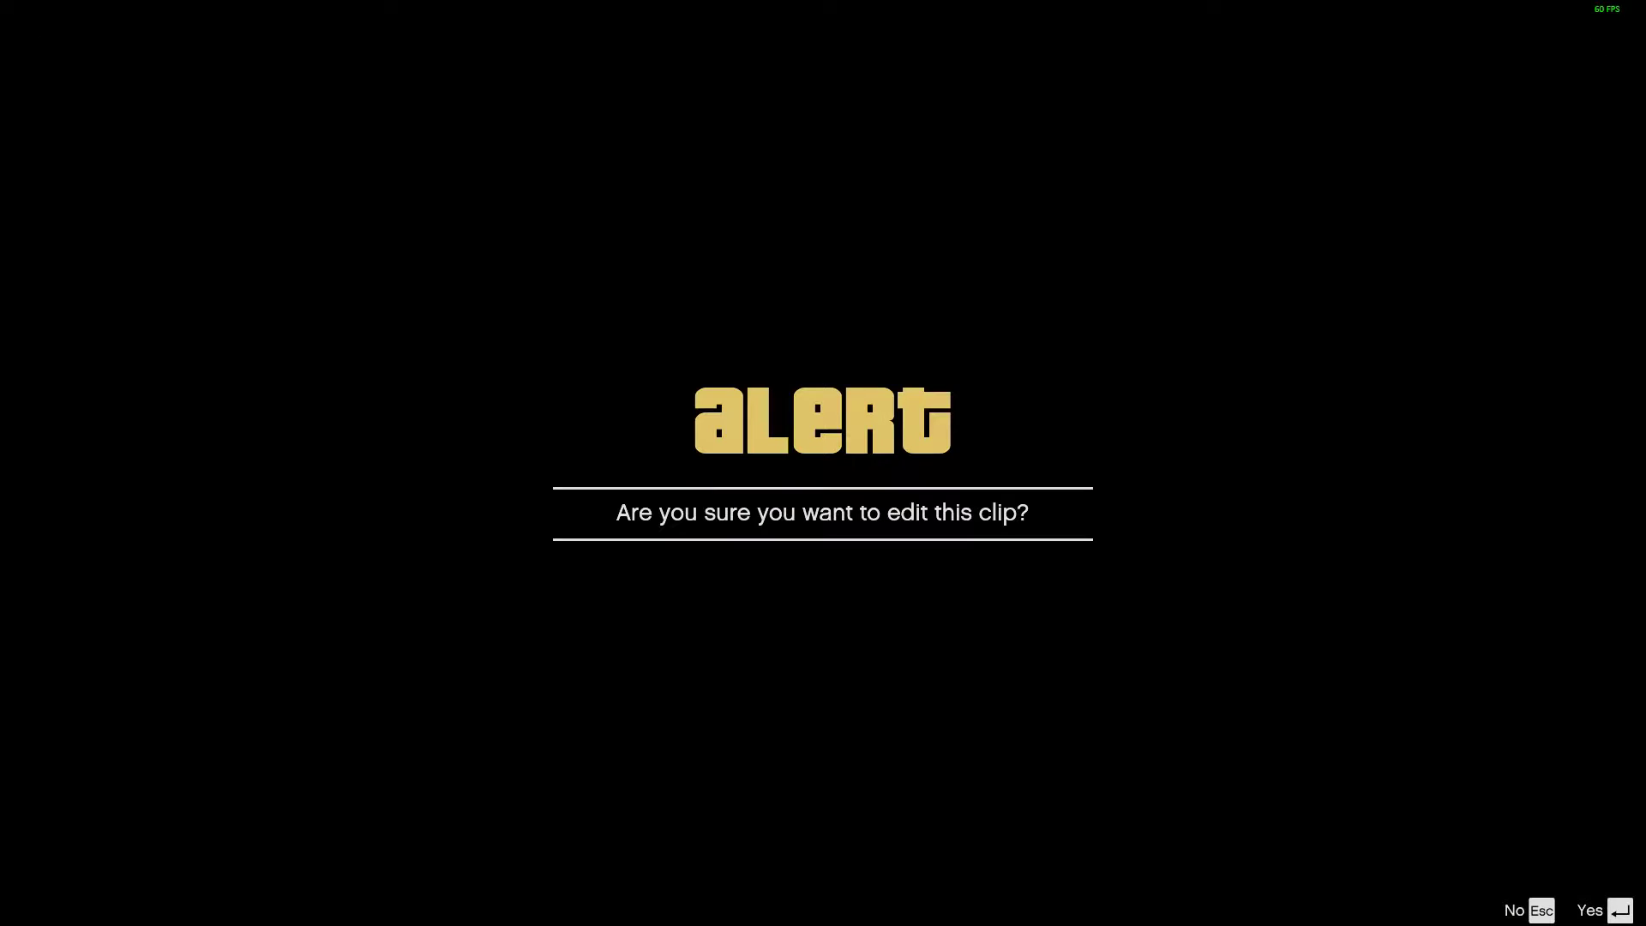
key("Return")
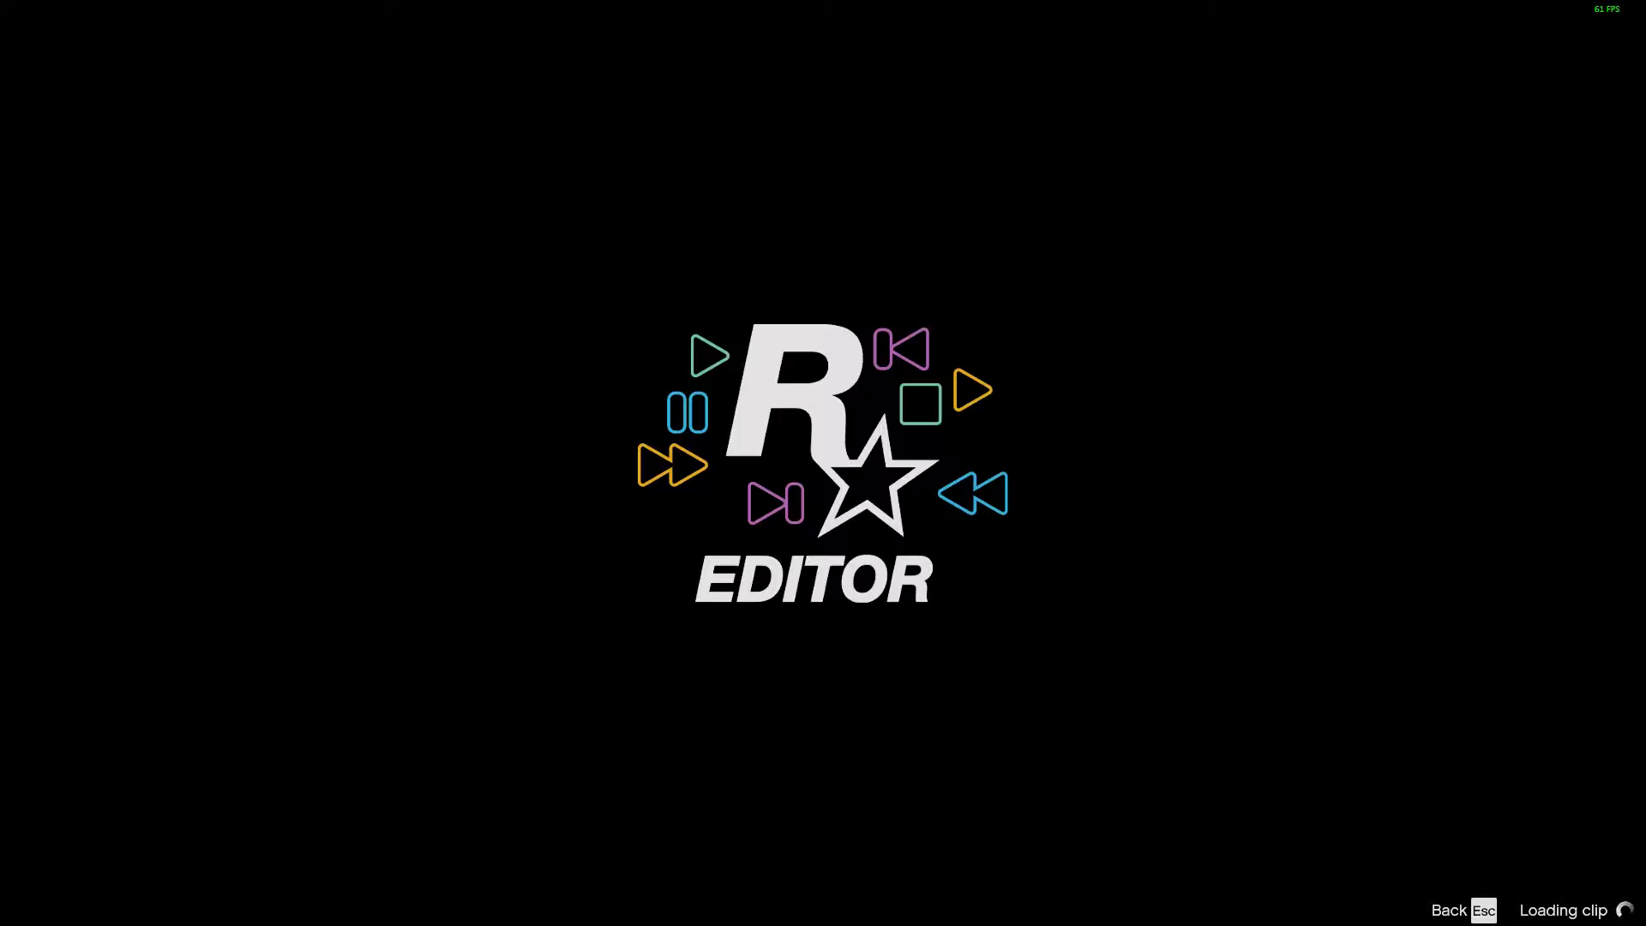
- Set this clip's start marker to Free Camera and frame the two men standing at the glass railing
key("Return")
key("Right")
key("Up")
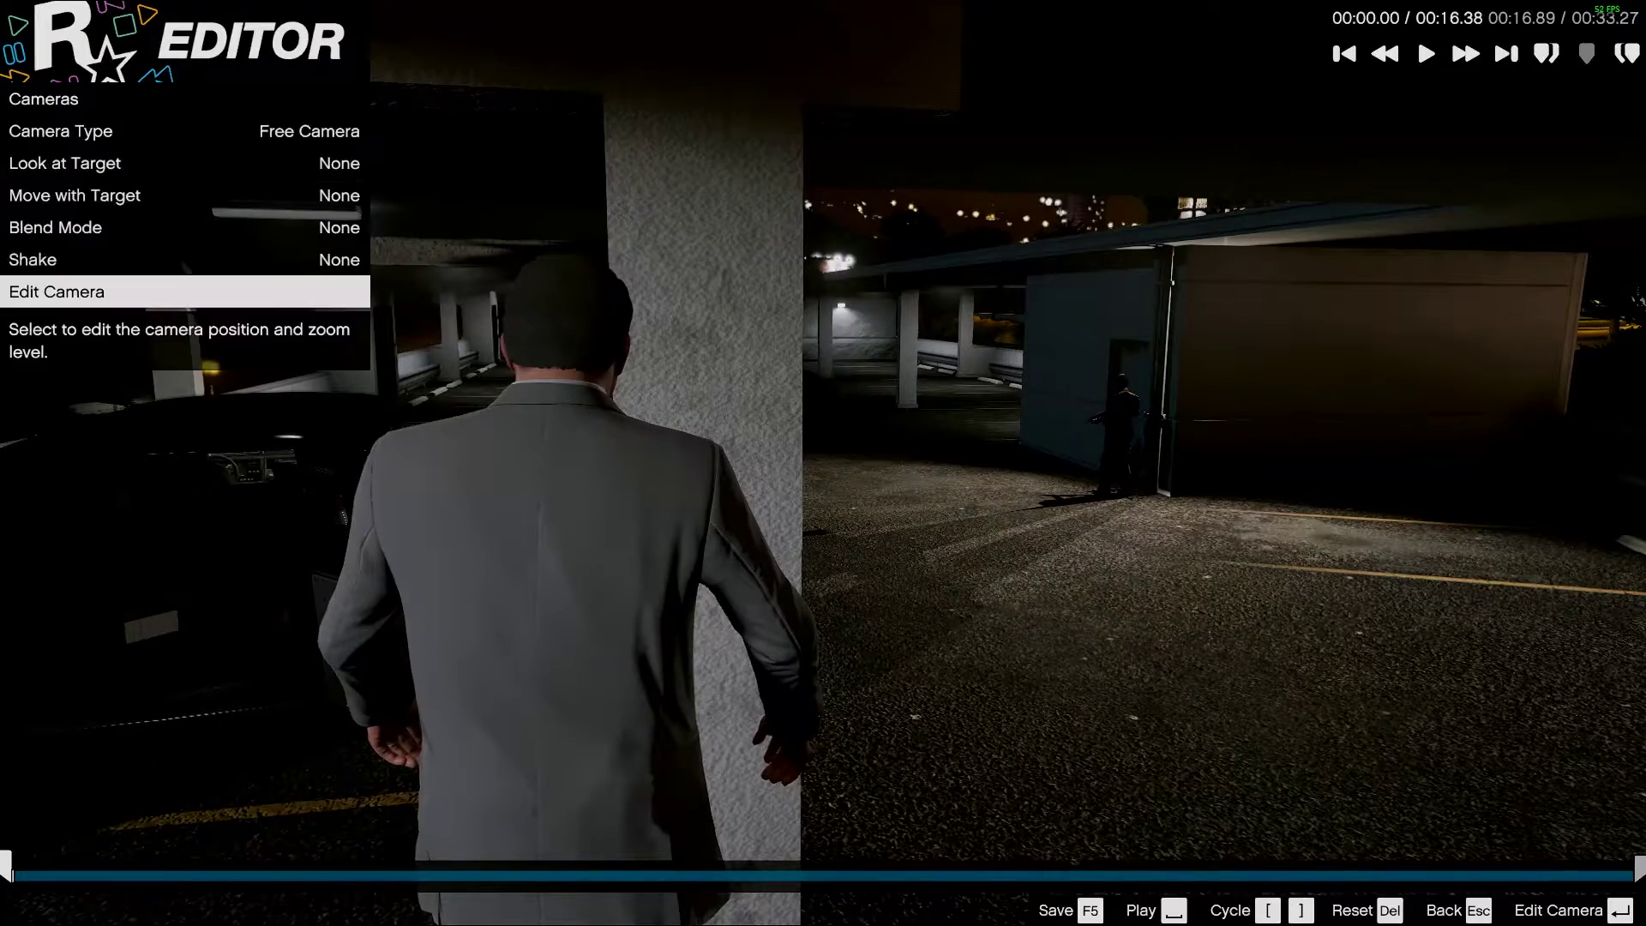
key("Return")
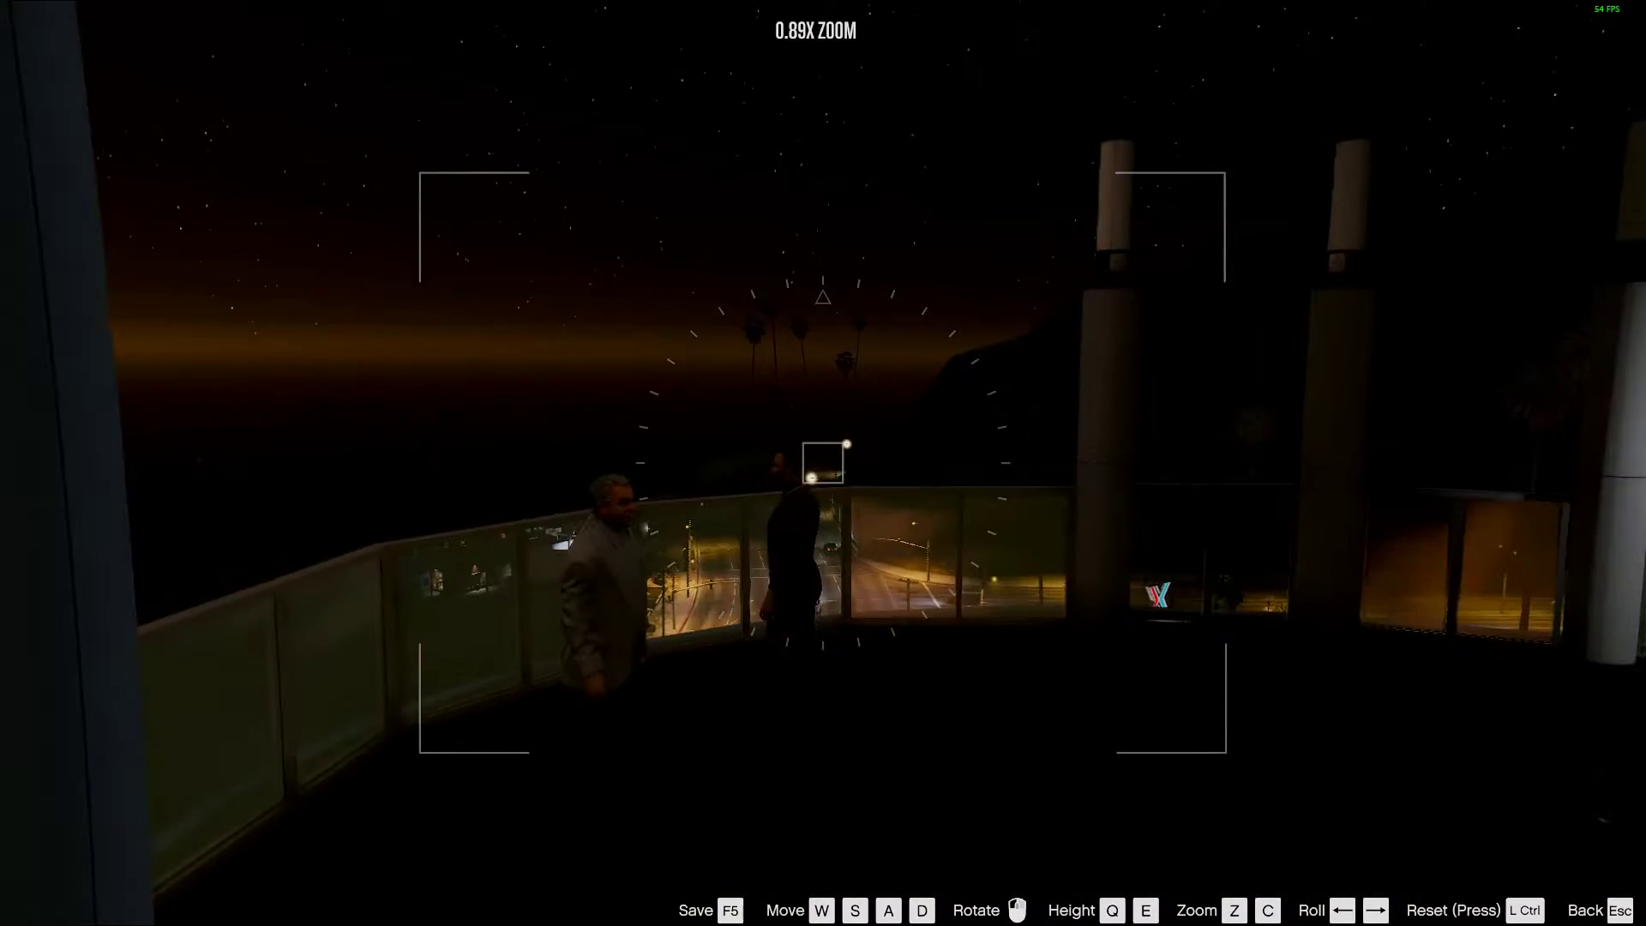
key("Escape")
key("Escape")
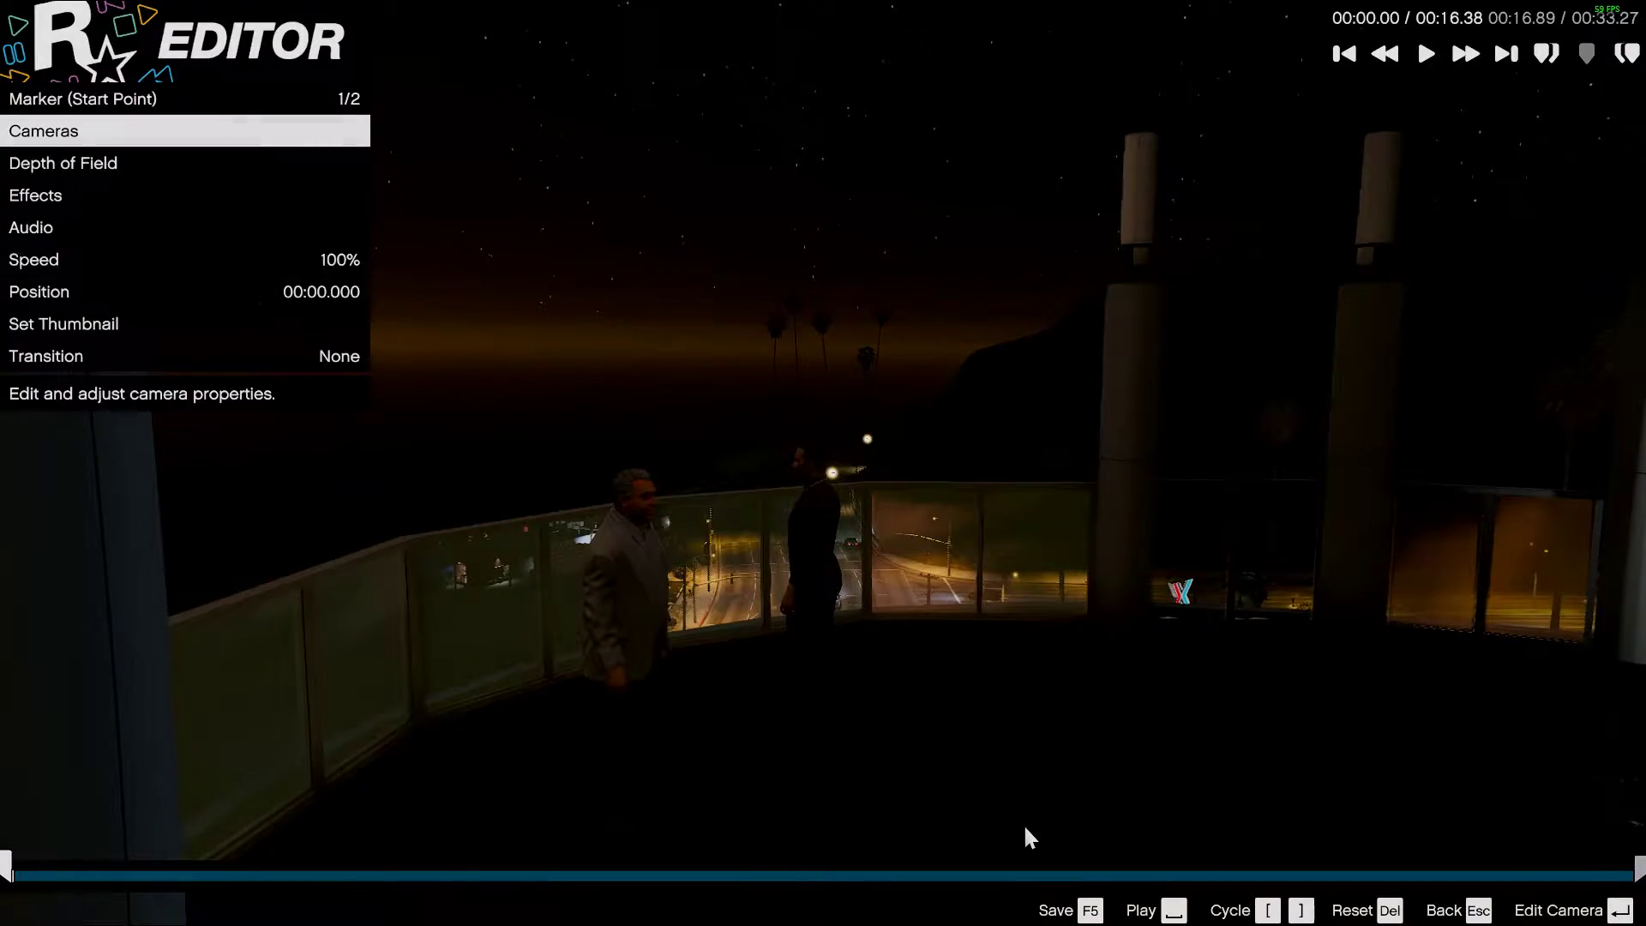
- Leave the clip editor and delete Oct-13-2018-Clip-0006 from the timeline
key("Escape")
key("Escape")
key("Return")
key("Delete")
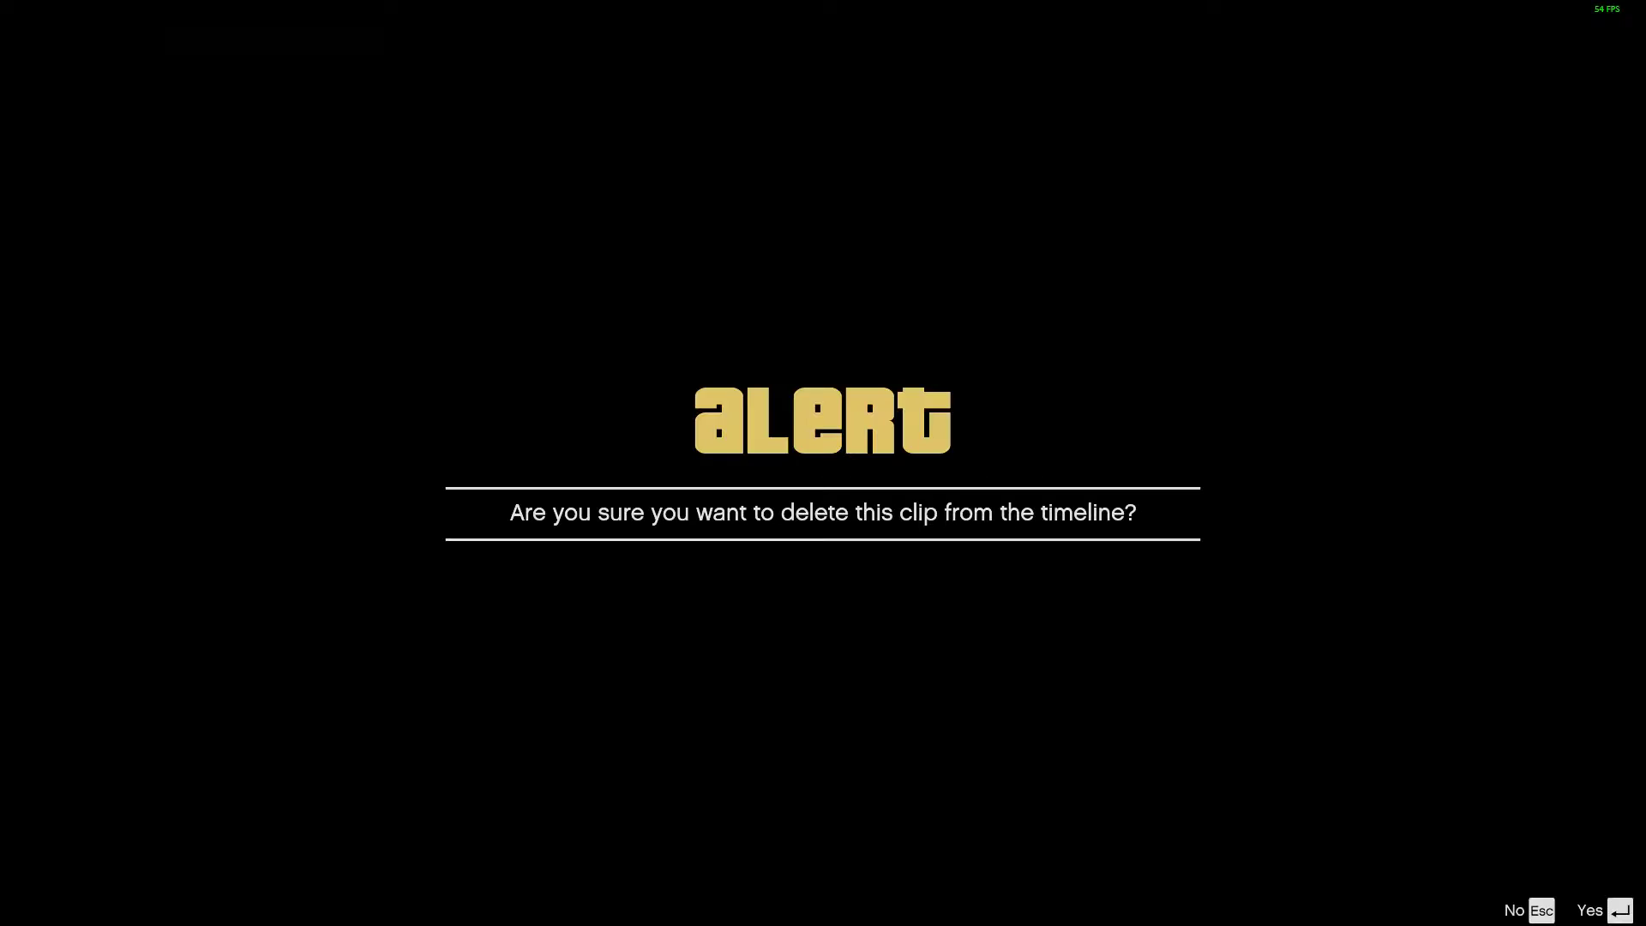
key("Return")
- Add Oct-13-2018-Clip-0003 to the project timeline and open it for editing
key("Escape")
key("Return")
key("Down")
key("Down")
key("Down")
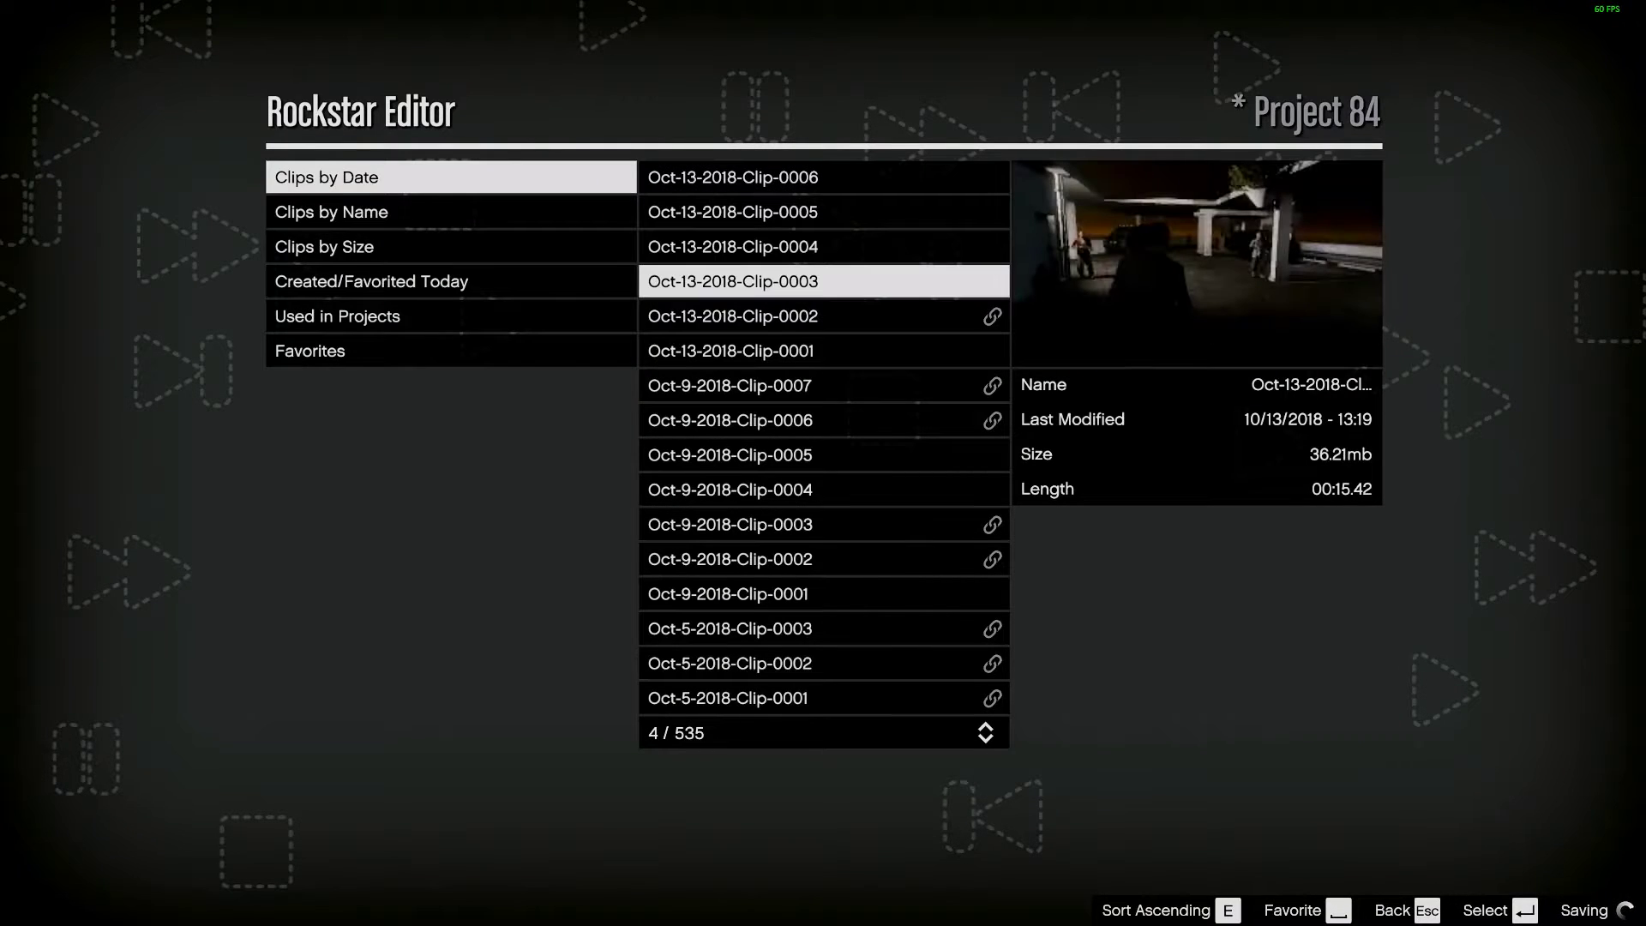
key("Return")
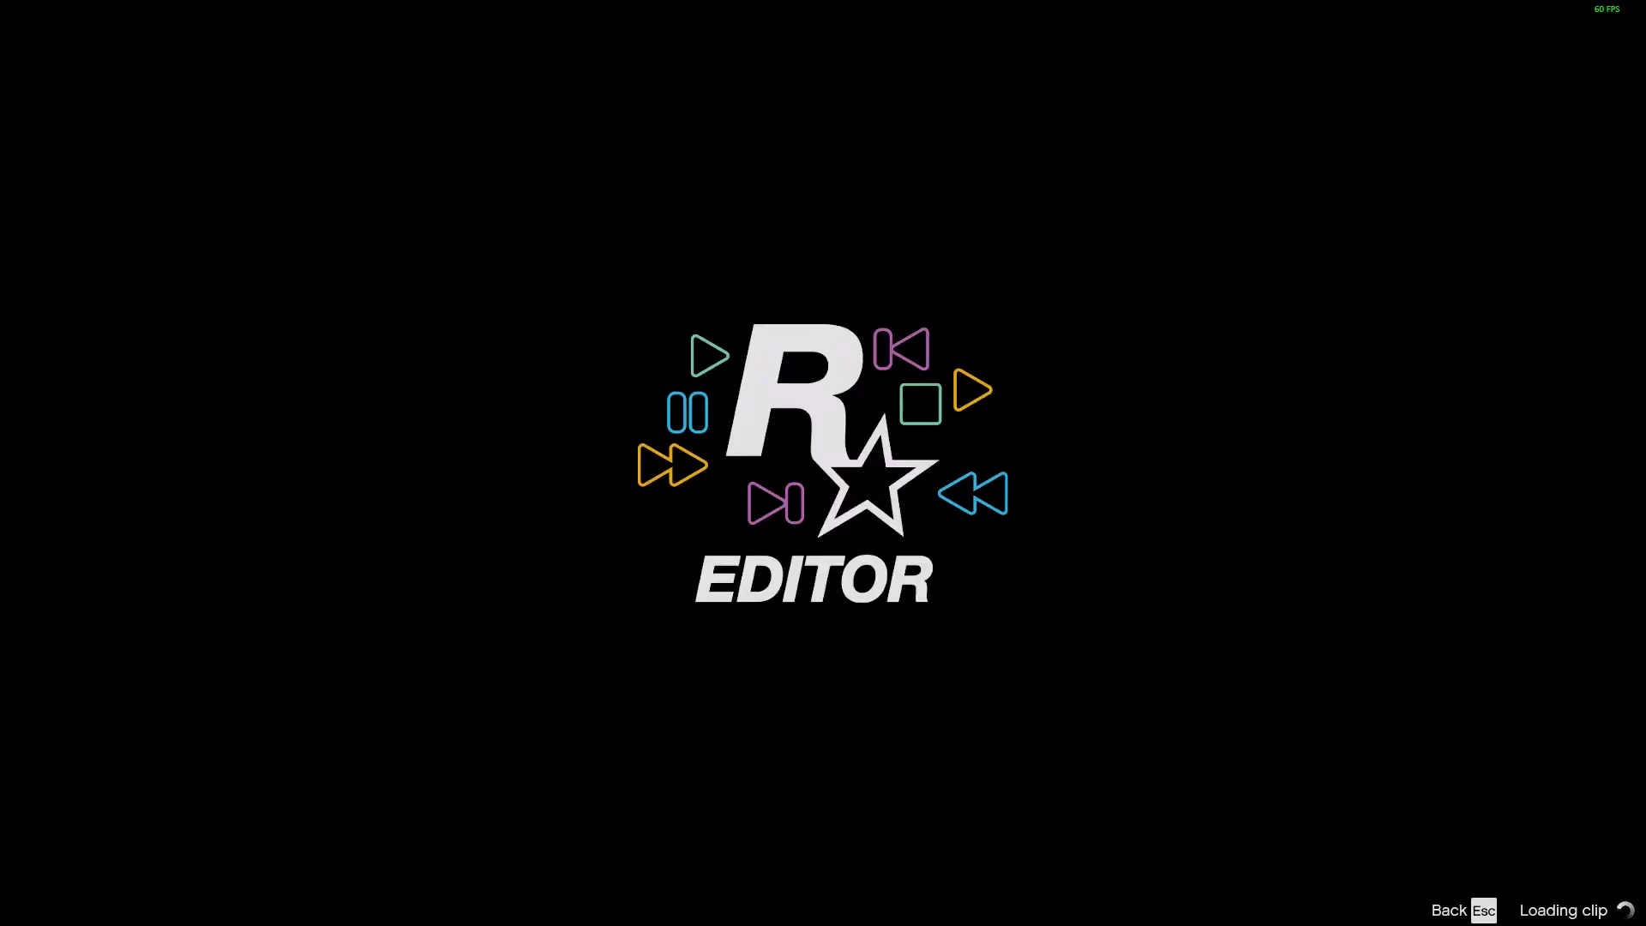
- Set this clip's start marker to Free Camera and open its camera for positioning
key("Right")
key("Down")
key("Down")
key("Down")
key("Down")
key("Down")
key("Return")
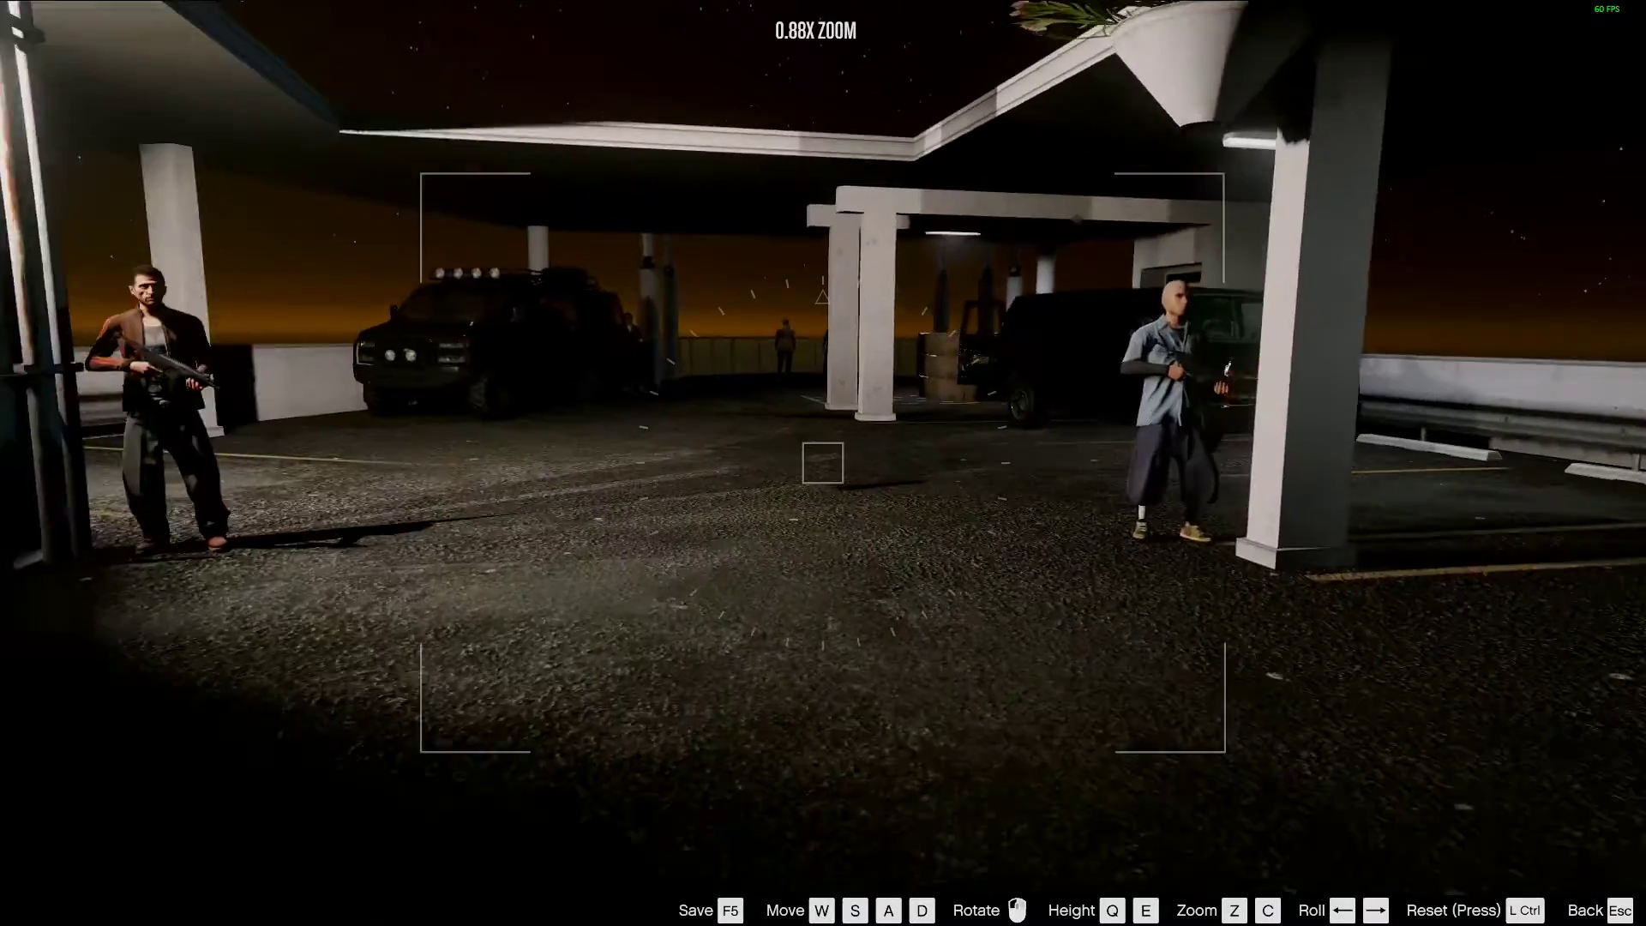
- Frame the two men at the glass railing from behind at 1.11x zoom, with the city lights and blue bridge beyond
key("w")
key("c")
key("w")
key("a")
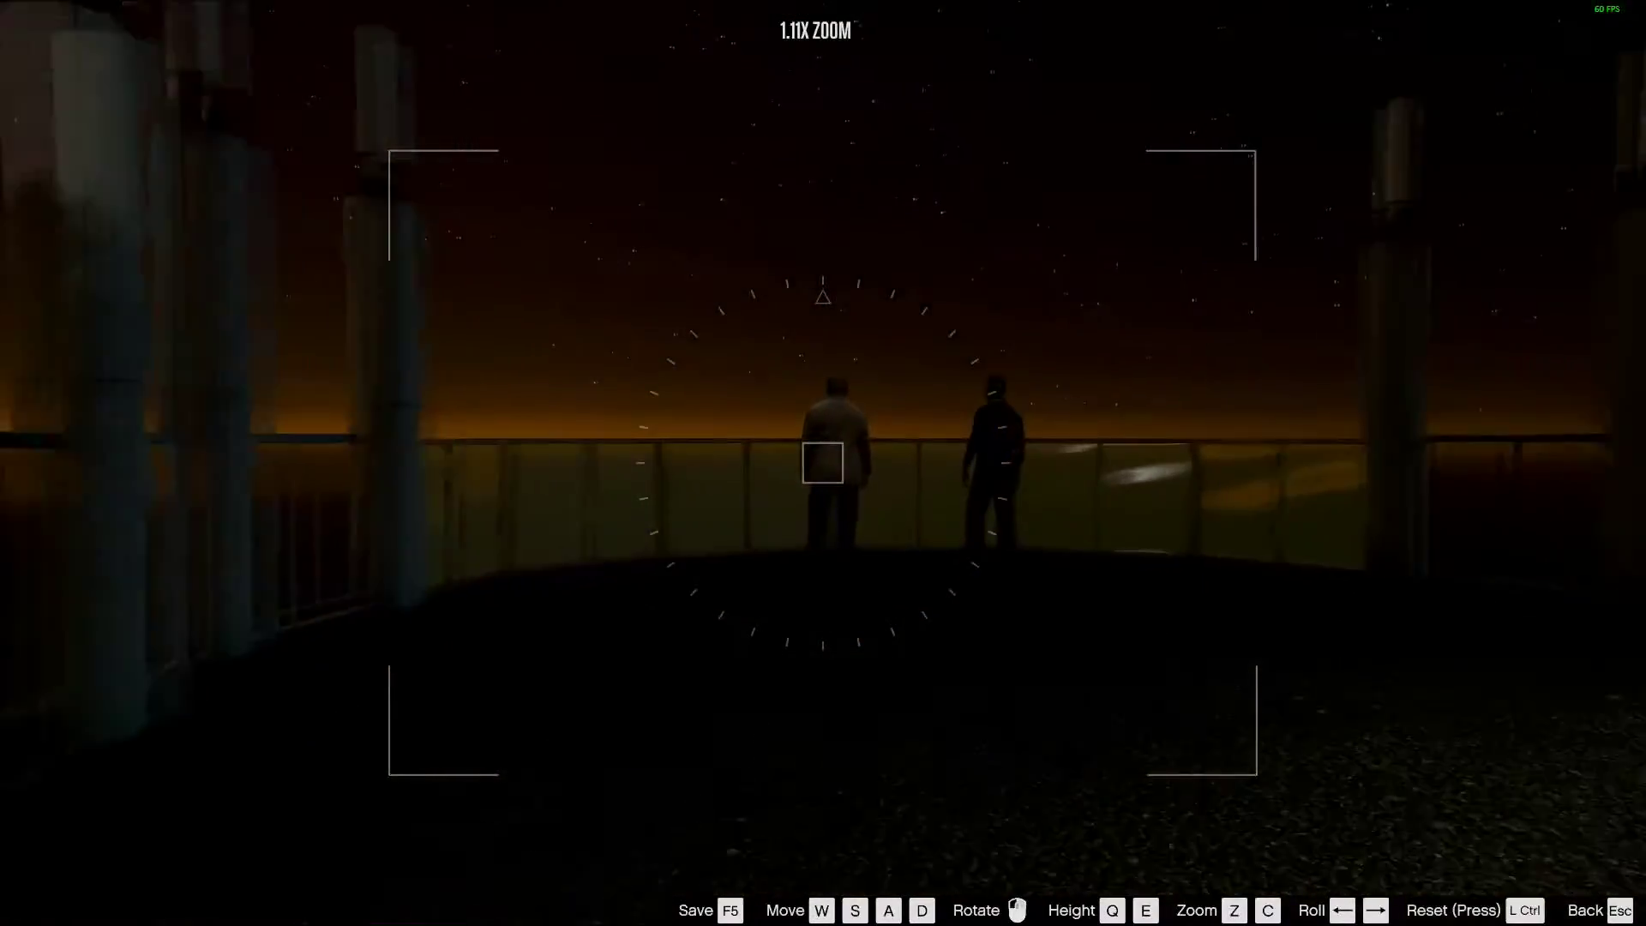
key("w")
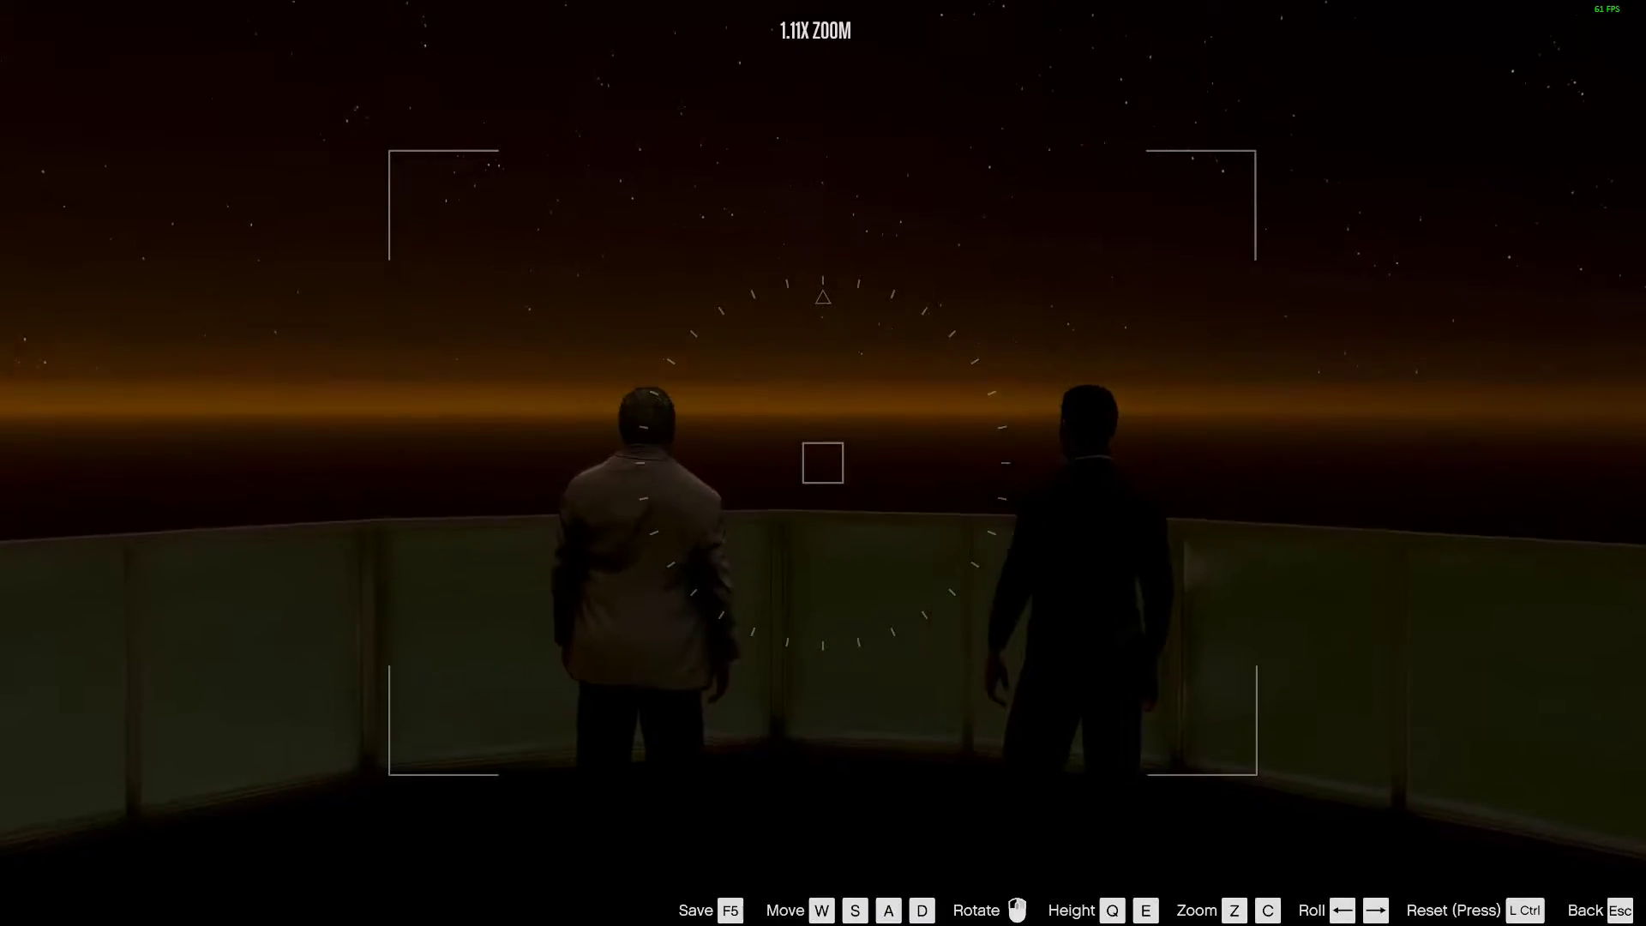
key("s")
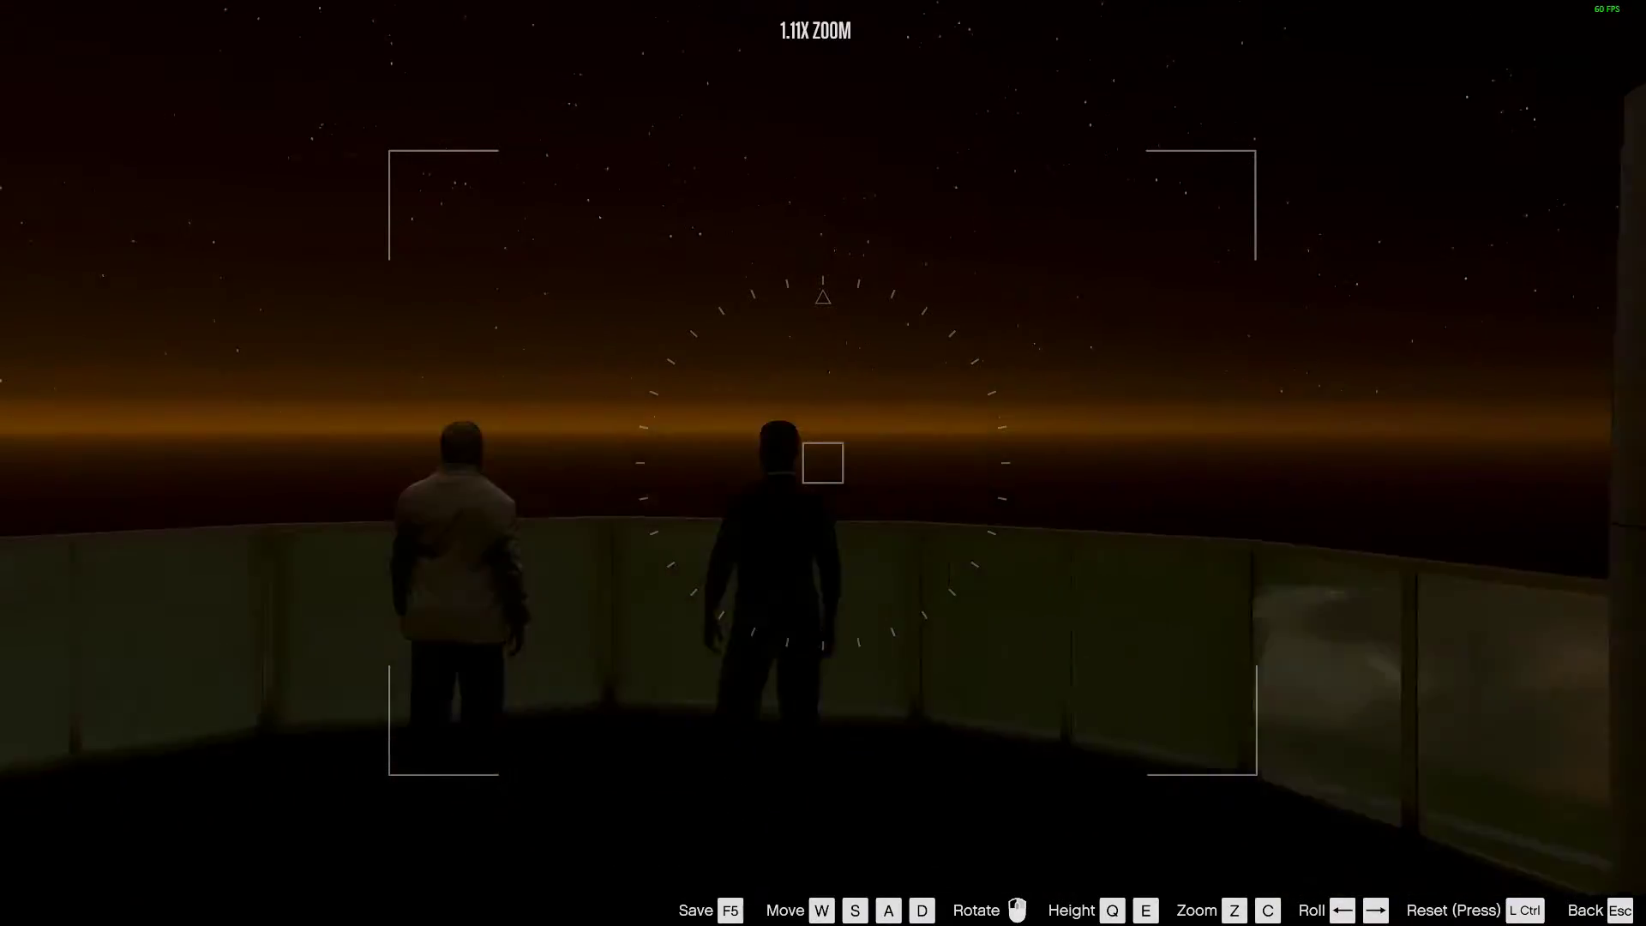
key("a")
key("s")
key("d")
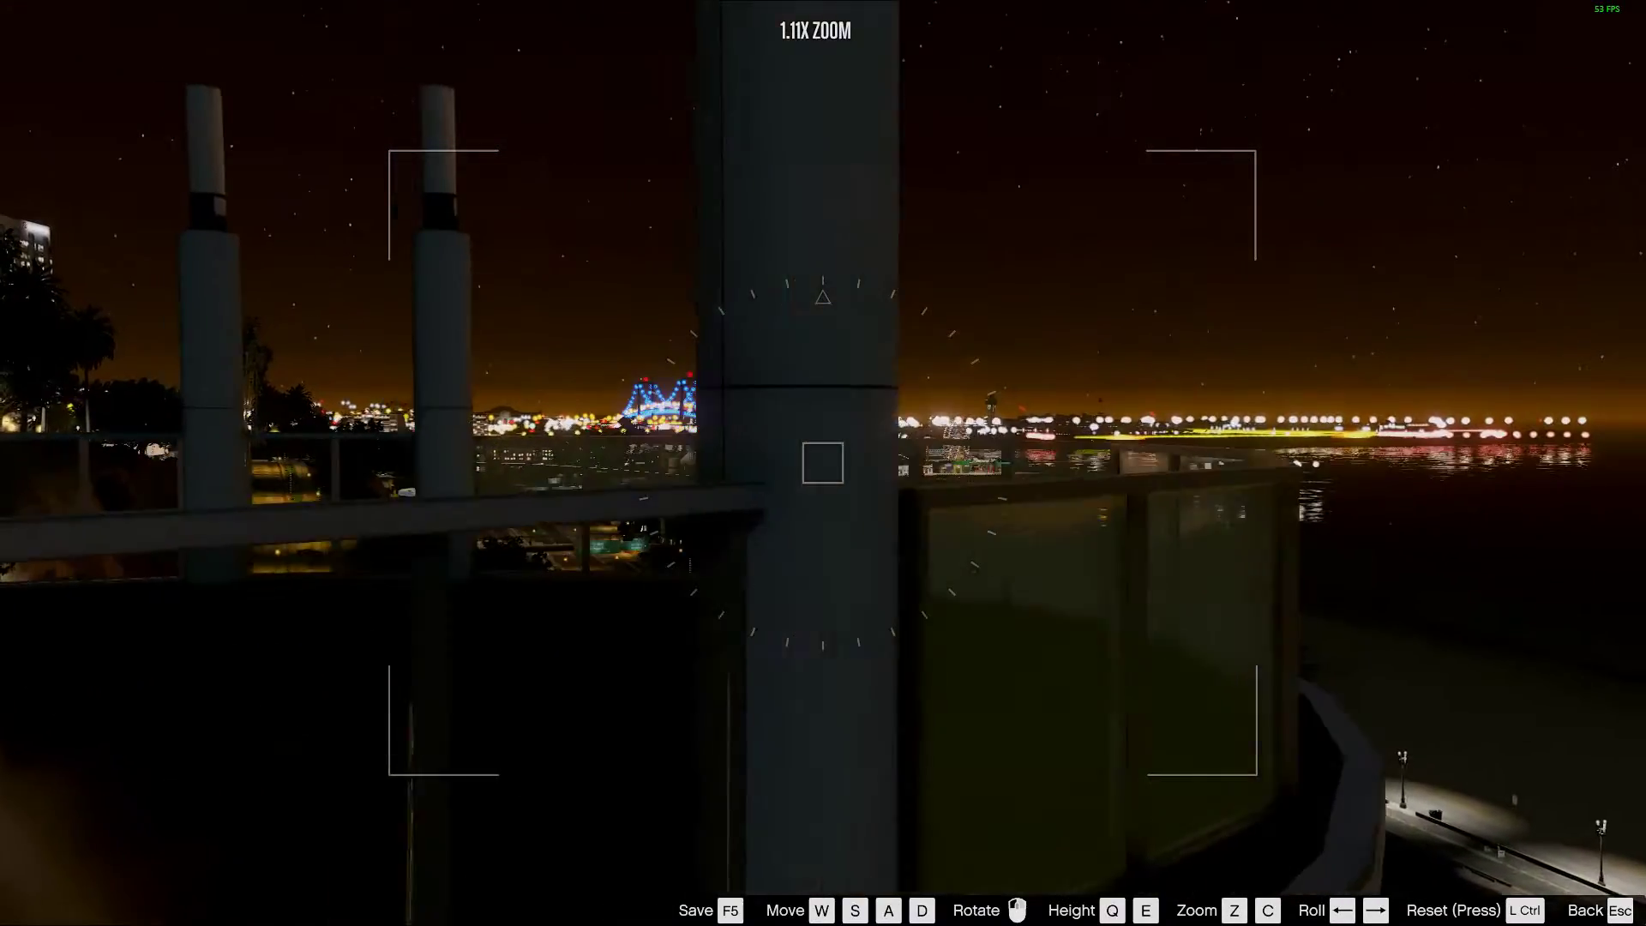
key("w")
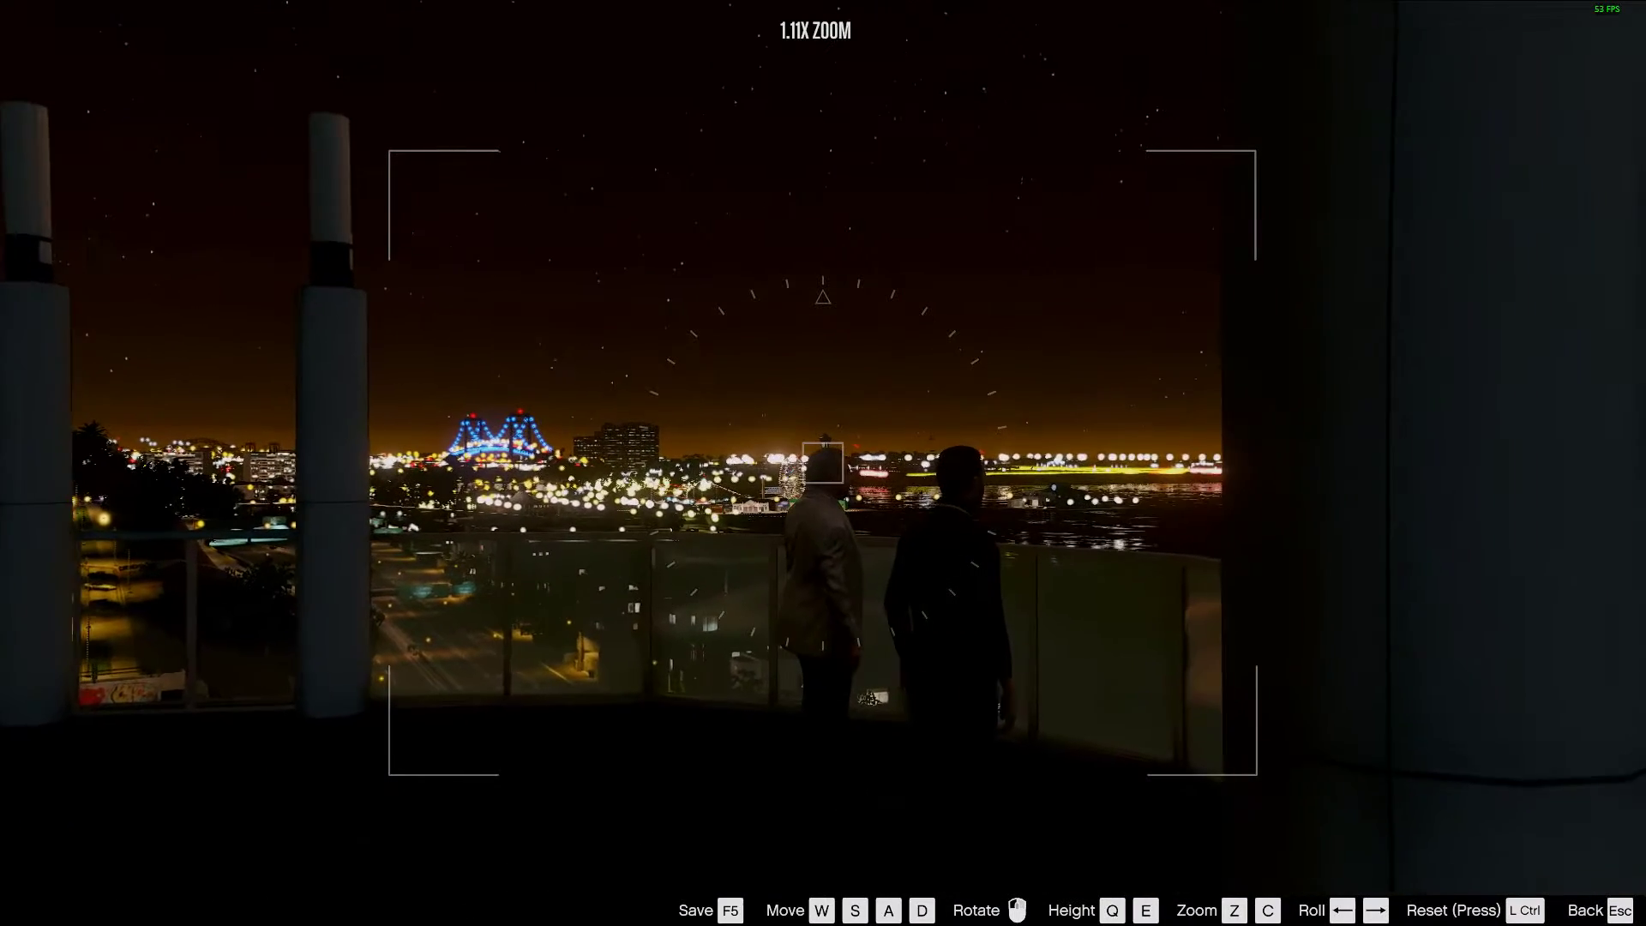
key("w")
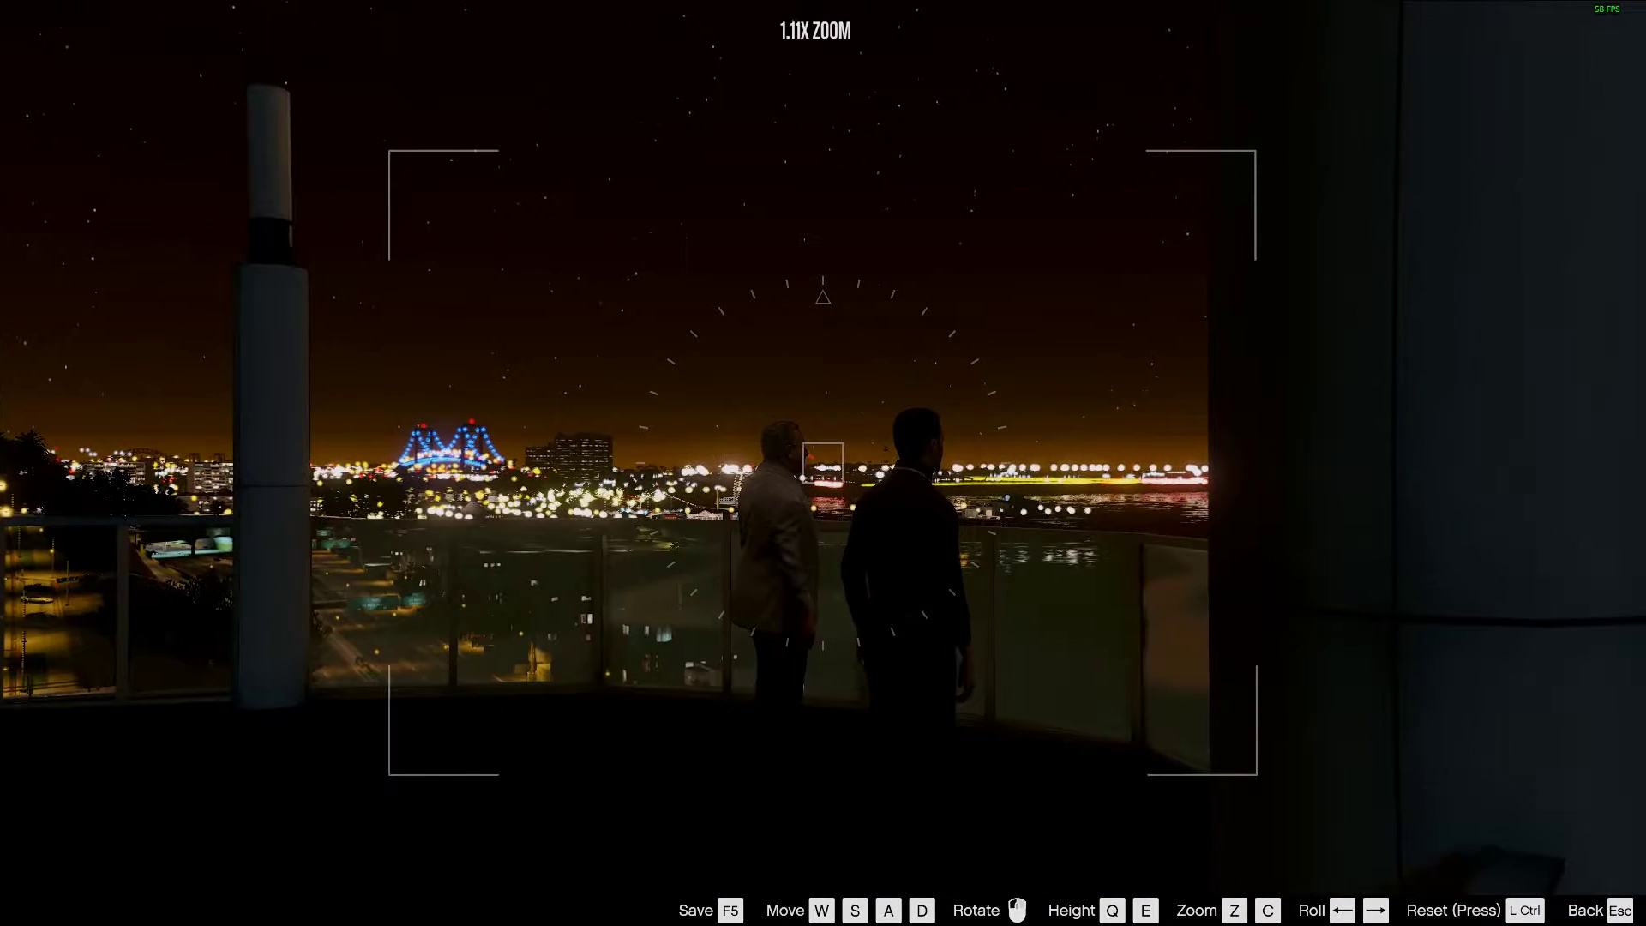
key("Escape")
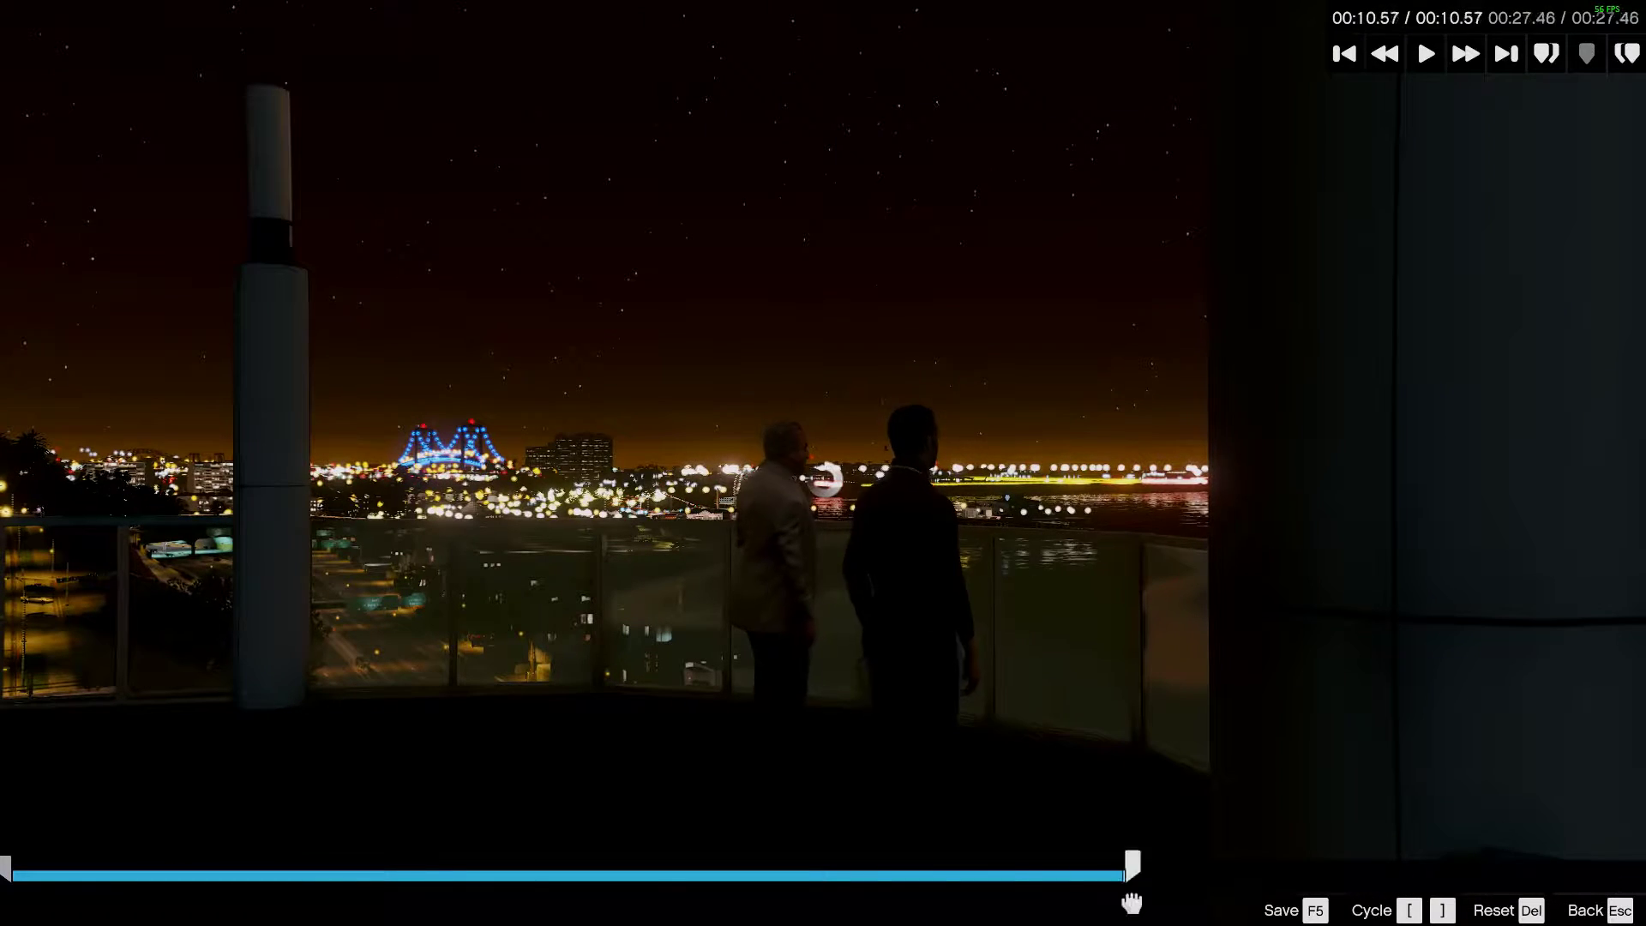
- Leave the clip editor and save the changes to the project
key("Escape")
key("Escape")
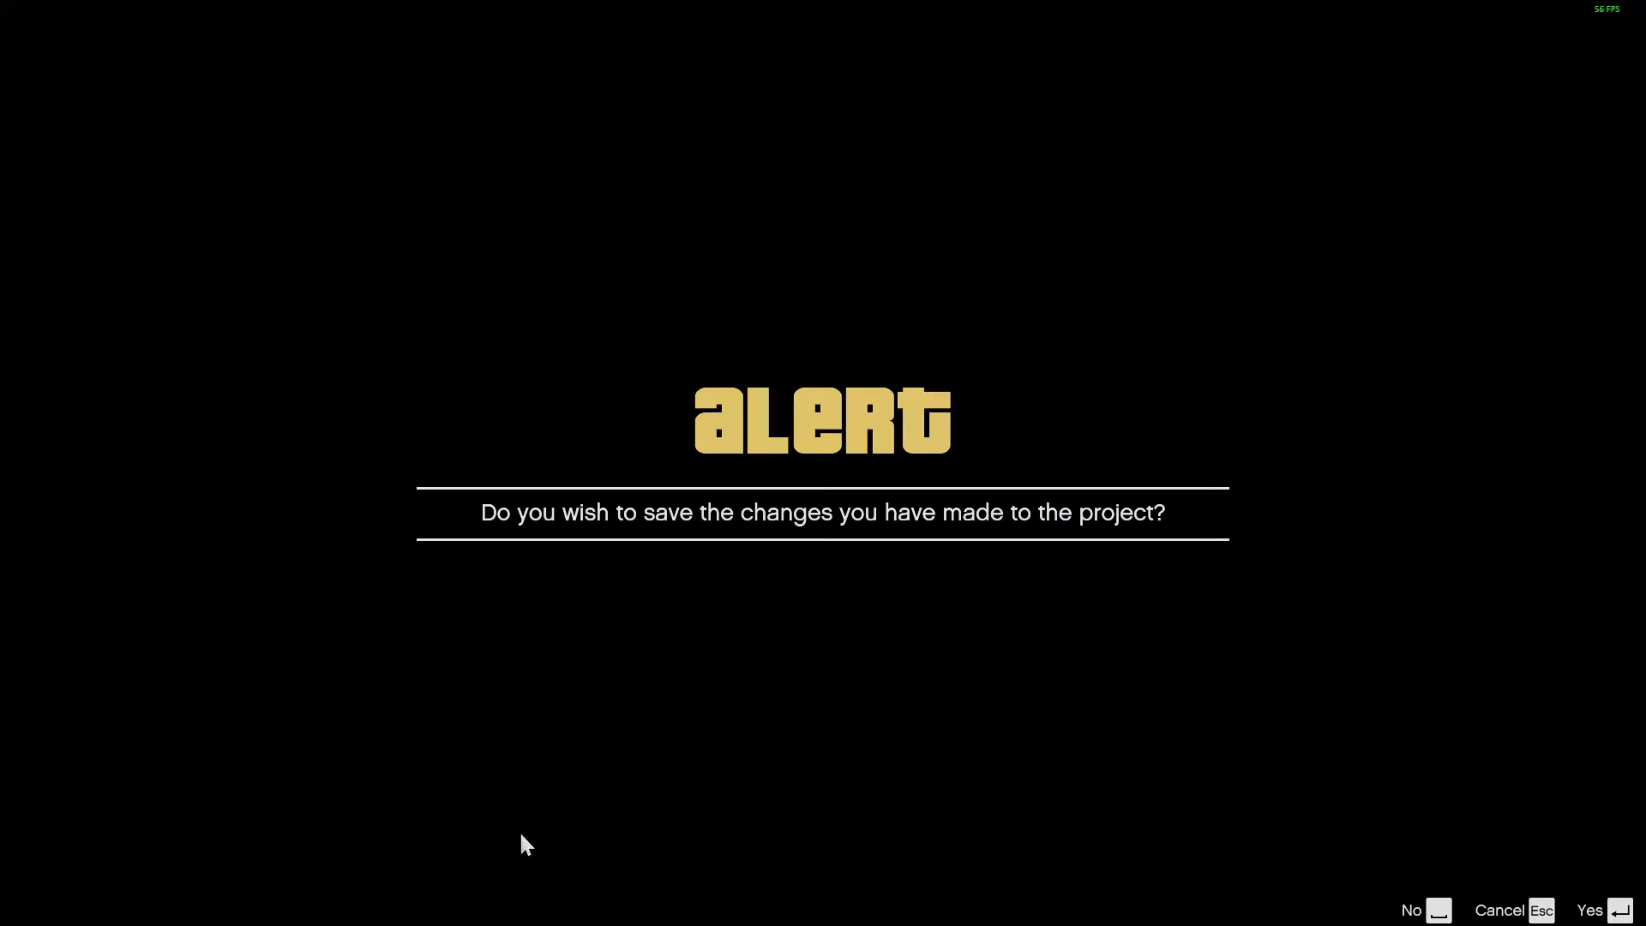
key("Return")
- Add Oct-13-2018-Clip-0004 to the end of the project timeline and open it for editing
key("Escape")
key("Return")
key("Up")
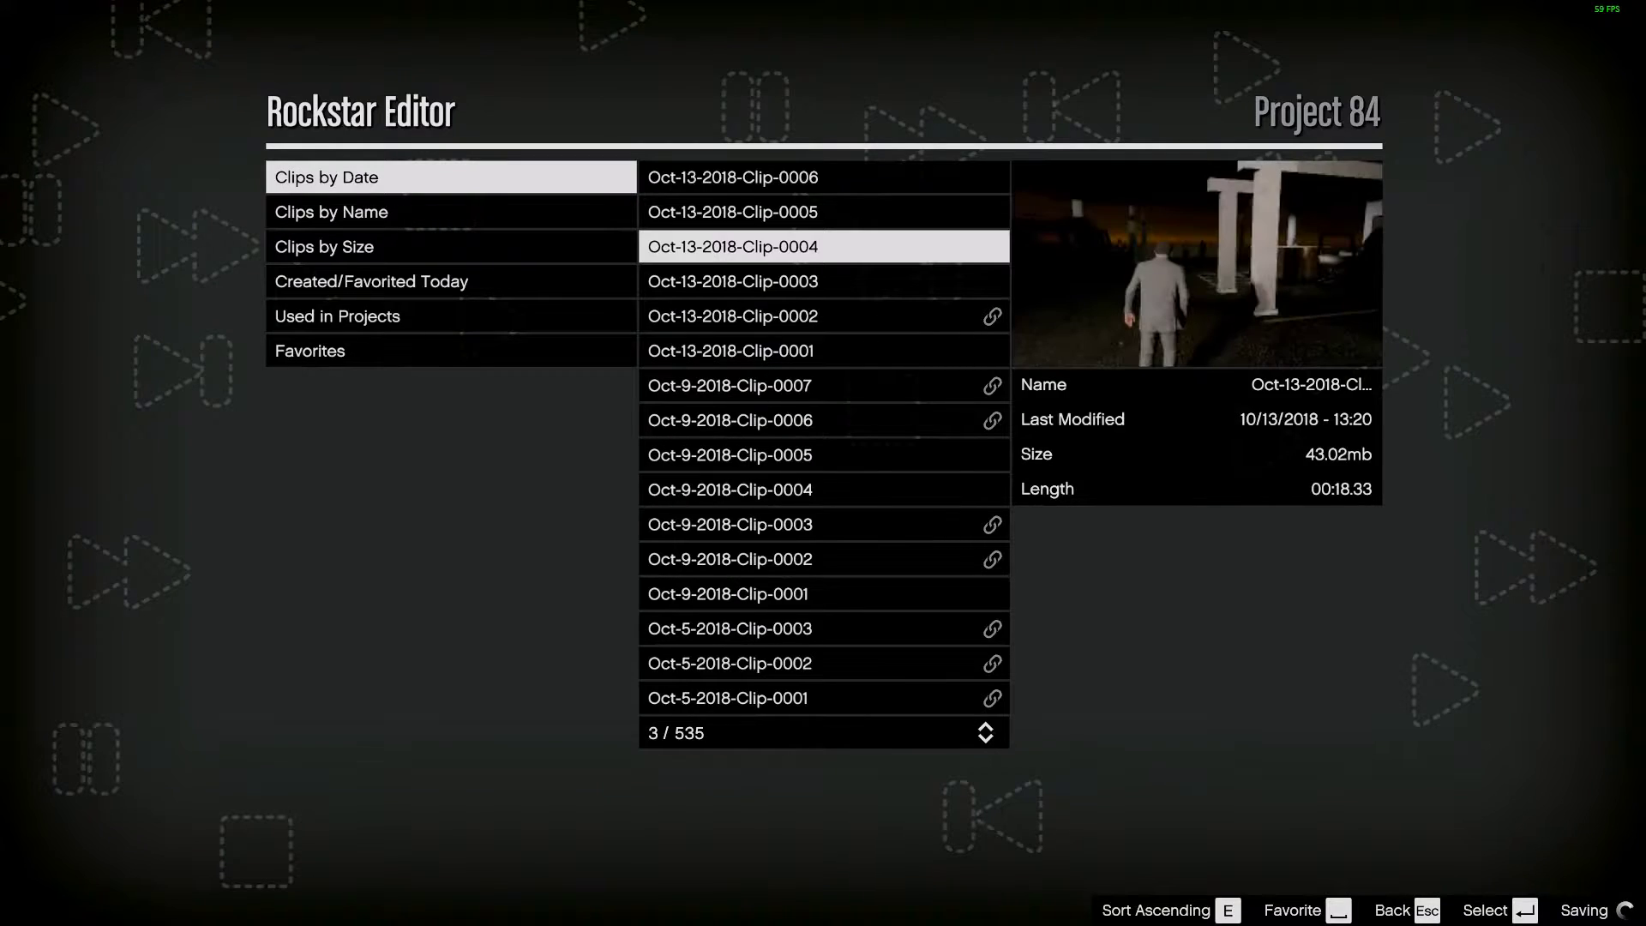
key("Return")
key("Return")
key("Escape")
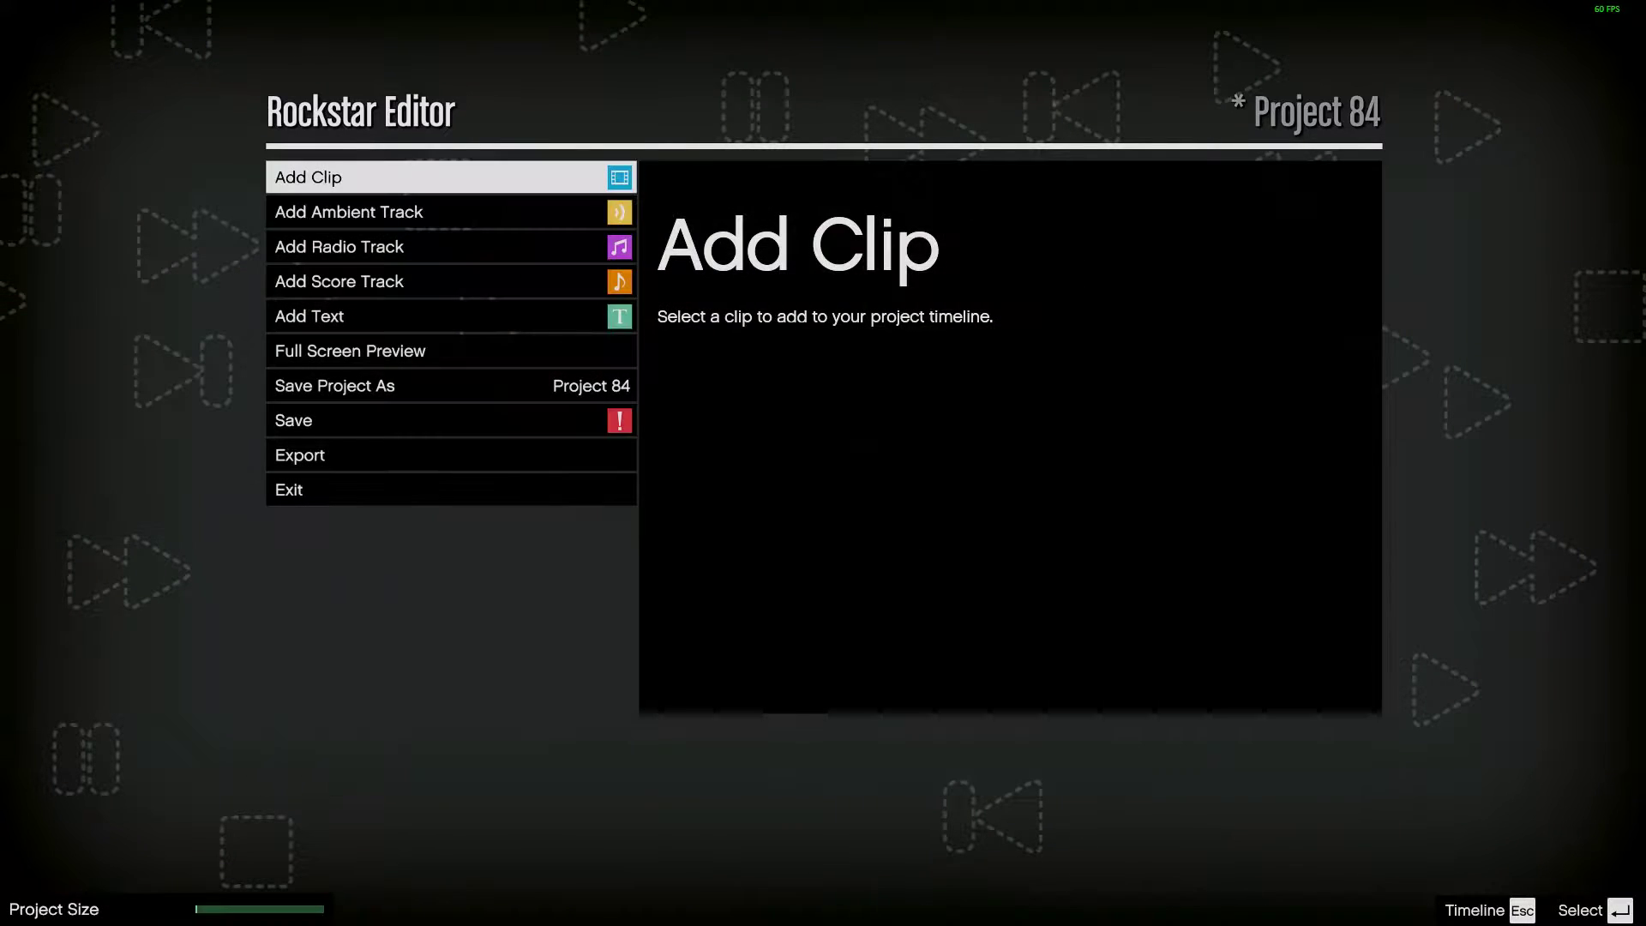
key("Return")
key("Up")
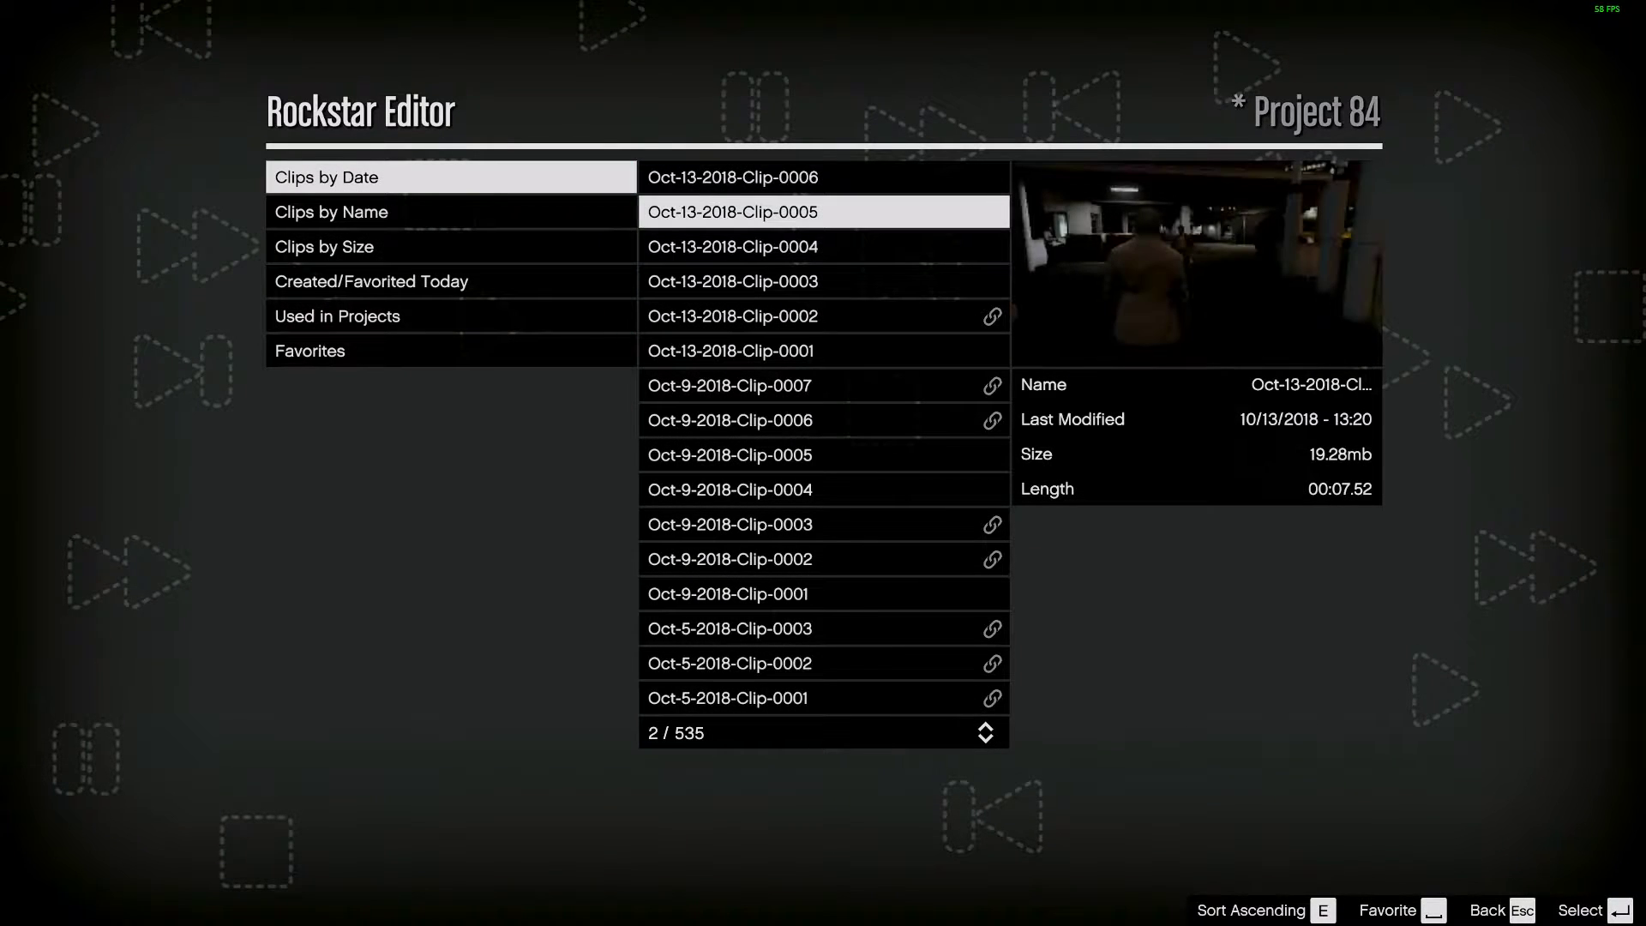
key("Down")
key("Return")
key("Return")
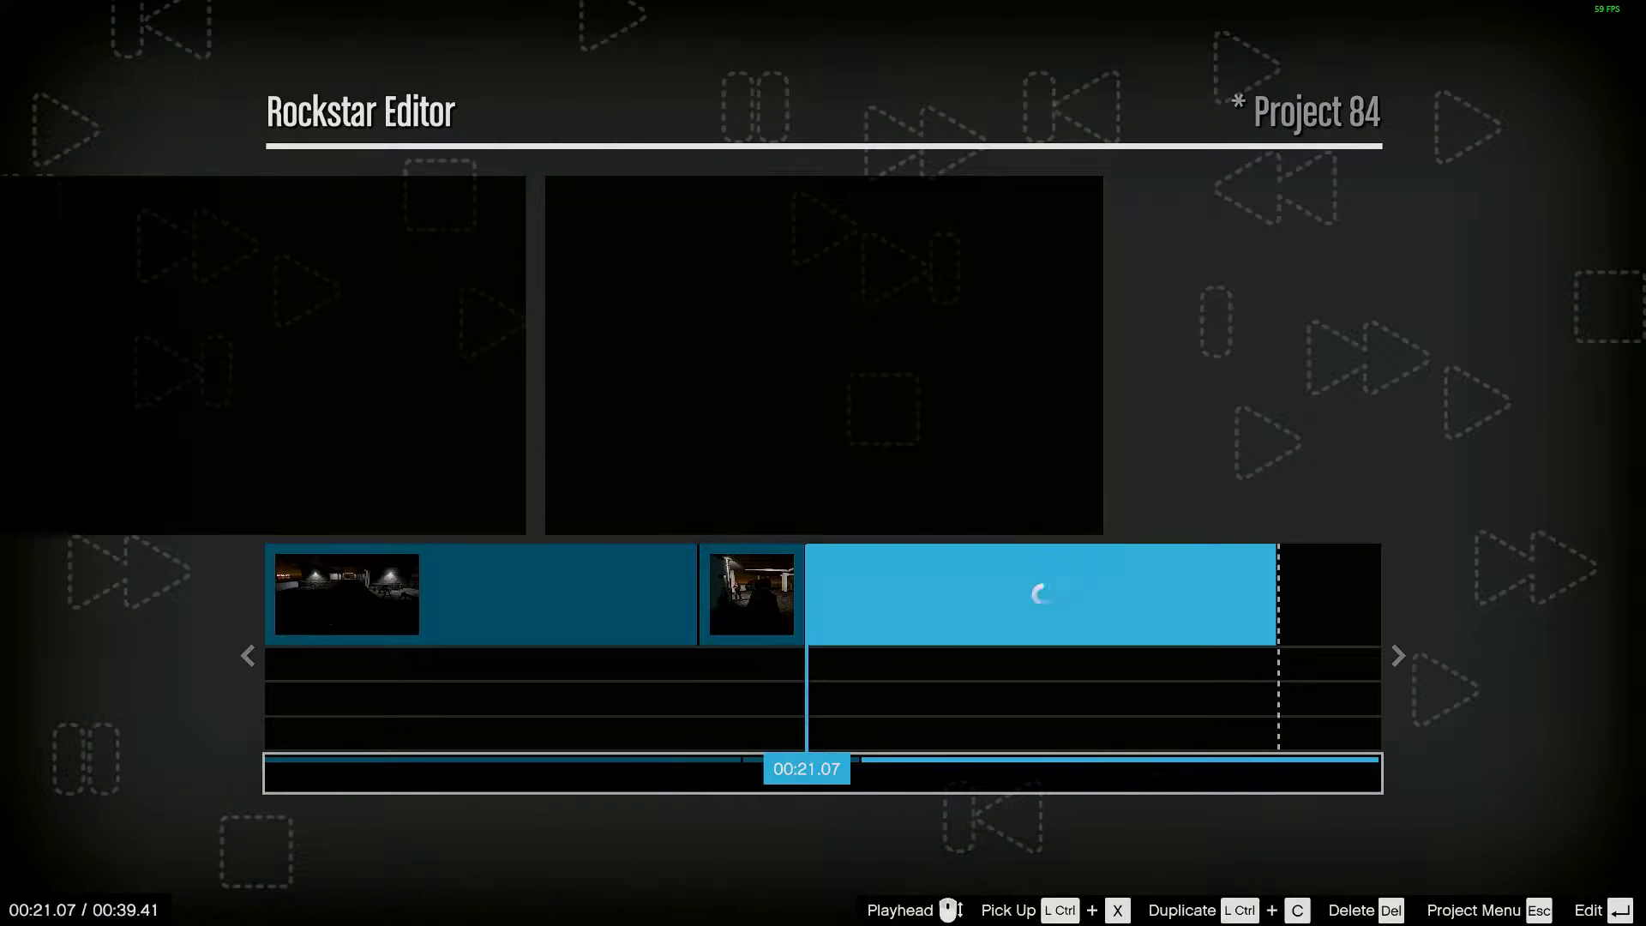
key("Return")
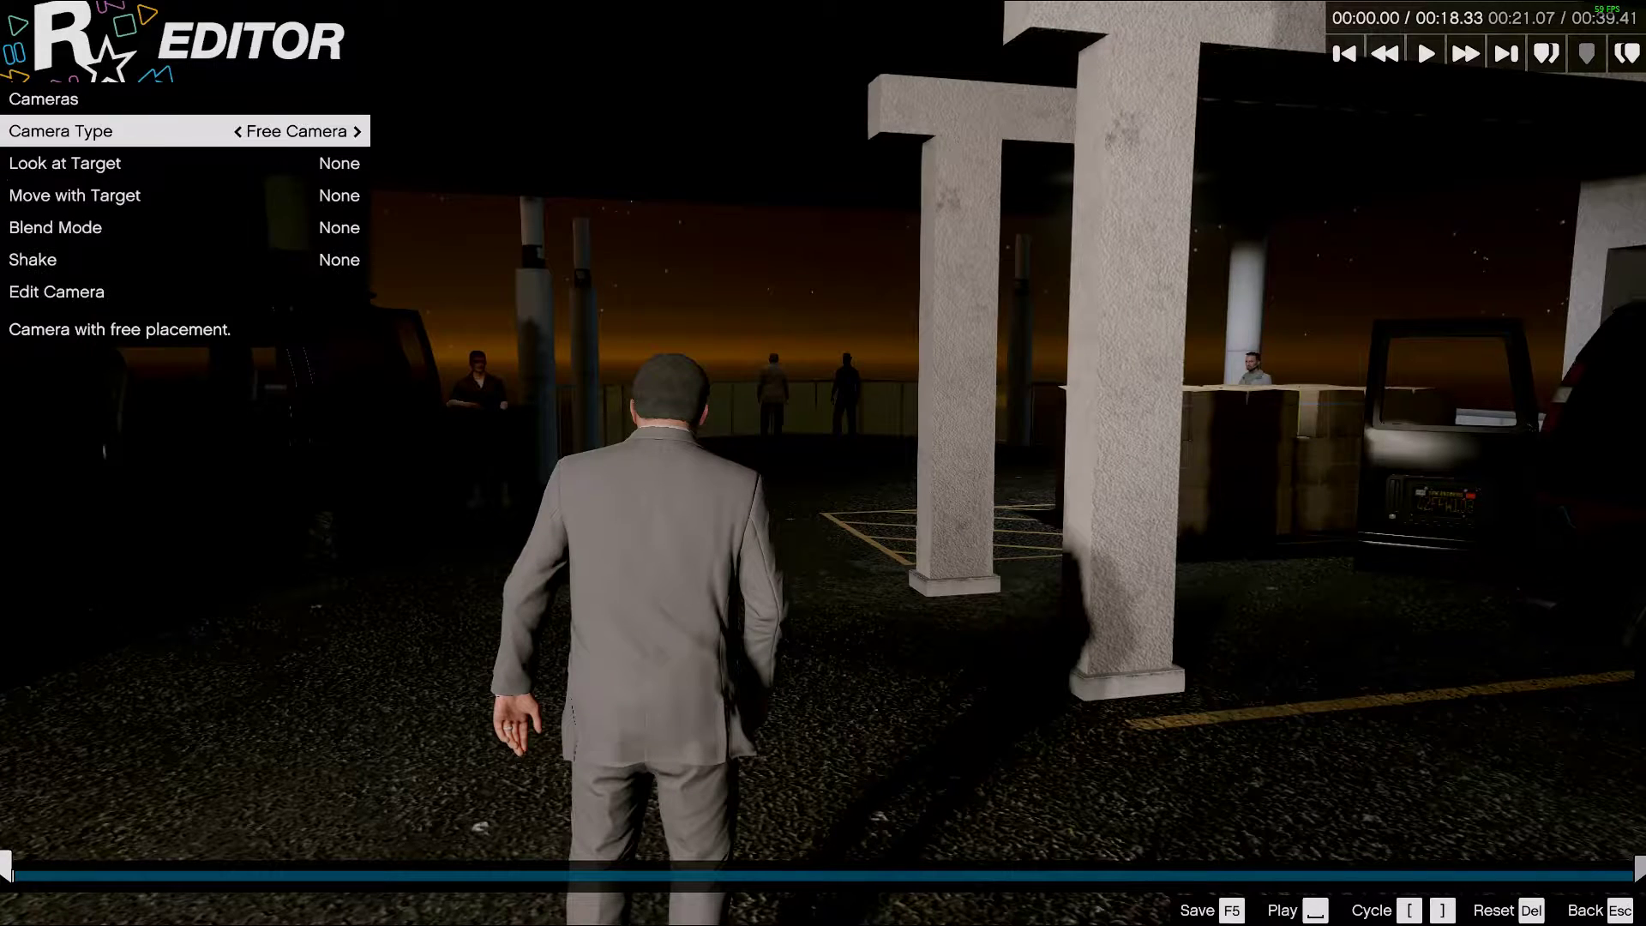
- Frame the start marker's free camera behind the grey-suited man at 1.68x zoom and set Move with Target to Player
key("Up")
key("Return")
key("s")
key("q")
key("z")
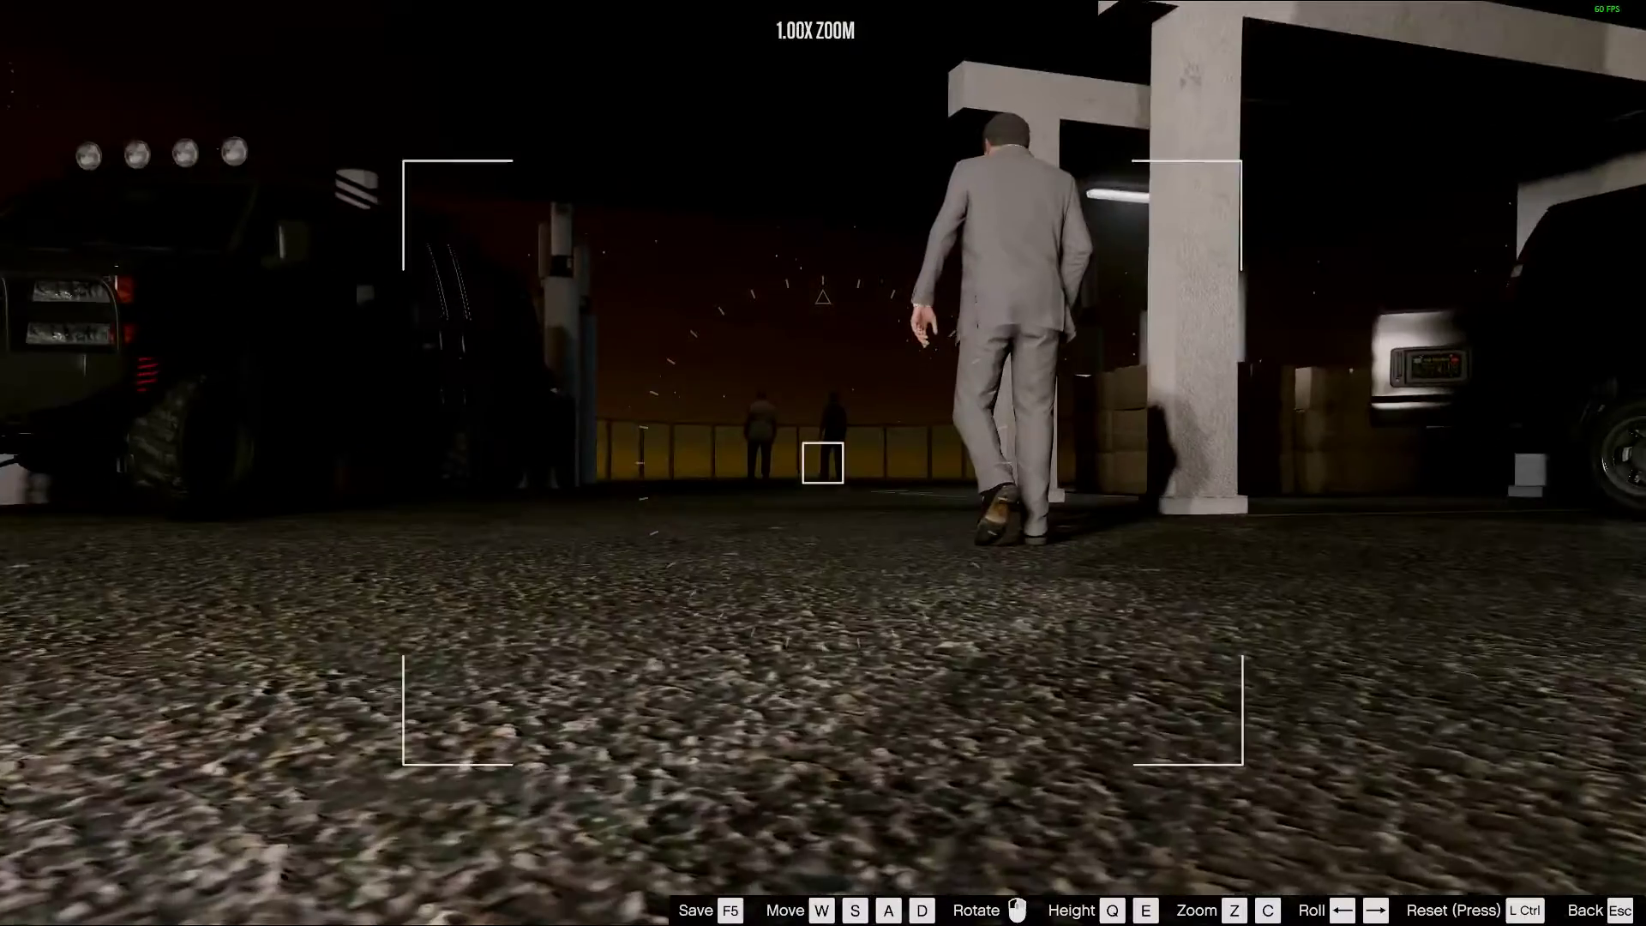
key("z")
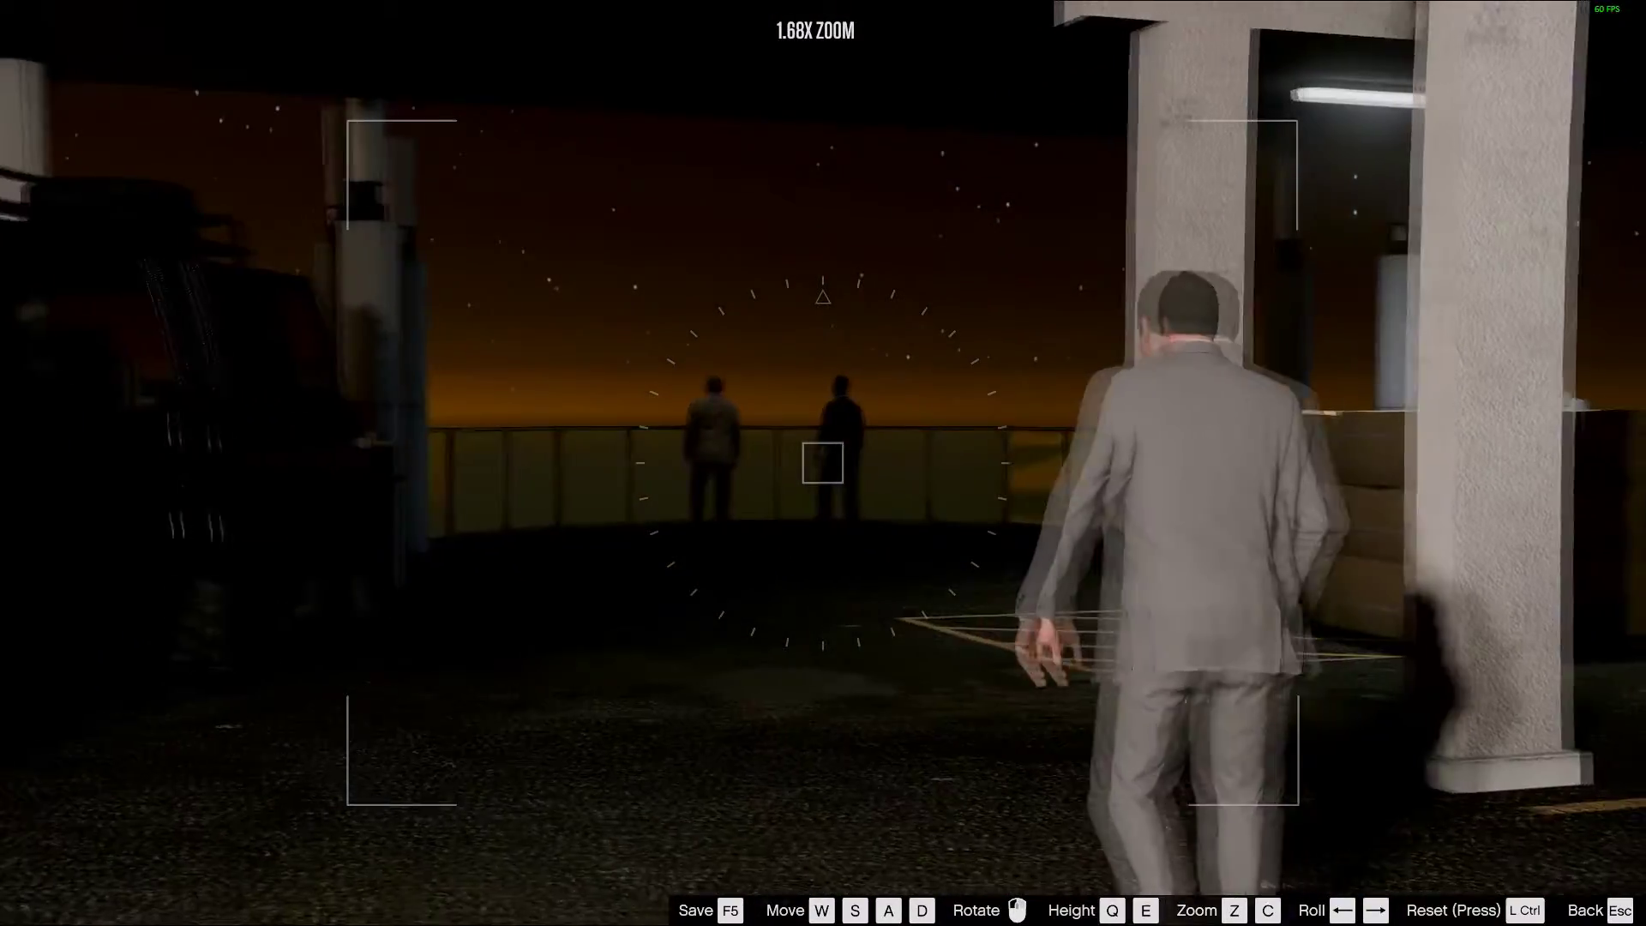
left_click_drag(579, 820, 578, 820)
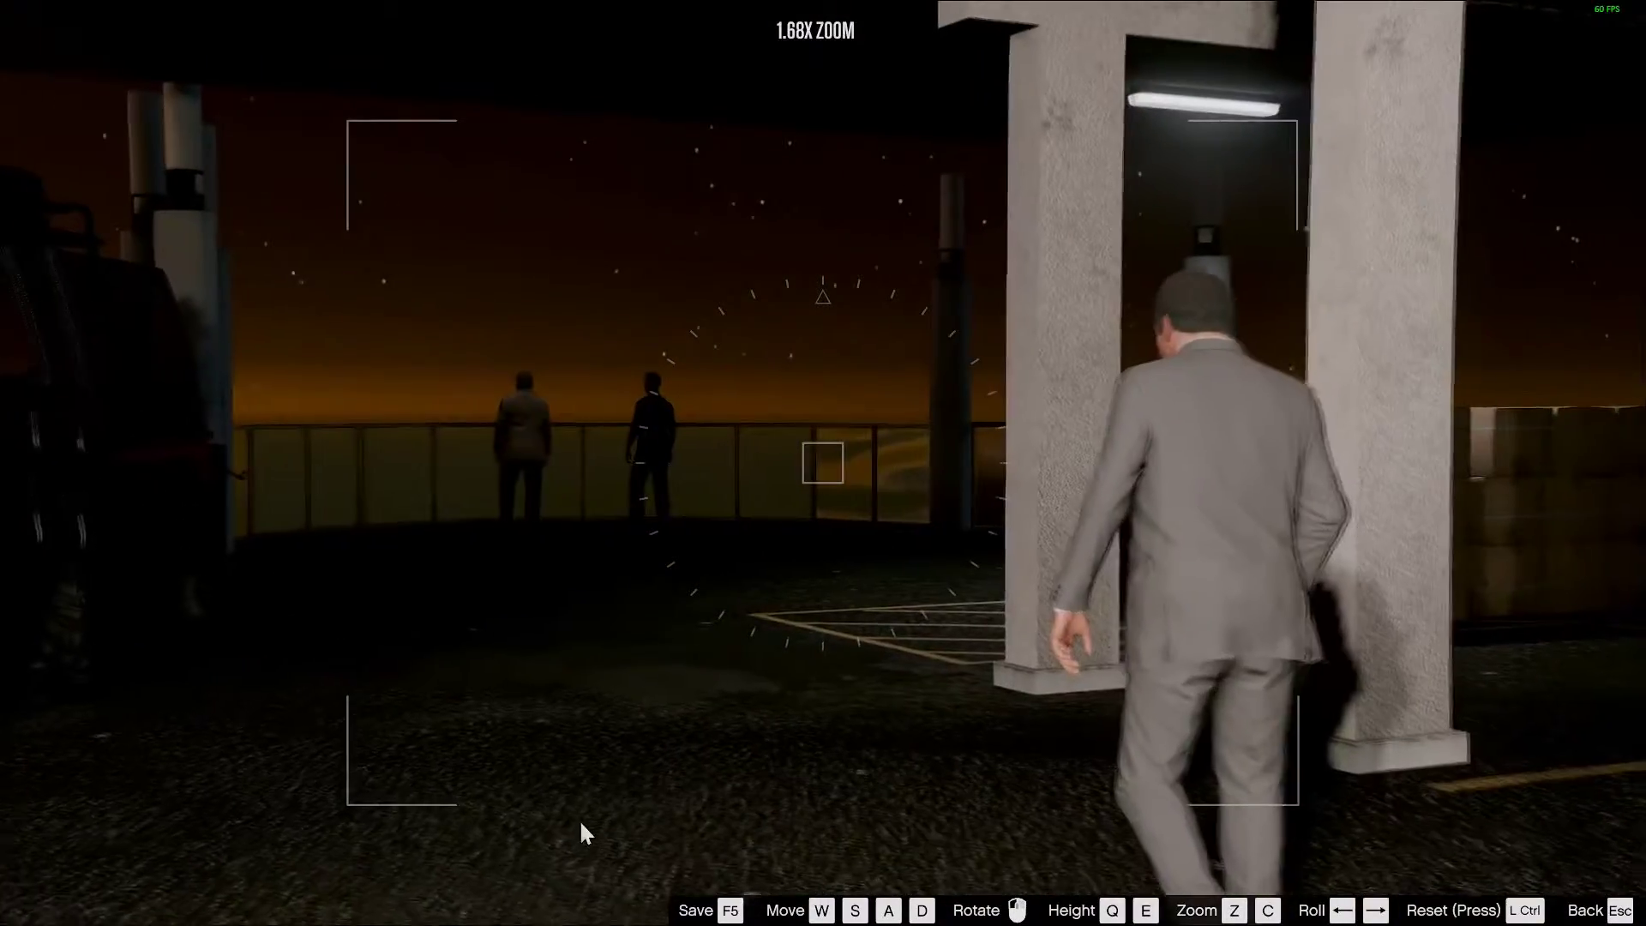
key("Escape")
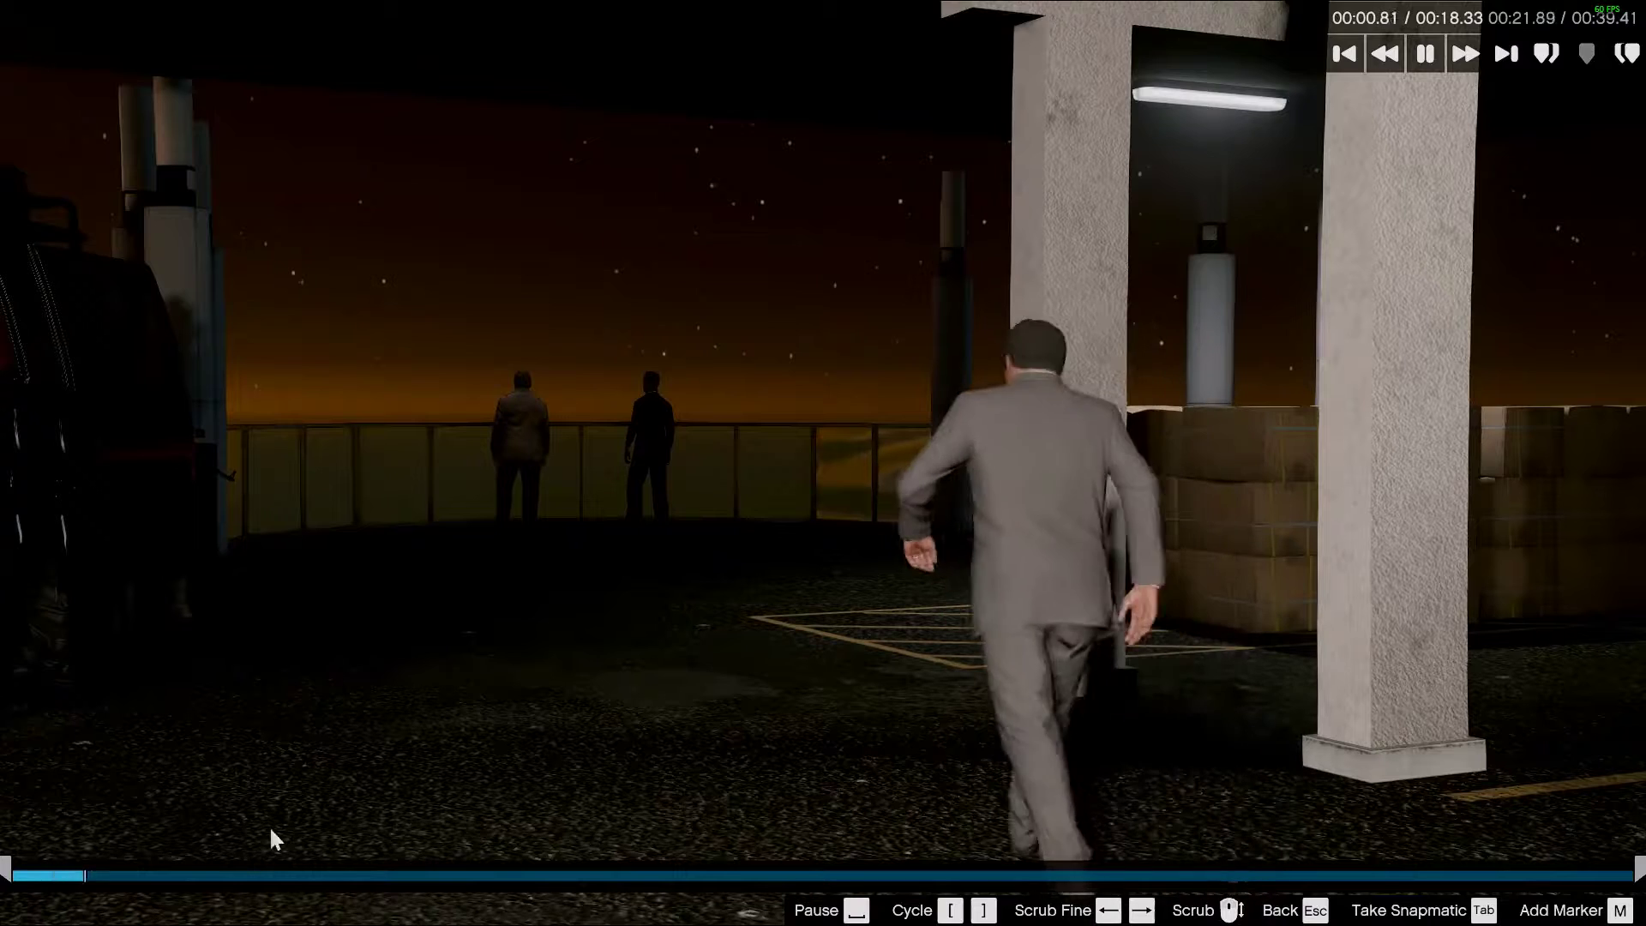
left_click(7, 878)
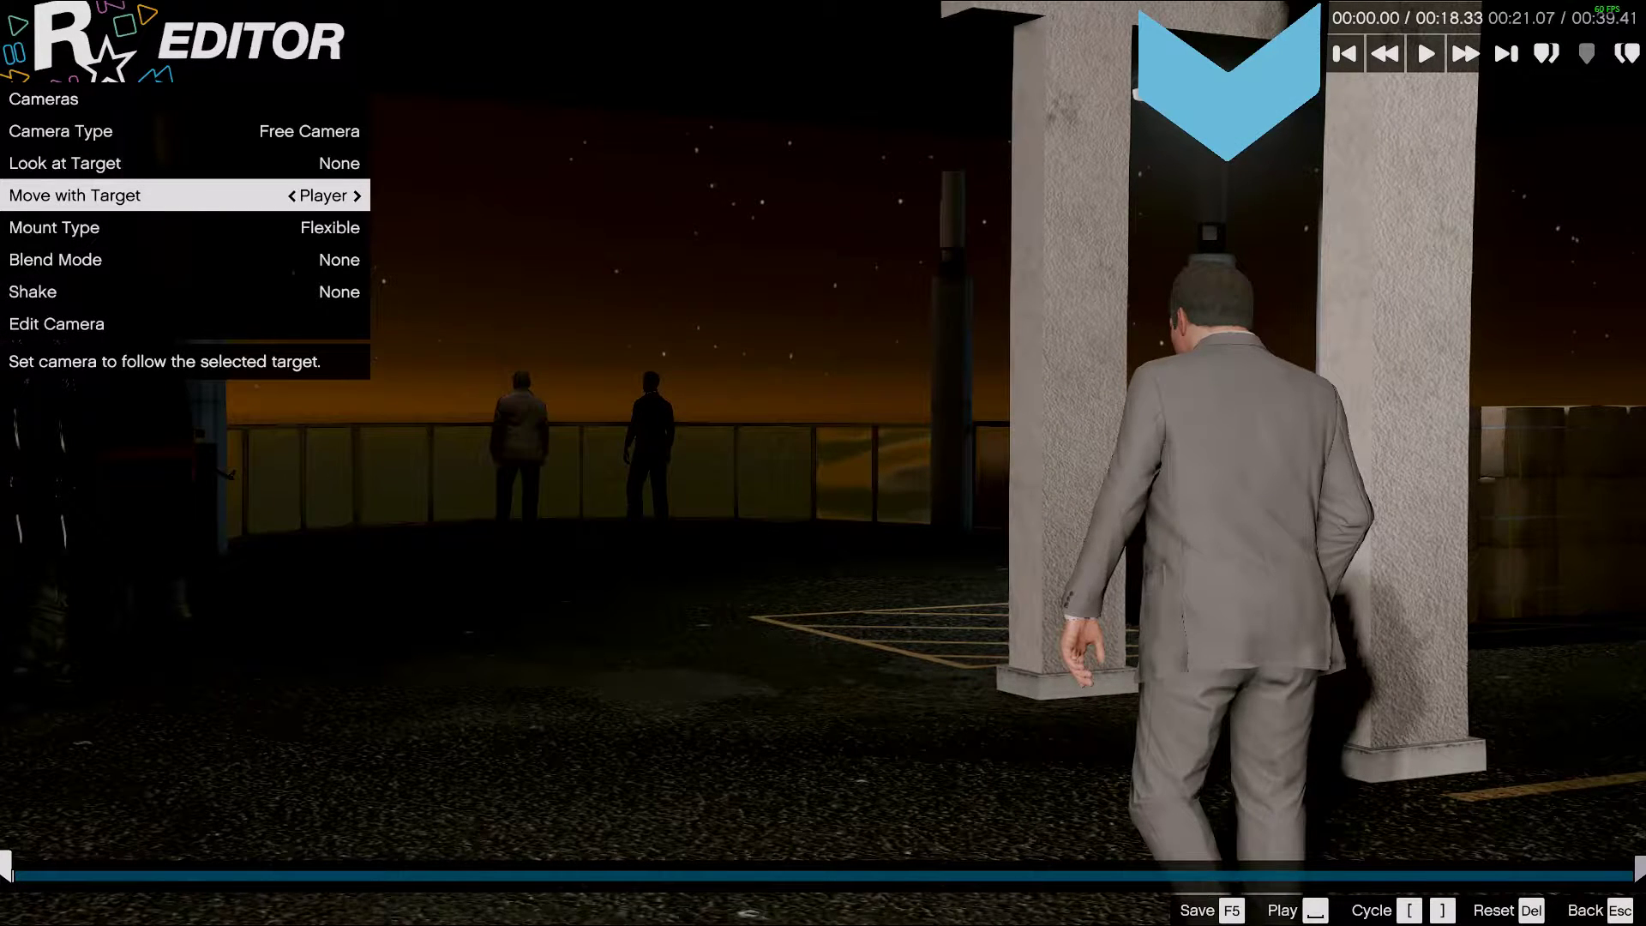
- Add a marker at 00:08.57, set its Move with Target to None and open its camera for positioning
key("space")
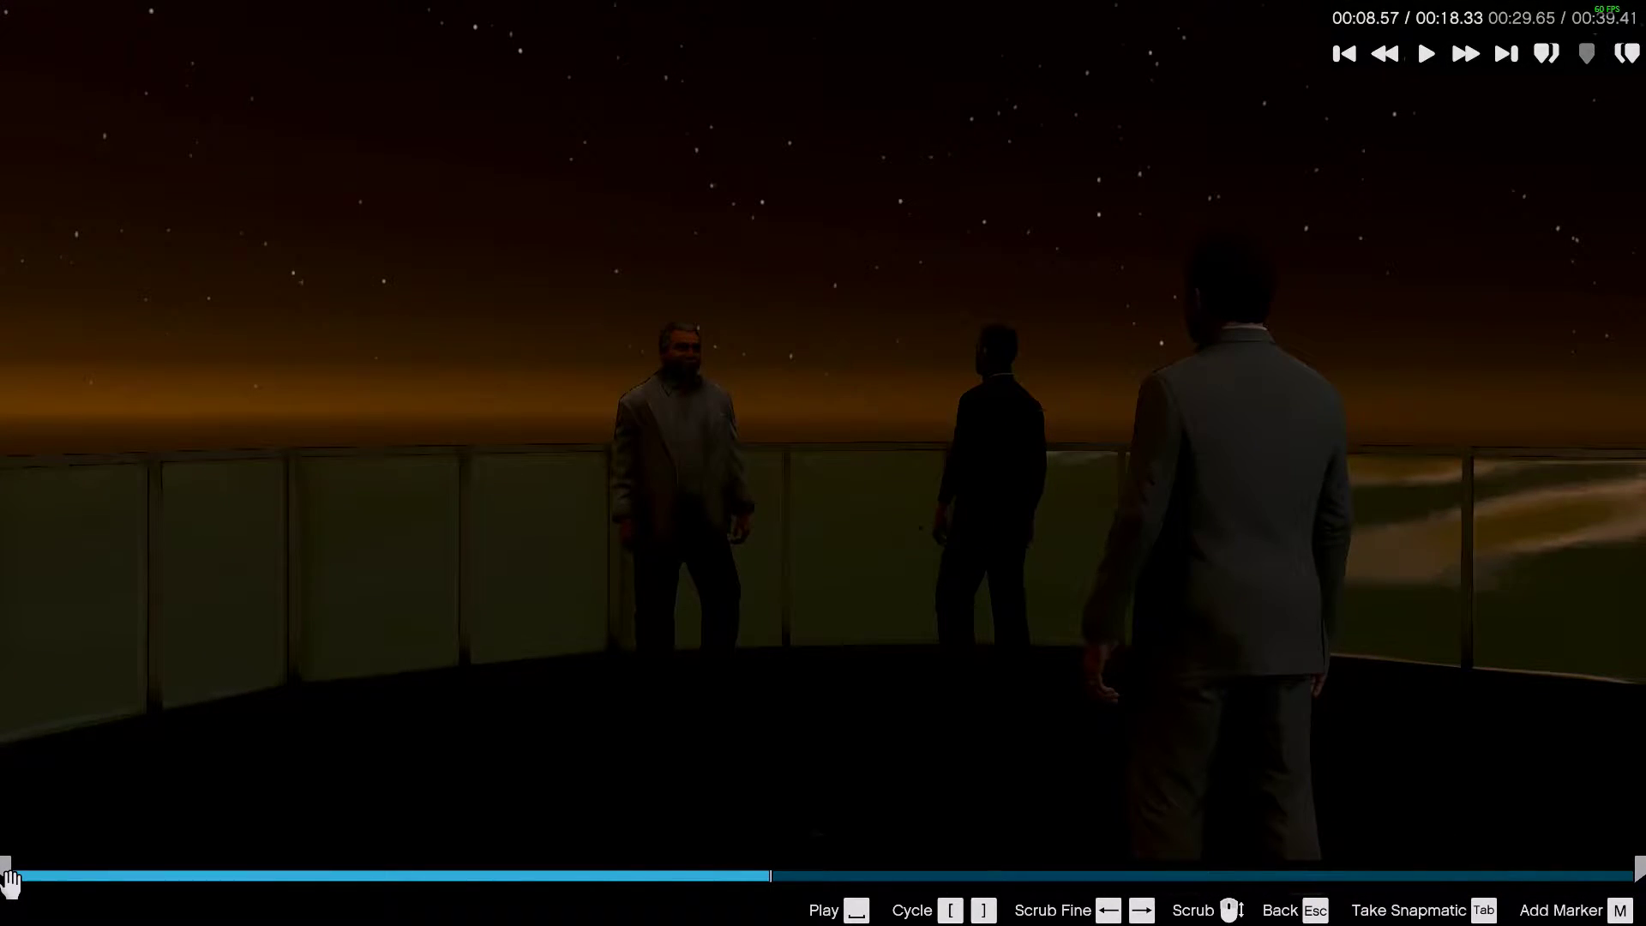
key("m")
key("Return")
key("Up")
key("Down")
key("Down")
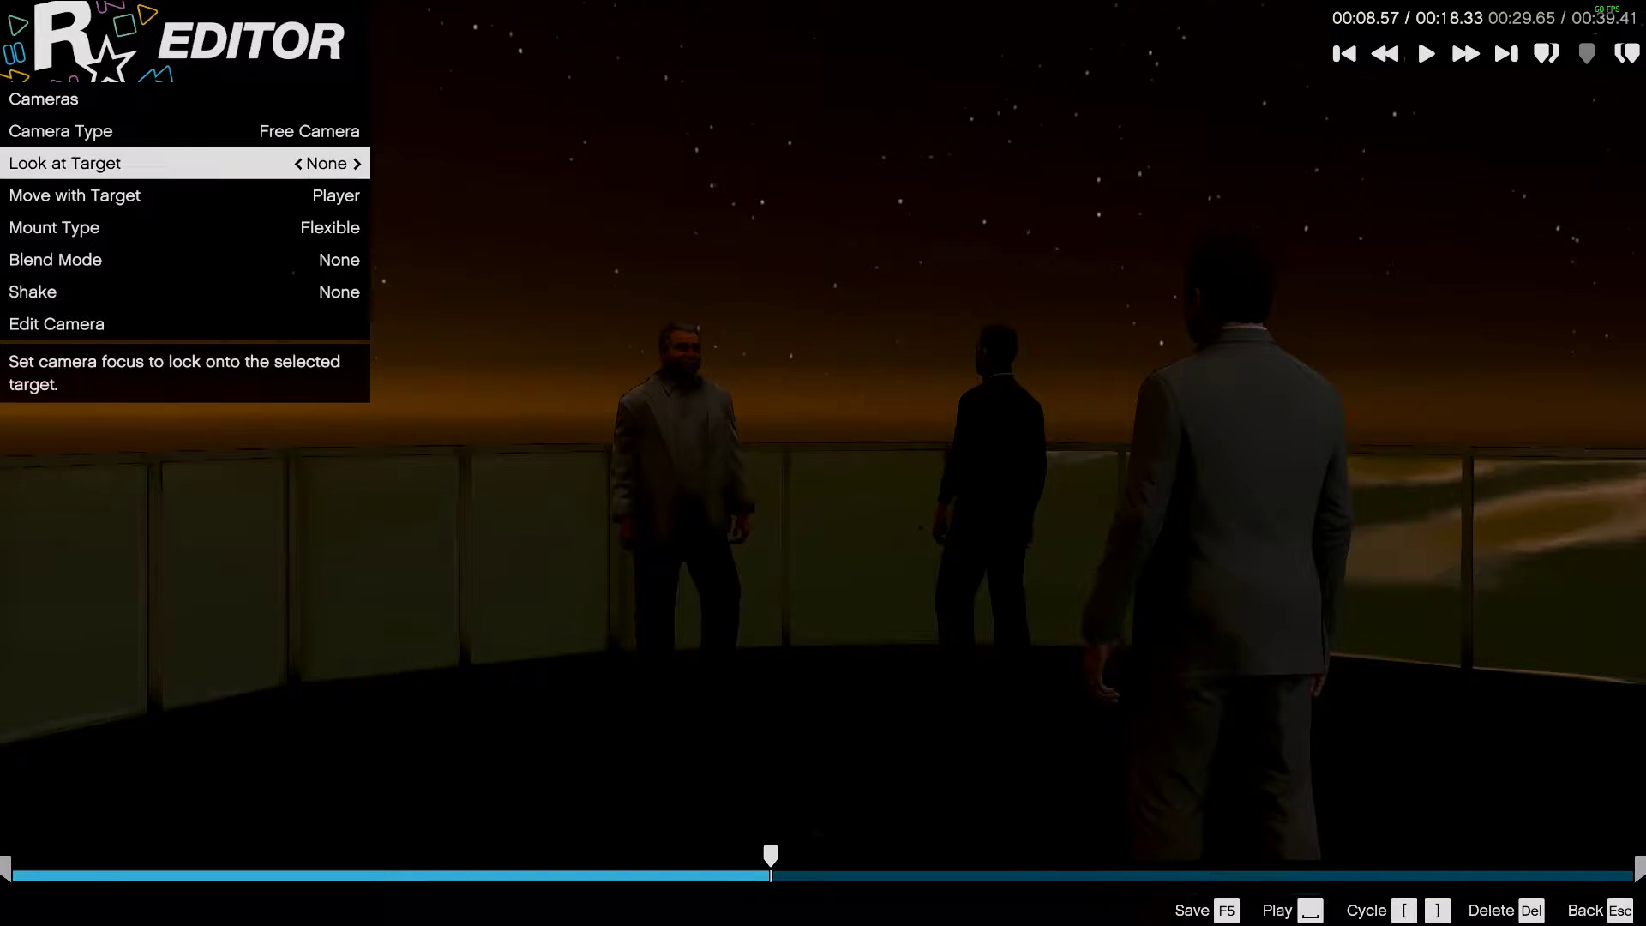
key("Down")
key("Left")
key("Up")
key("Return")
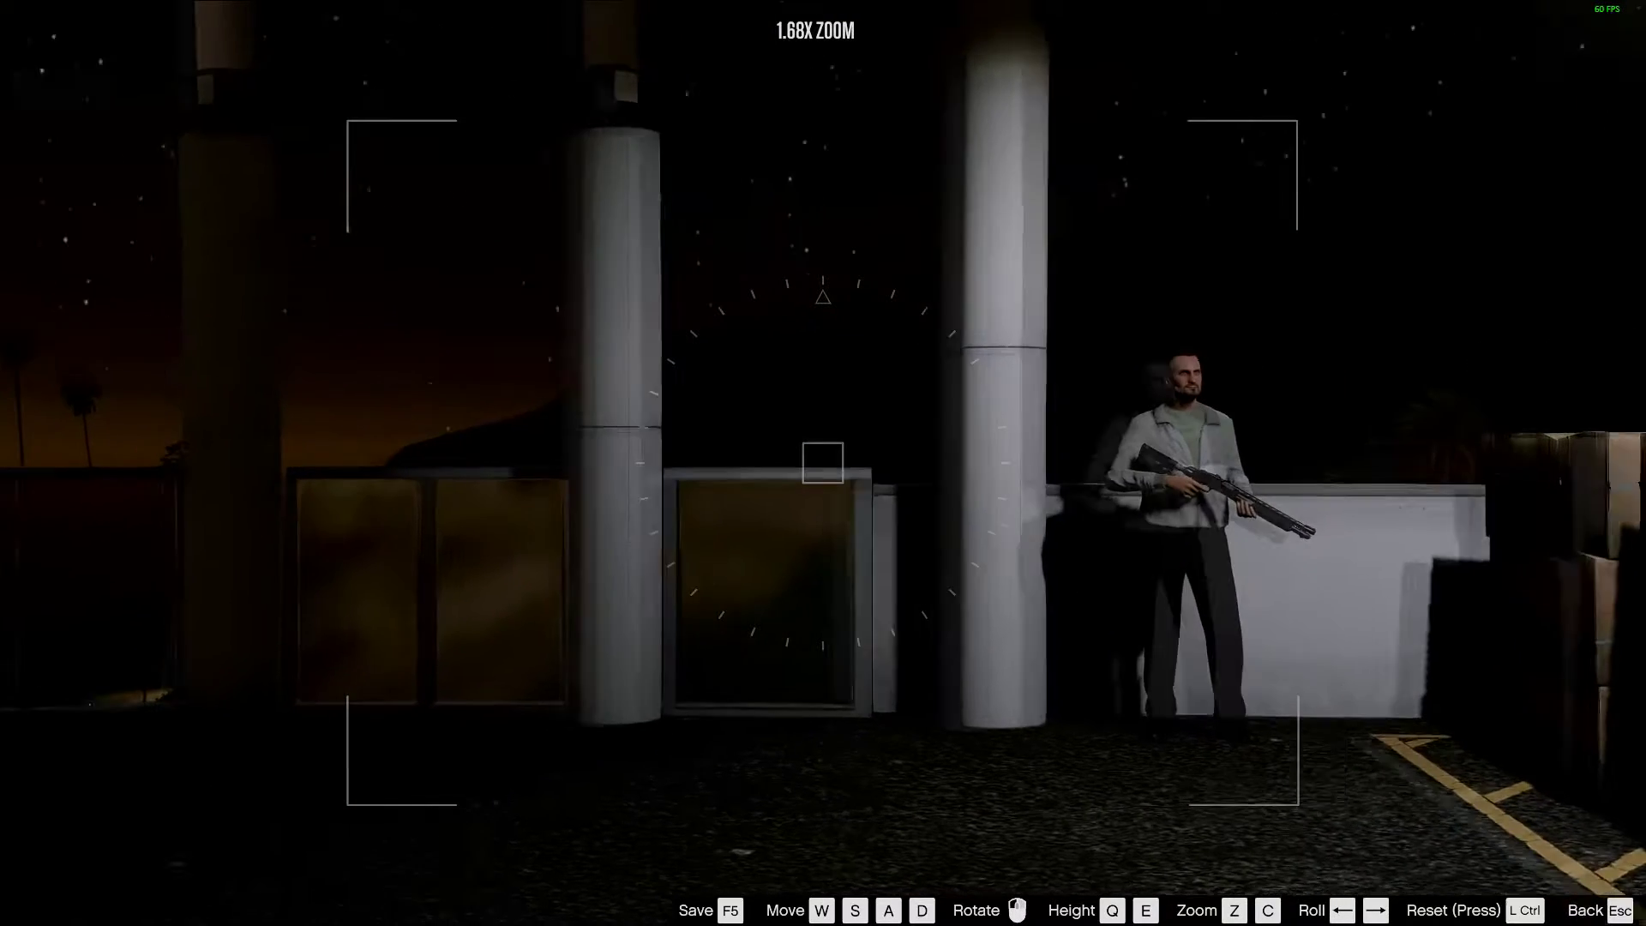
- Frame the suited man from the front at 1.83x zoom, with the boxes, parked vehicle and car park behind him
key("a")
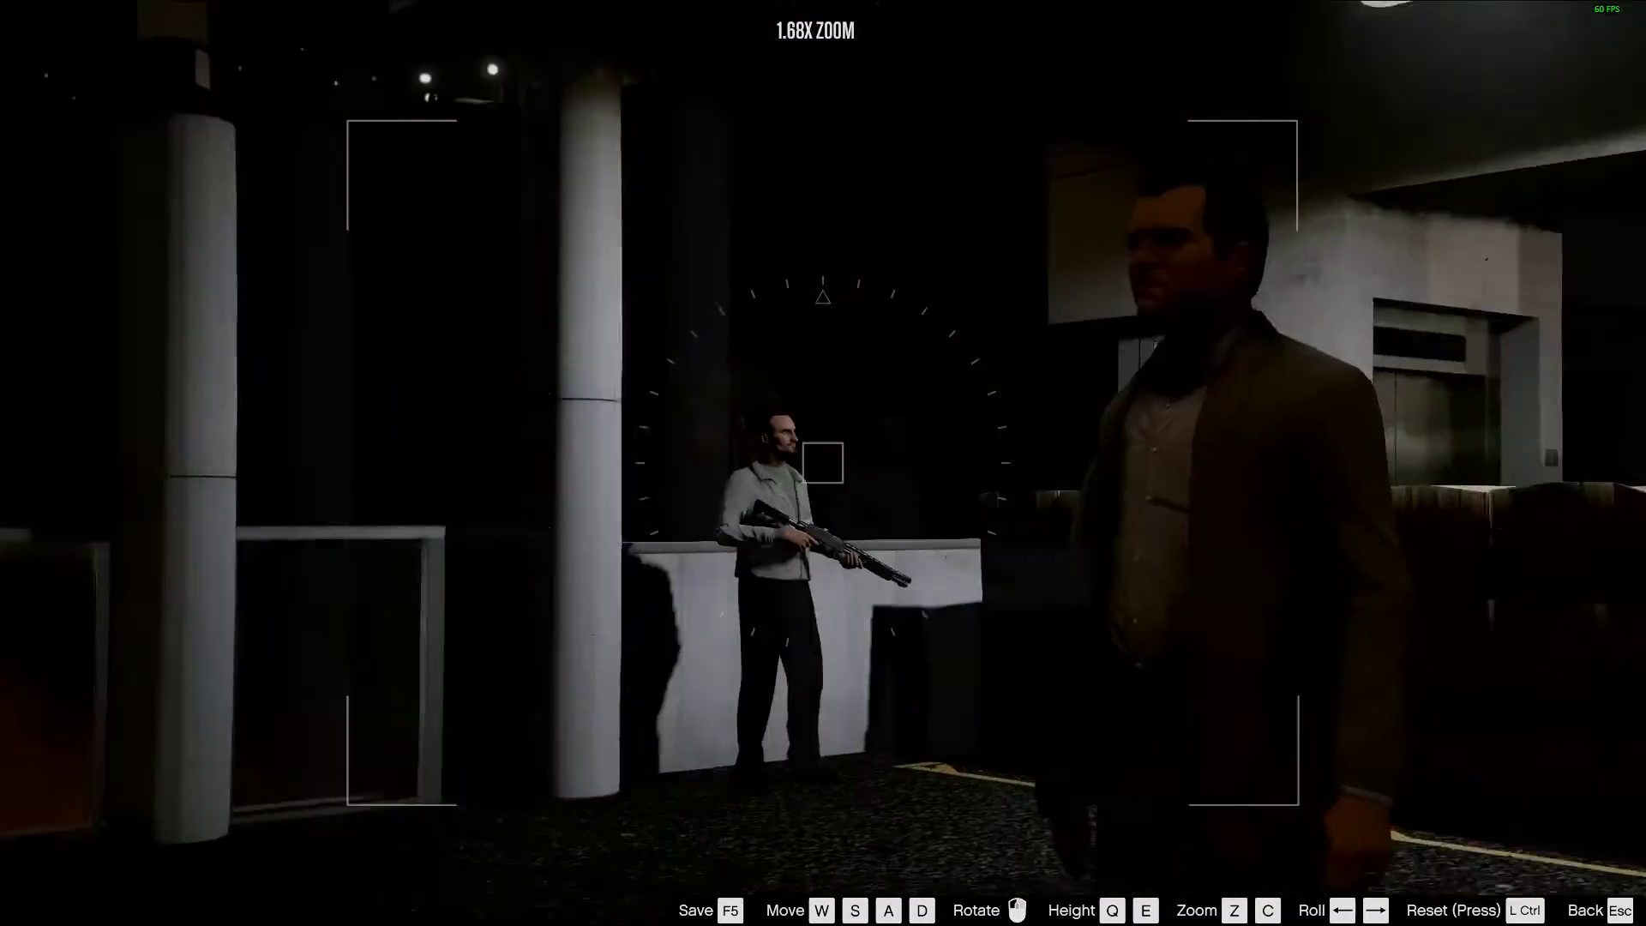
key("d")
key("z")
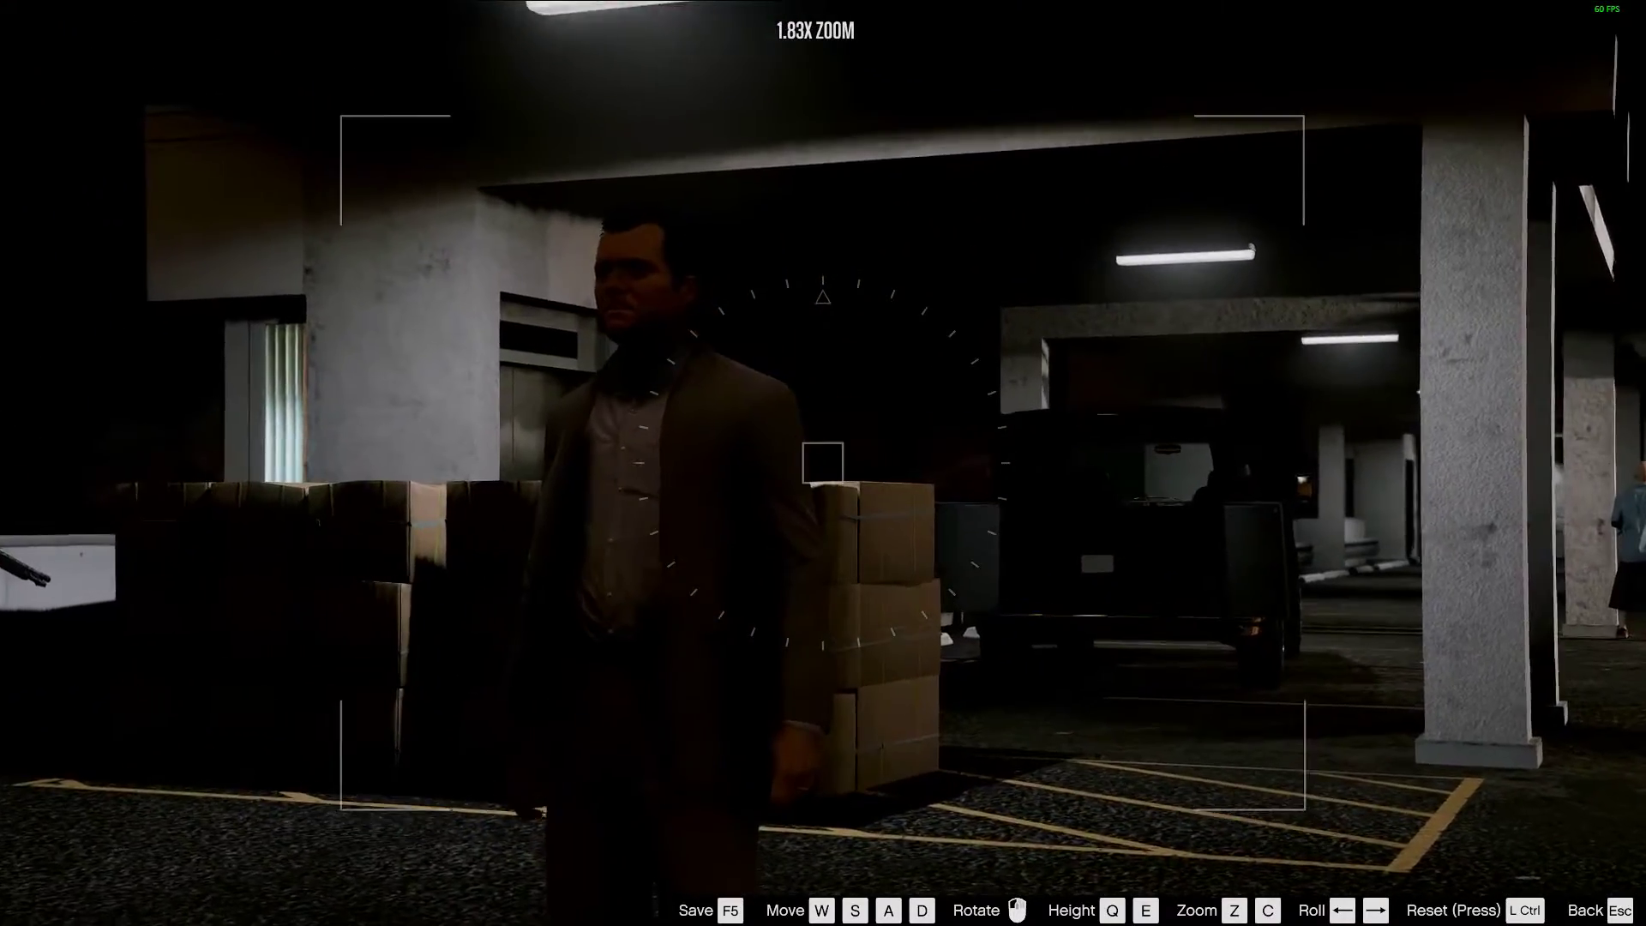
key("a")
key("d")
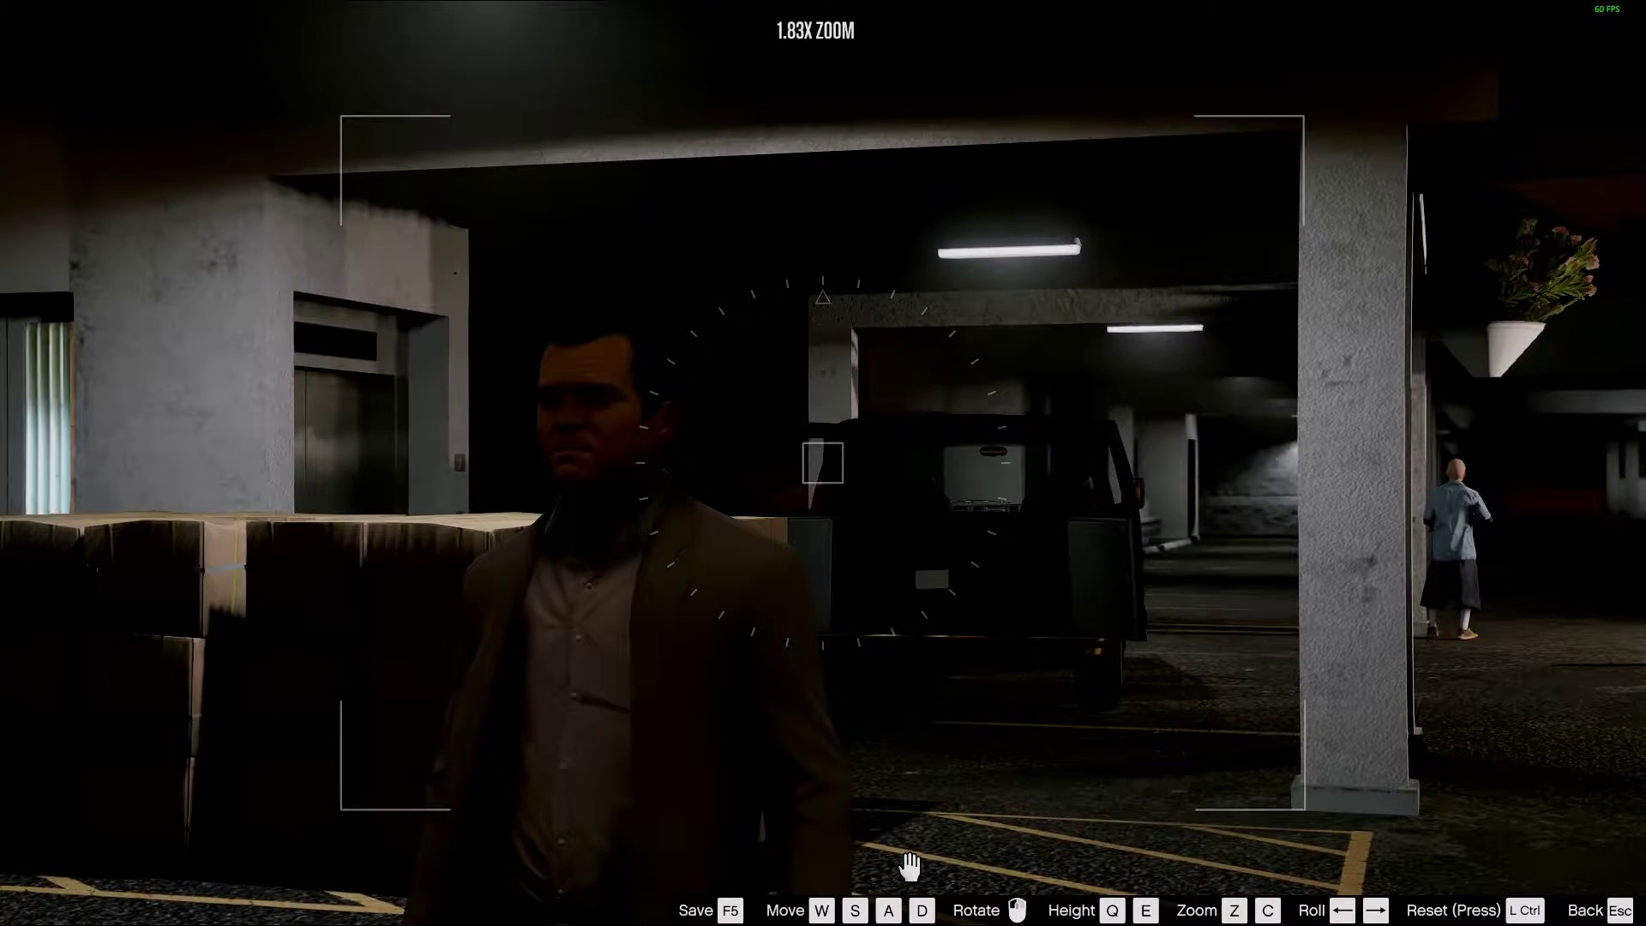
key("Escape")
- Move the middle camera marker slightly further along the clip timeline
key("space")
left_click(776, 875)
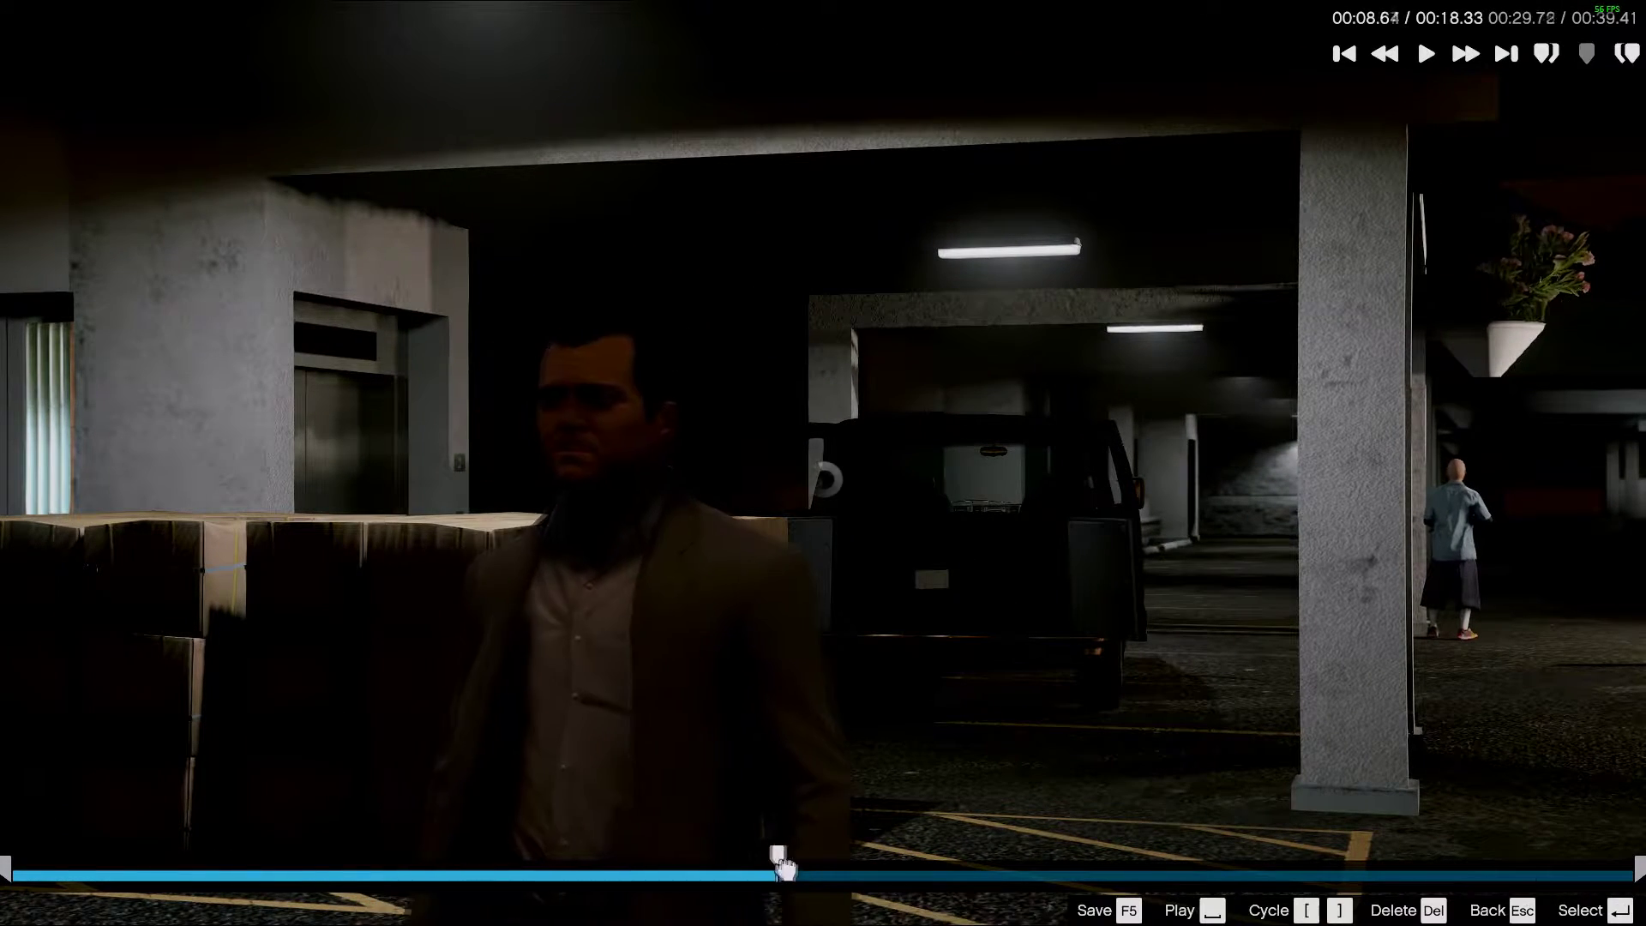
key("m")
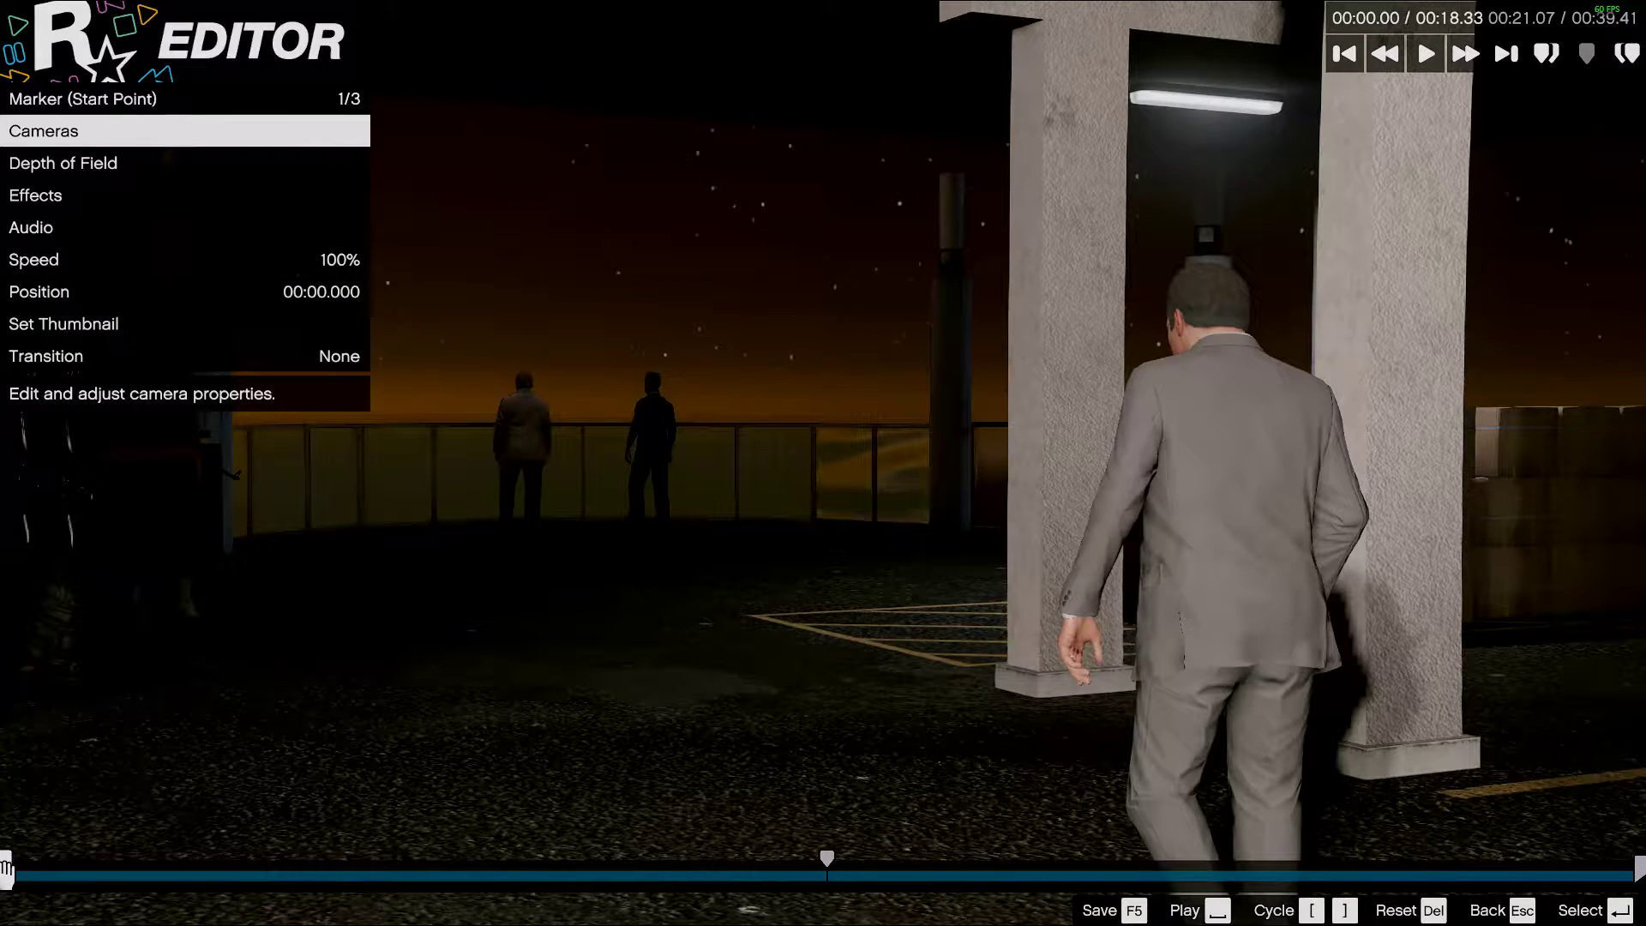
- Set the start marker's camera Blend Mode to Smooth
key("Return")
key("Down")
key("Down")
key("Down")
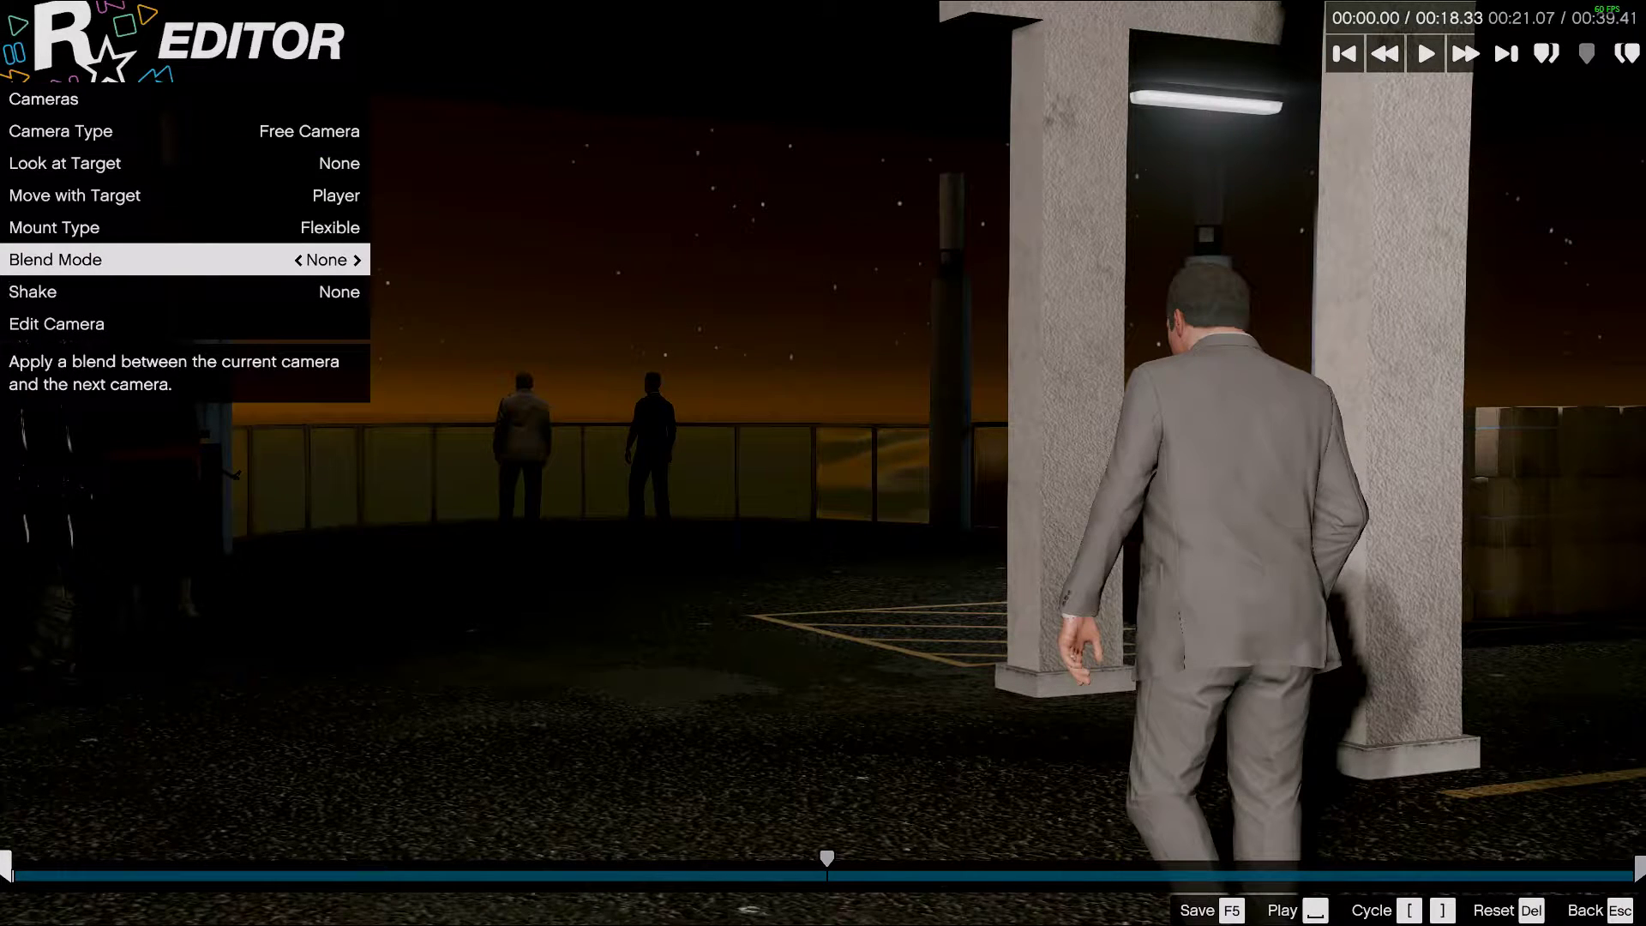
key("Right")
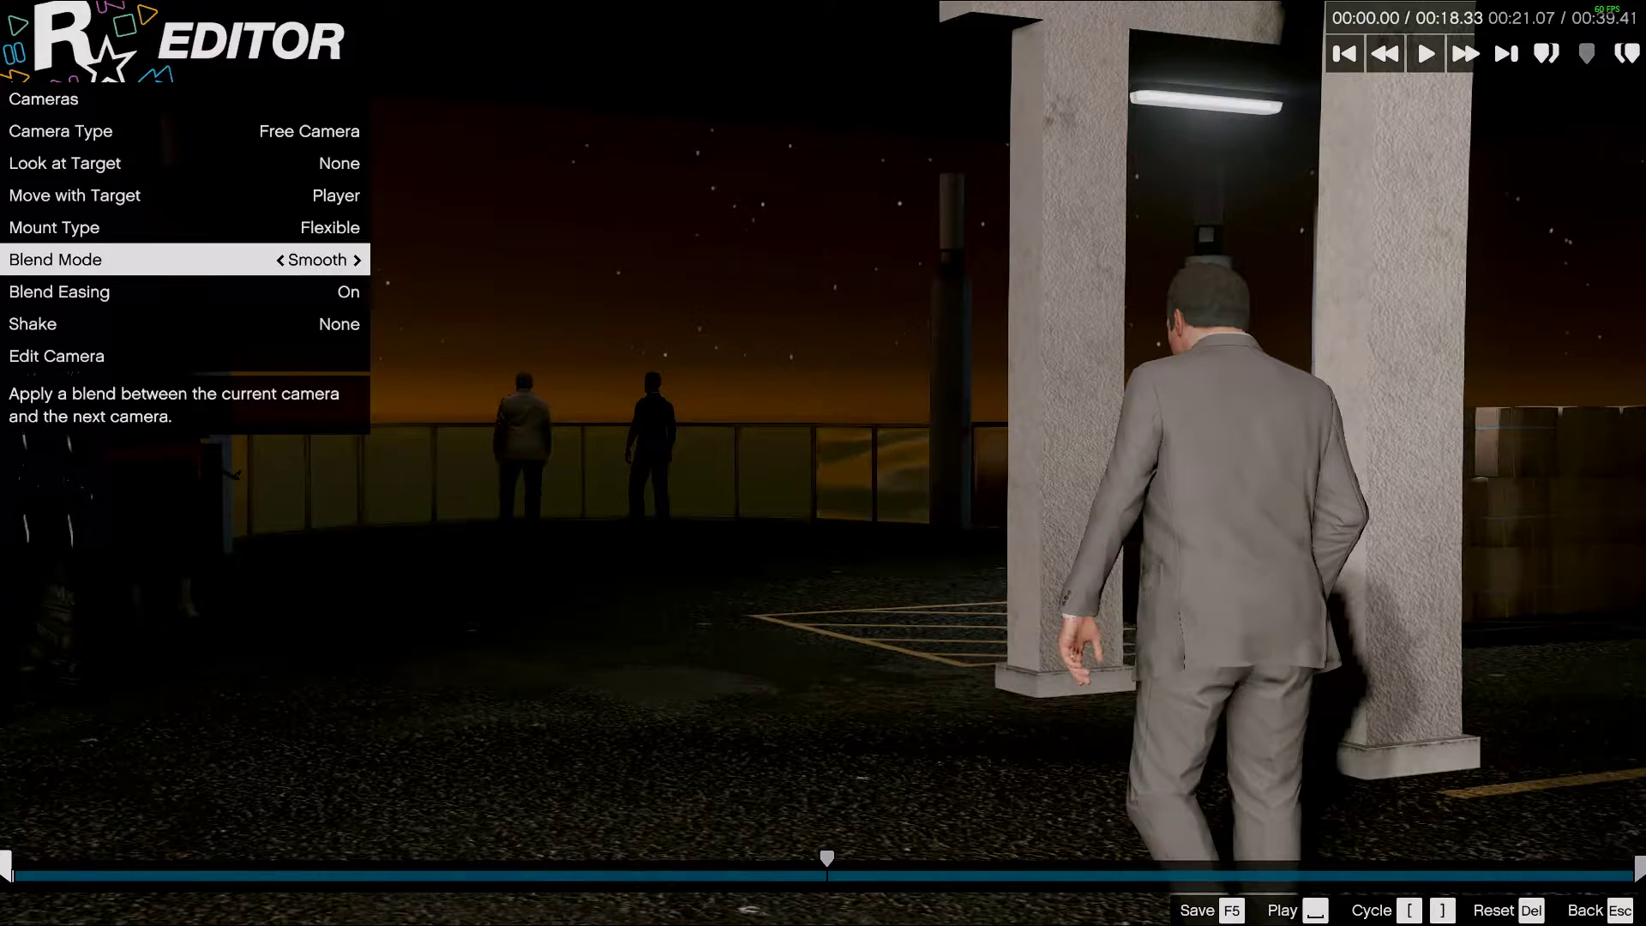
- Play back the blended camera move and review the start marker's camera settings
key("space")
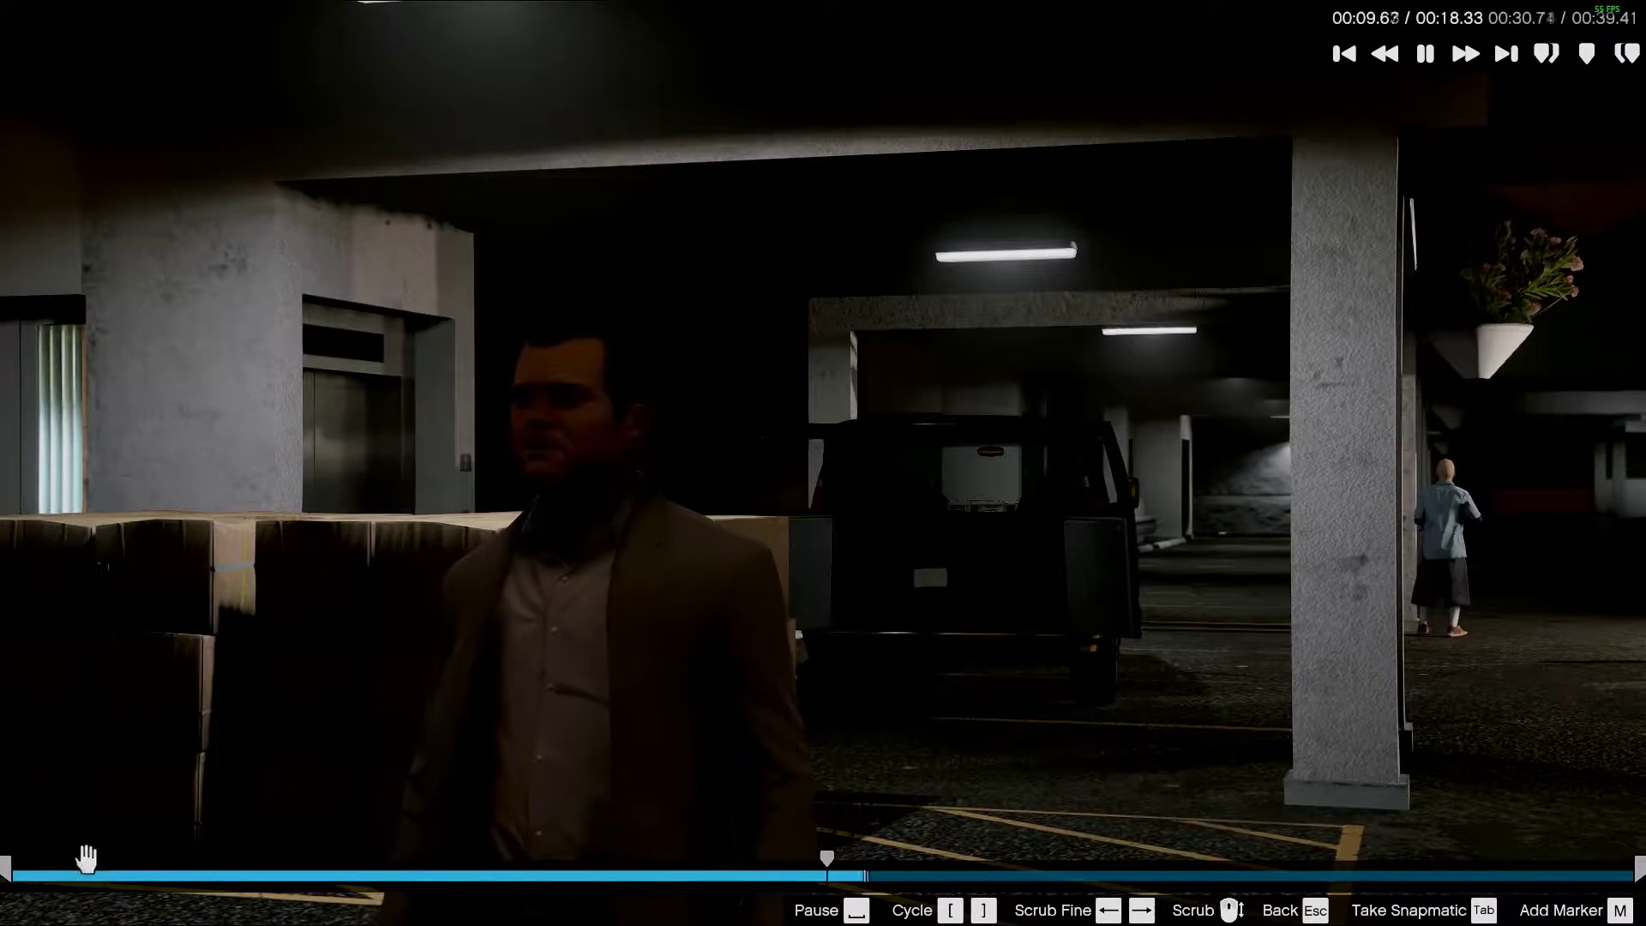
left_click(17, 876)
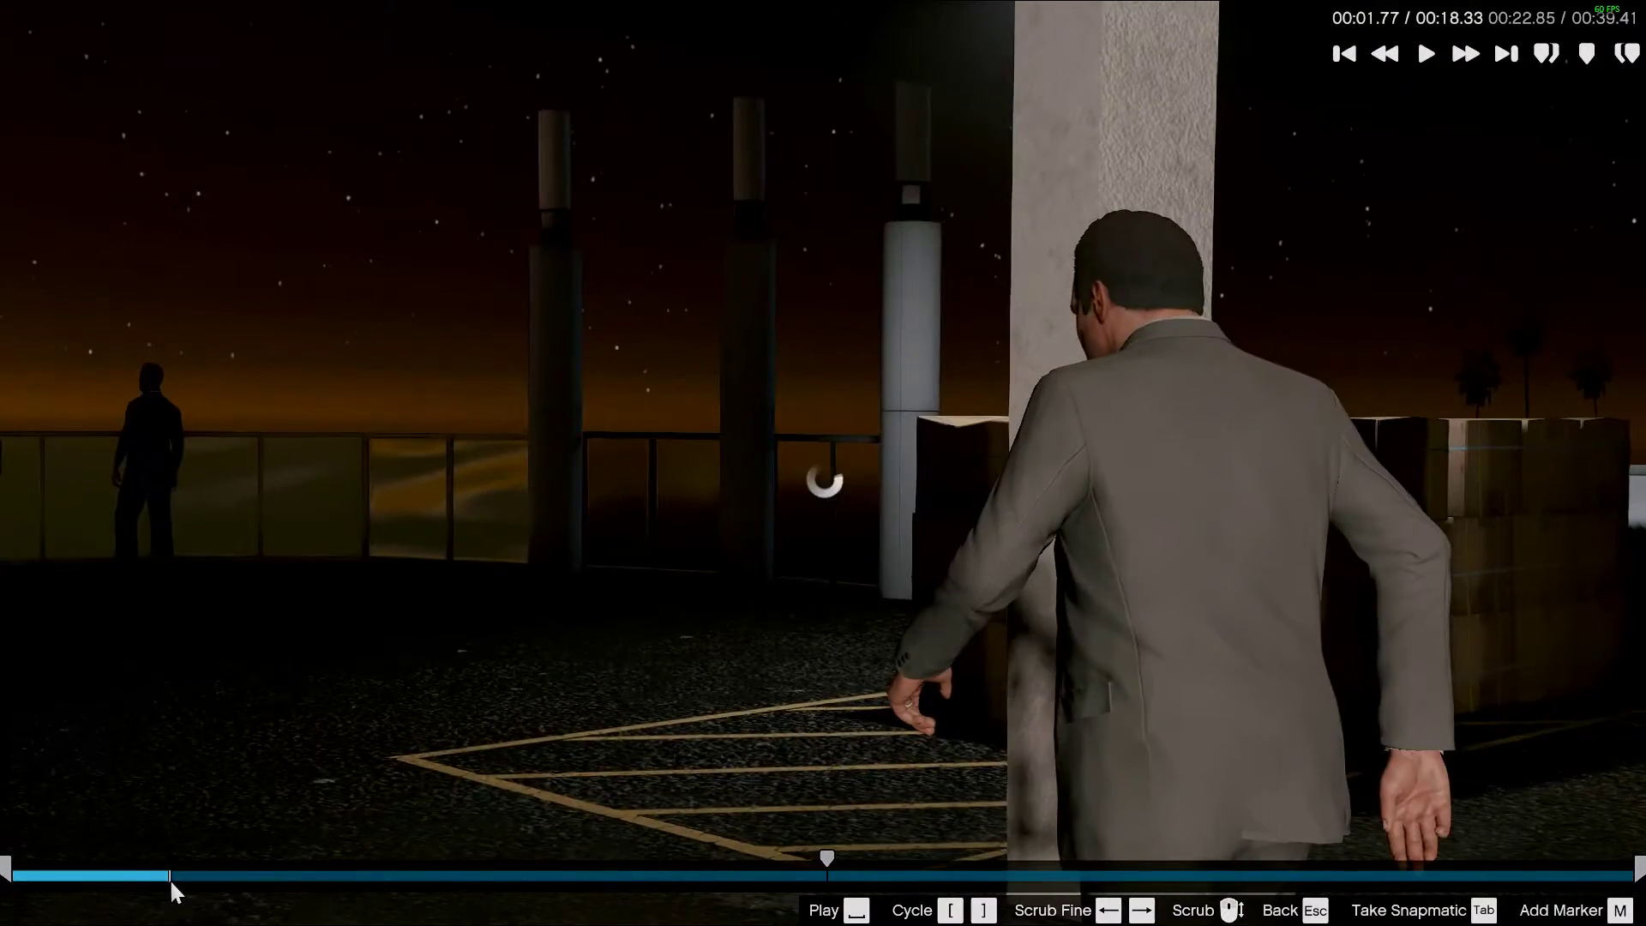
left_click(6, 876)
key("Return")
key("Down")
key("Down")
key("Down")
key("Down")
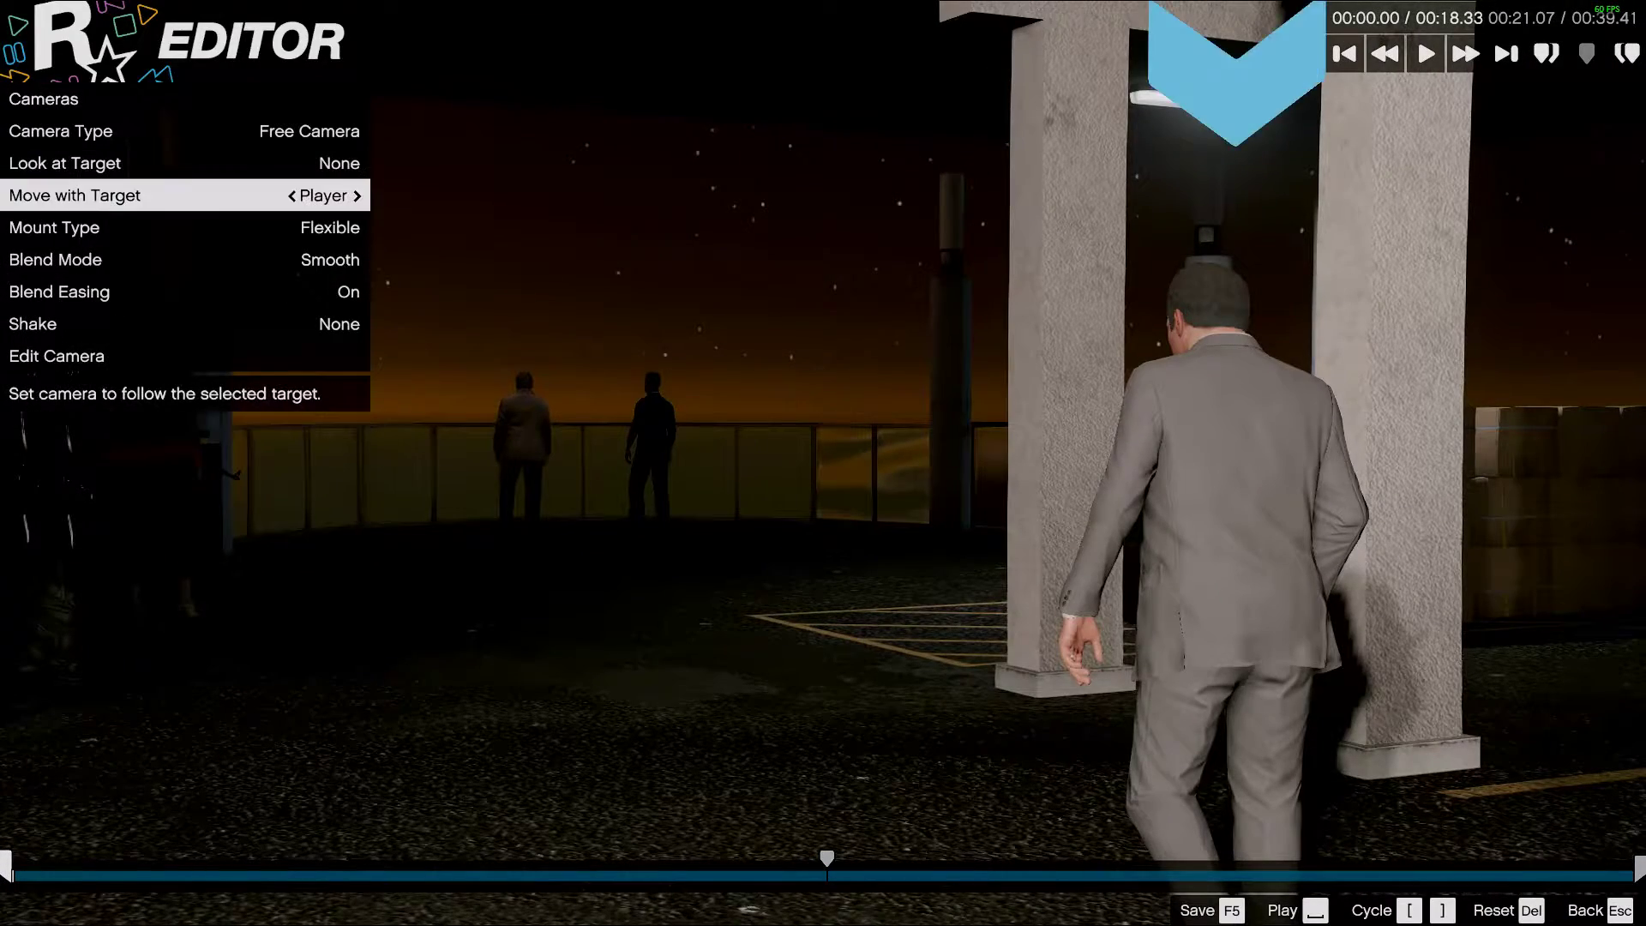
- Add another marker at 00:07.412, where the suited man approaches the two men at the railing
key("space")
left_click_drag(53, 883, 673, 901)
key("m")
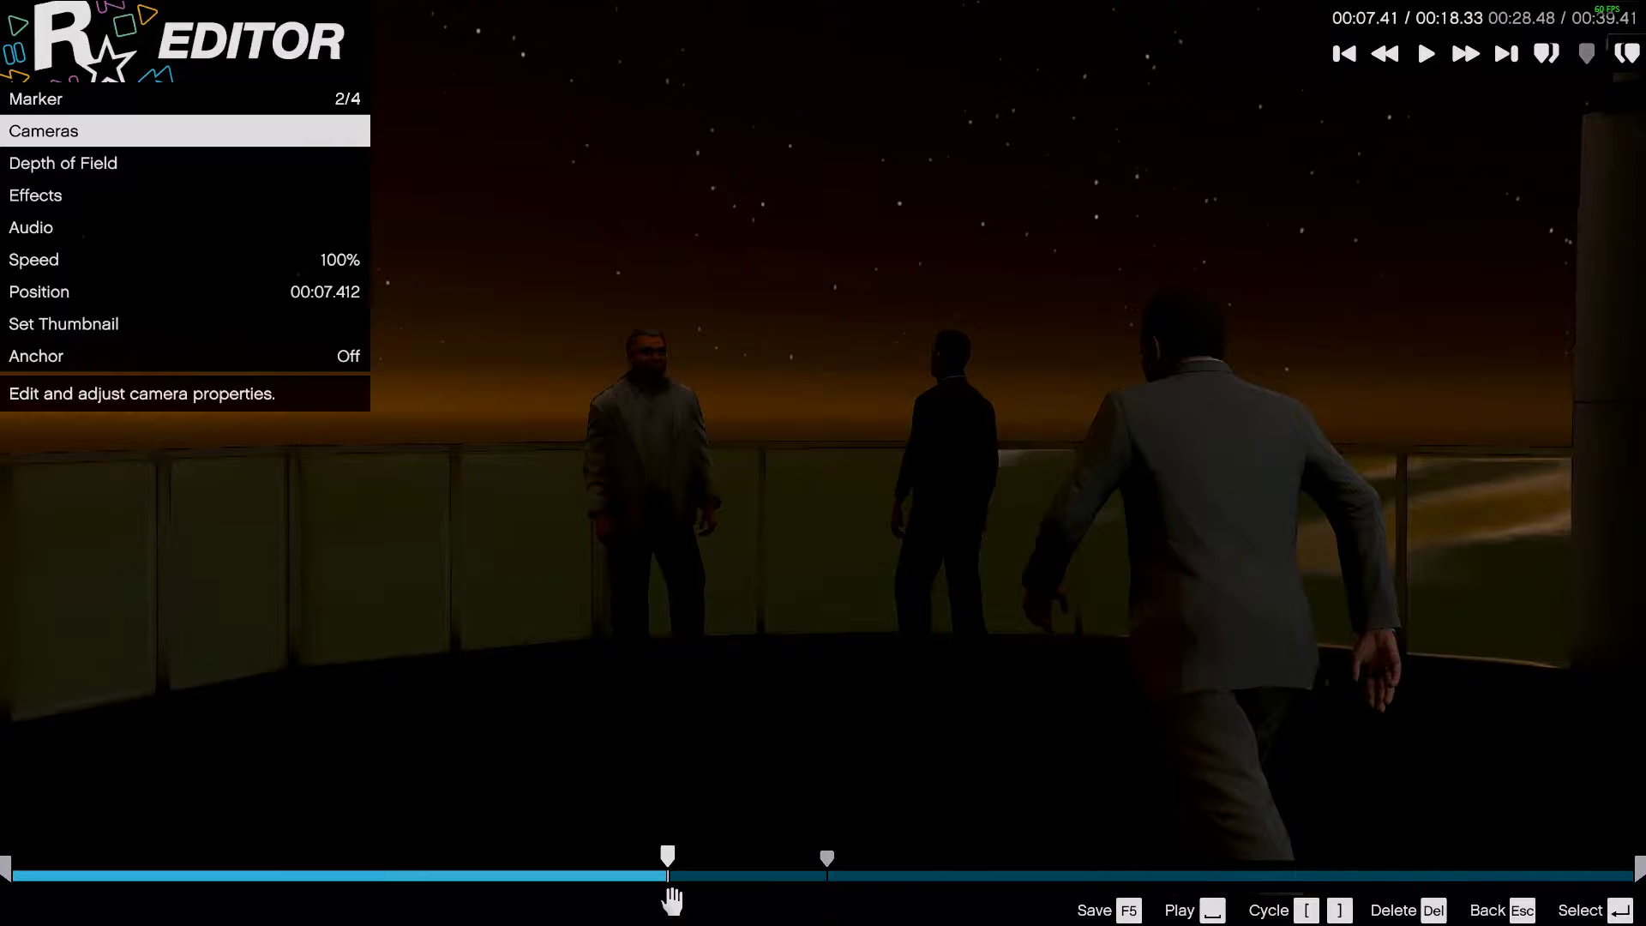
- Set this marker's Move with Target to None and its Blend Mode to Smooth
key("Return")
key("Down")
key("Down")
key("Down")
key("Up")
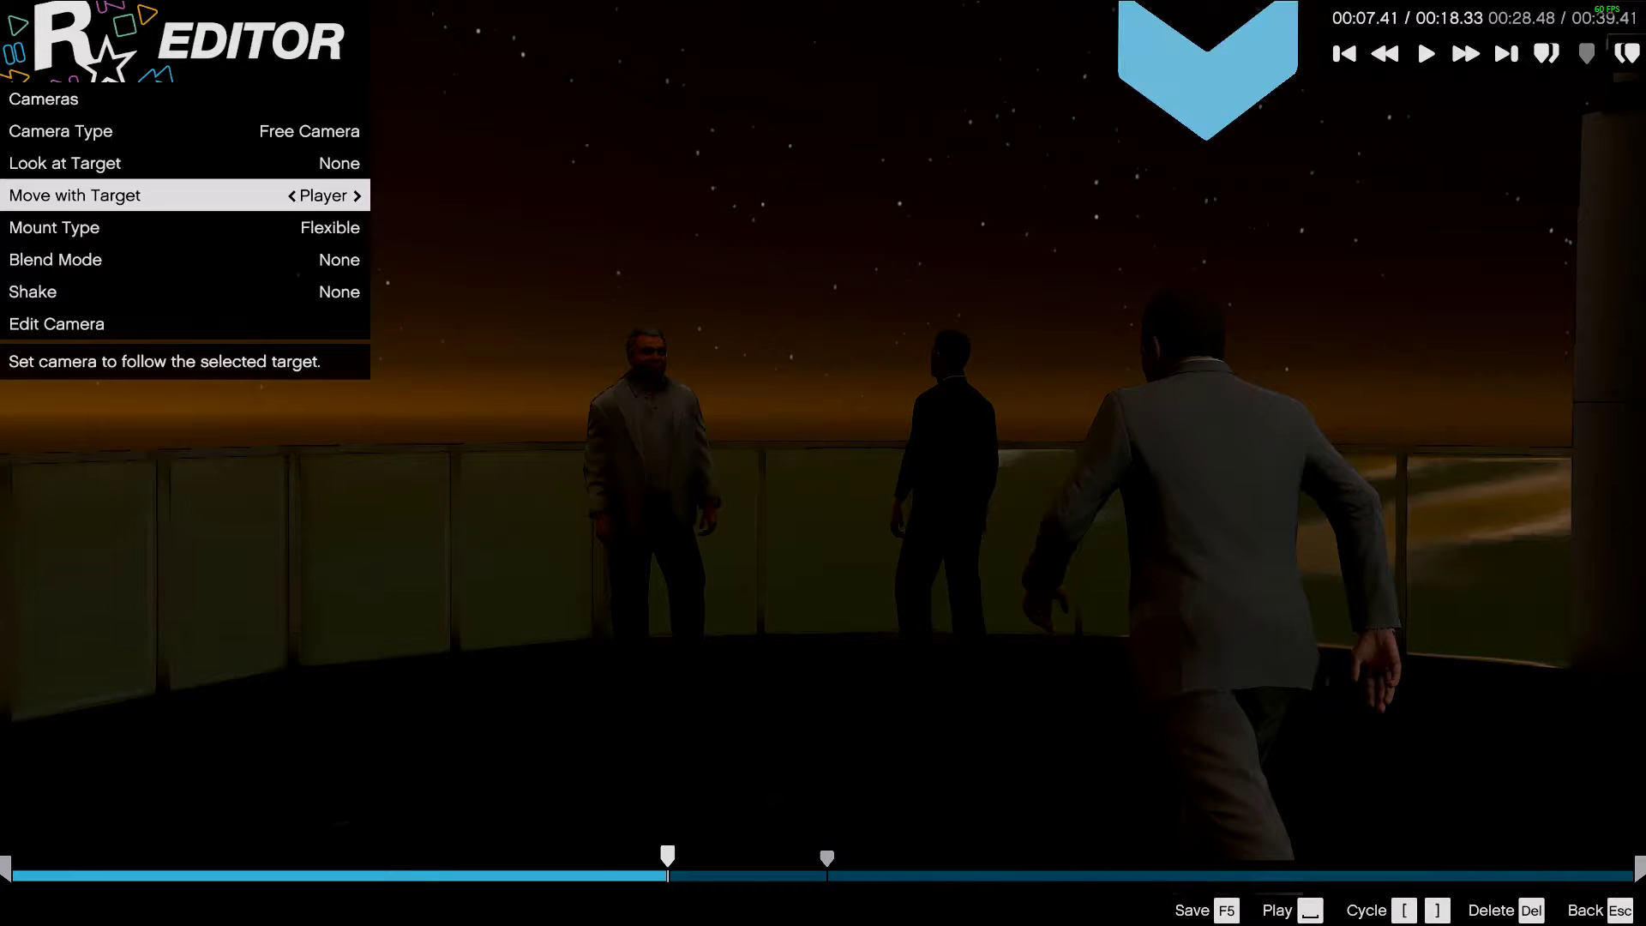
key("Left")
key("Down")
key("Right")
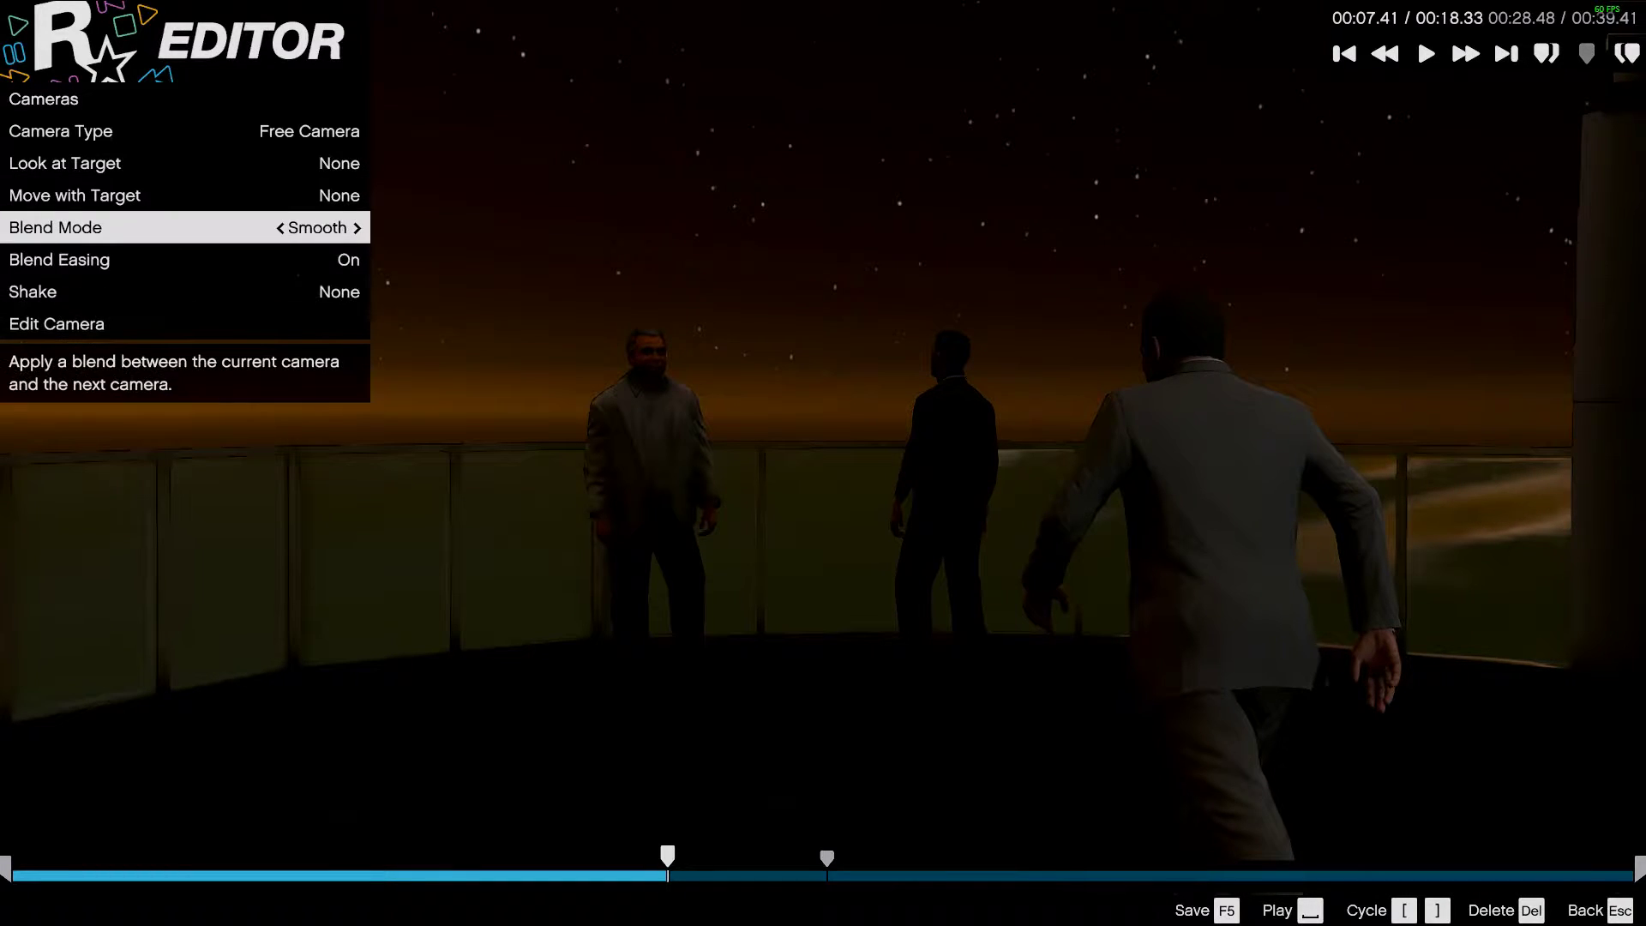
- Try a different Blend Mode on the marker at 00:07.412, playing back the transition before and after the change
key("space")
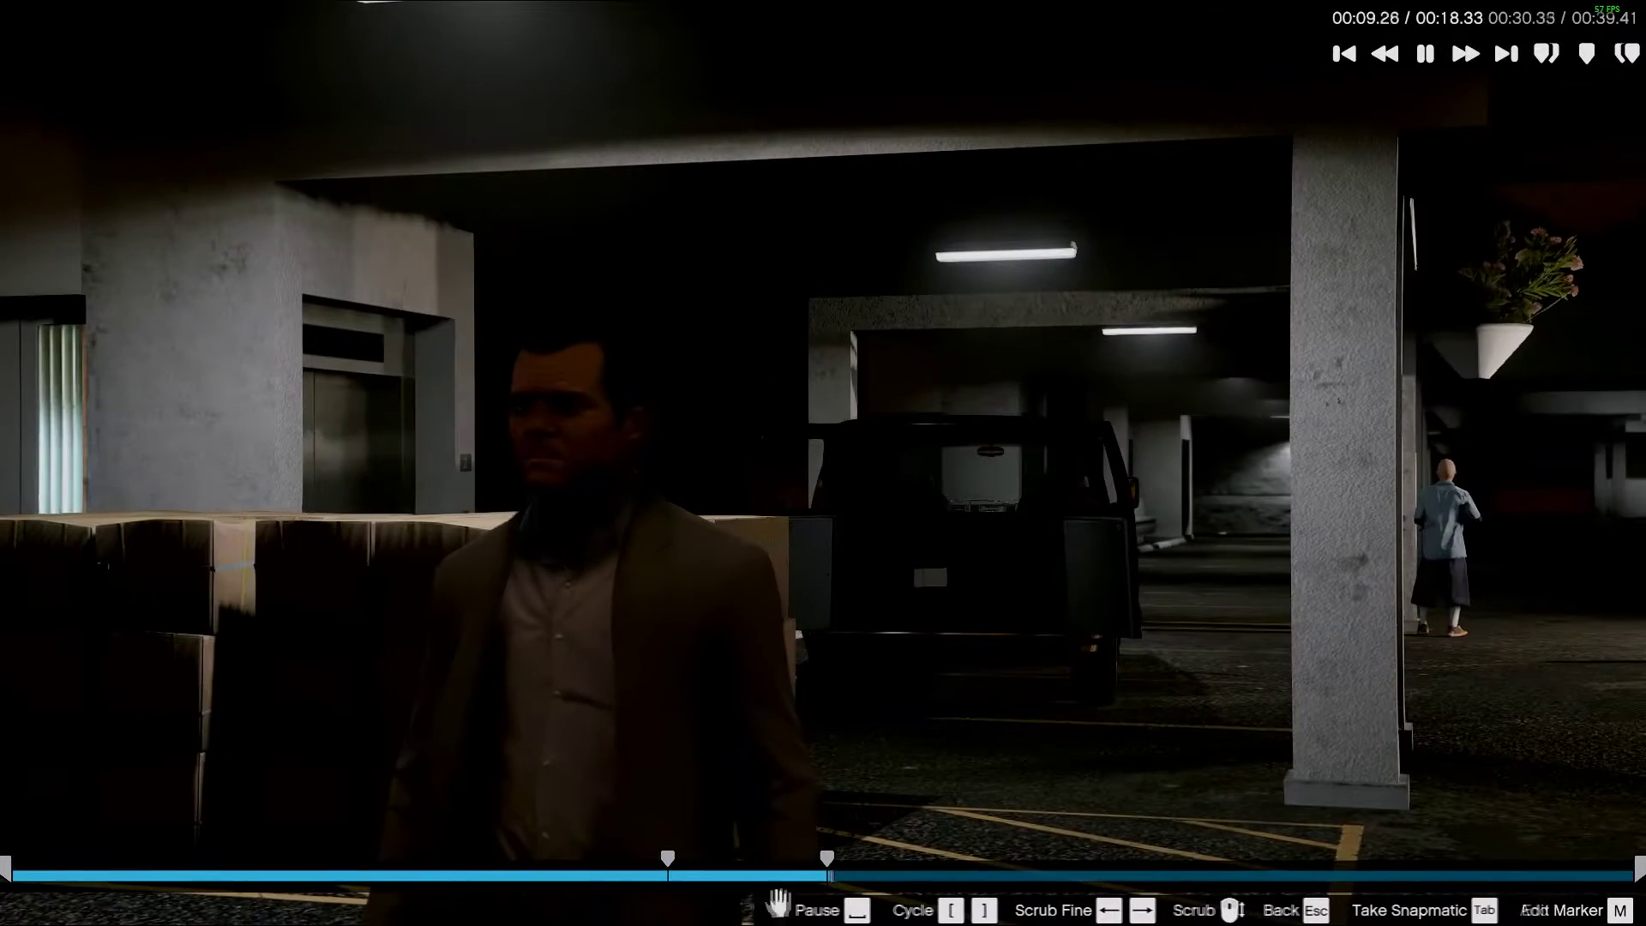
key("Escape")
key("Return")
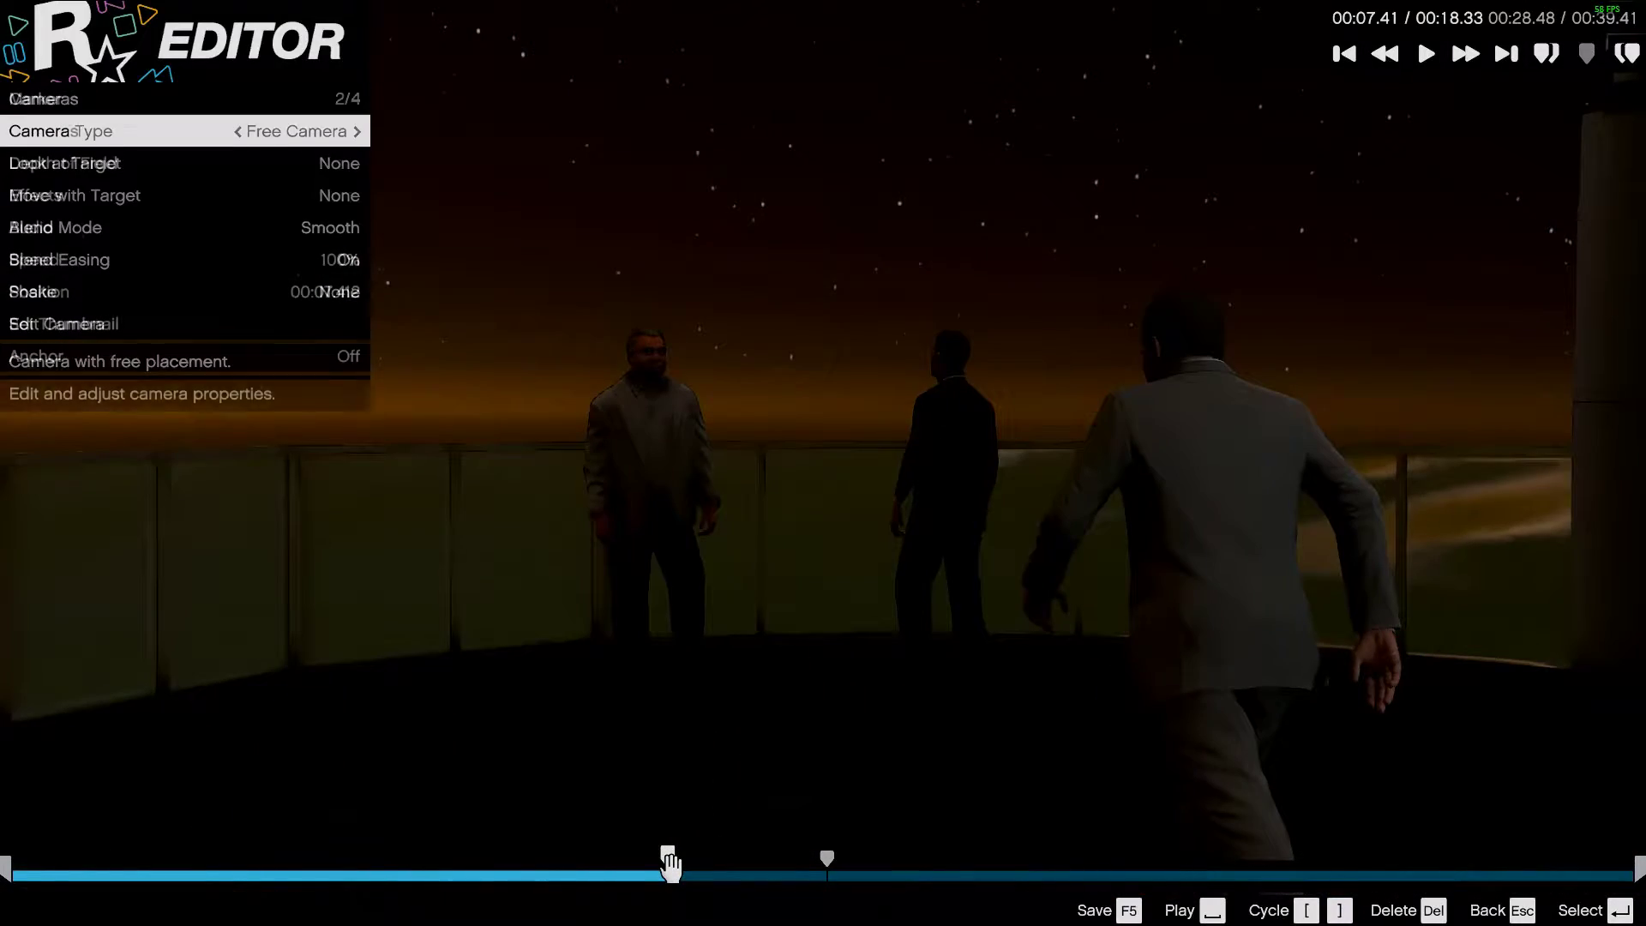
key("Down")
key("Down")
key("Down")
key("Right")
key("Right")
key("space")
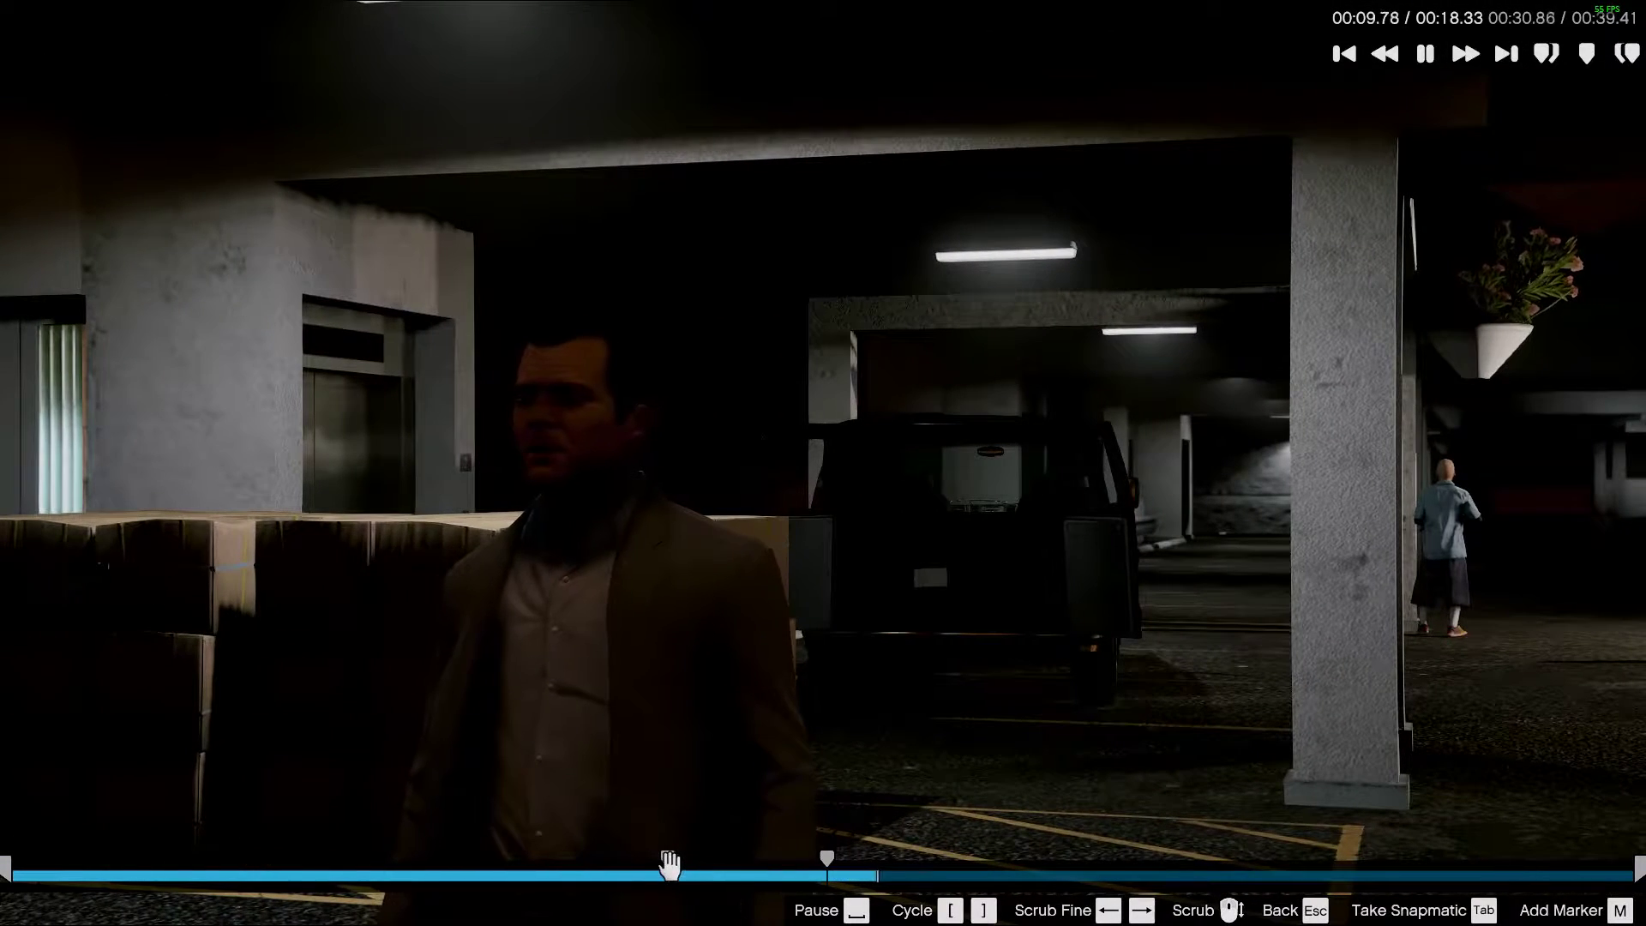
key("Escape")
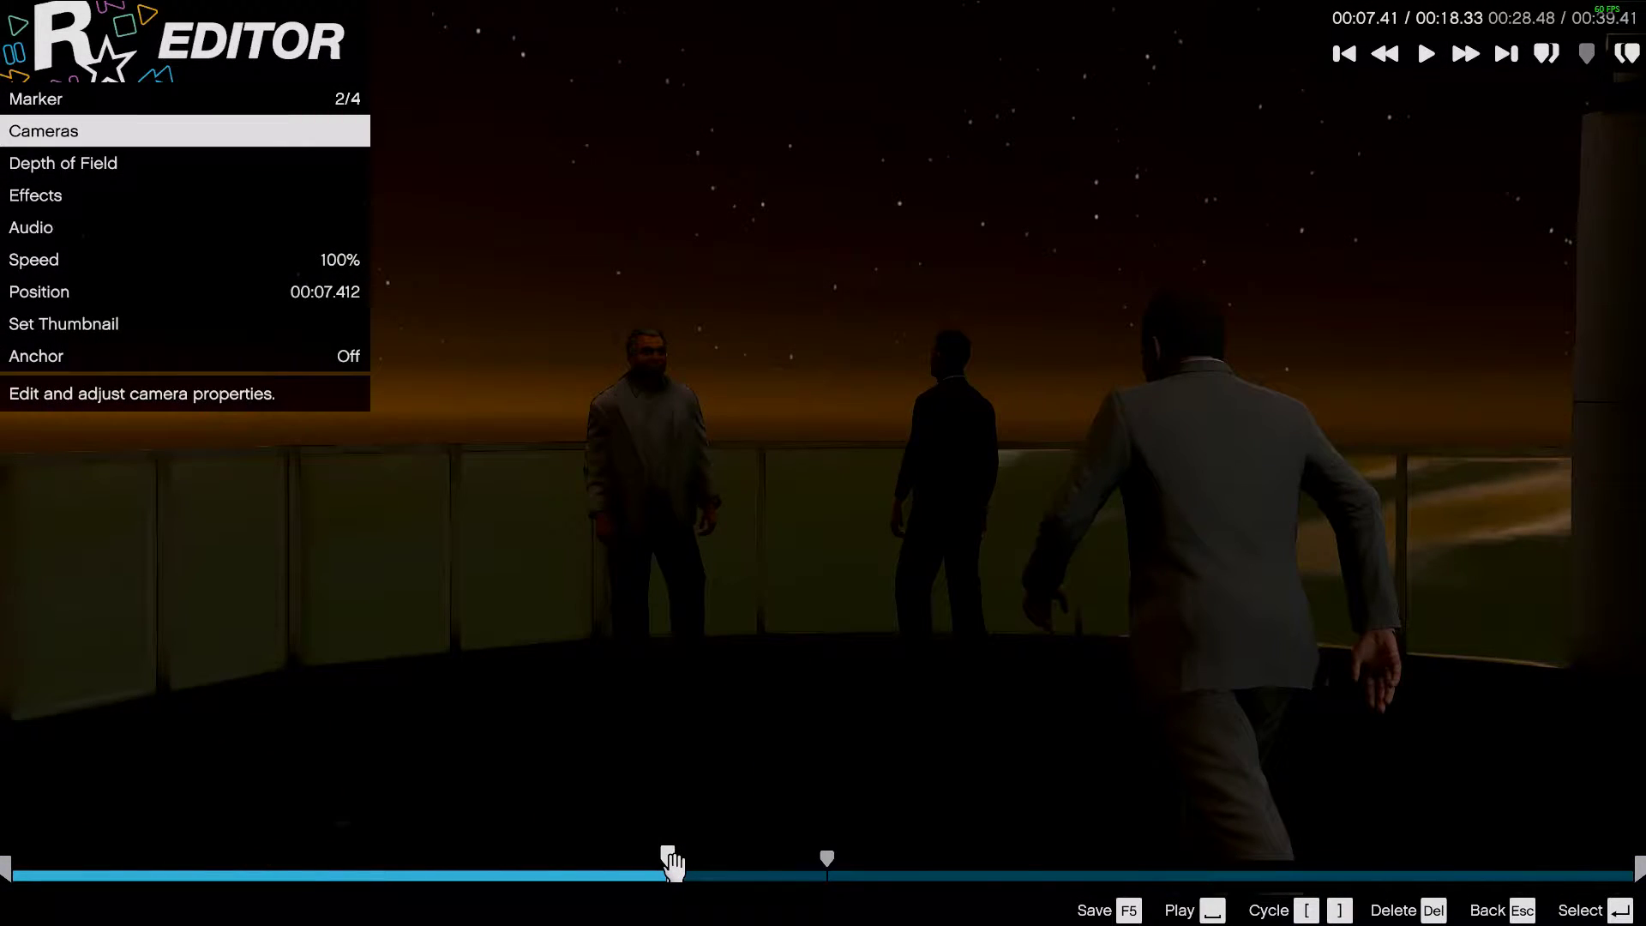
- Set the Blend Mode of the marker at 00:07.412 to None, then remove this marker from the timeline
key("Return")
key("Down")
key("Down")
key("Down")
key("Right")
key("Right")
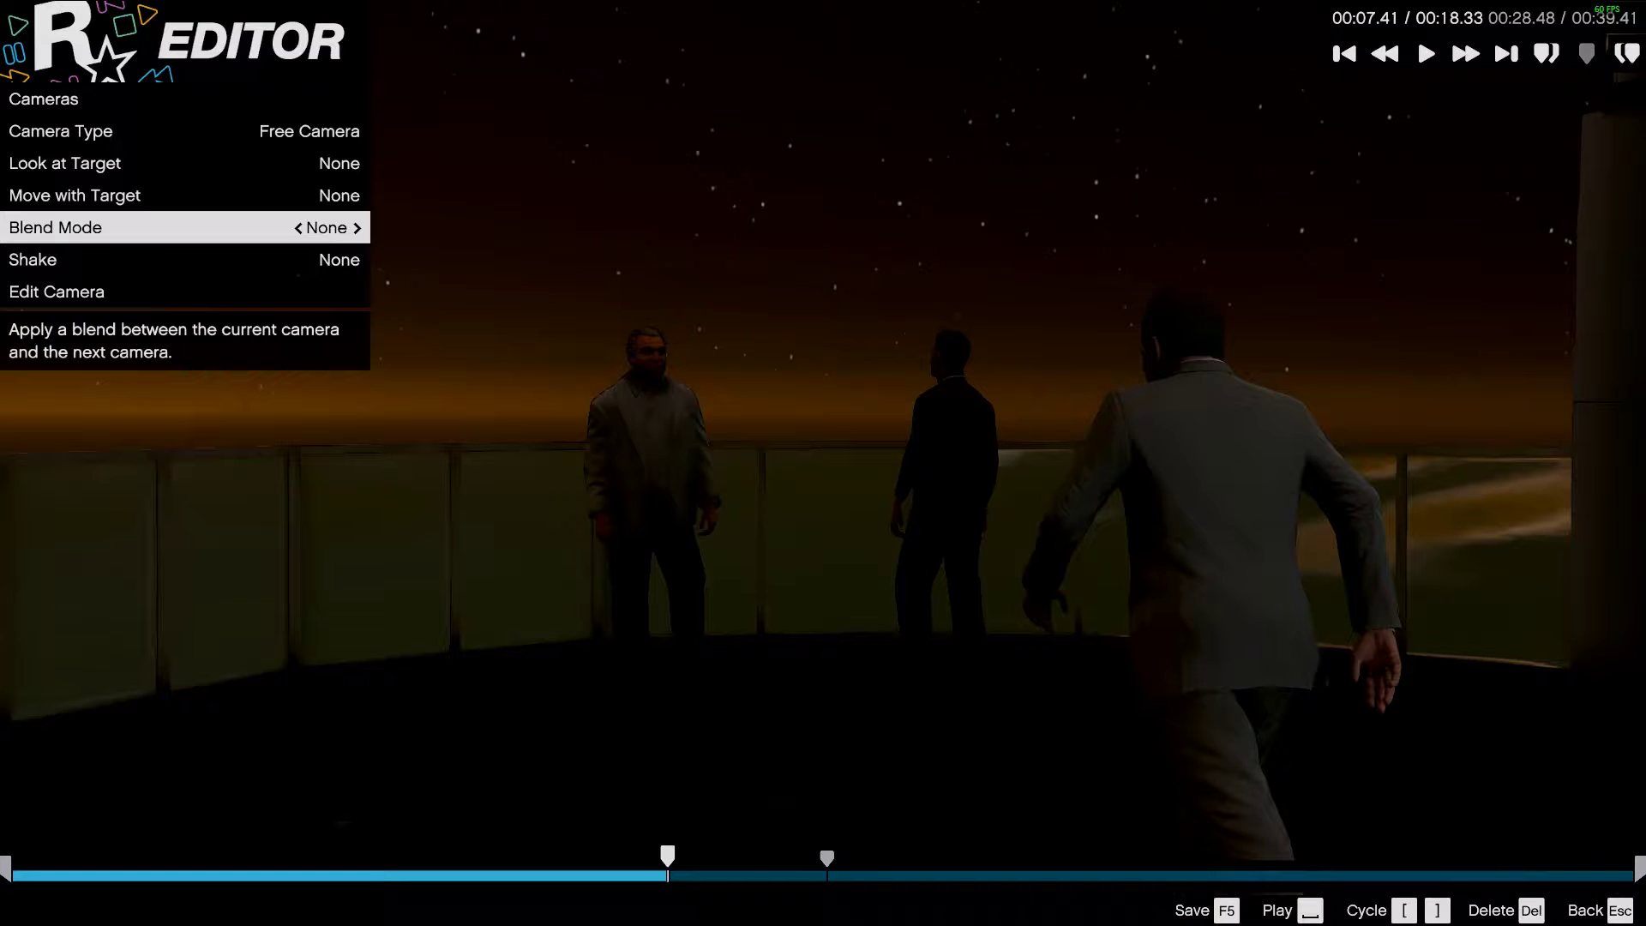
key("Down")
key("Up")
key("Up")
key("Right")
key("space")
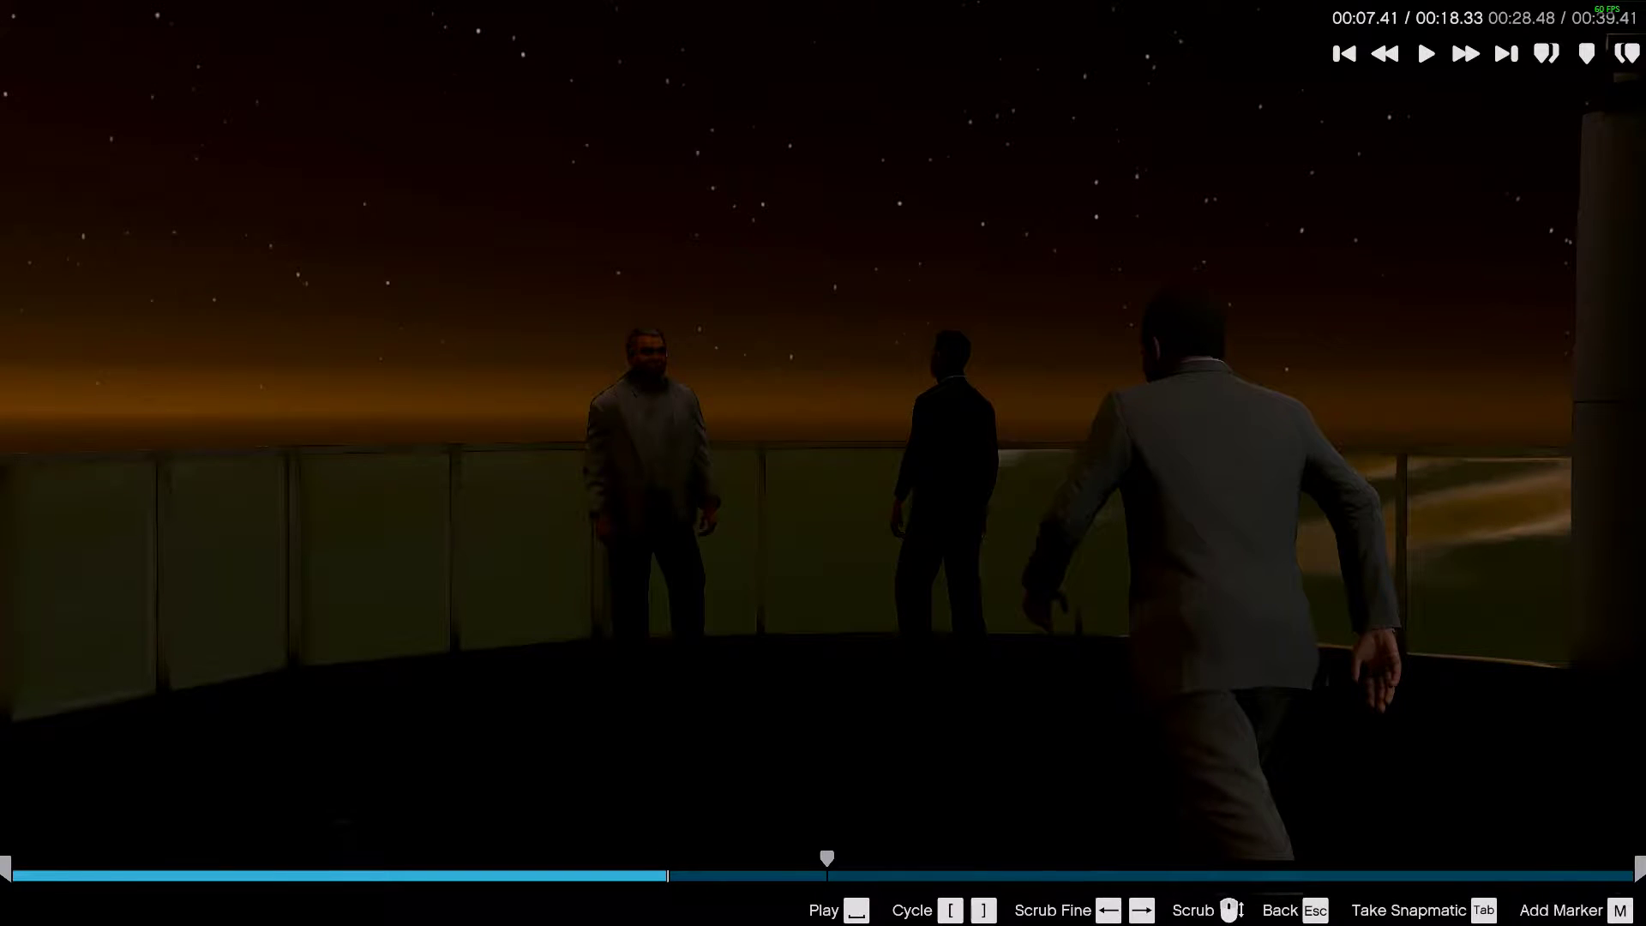
- Add a marker at 00:08.50, move its camera in close on the grey-suited man at the railing, and play back the result
key("Escape")
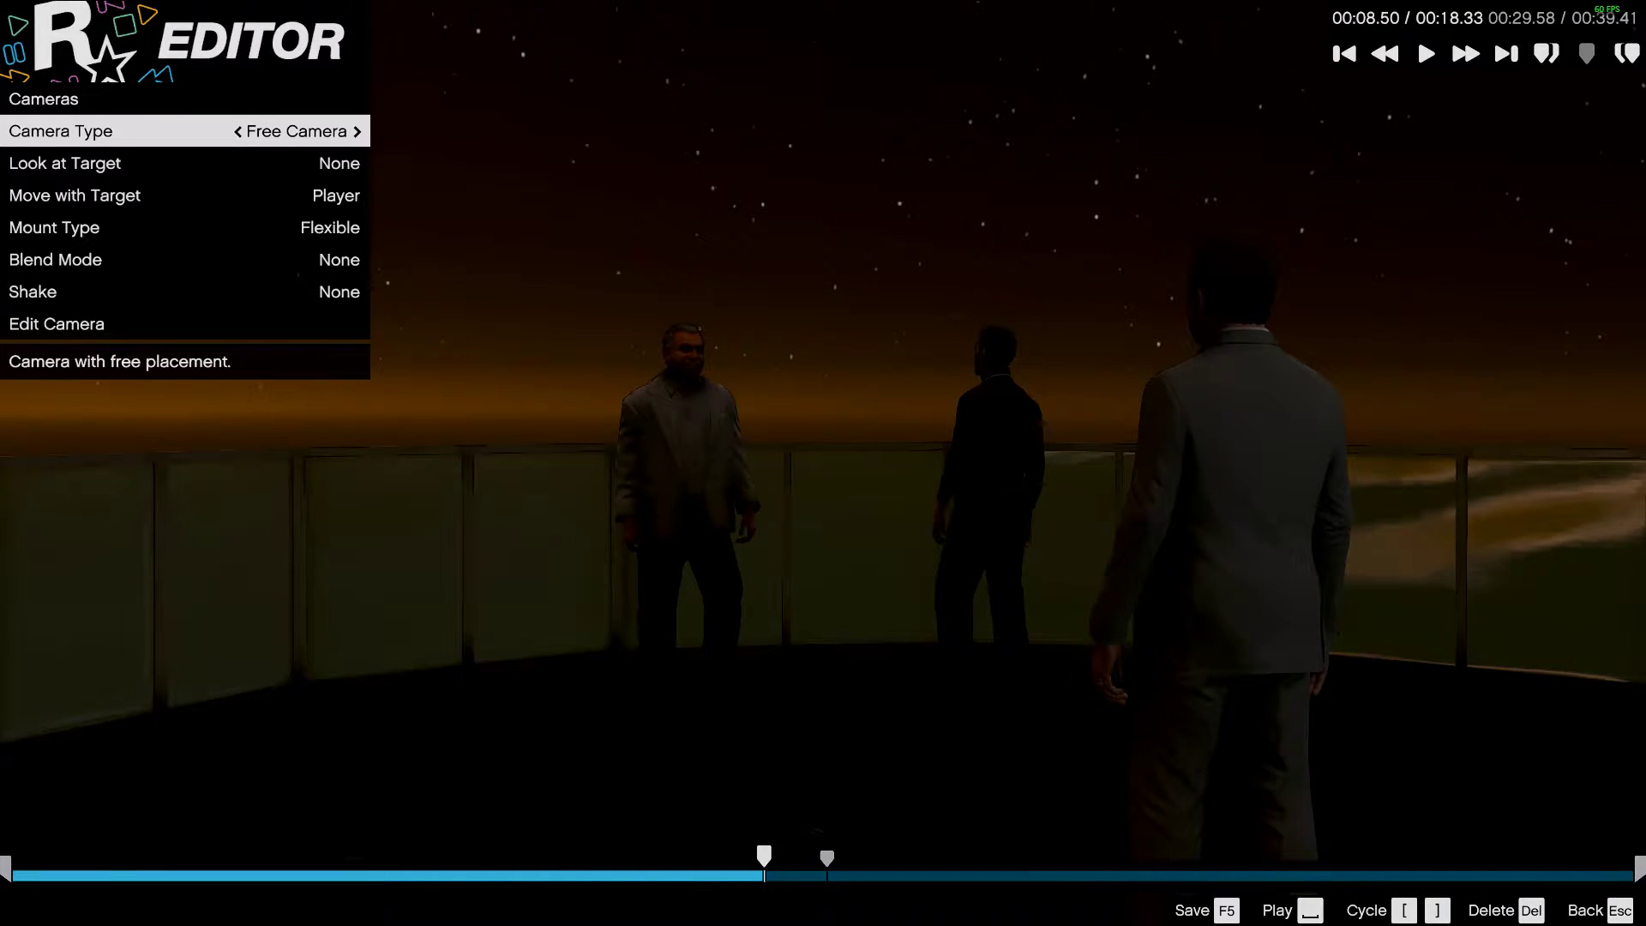
key("Up")
key("Return")
key("a")
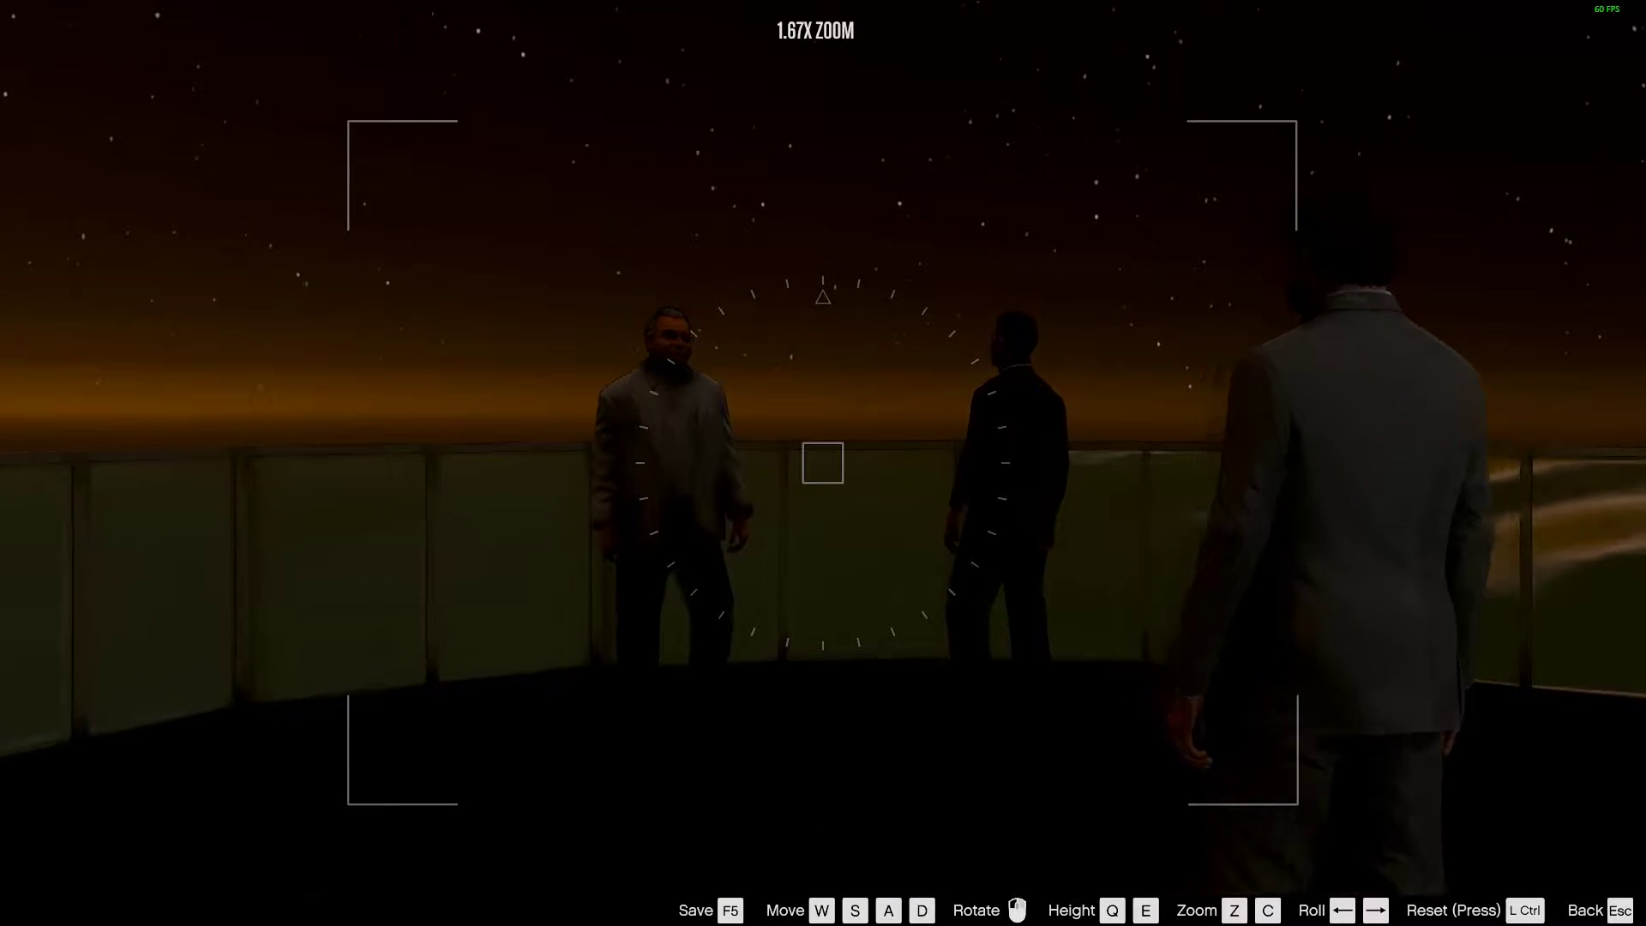
key("w")
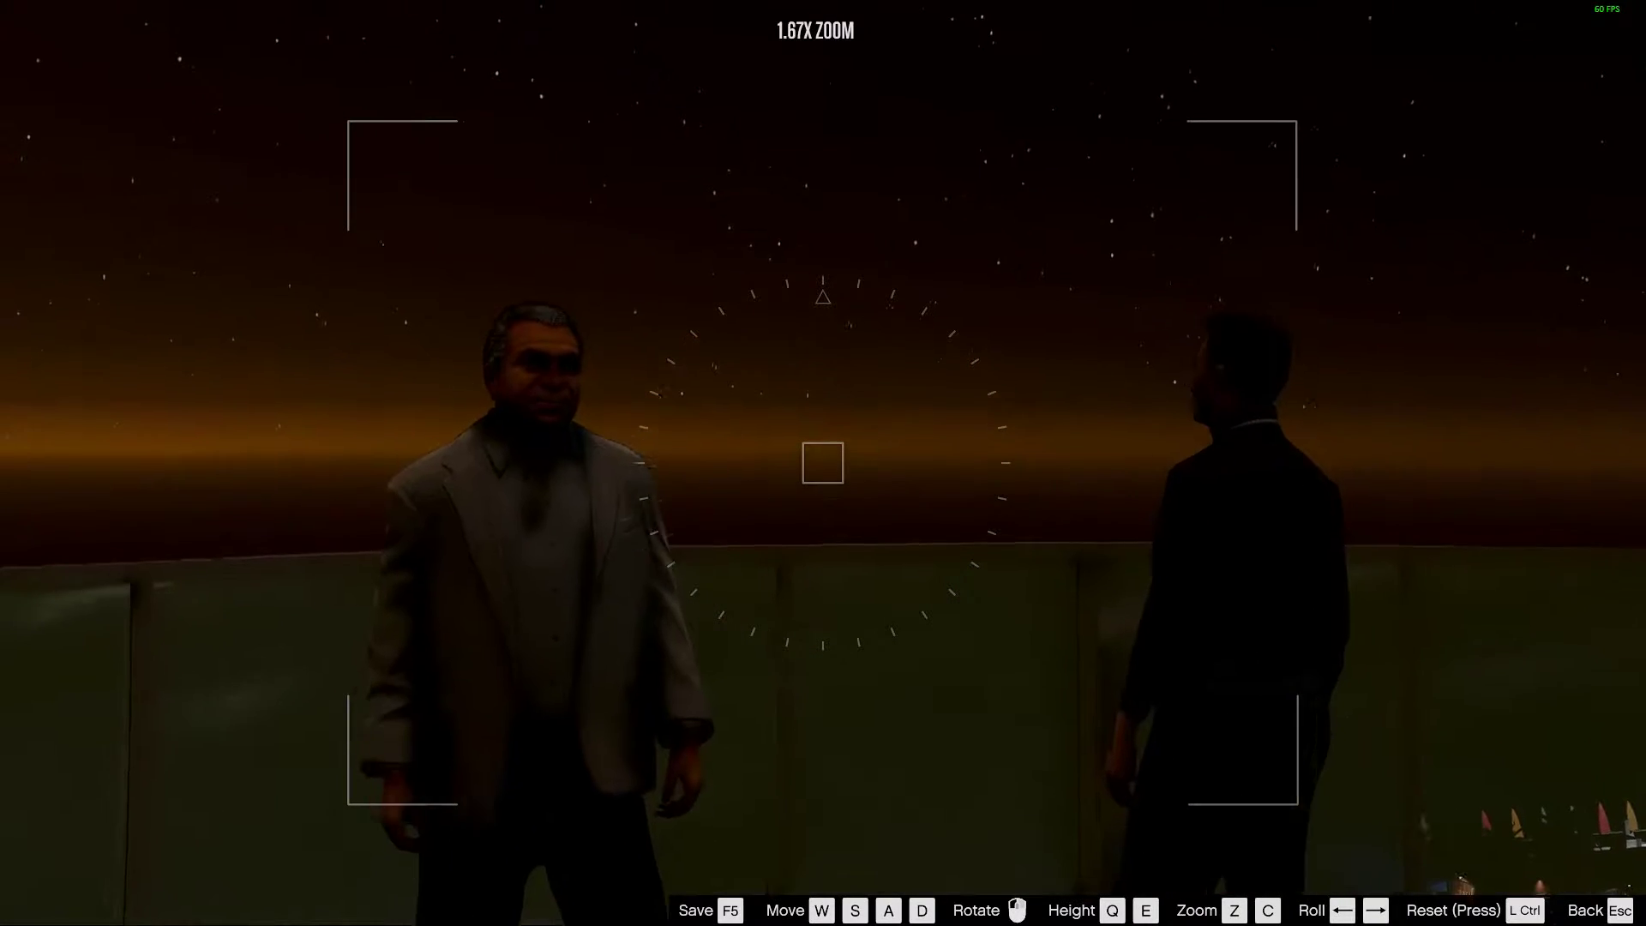
key("d")
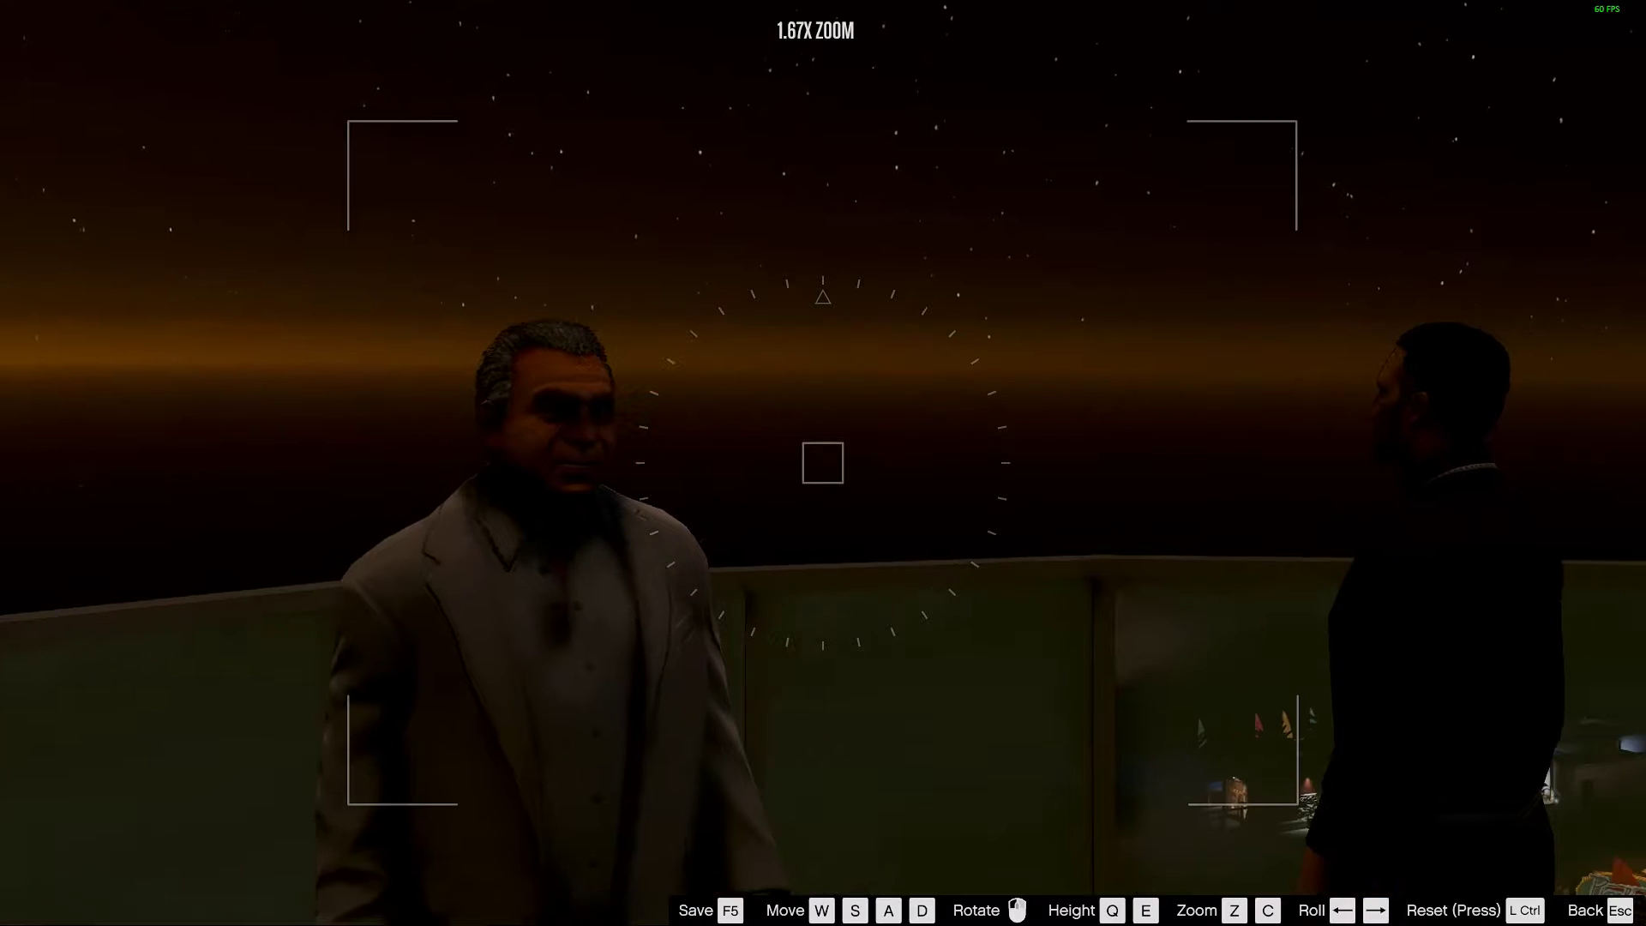
key("Escape")
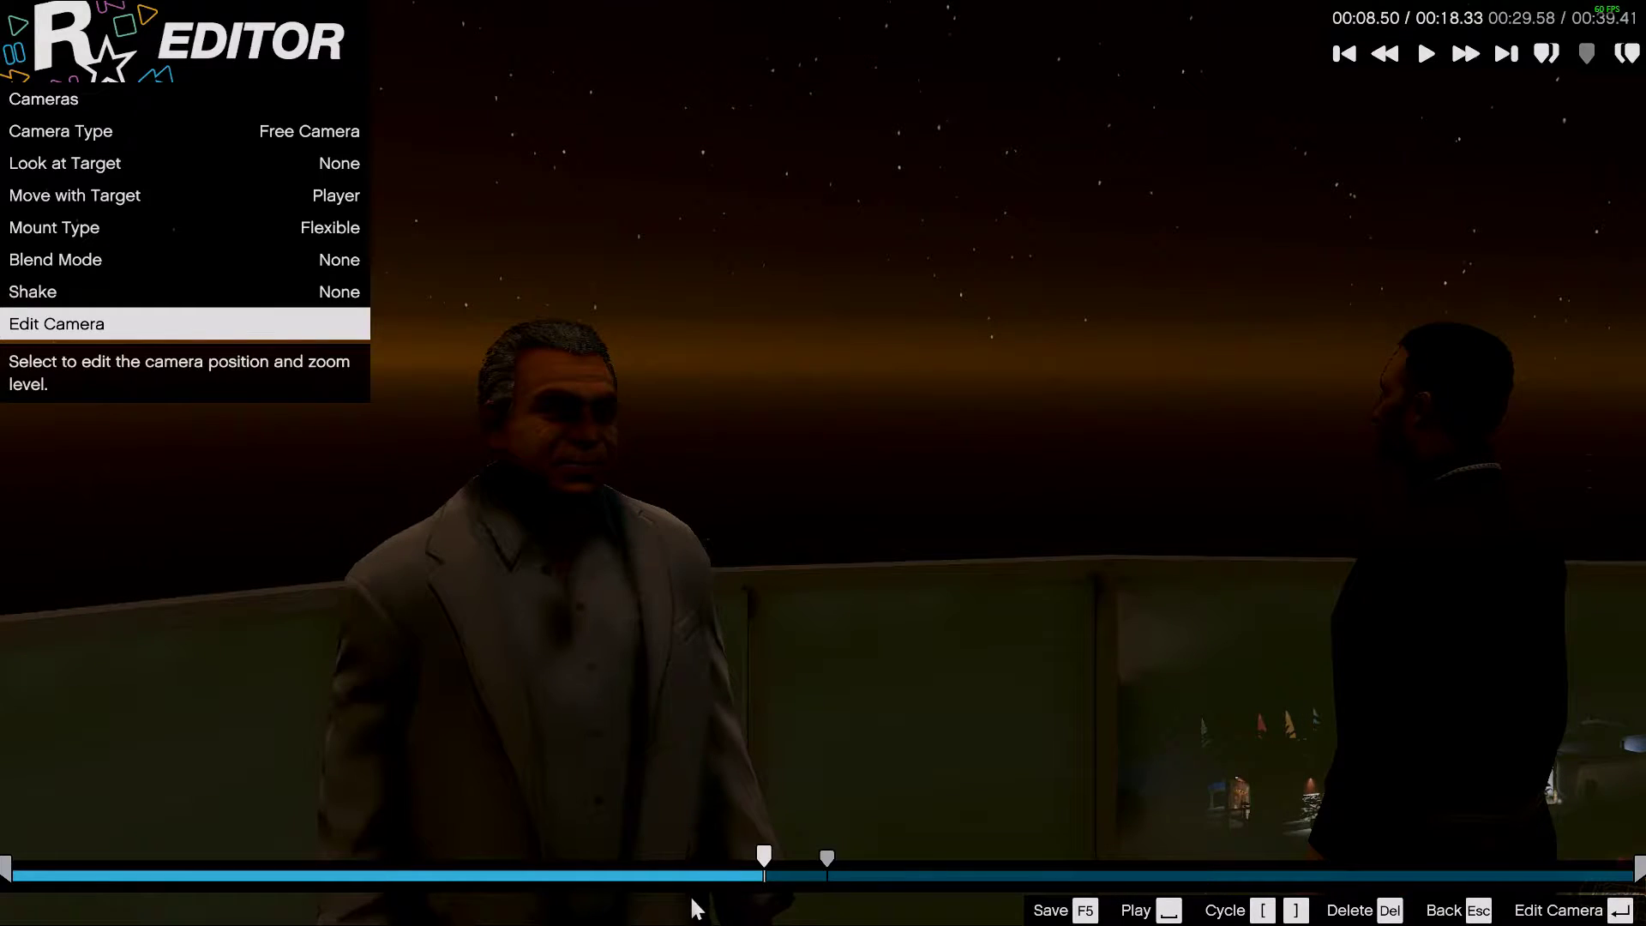
key("Escape")
key("space")
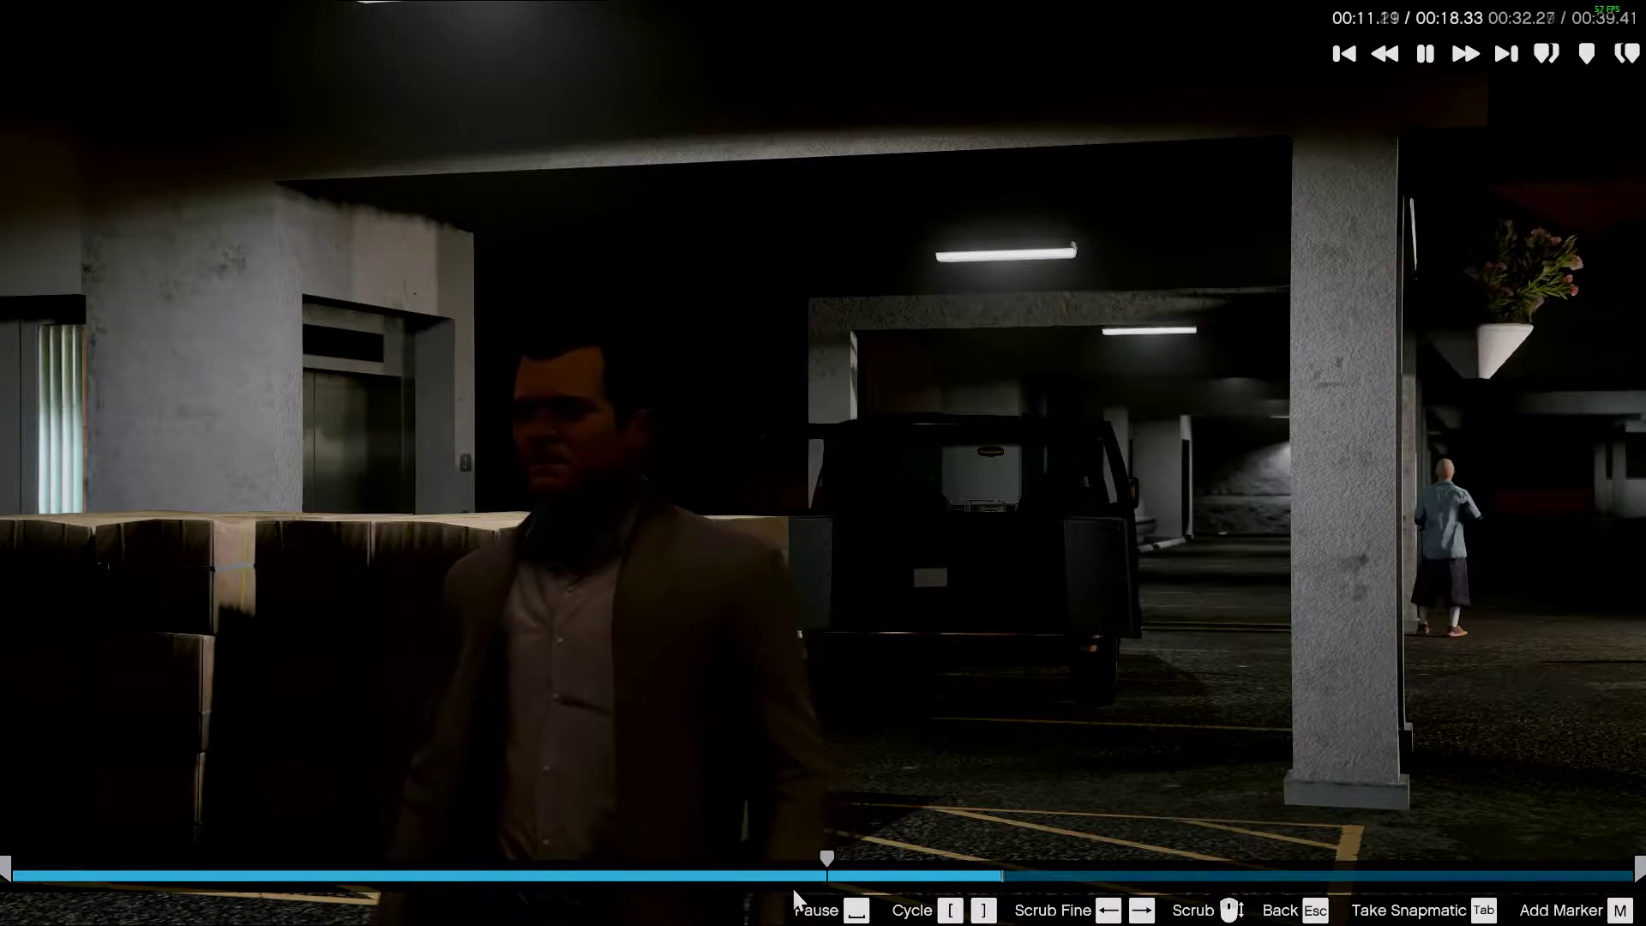
- Add a marker around 00:12 with a 1.80x zoom shot of the grey-suited man against the city lights, and preview it
key("Escape")
key("Return")
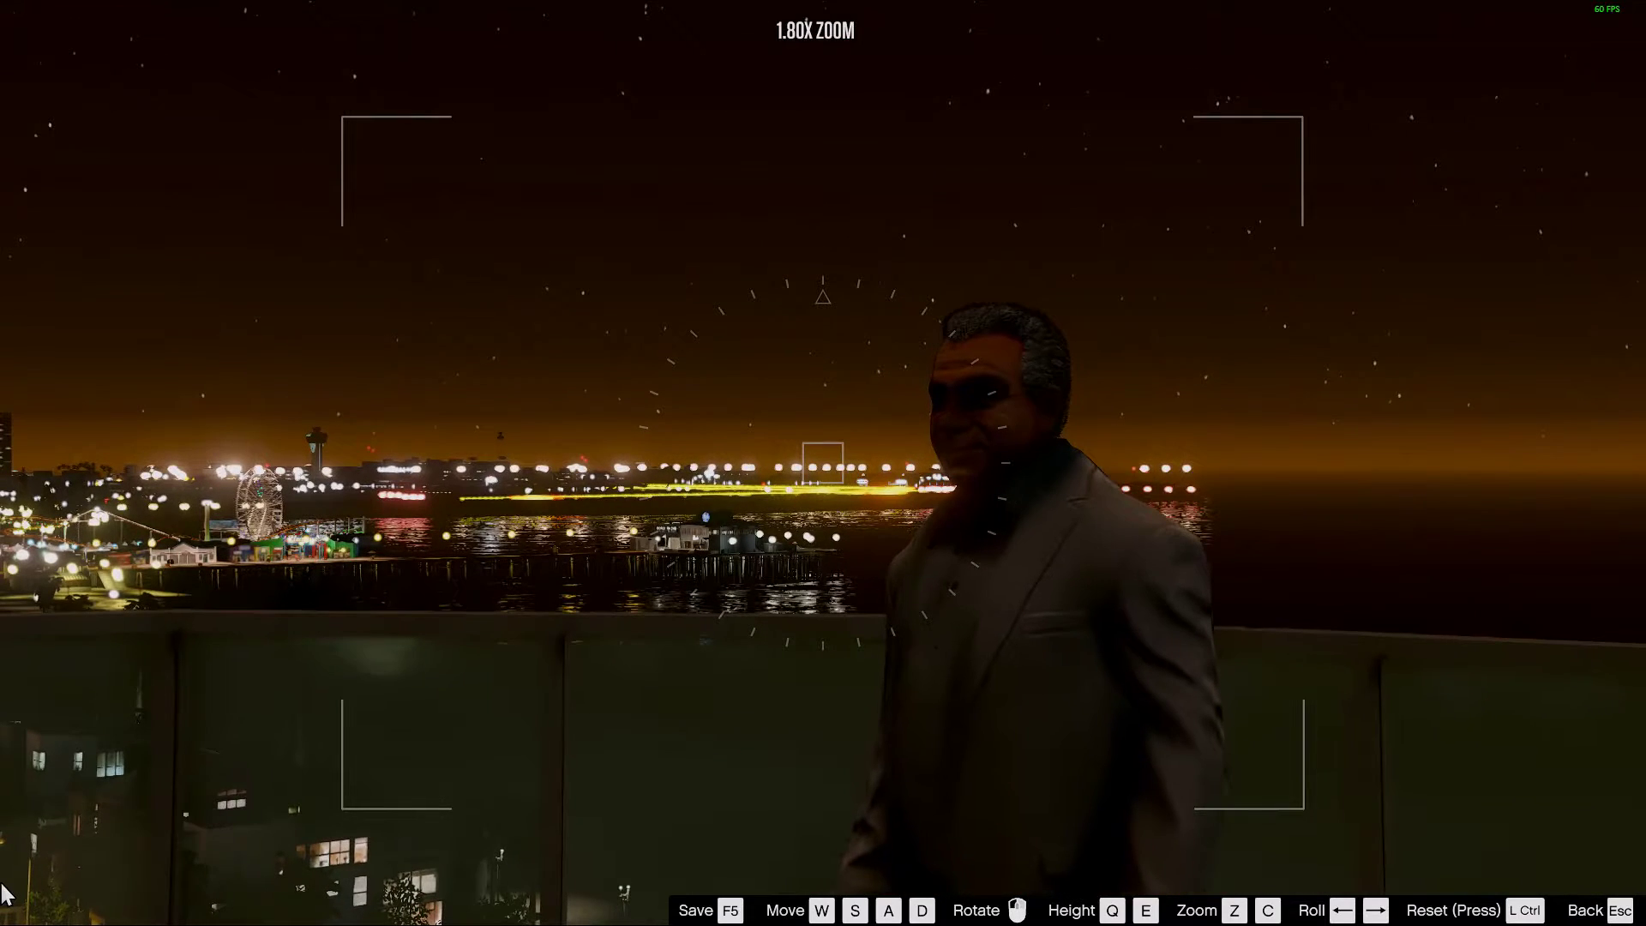
key("Escape")
key("space")
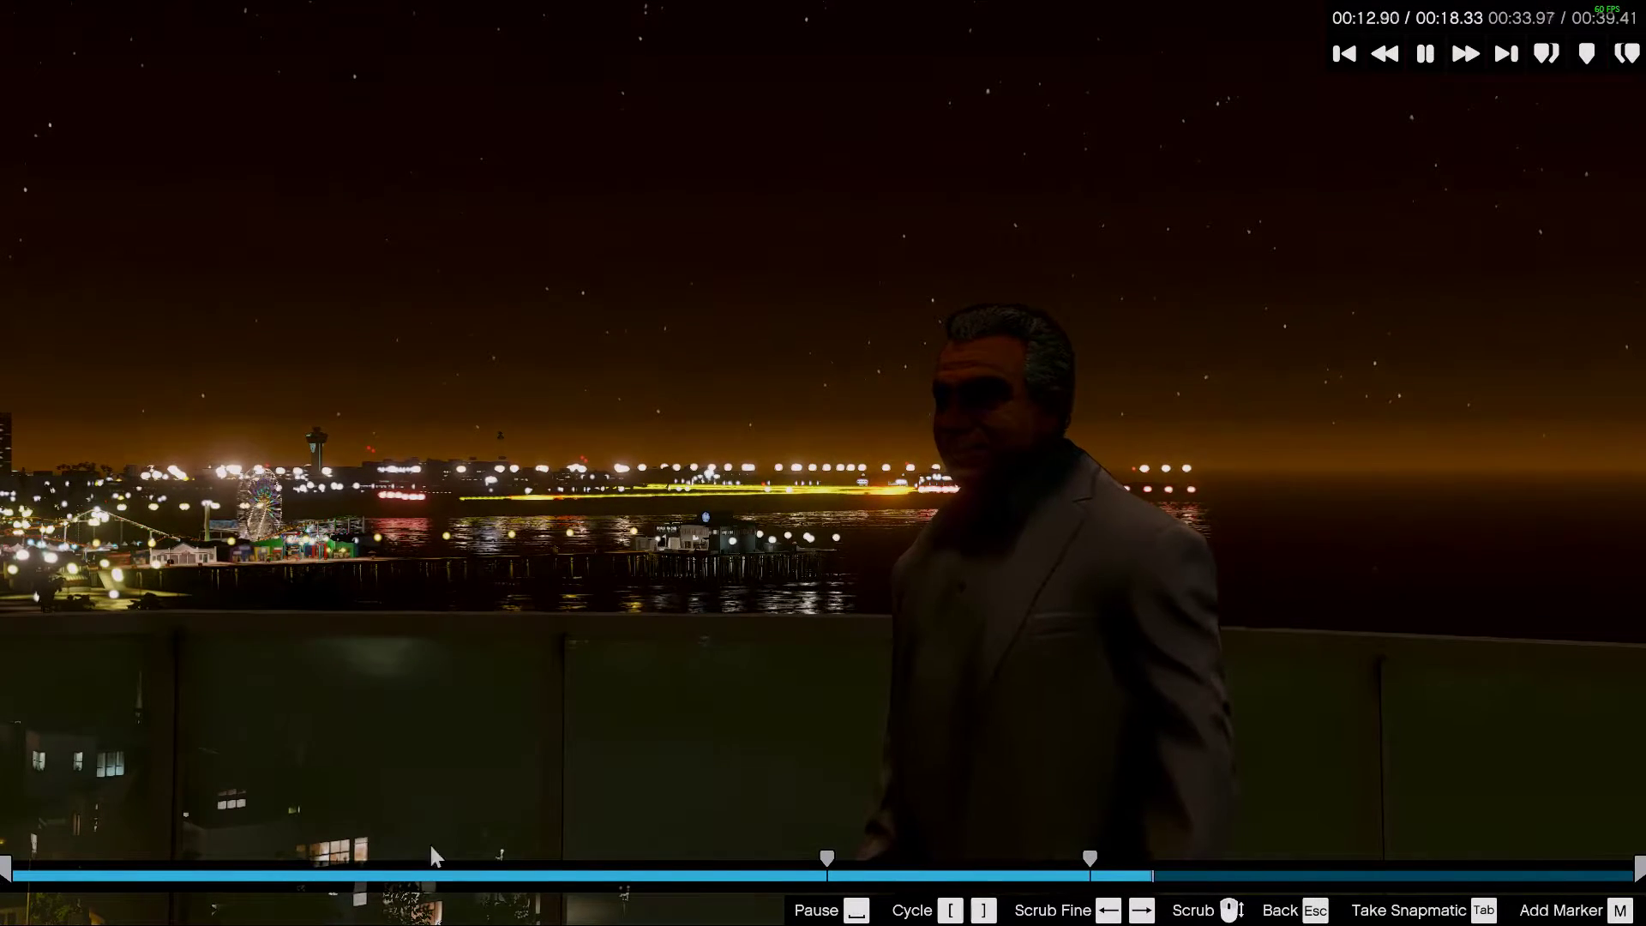
- Shift the close-up marker slightly further along the timeline, then remove it and continue the playback
left_click(1092, 857)
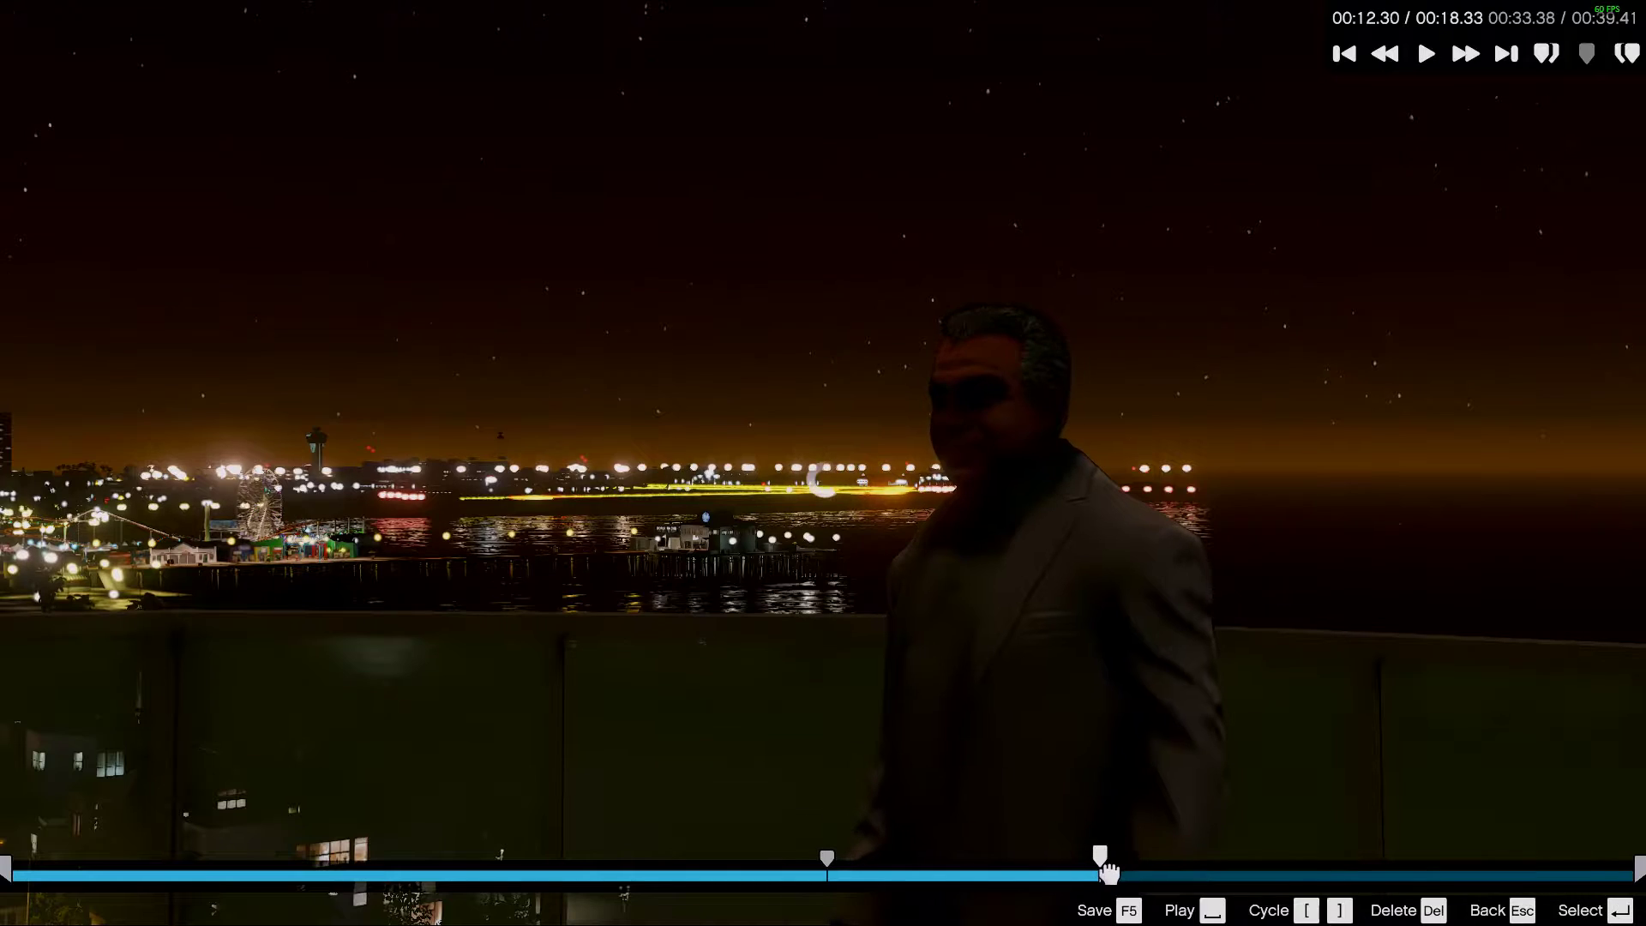
left_click_drag(1103, 856, 1130, 856)
key("space")
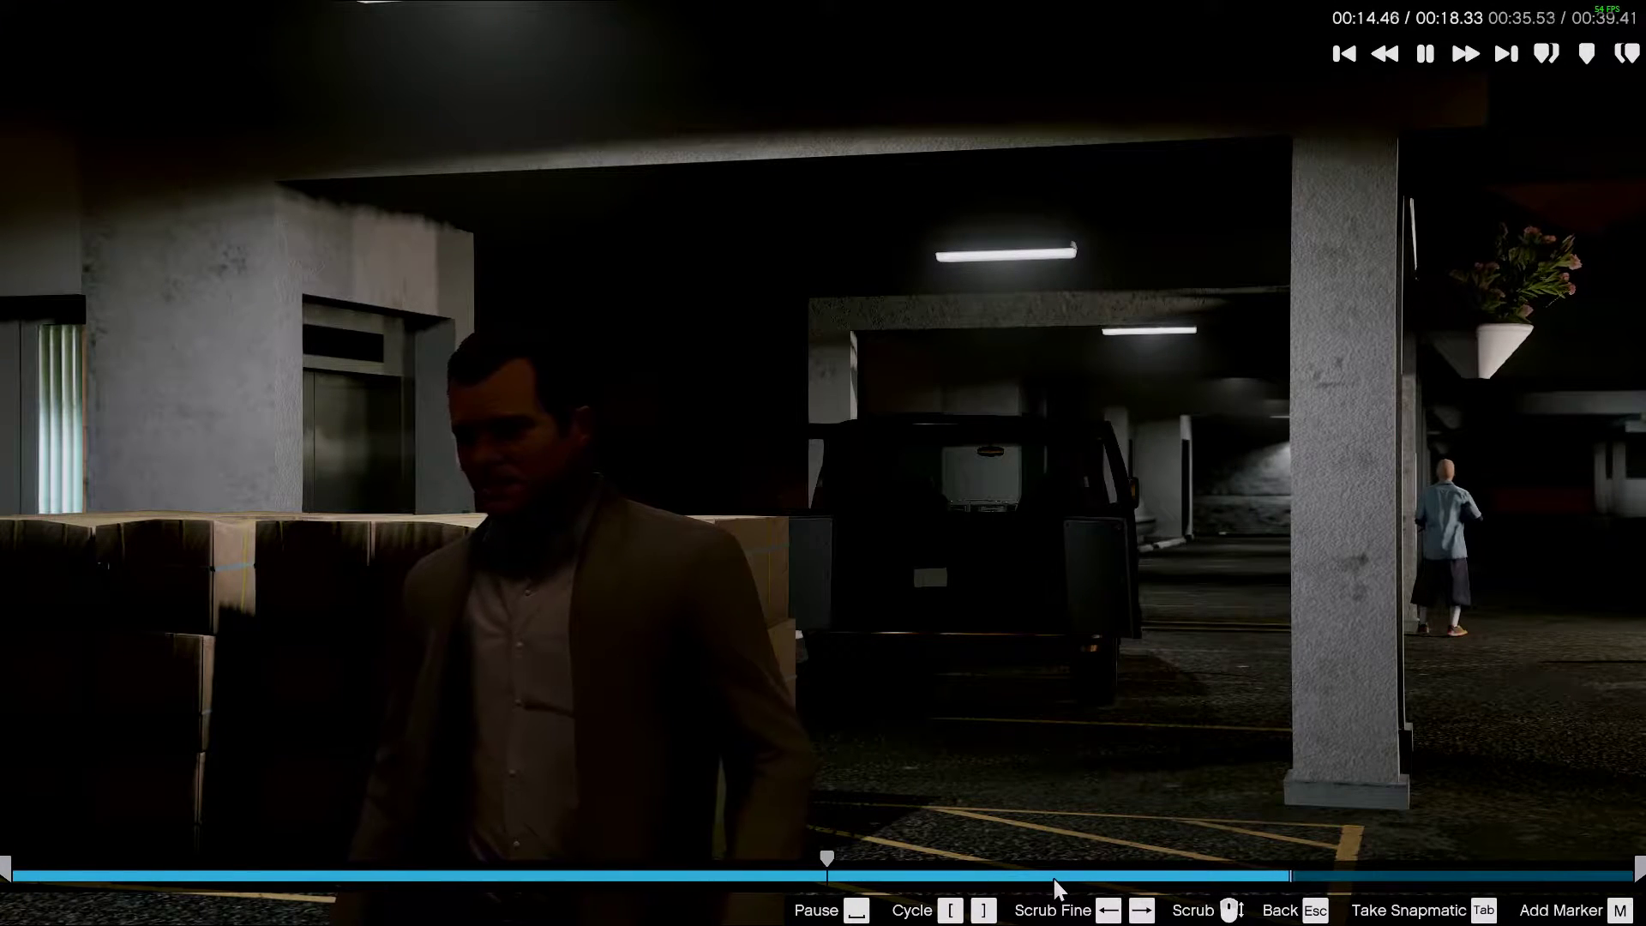
- Add a marker at 00:14.815, frame the three men from outside the railing at 1.80x zoom, and play the shot
left_click(1323, 876)
key("m")
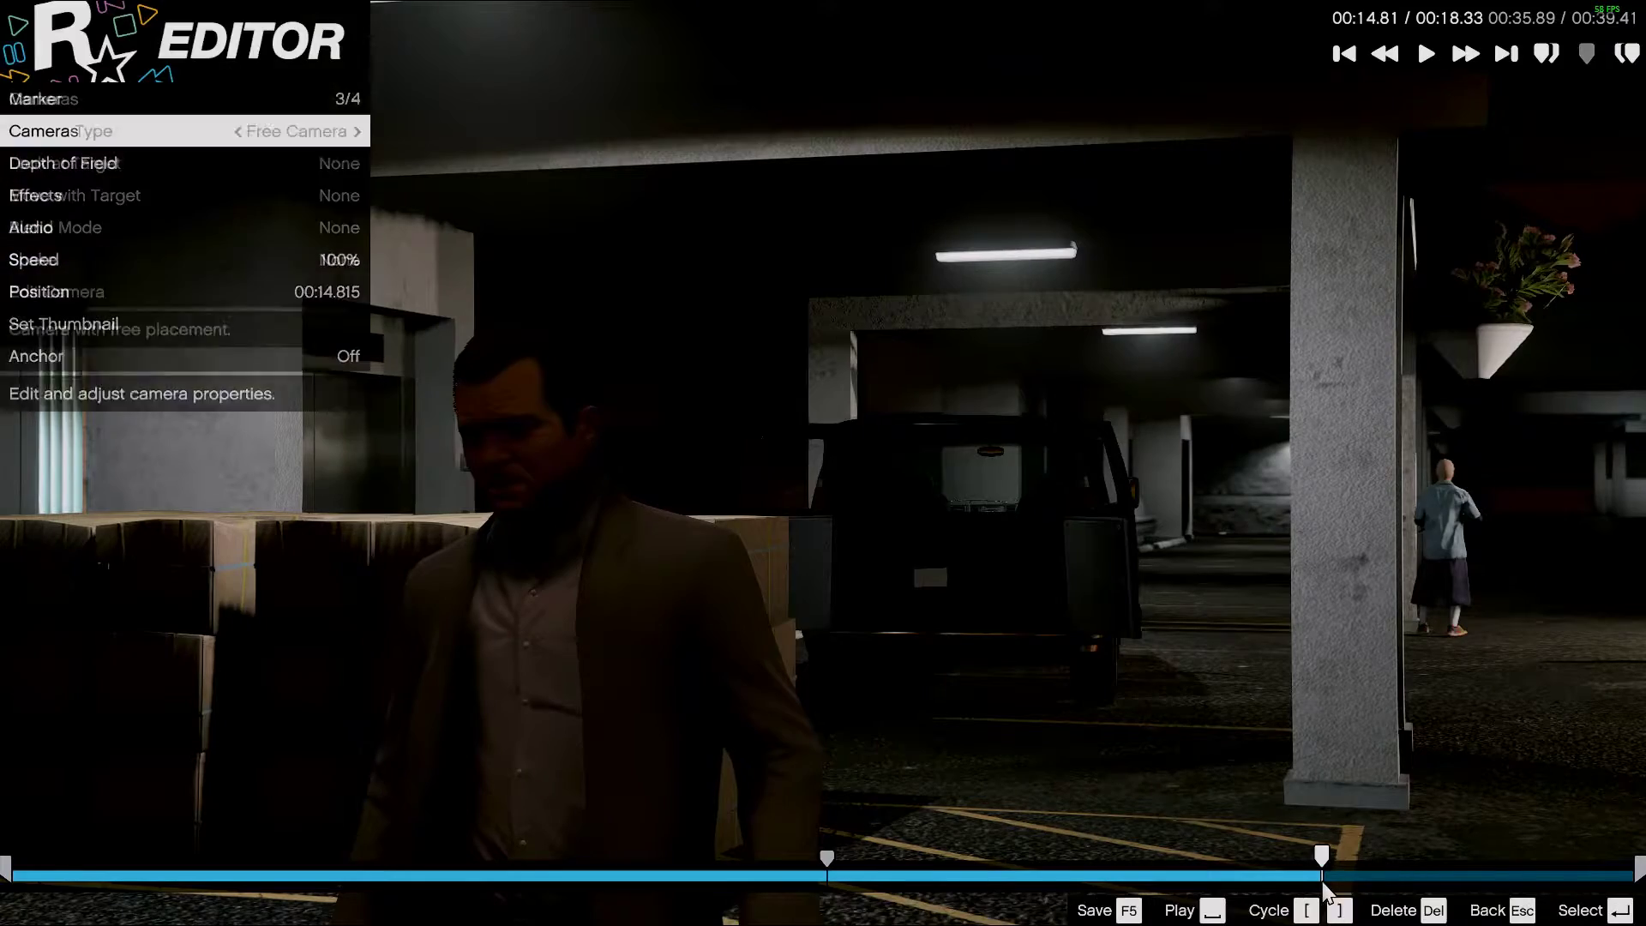
key("Return")
key("z")
key("s")
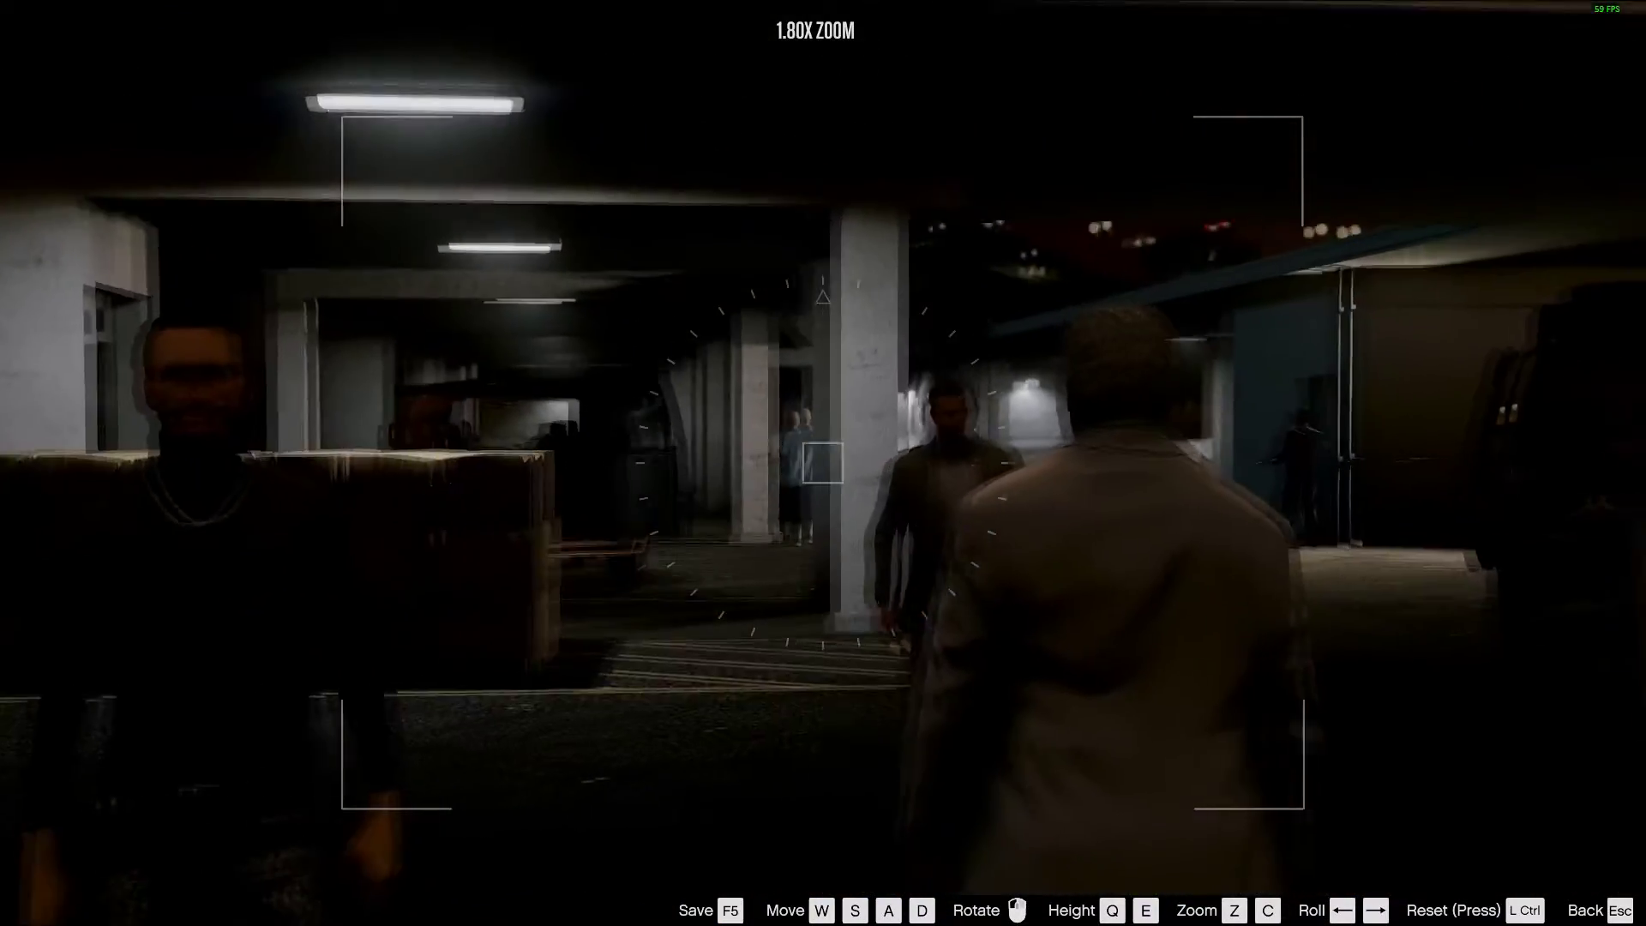
key("w")
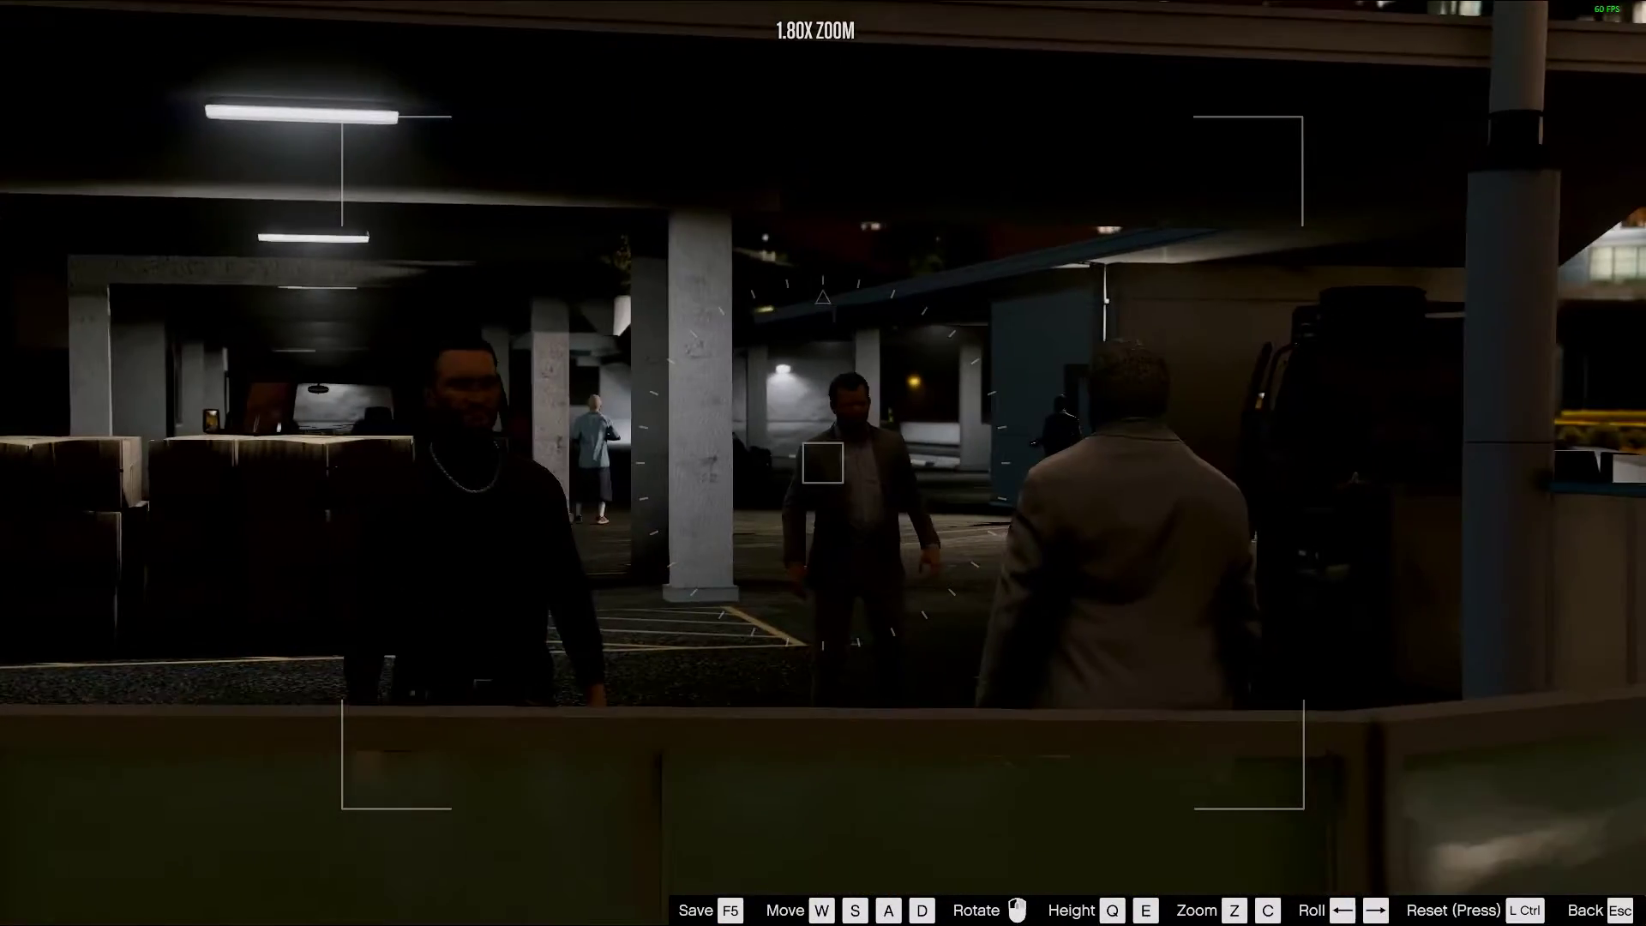
key("Escape")
key("Escape")
key("space")
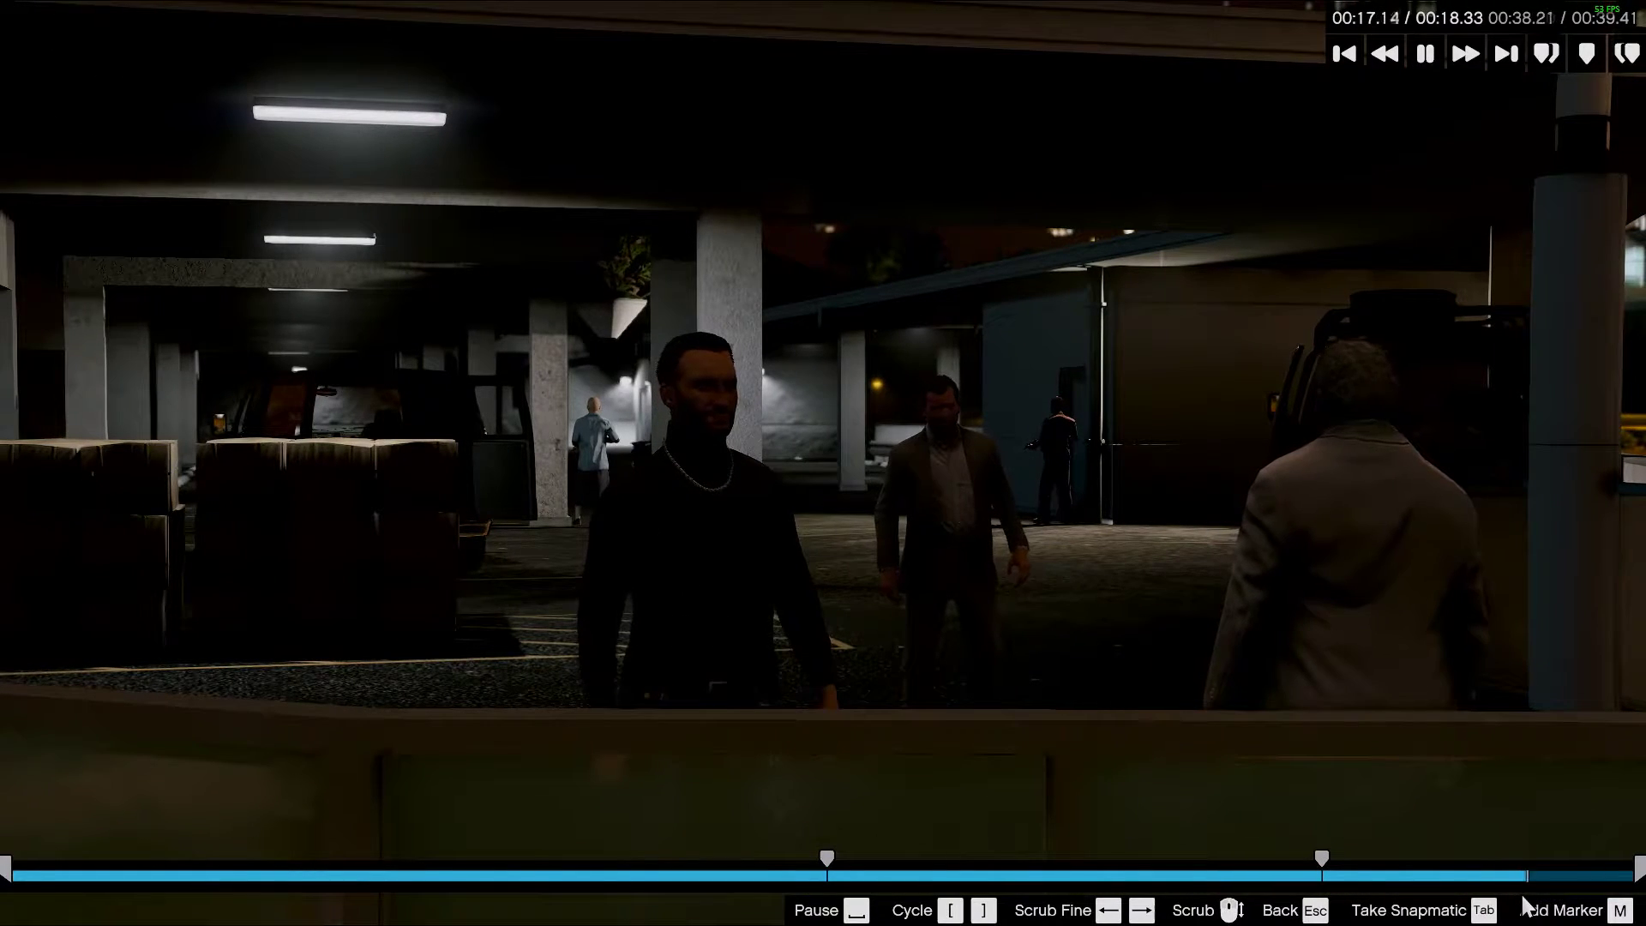
- Add a marker at 00:18.13 and aim its camera over the railing at the two men beside the stacked boxes
left_click(1526, 905)
key("Return")
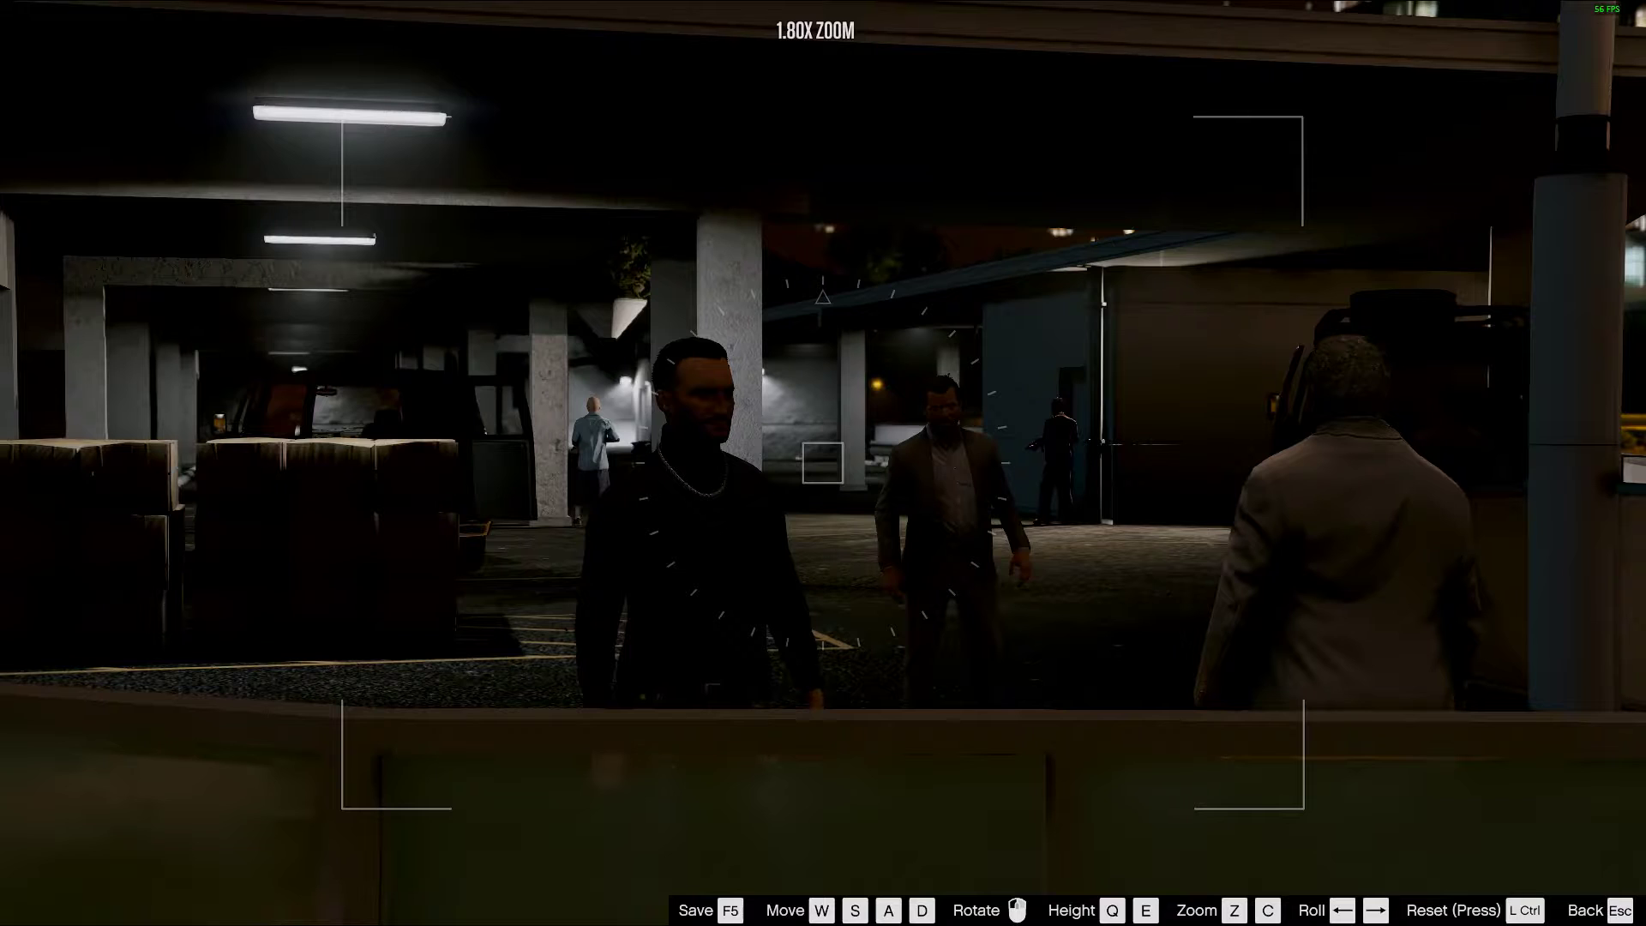
key("z")
key("w")
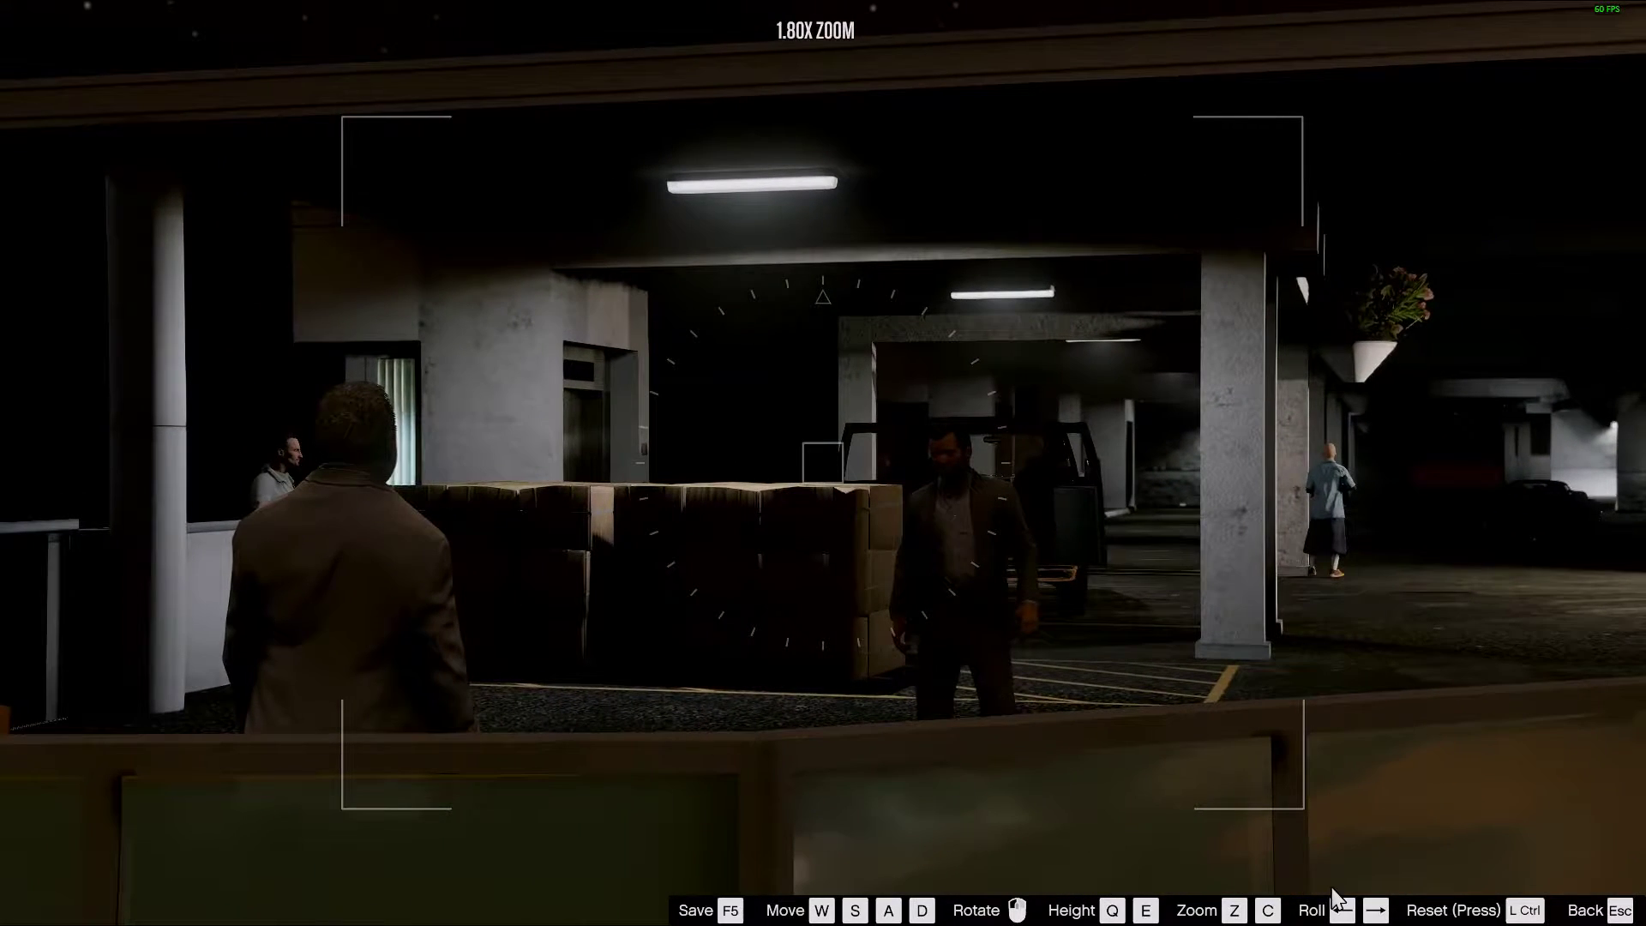
key("Escape")
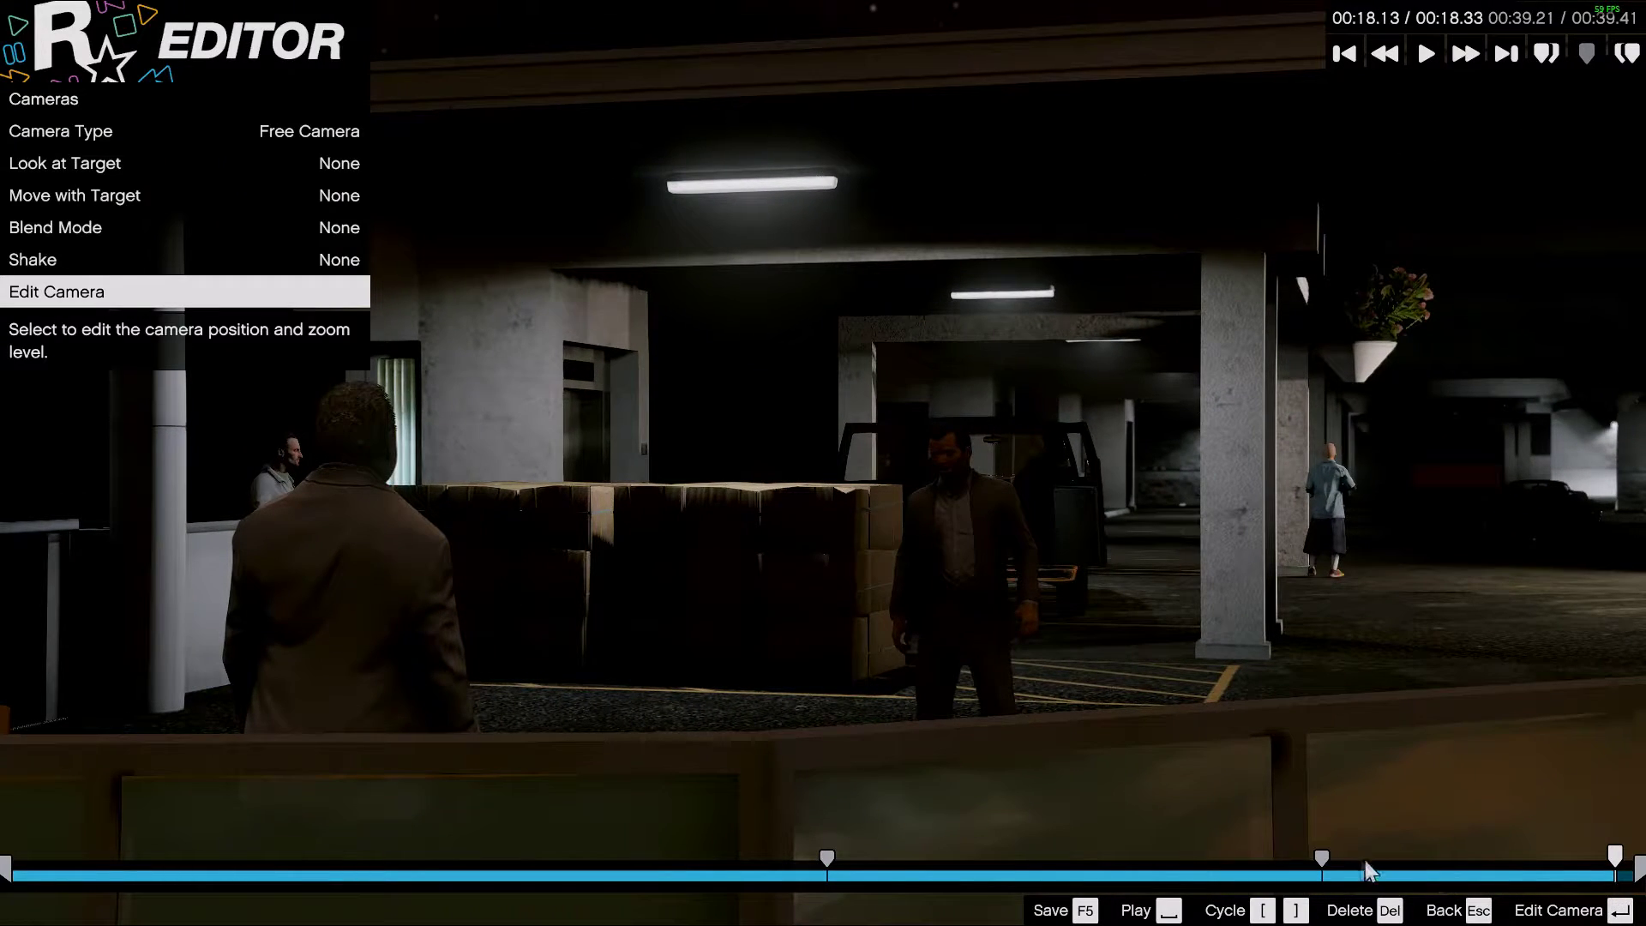
- Set the Blend Mode of the marker at 00:14.815 to Linear and play back the camera move
left_click(1322, 858)
key("Up")
key("Up")
key("Up")
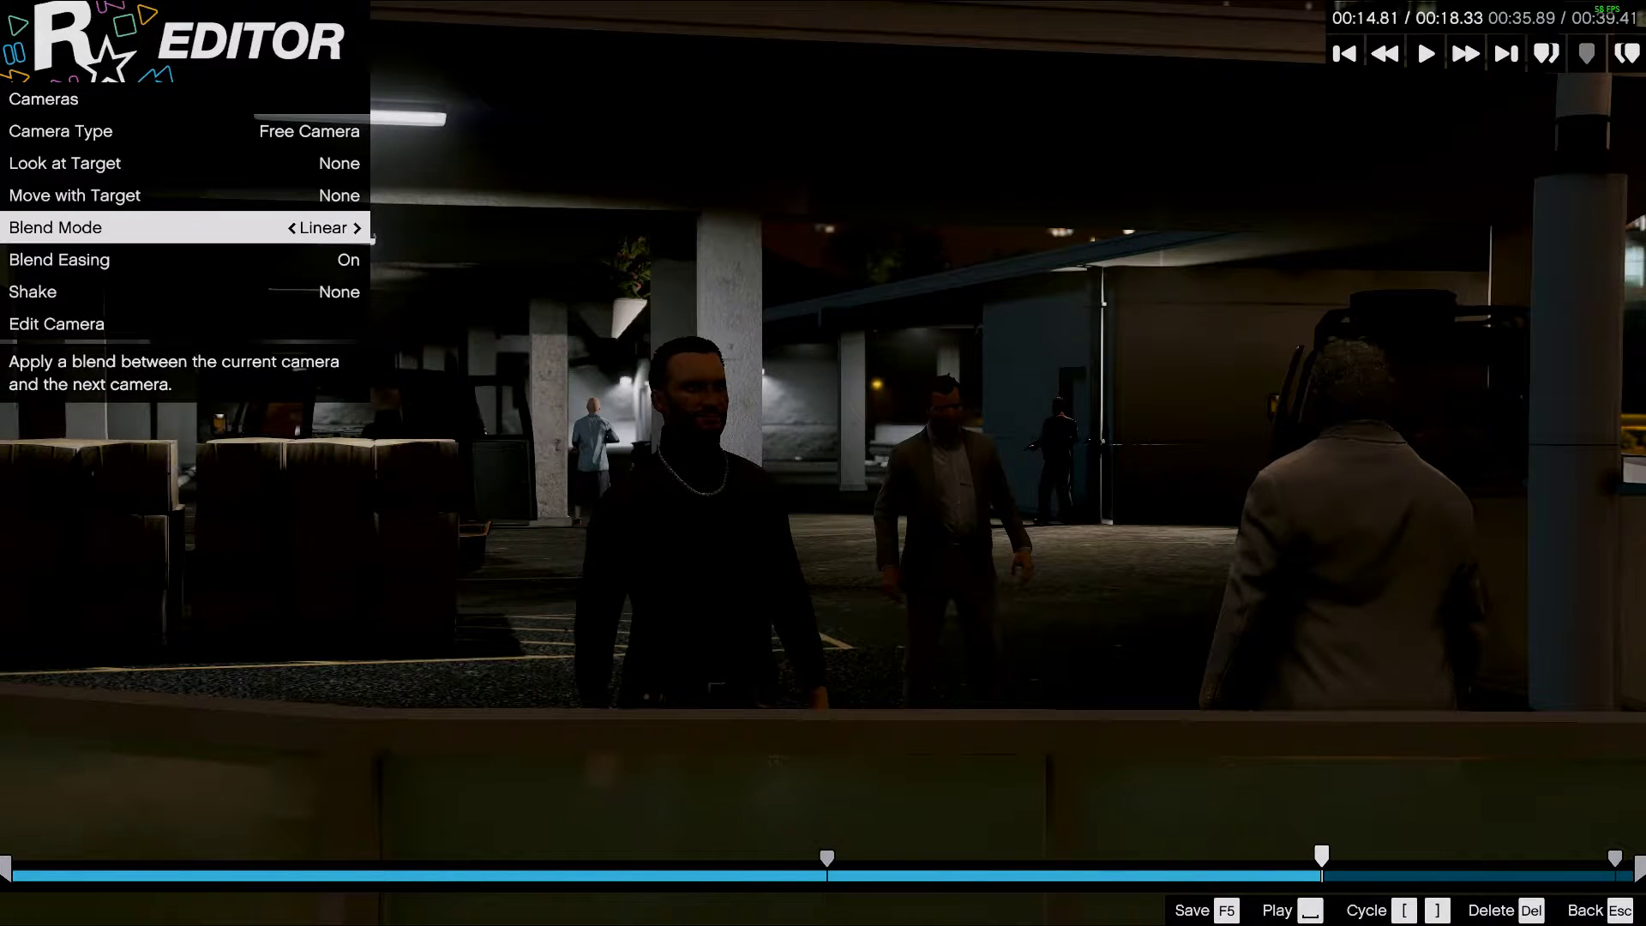
key("space")
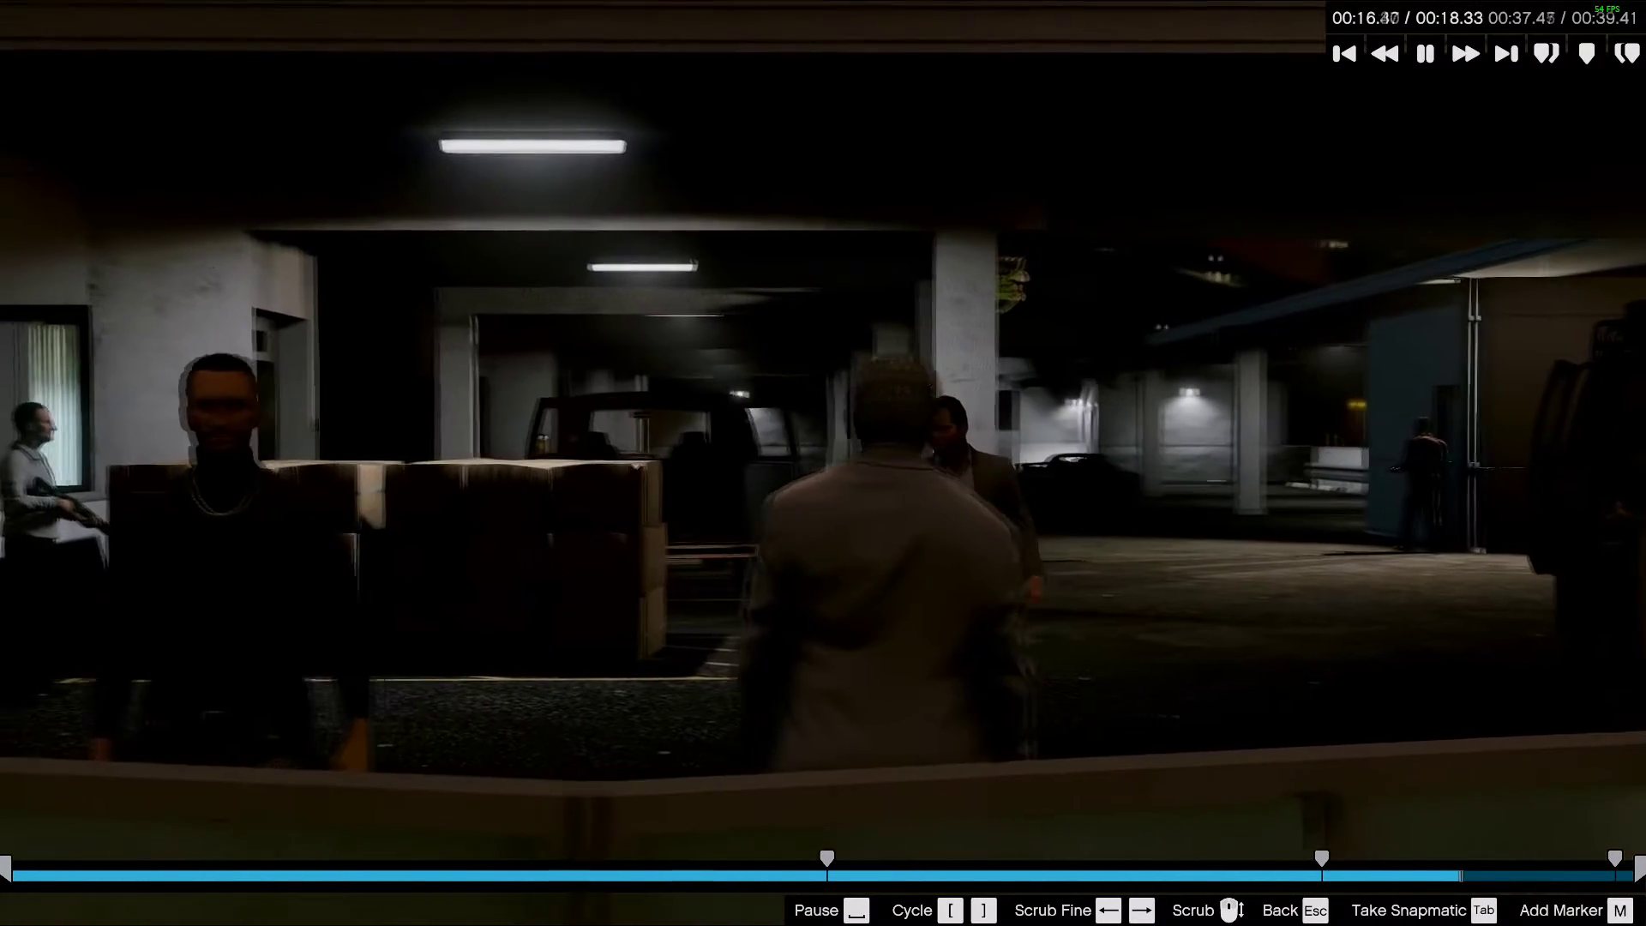
- Move the linear-blend marker back to about 00:12.95 and play the clip through to its end
left_click(1322, 859)
left_click_drag(1322, 858, 1167, 879)
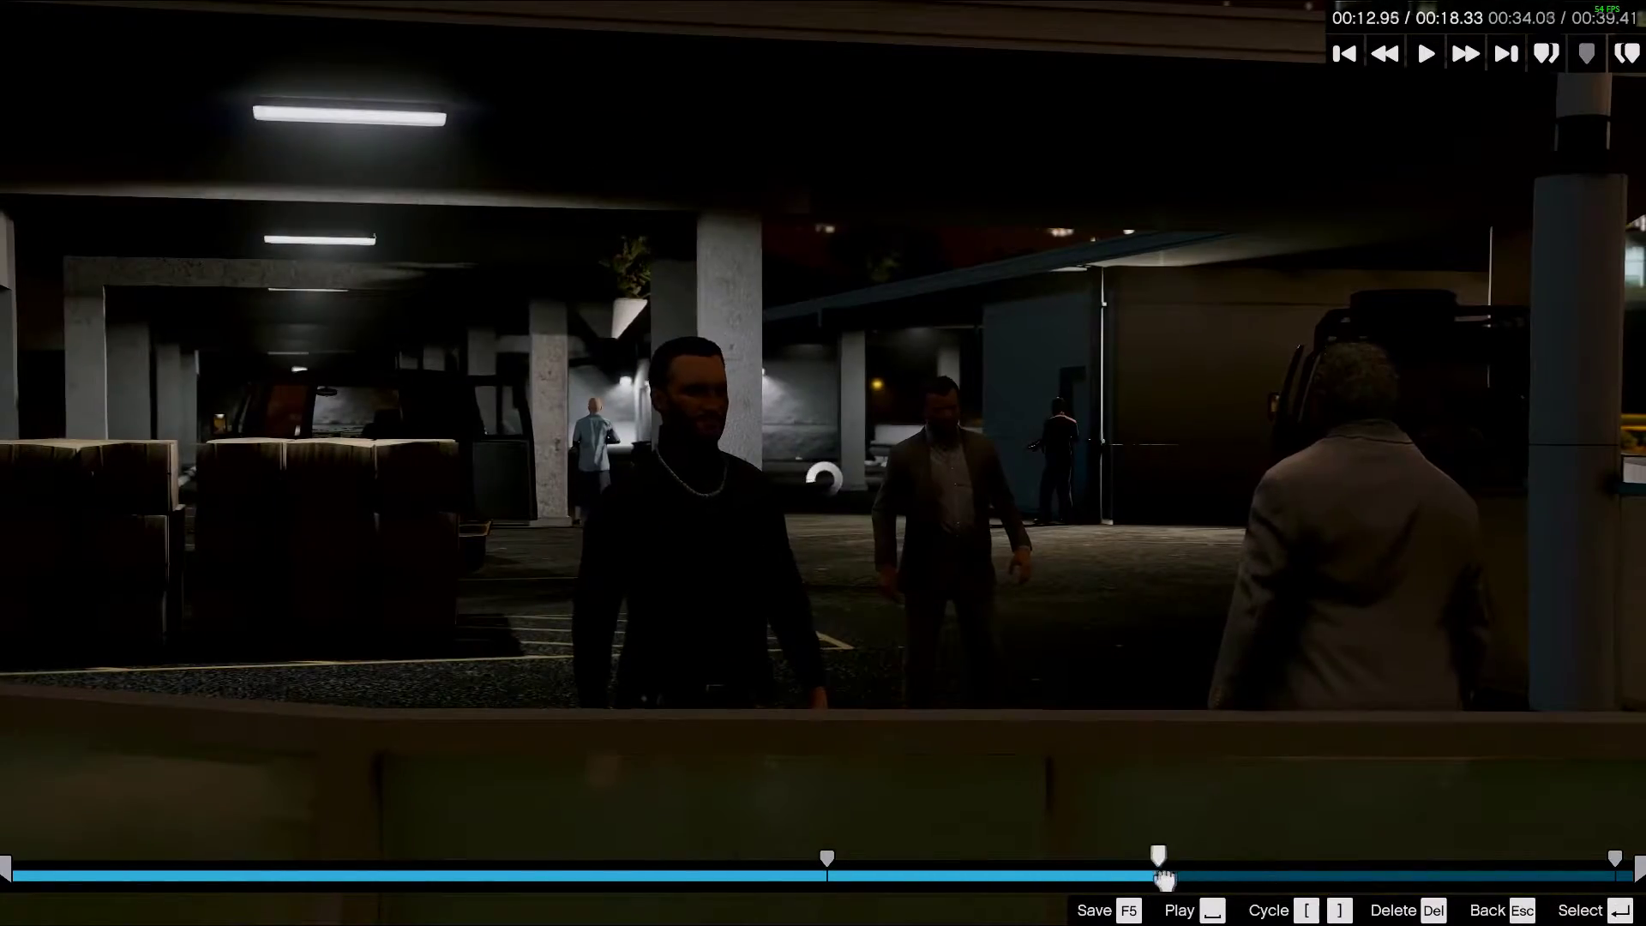
key("space")
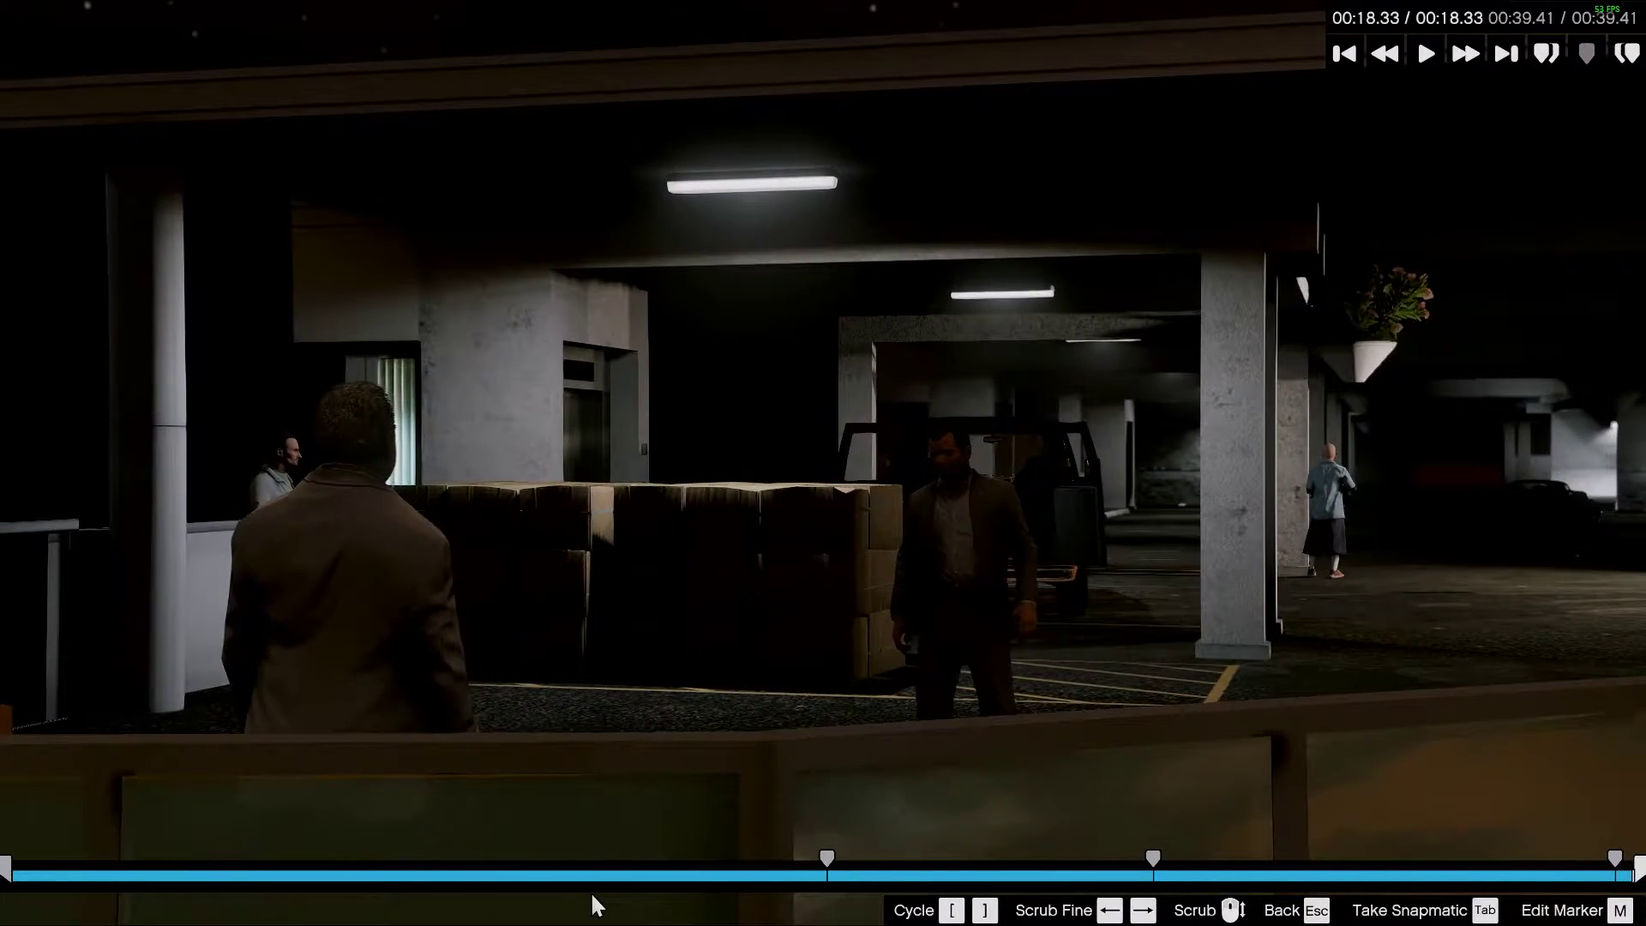
- Leave the finished clip, add Oct-13-2018-Clip-0005 to Project 84 and open it for editing
key("Escape")
key("Return")
key("Return")
key("Up")
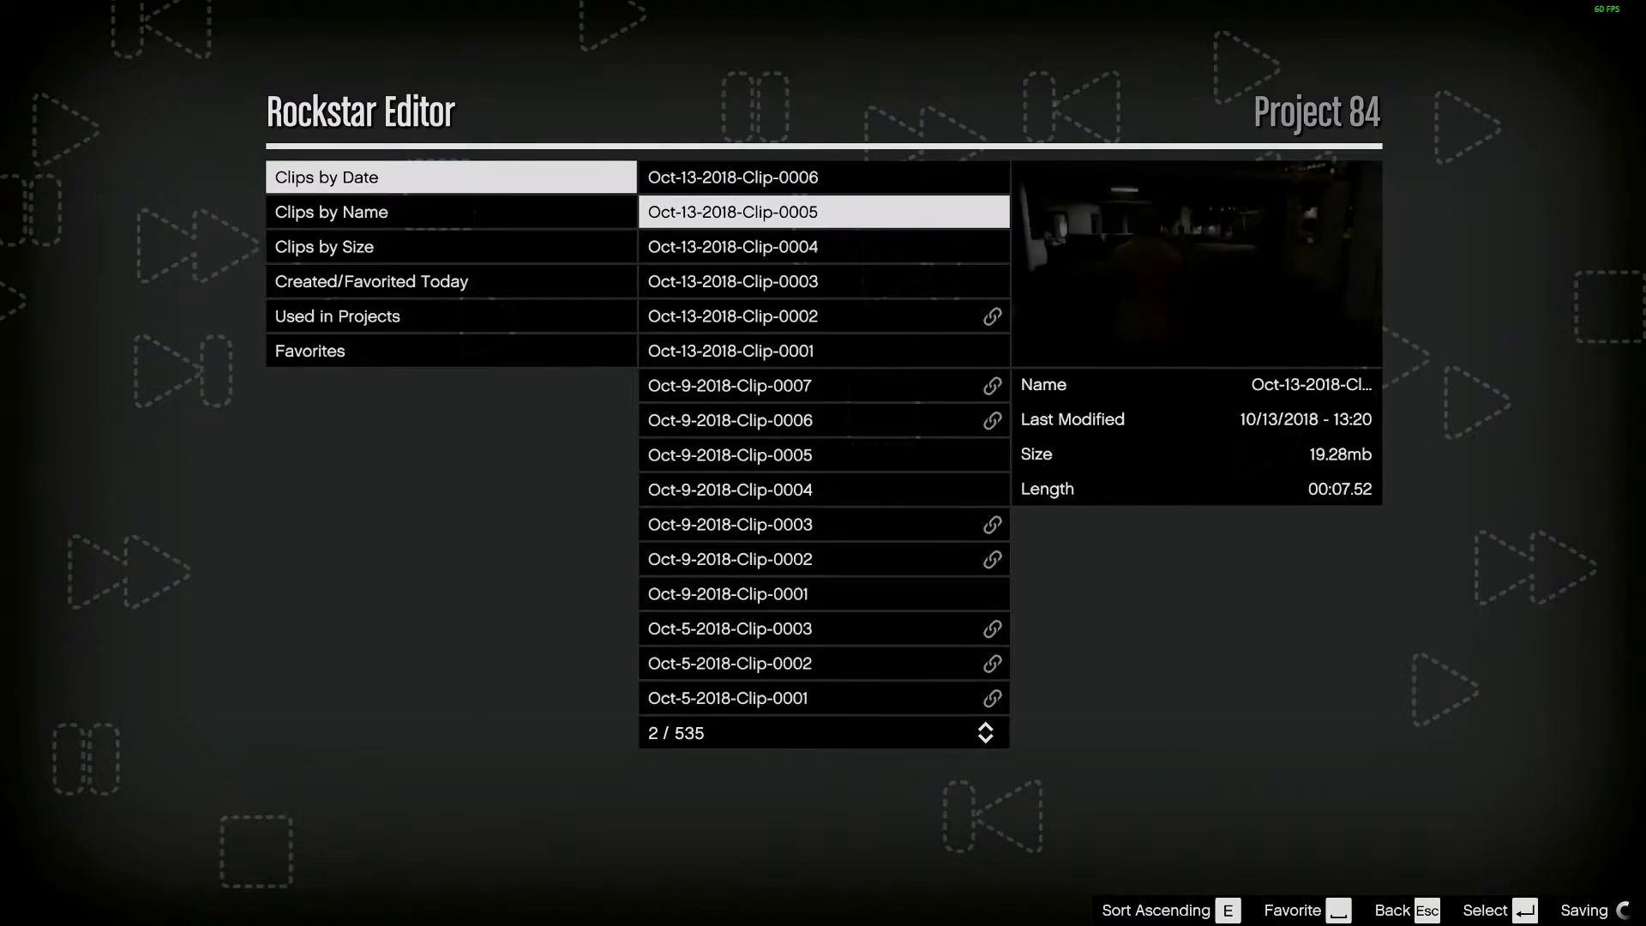
key("Return")
key("Return")
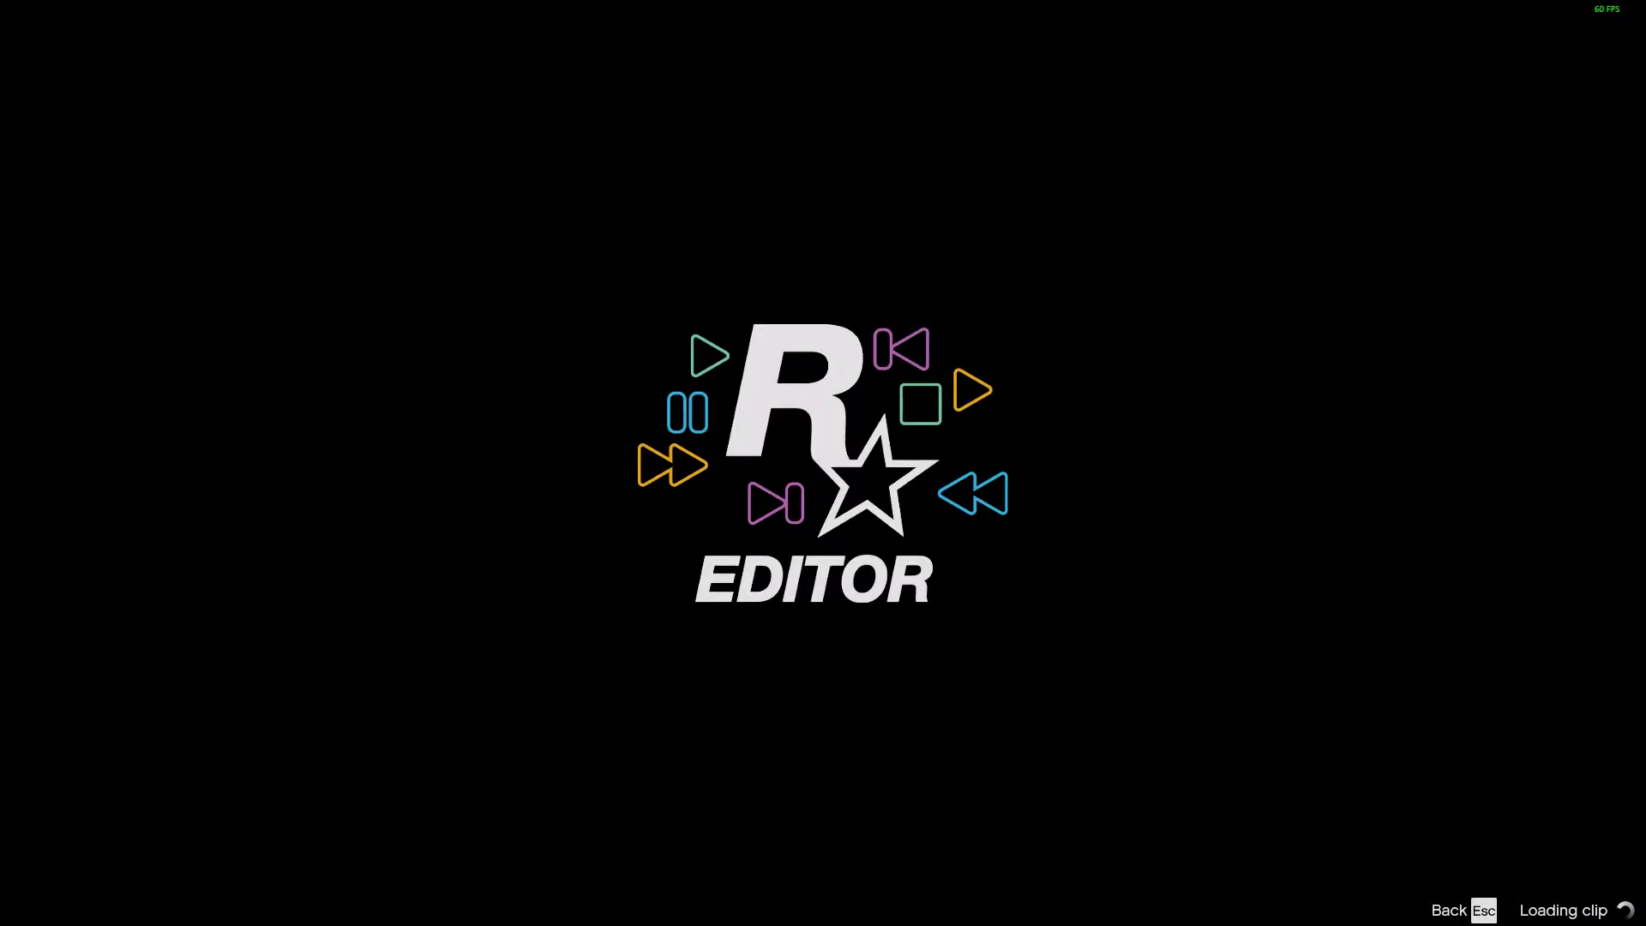
- Frame the new clip's opening camera at 1.40x zoom with the grey-suited man beside the waterfront lights, and play it back
key("Return")
key("Right")
key("Up")
key("Return")
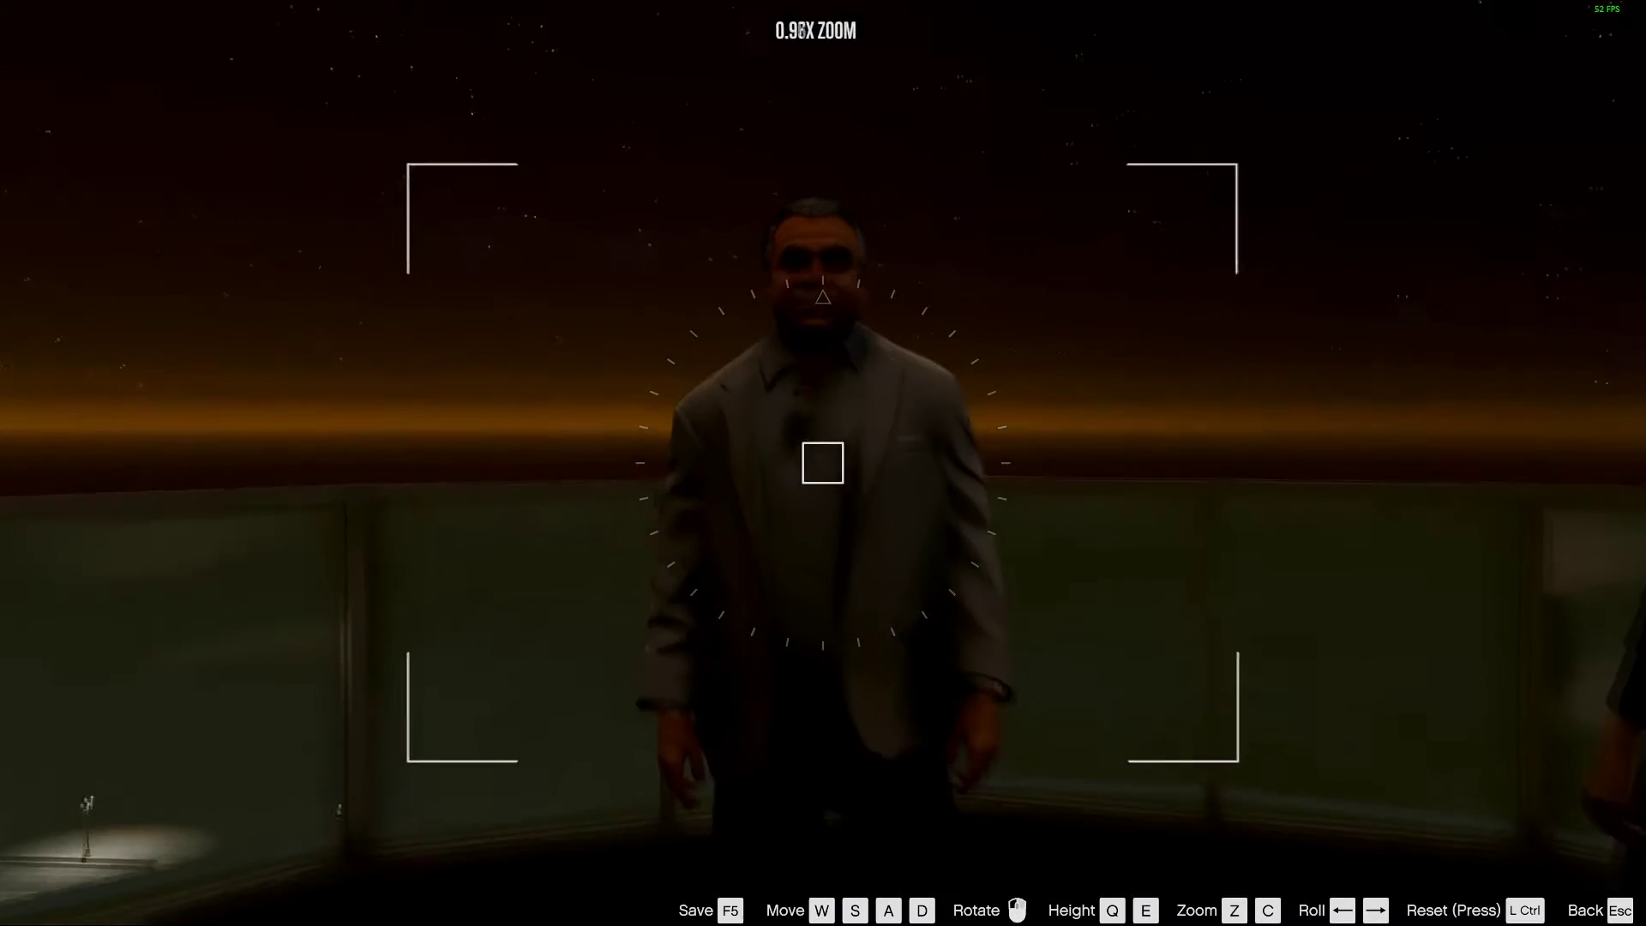
key("z")
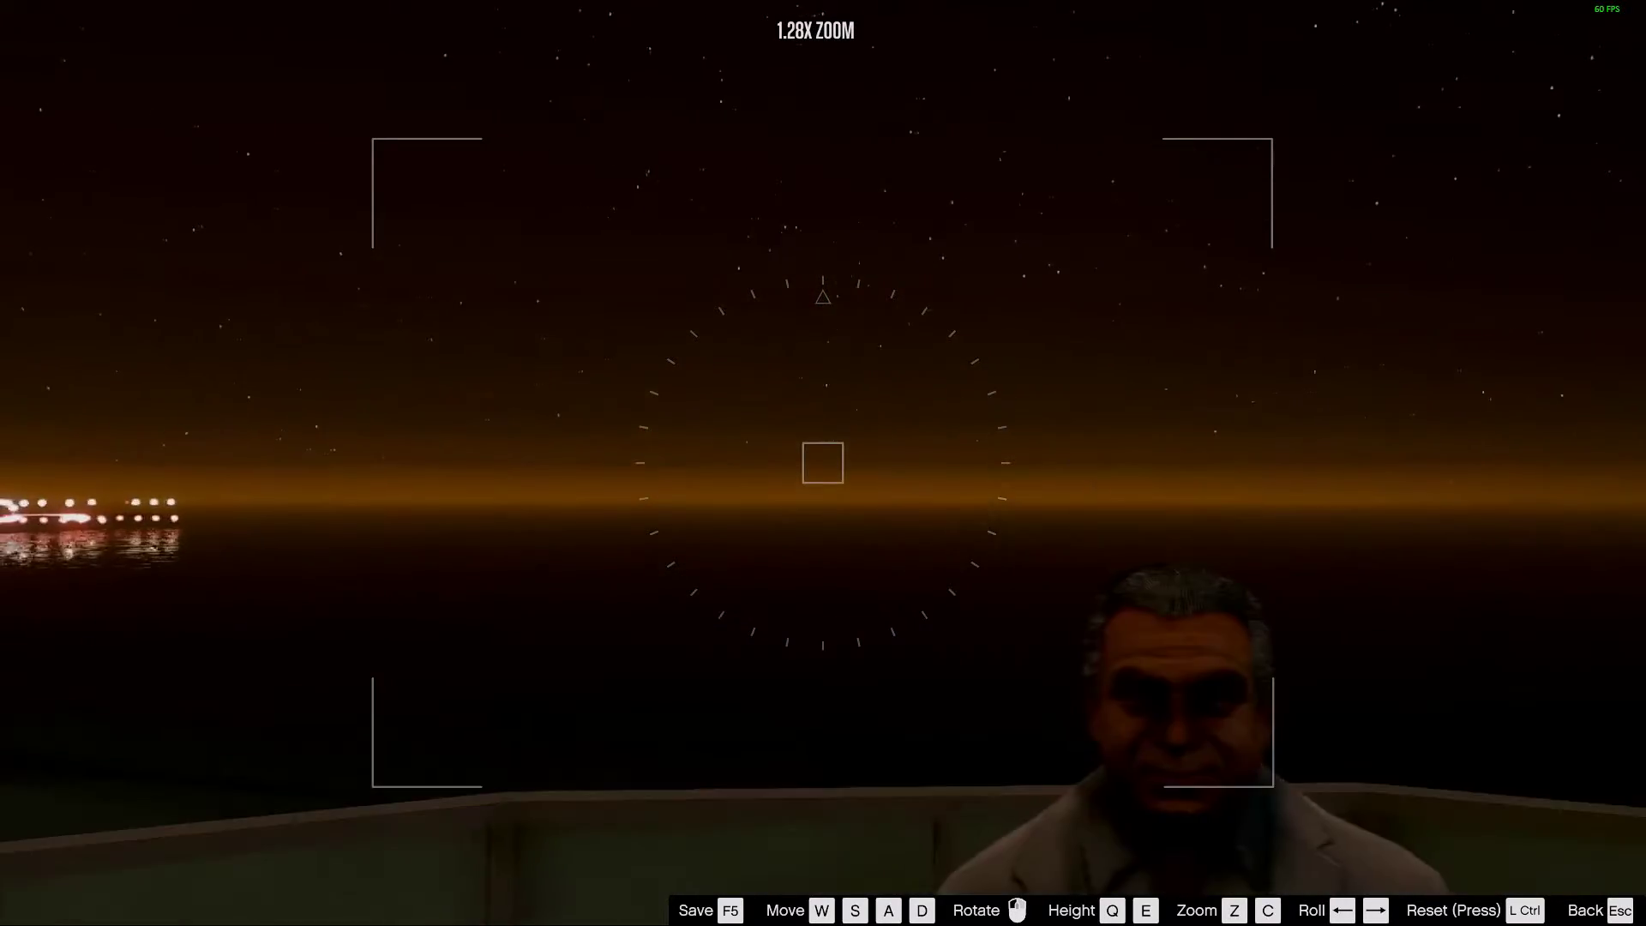
key("z")
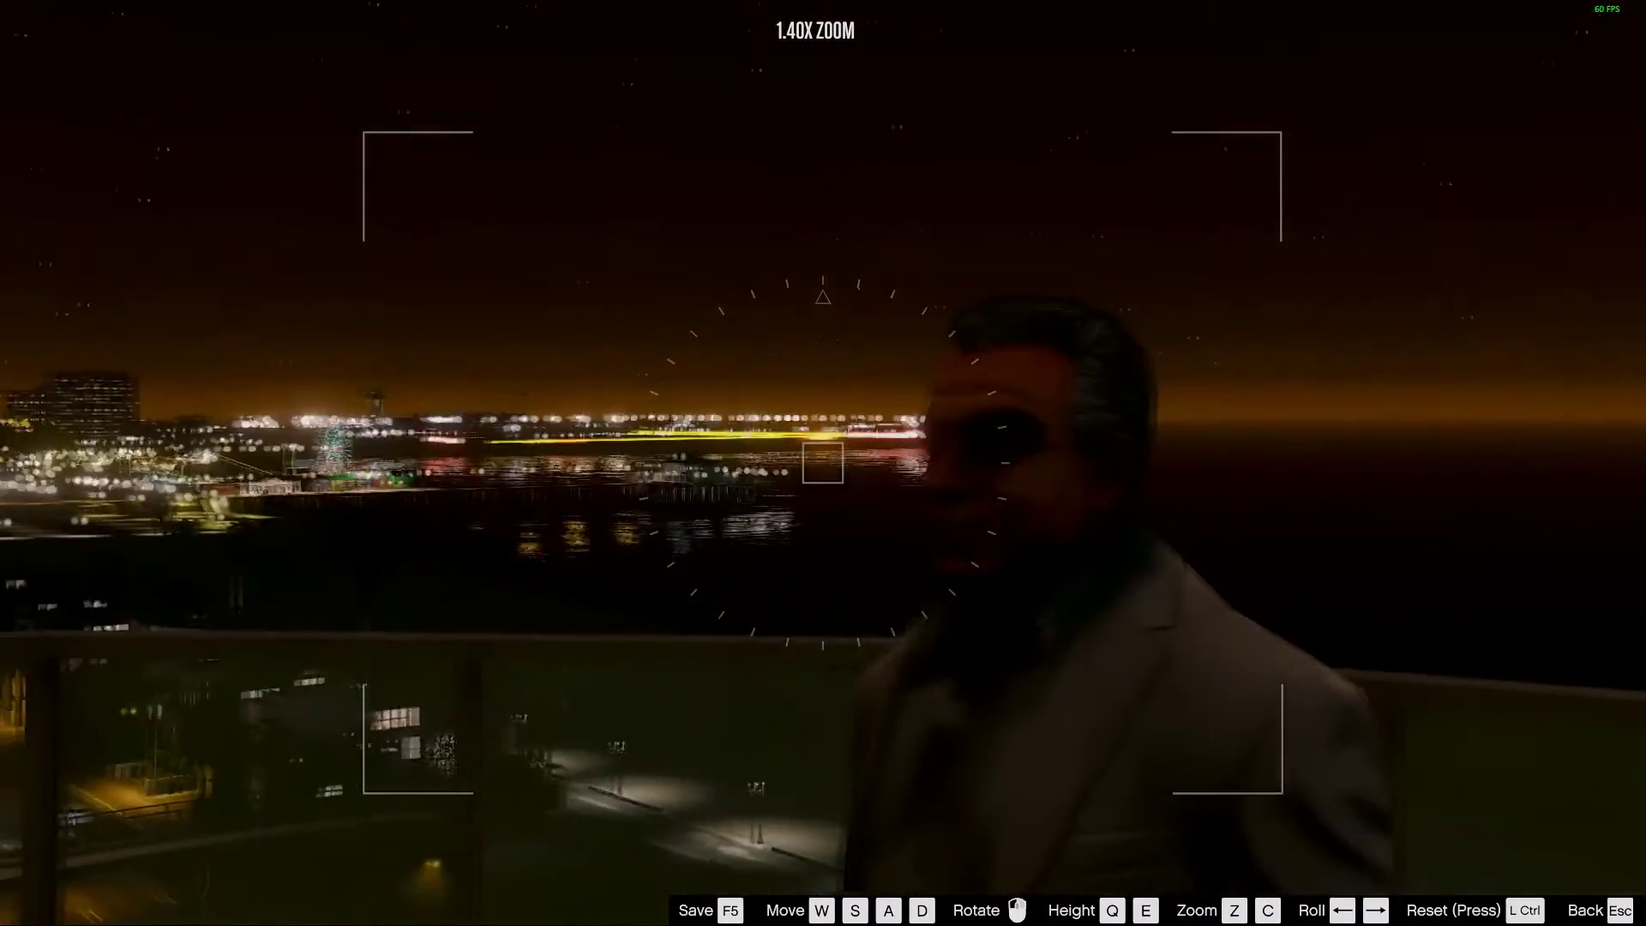
key("a")
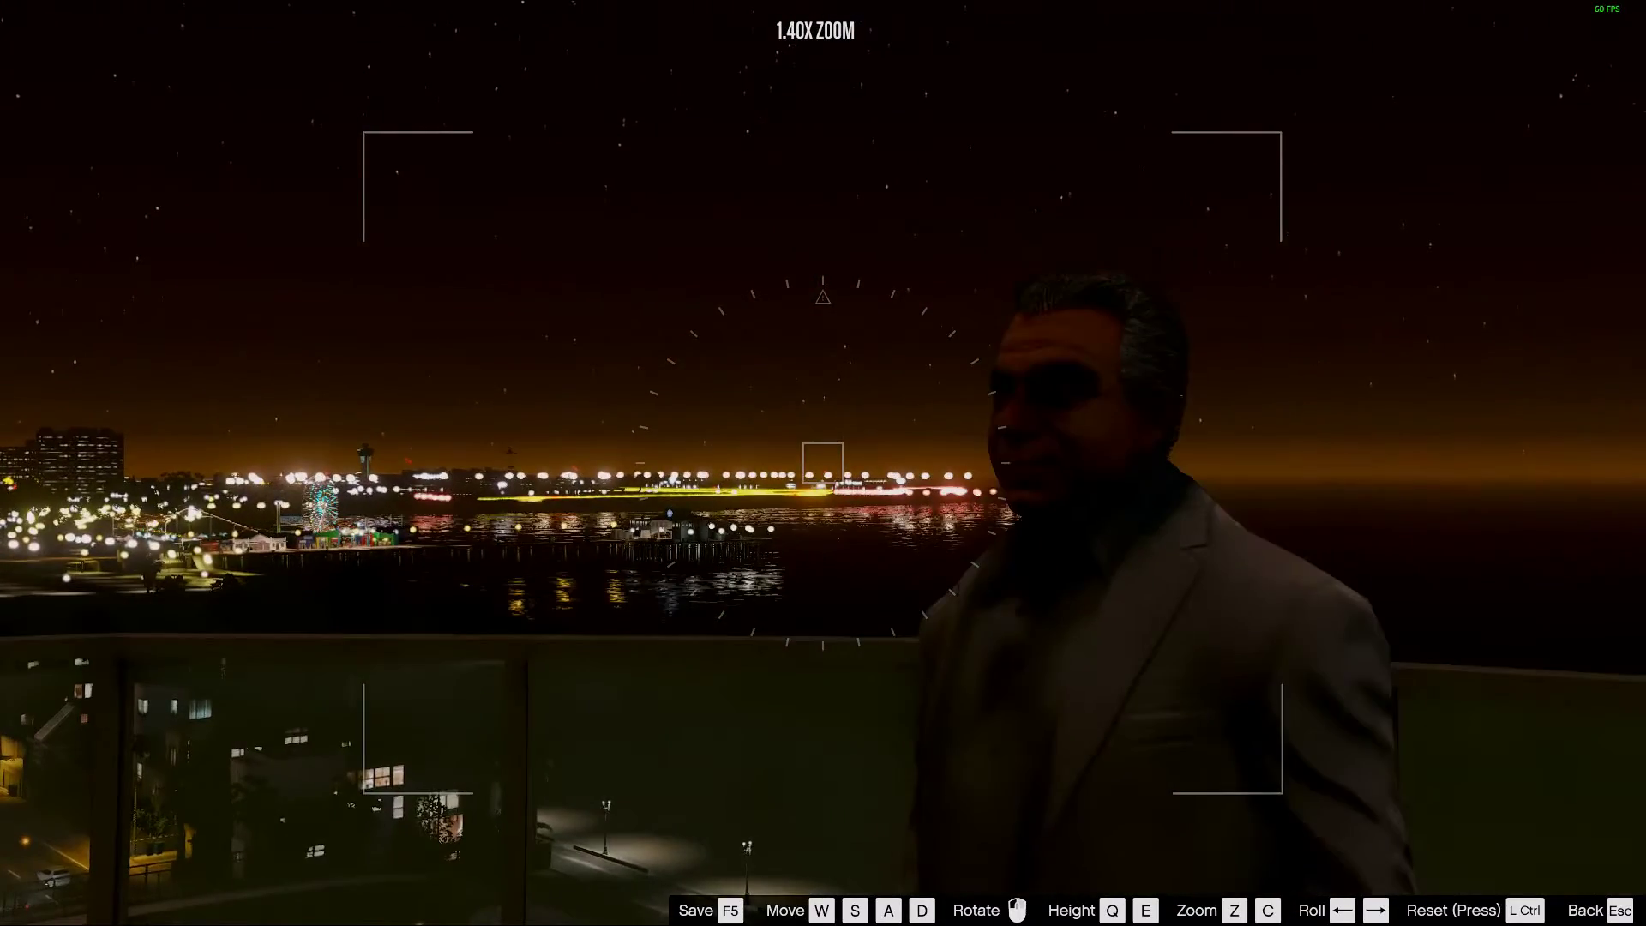
key("a")
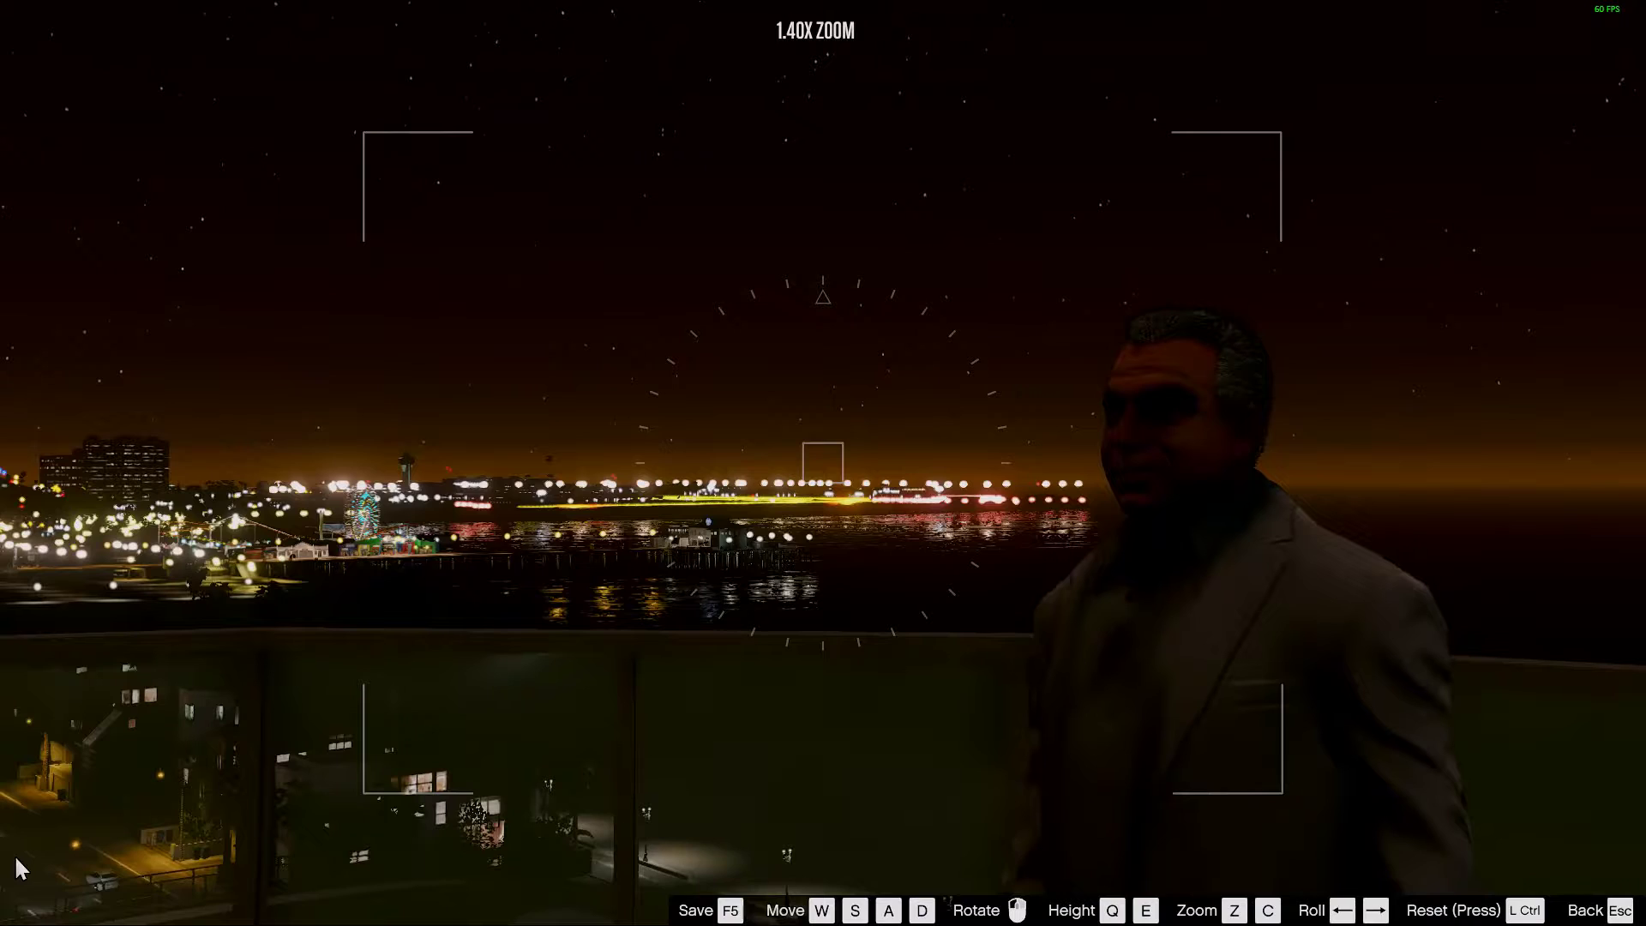
key("Escape")
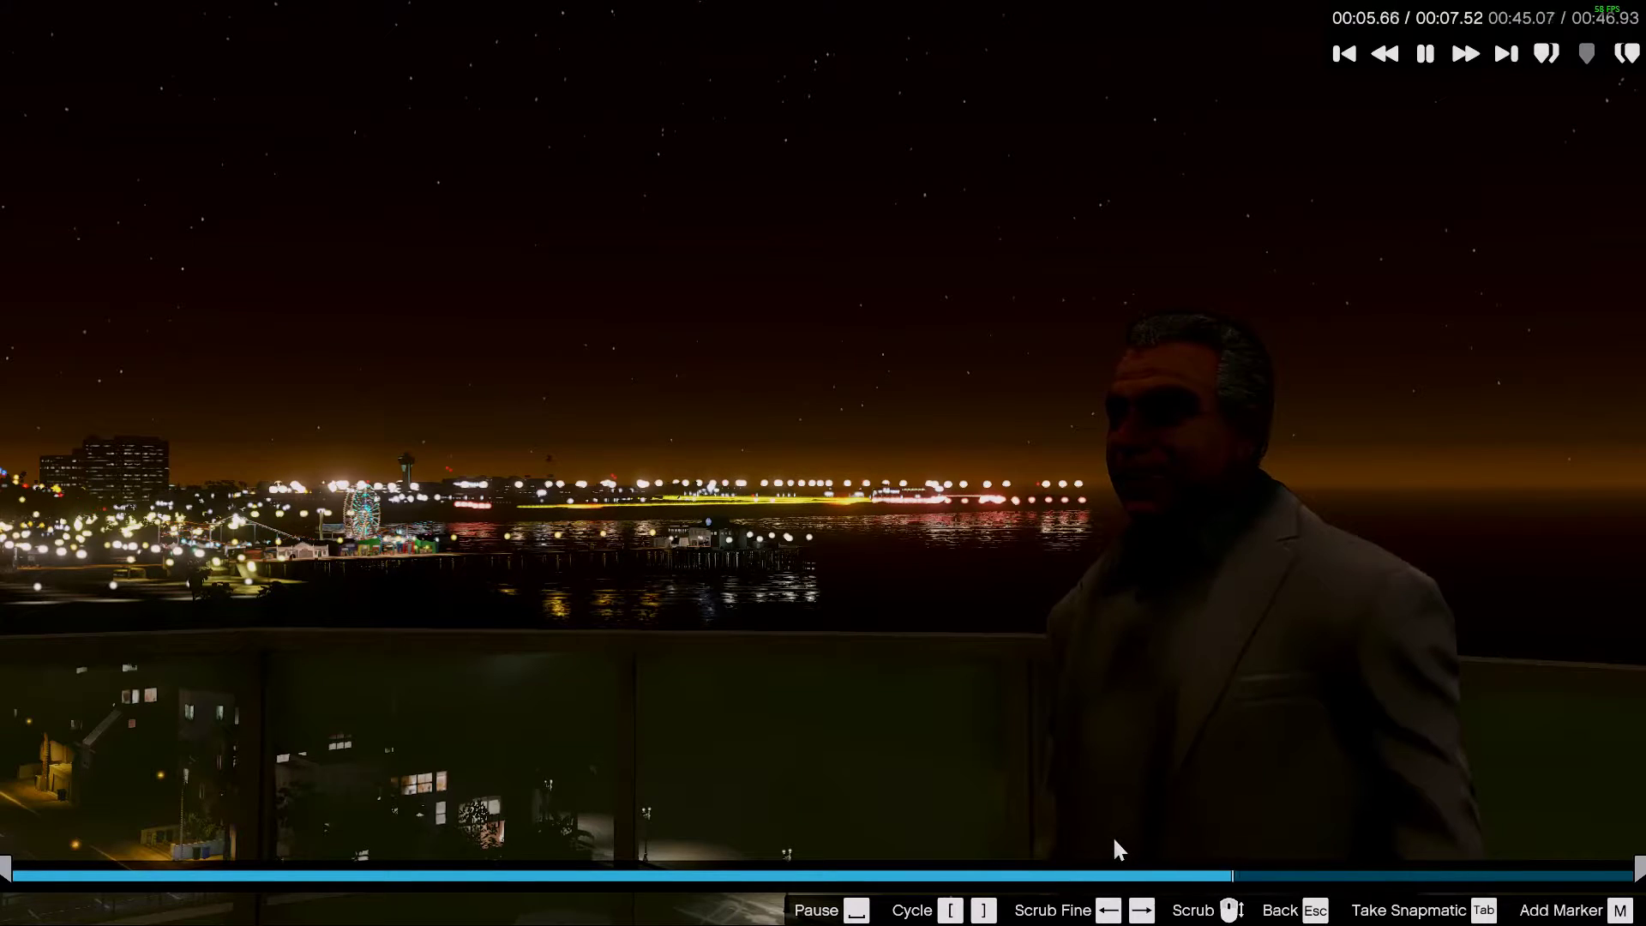
- Leave the waterfront clip, reopen it for editing, and open the Effects settings of its start marker
key("Escape")
key("Return")
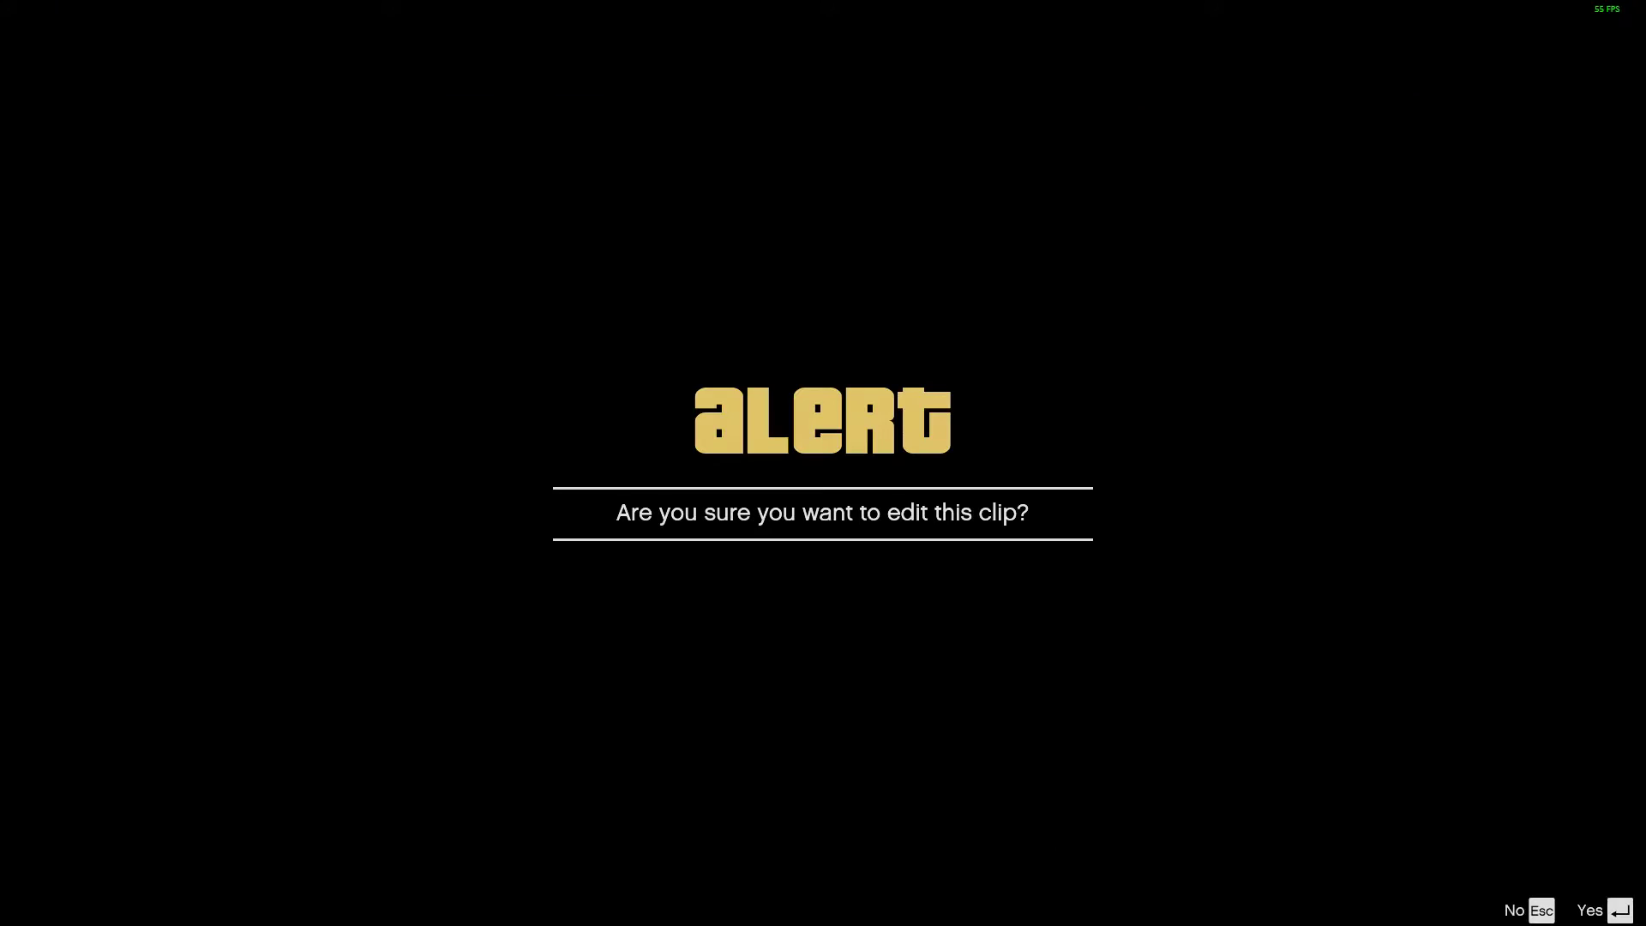
key("Return")
key("Down")
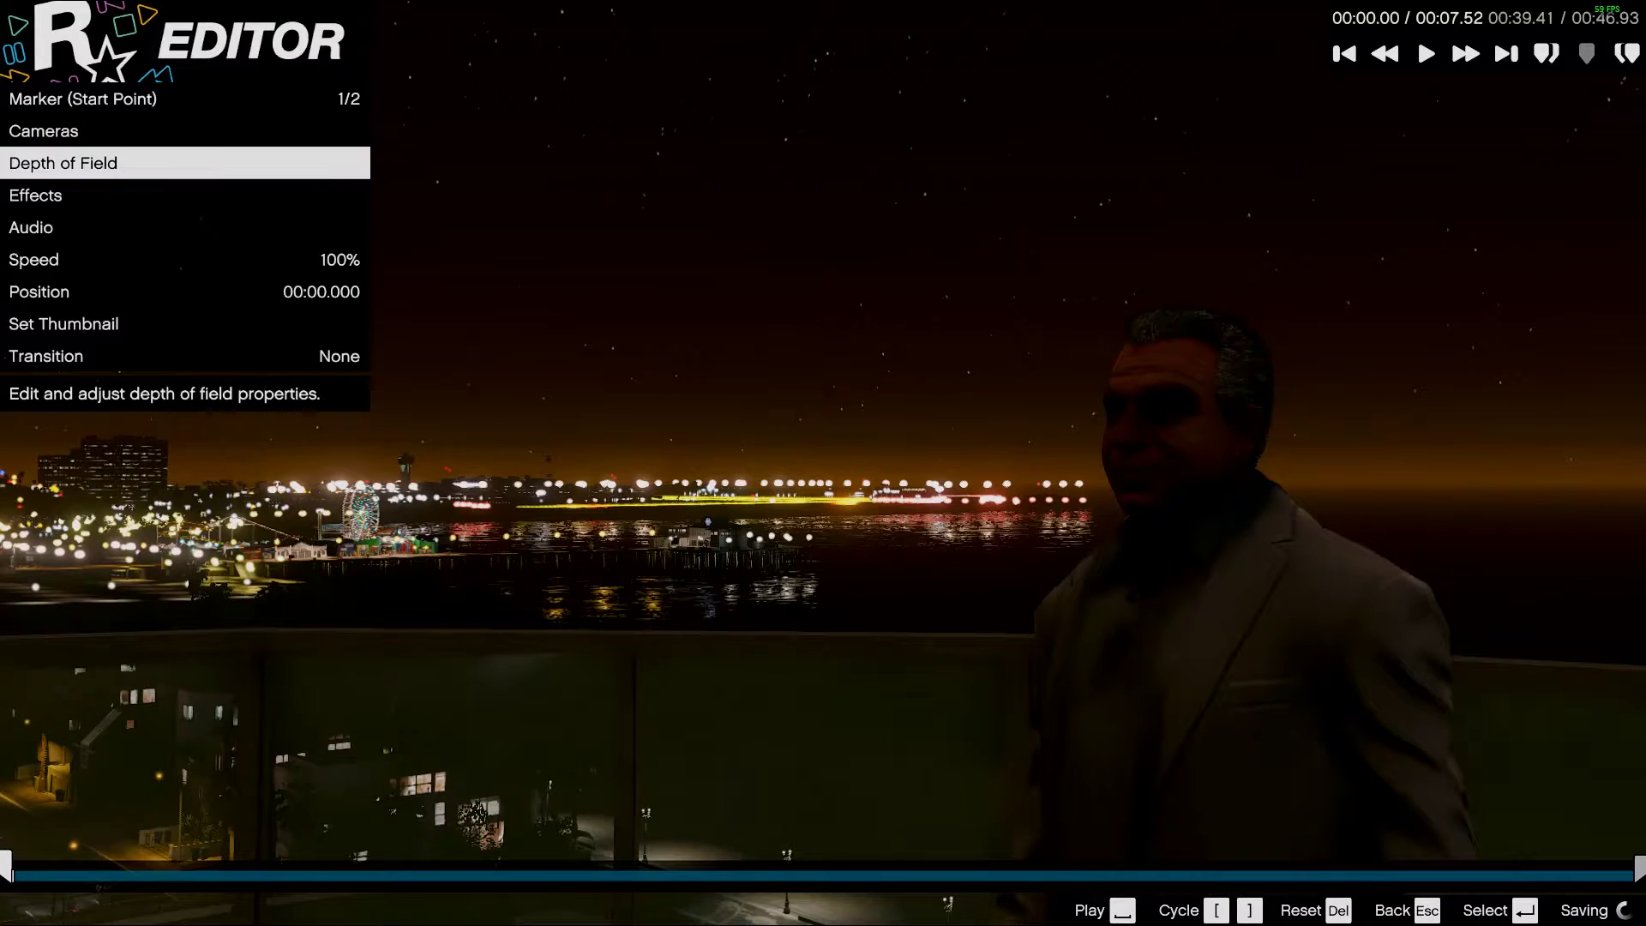
key("Down")
key("Return")
- Preview the available visual filters on the start marker, including Albuquerque, Touch of Evil, Inferno and Glacial, ending on No Filter
key("Right")
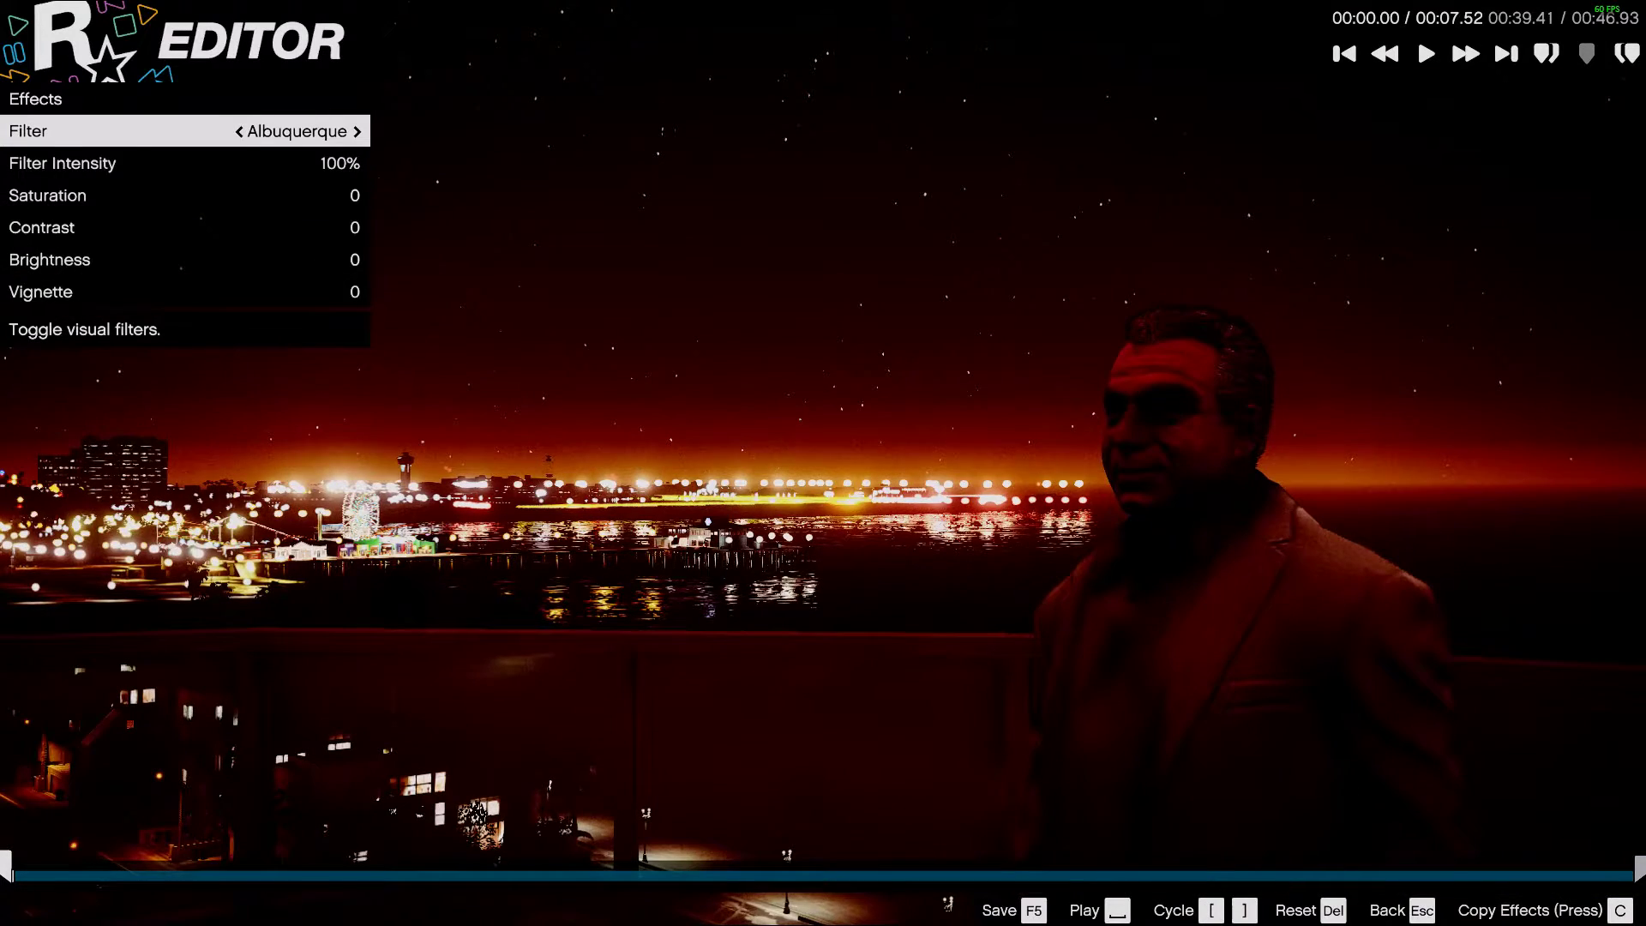
key("Right")
key("Right")
key("Right")
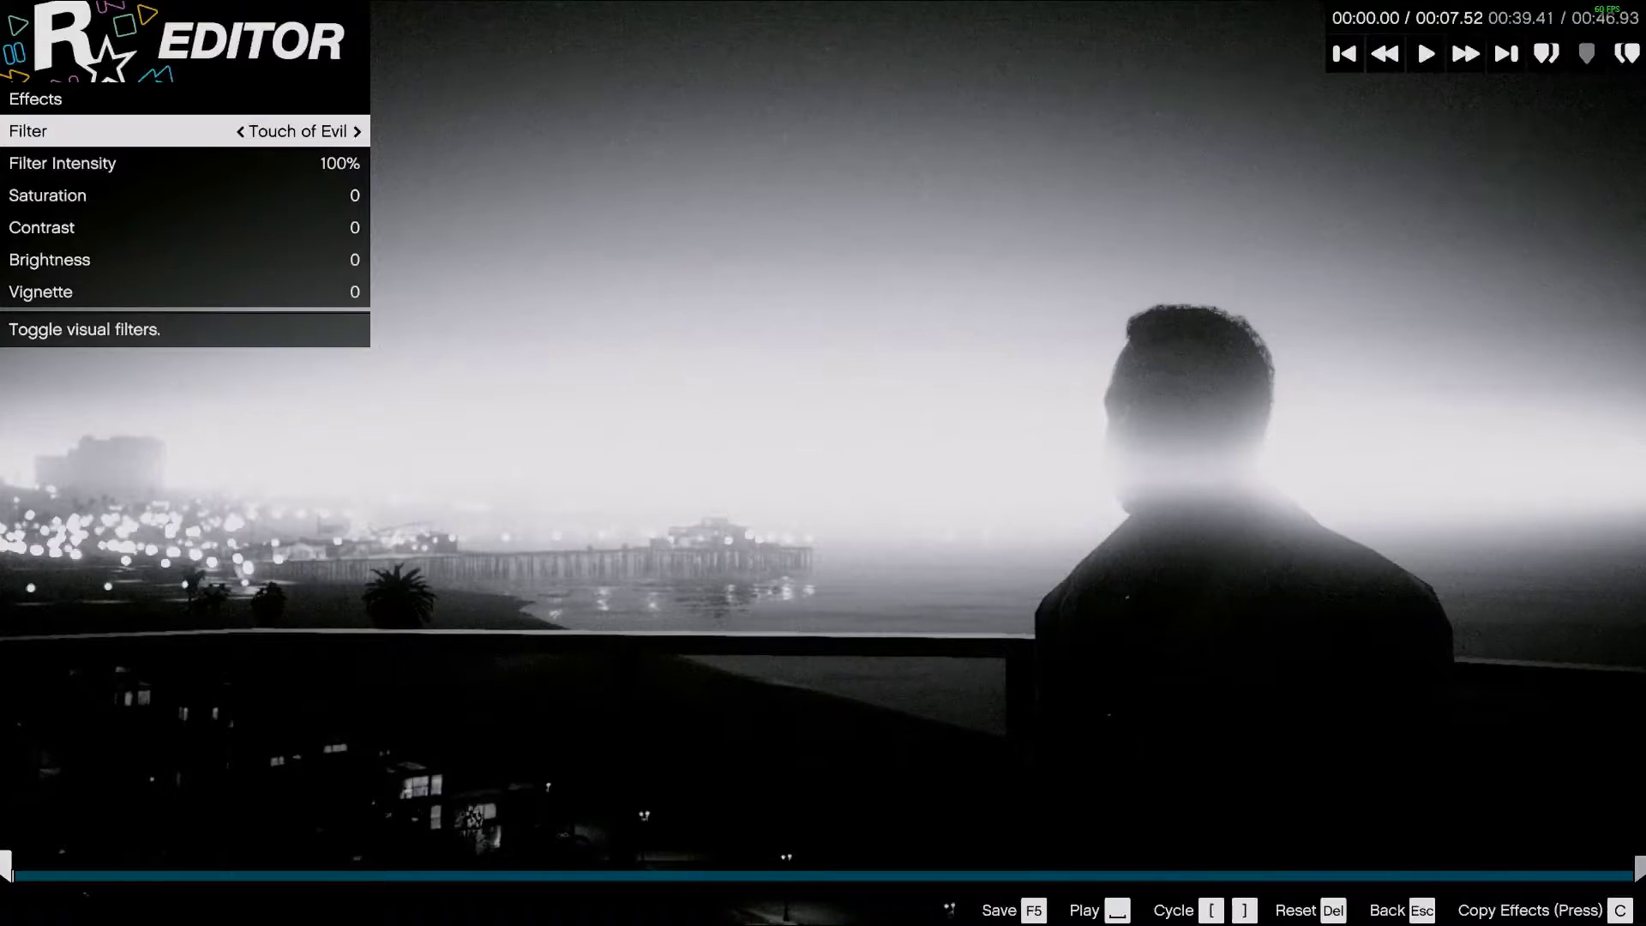
key("Right")
key("Right")
key("Right")
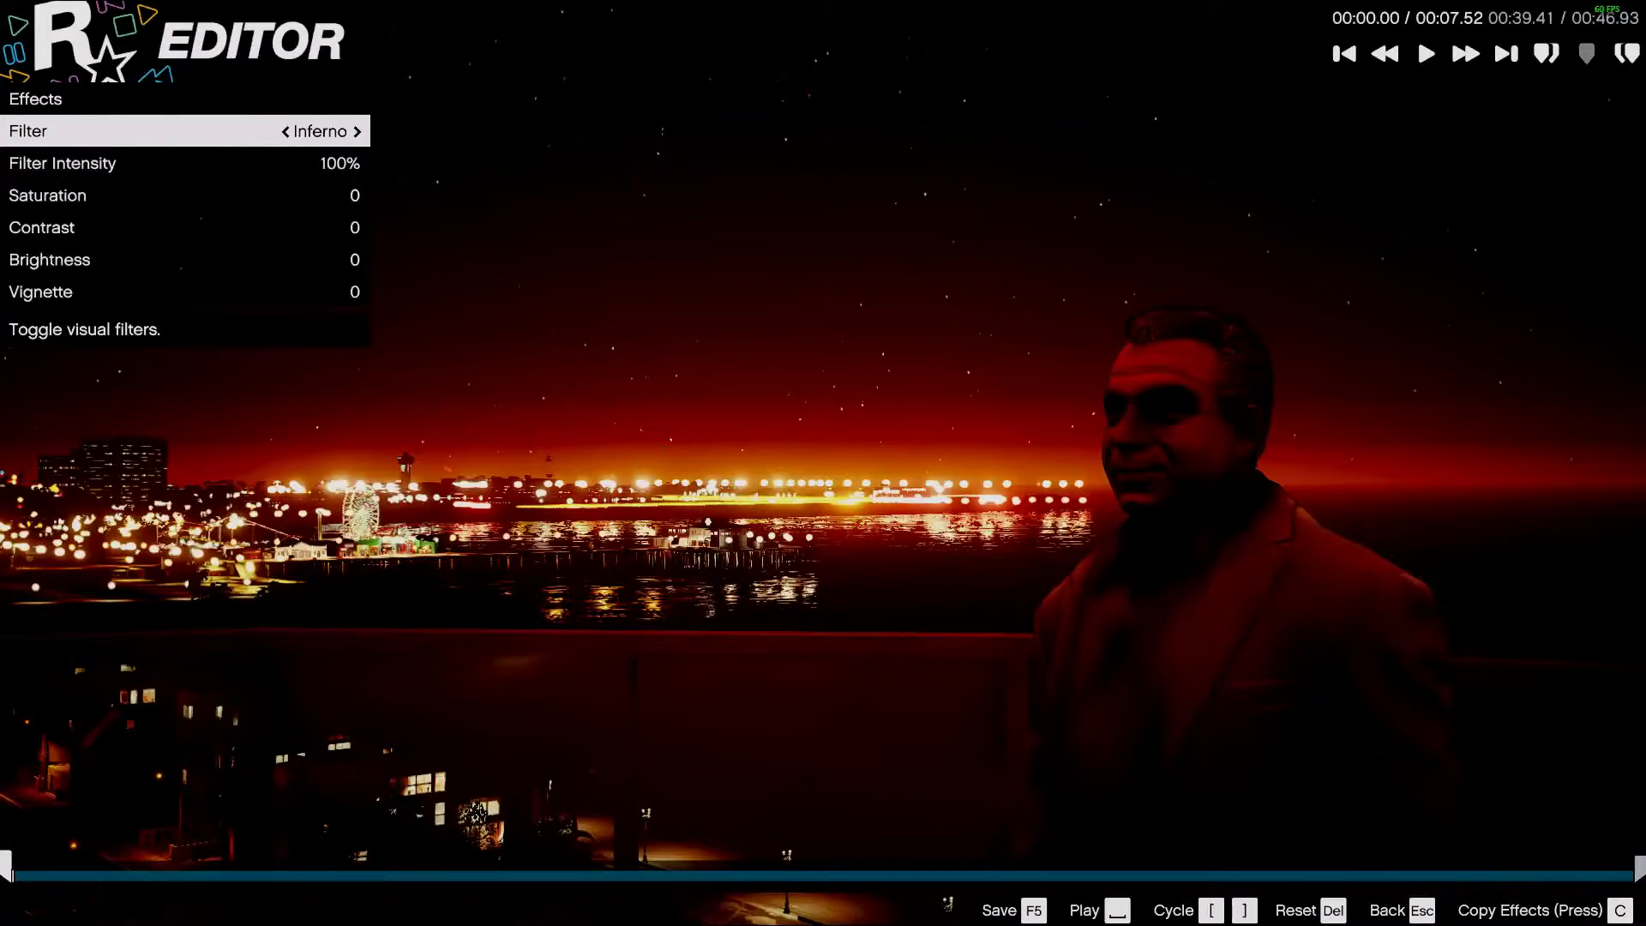
key("Right")
key("Right")
key("Right")
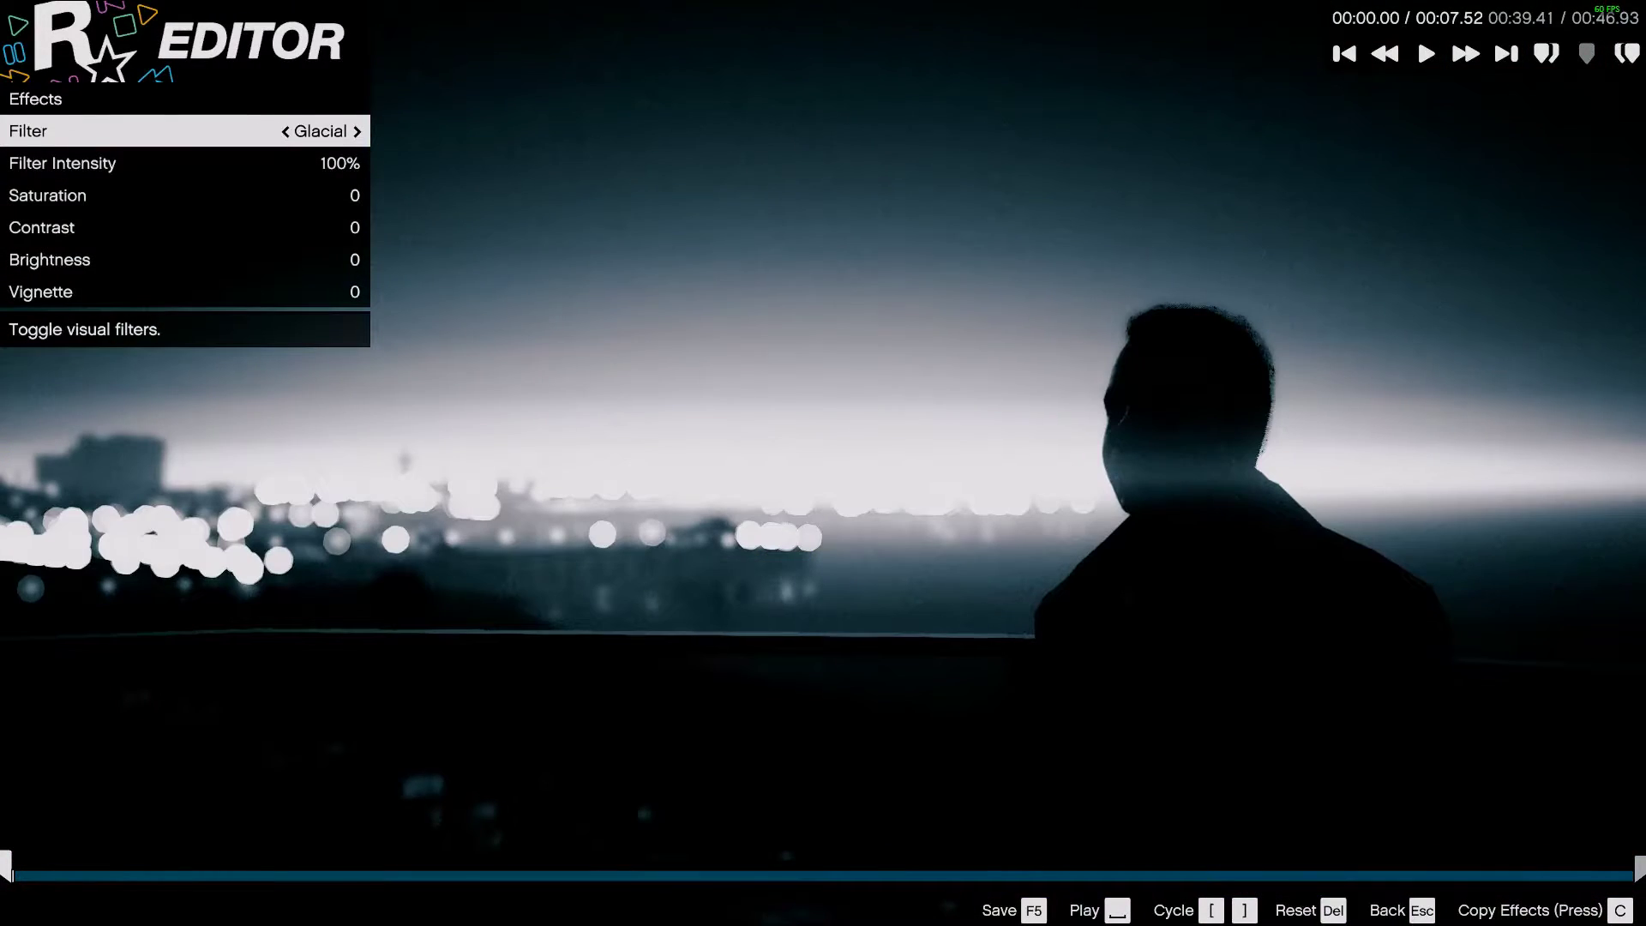
key("Right")
key("Right")
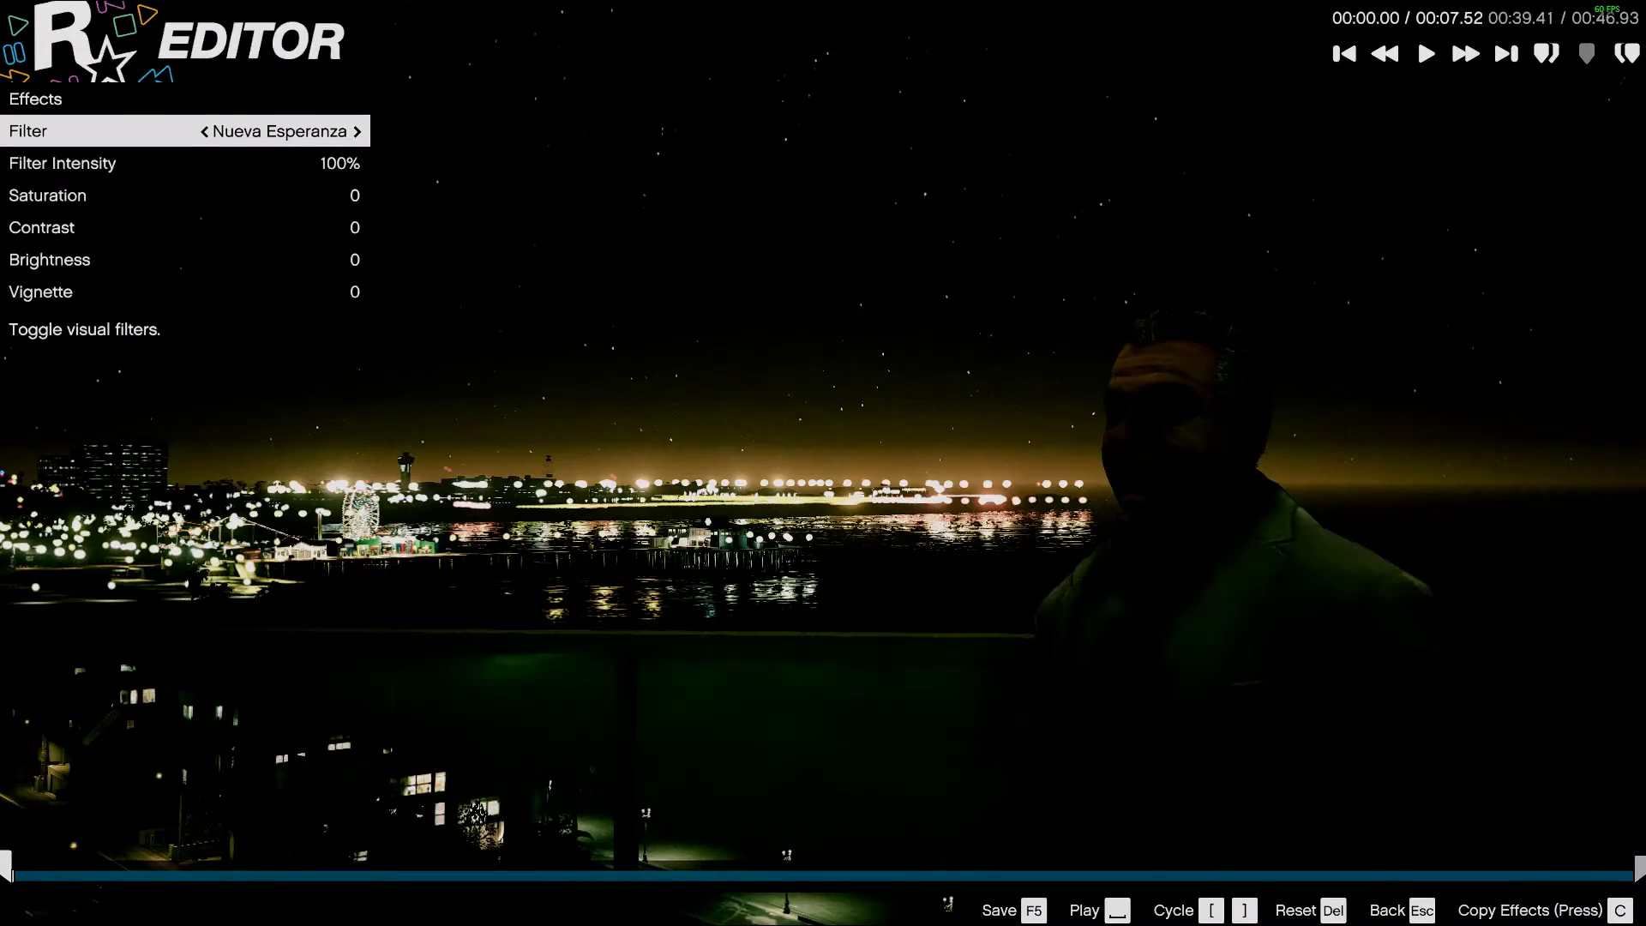
key("Right")
key("Right")
key("Right")
key("Right")
key("Right")
key("Right")
key("Right")
key("Right")
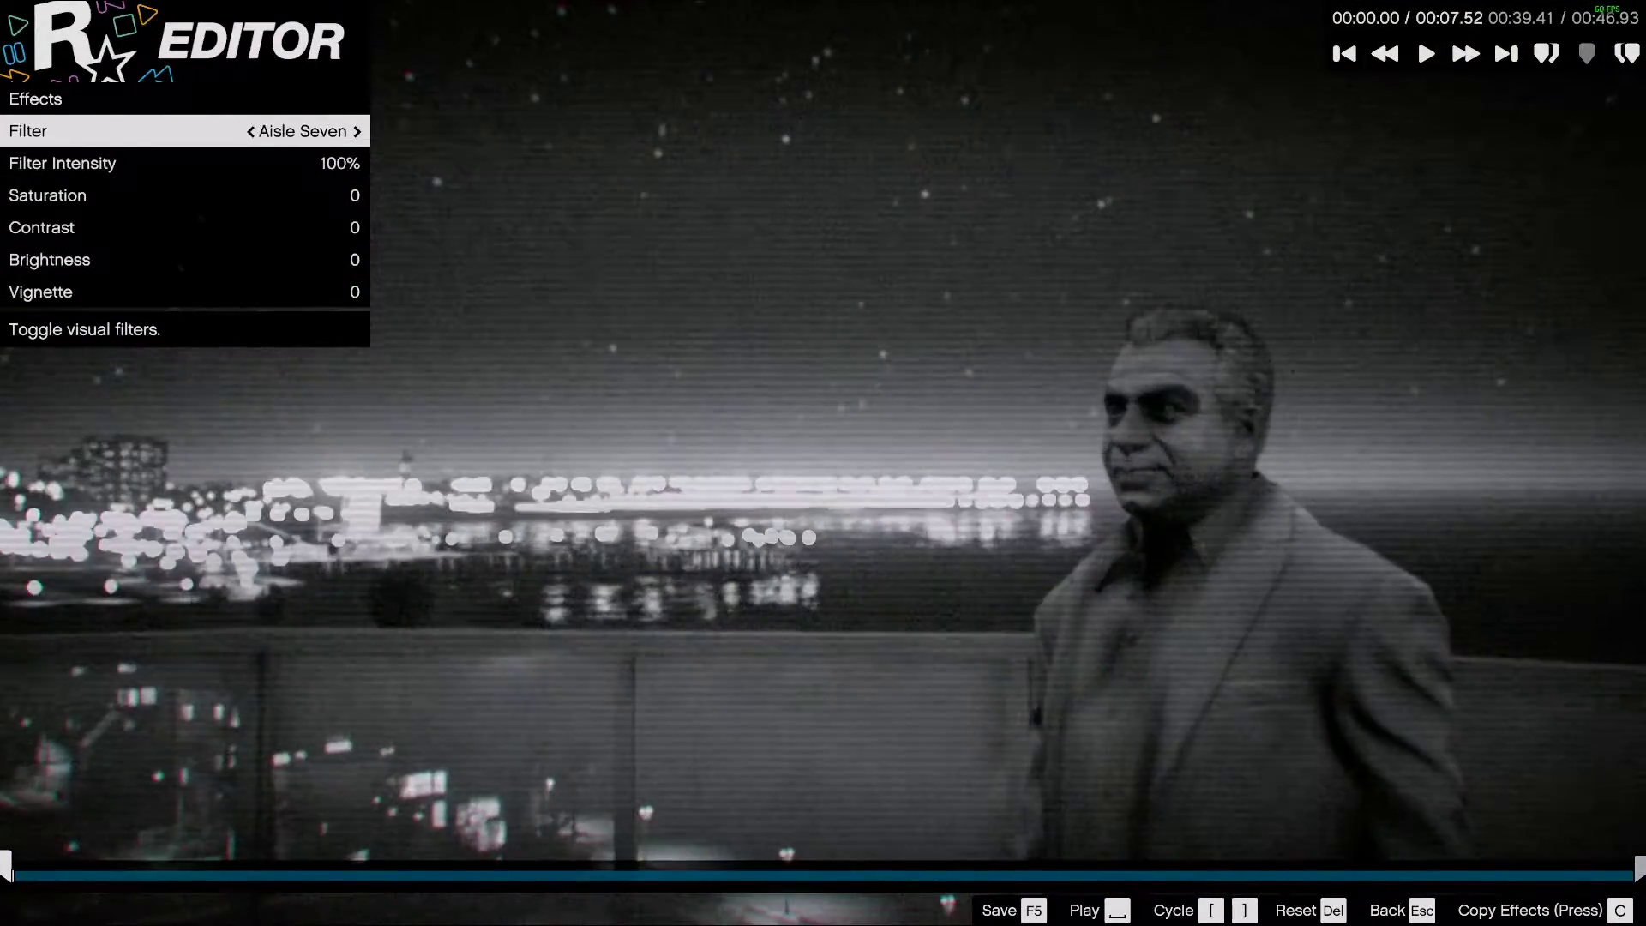
key("Right")
key("Right")
key("Right")
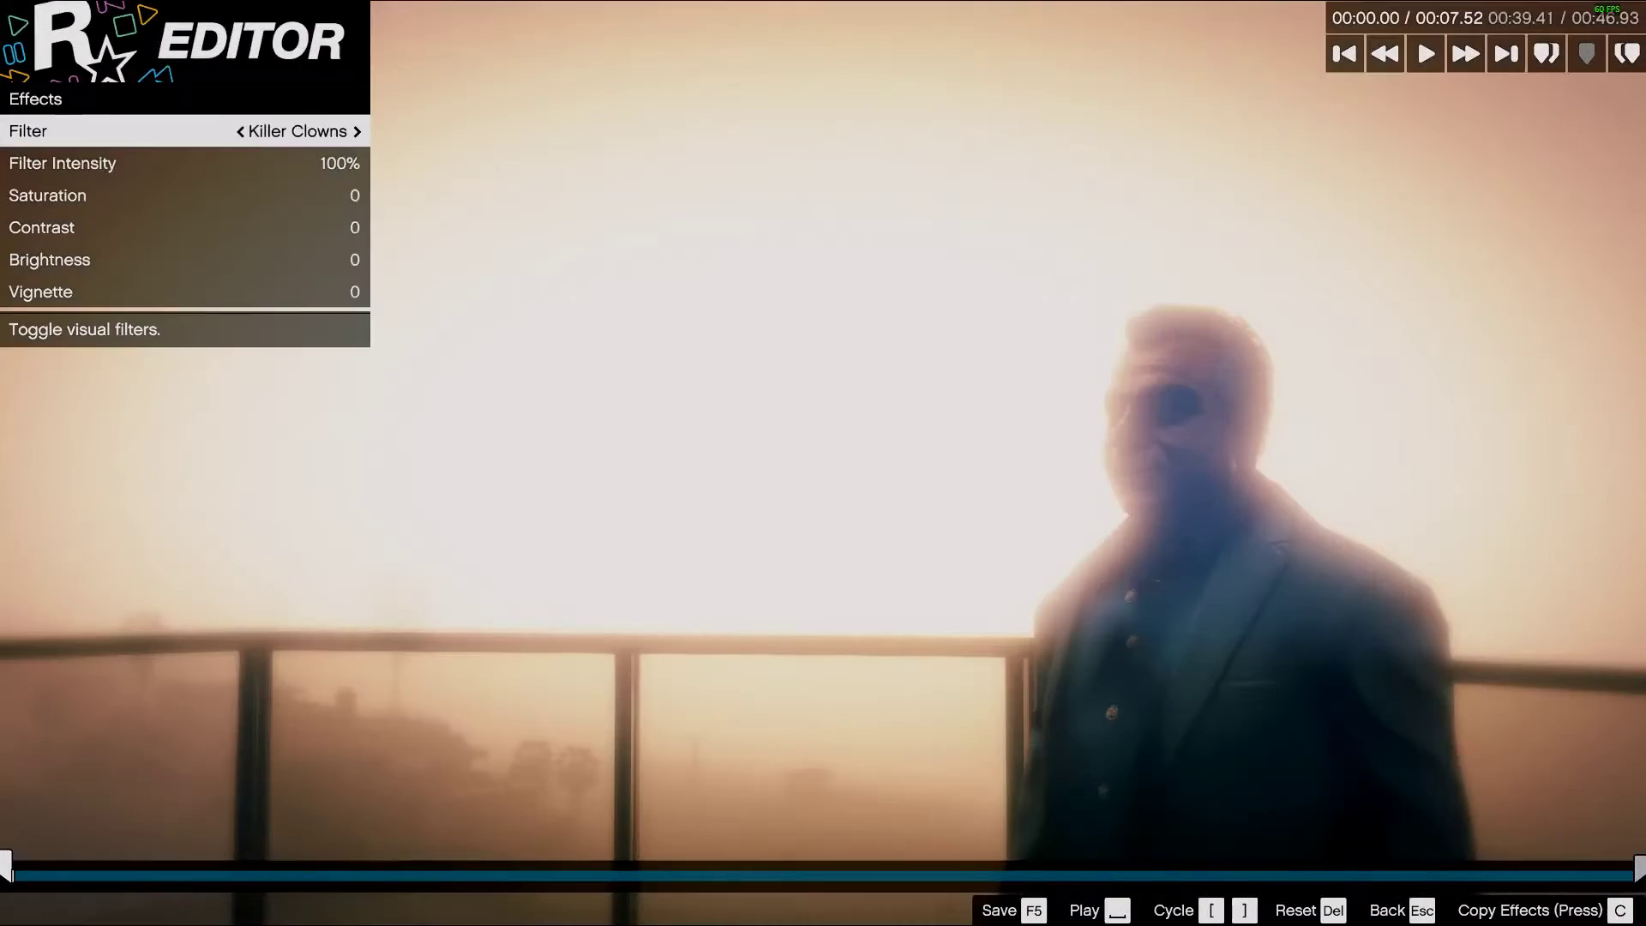
key("Right")
key("Right")
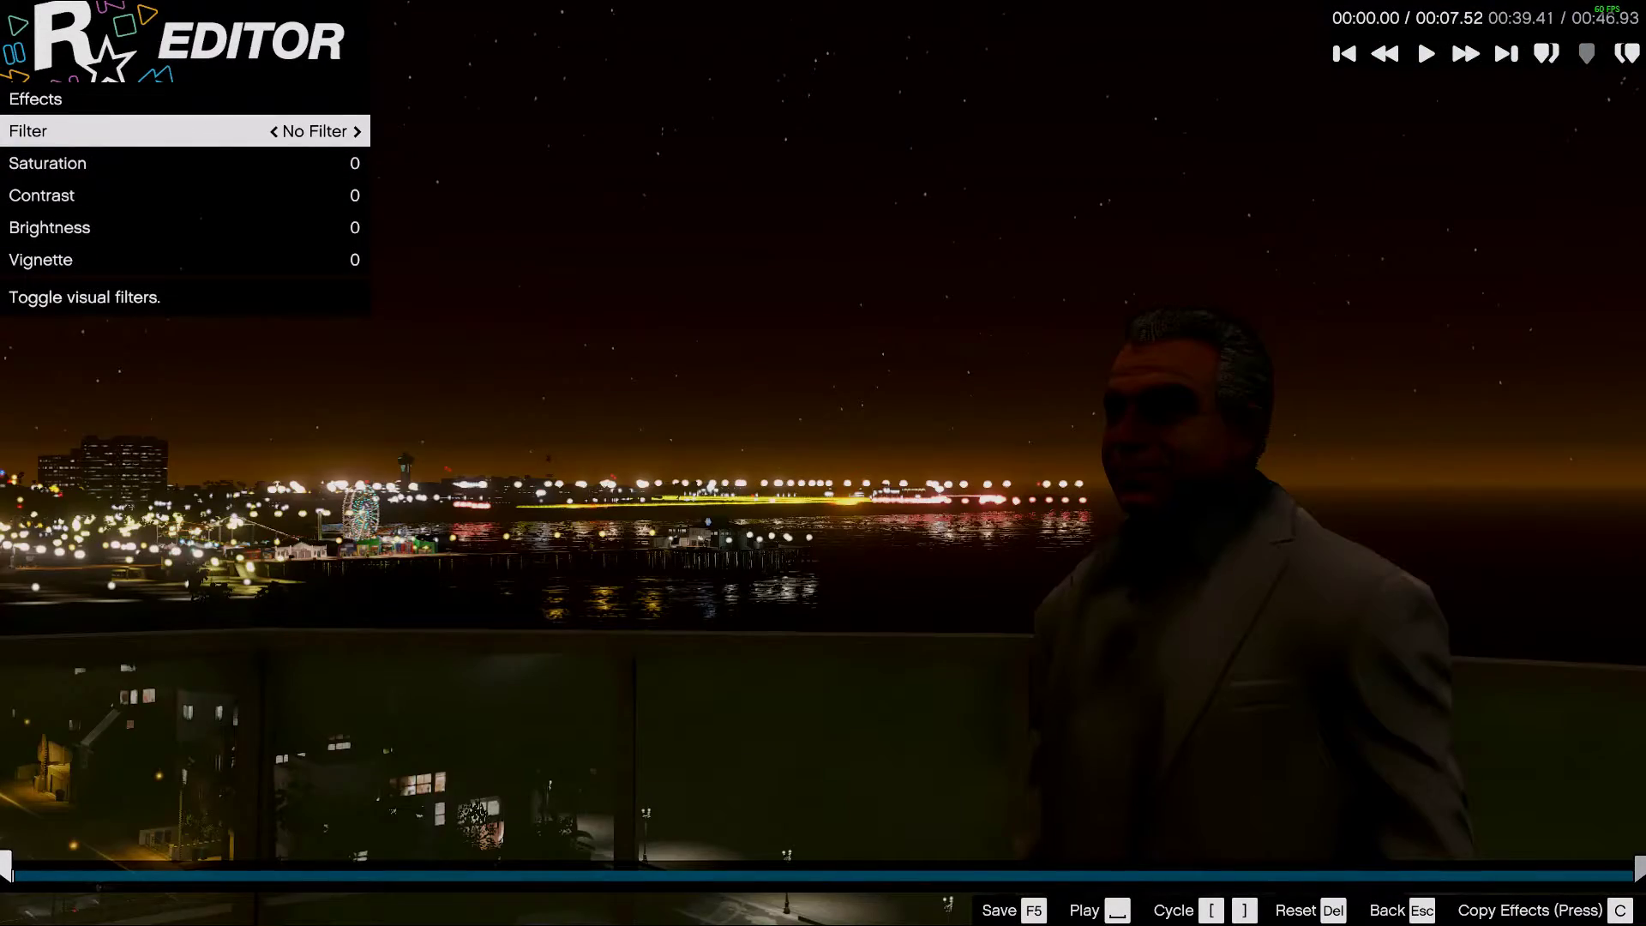
- Browse the filters again past Purple Haze and apply Hey Girl to the start marker
key("Right")
key("Right")
key("Right")
key("Right")
key("Right")
key("Right")
key("Right")
key("Right")
key("Right")
key("Right")
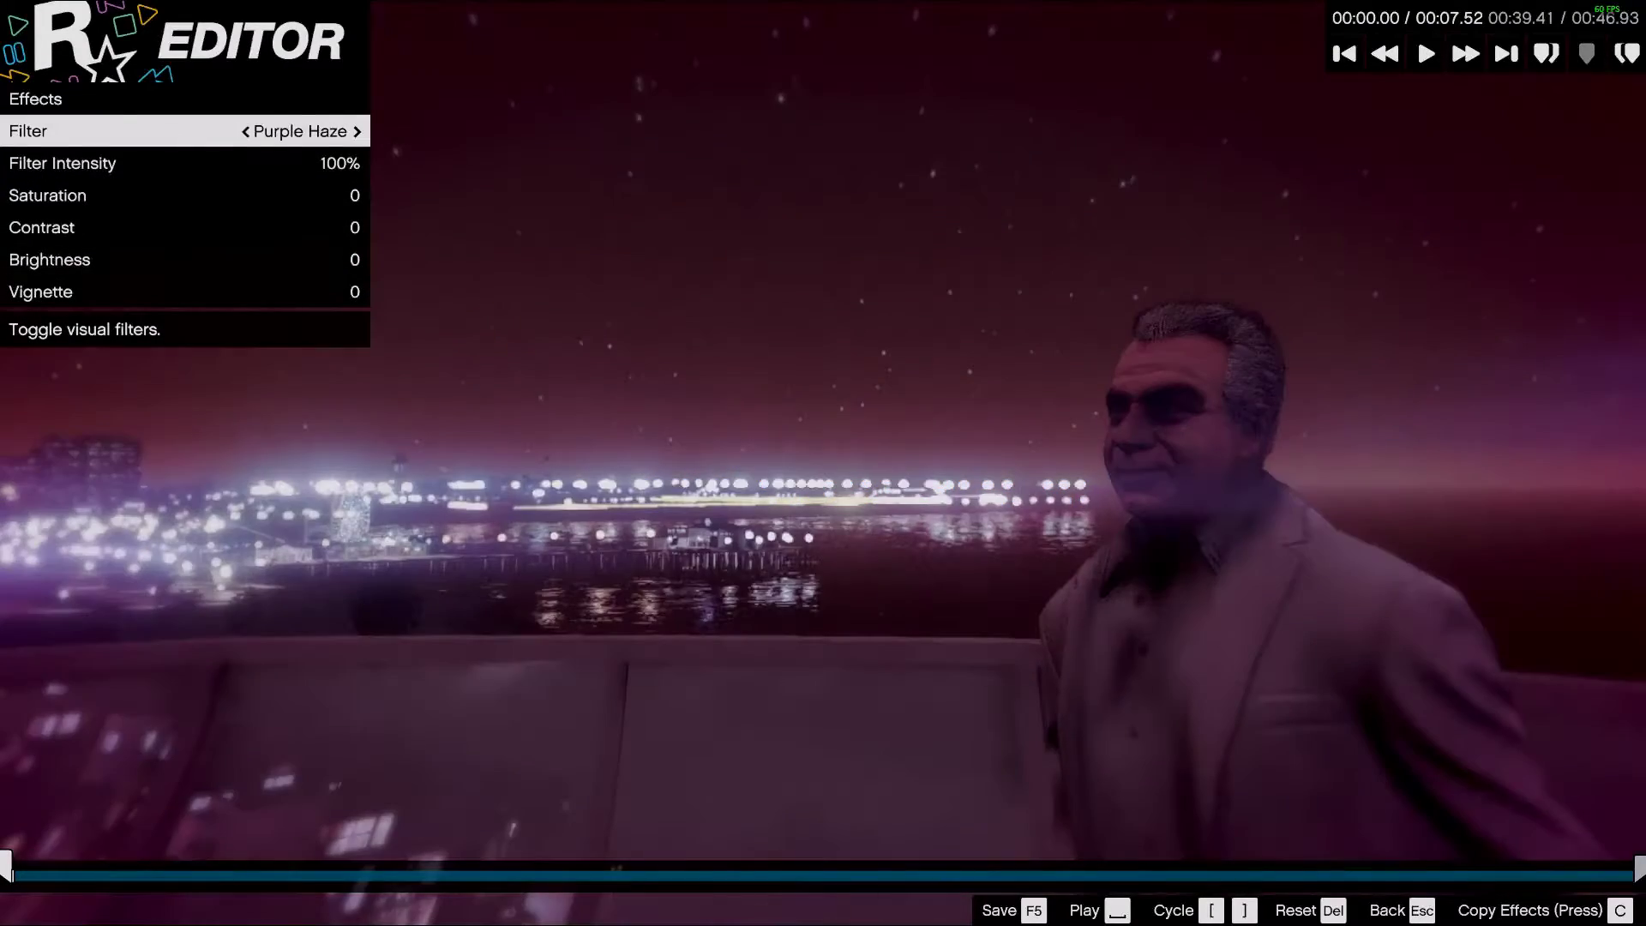
key("Right")
key("Right")
key("Right")
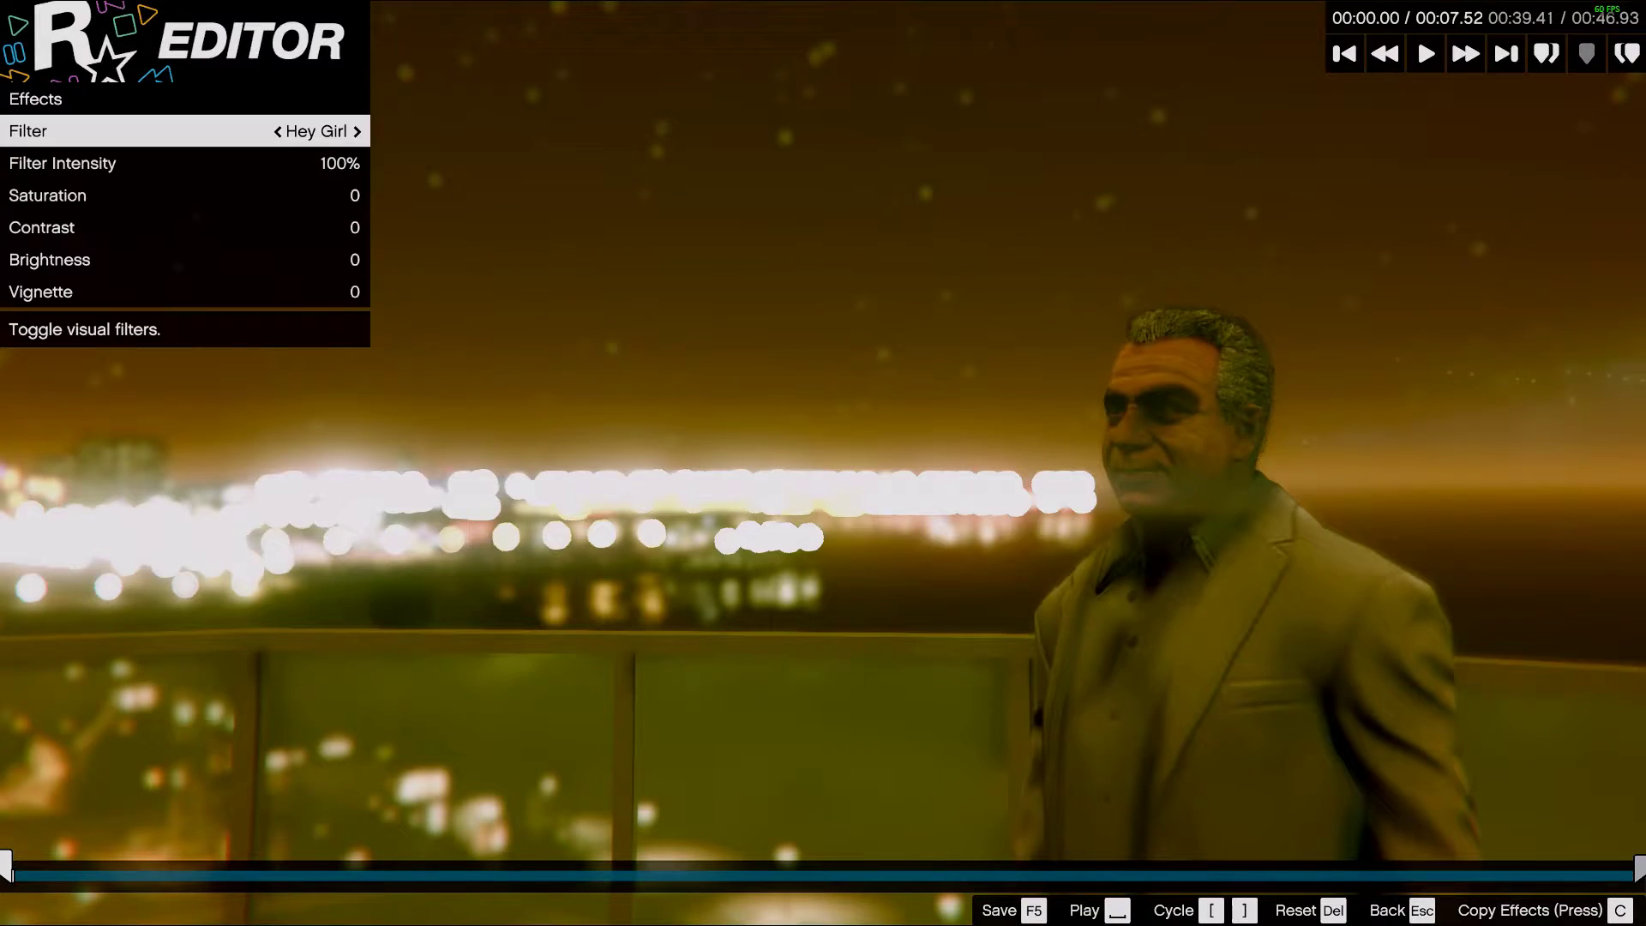
- Try different intensities for the Hey Girl filter, including 40% and 50%, and leave it at 30%
key("Down")
key("Left")
key("Left")
key("Left")
key("Left")
key("Left")
key("Left")
key("Left")
key("Left")
key("Left")
key("Right")
key("Right")
key("Left")
key("Left")
key("Left")
key("Right")
key("Right")
key("Right")
key("Right")
key("Right")
key("Right")
key("Left")
key("Left")
key("Left")
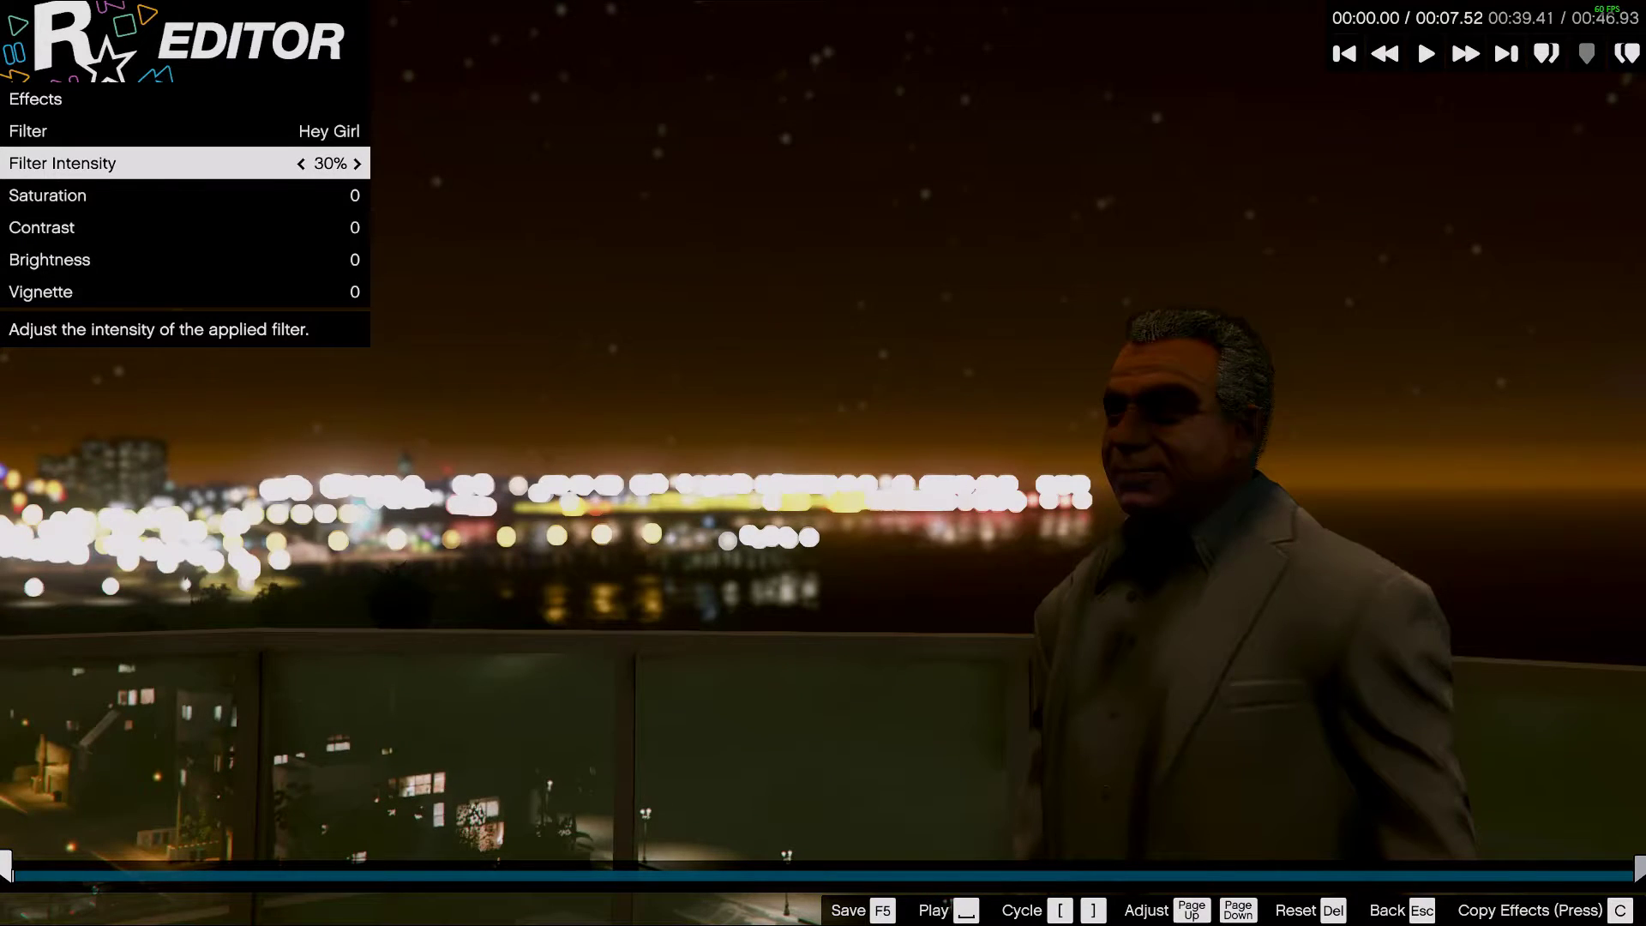
key("Left")
key("Left")
key("Left")
key("Right")
key("Right")
key("Right")
key("Right")
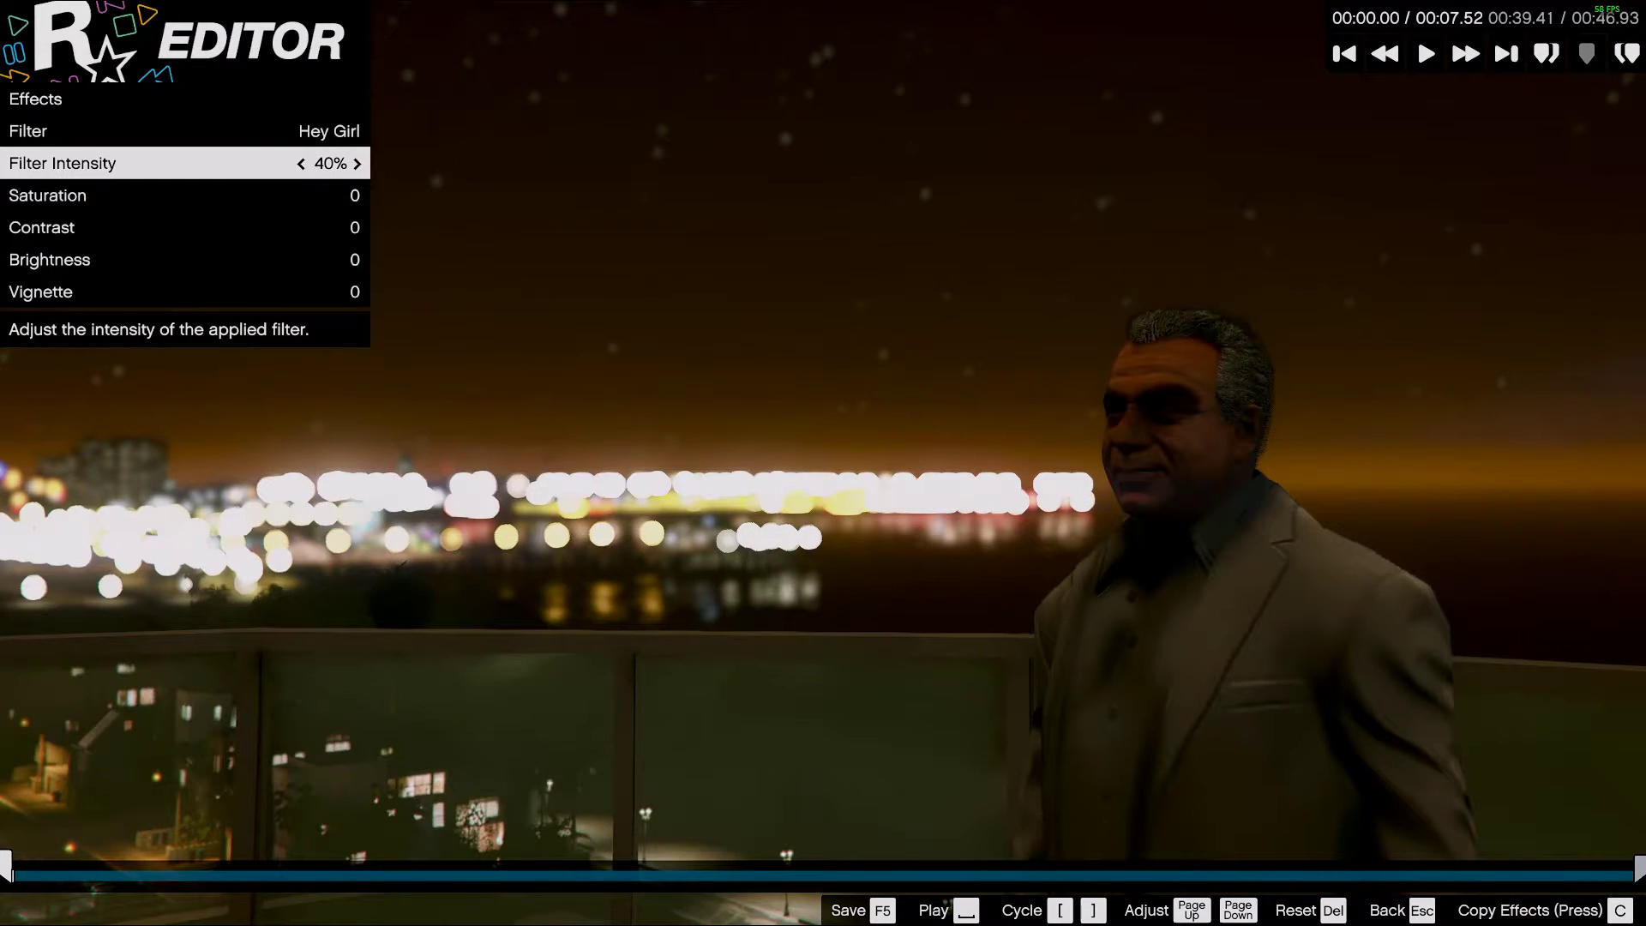
key("Right")
key("Right")
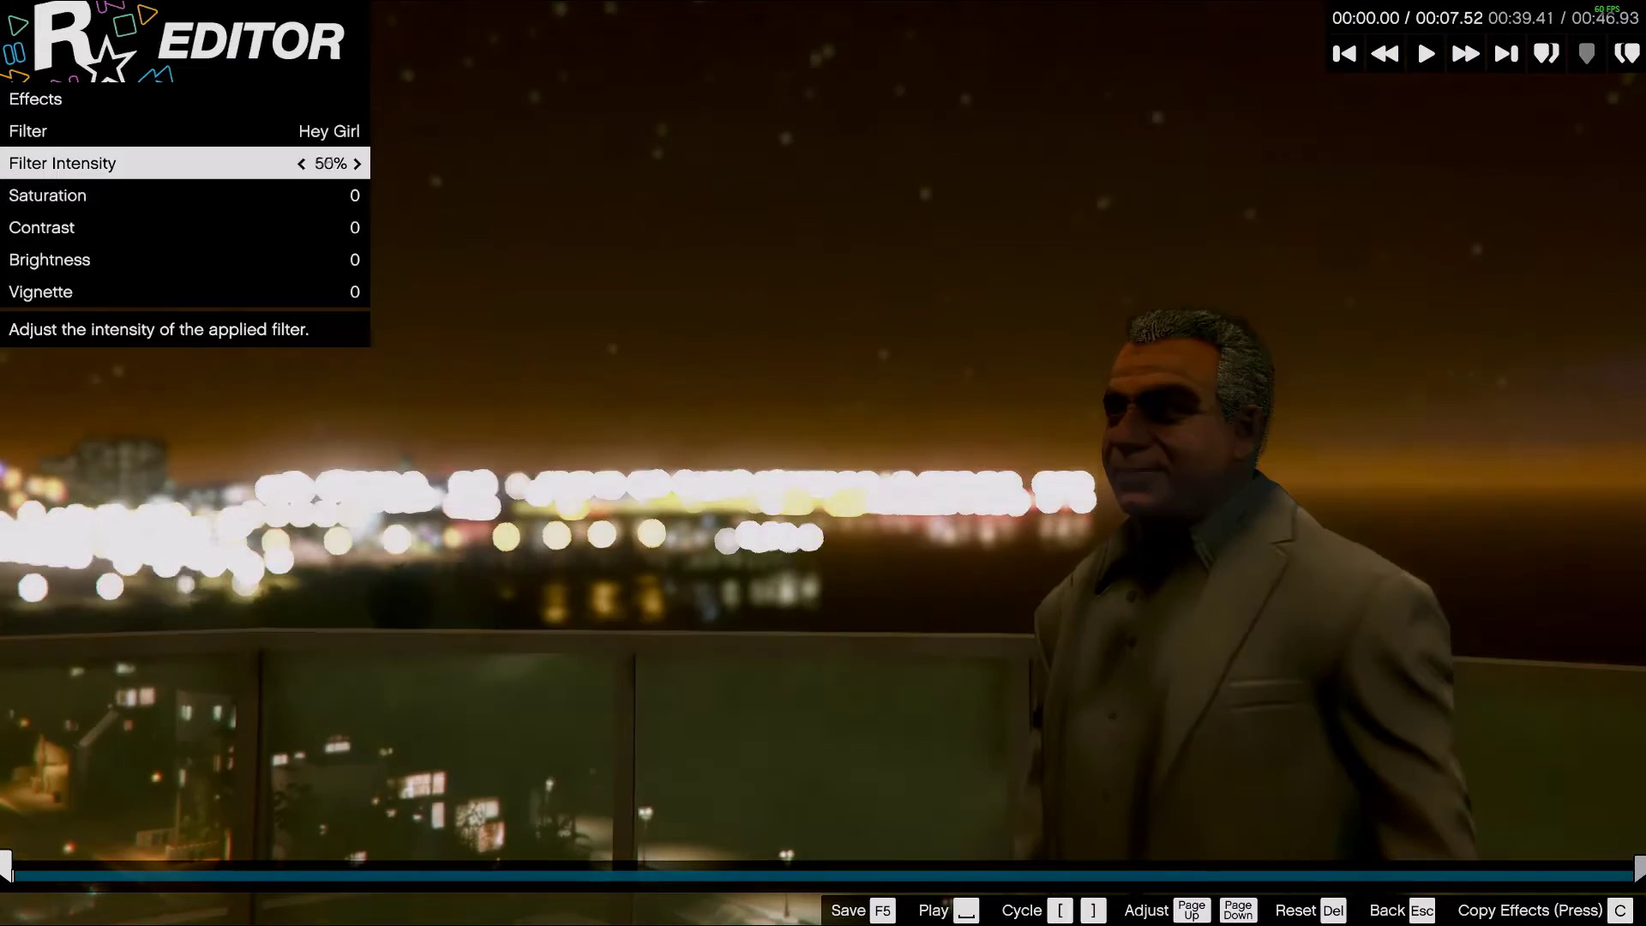
key("Left")
key("Left")
key("Left")
- Try the Purple Haze filter at 30% intensity, and switch the filter to Touch of Evil
key("Up")
key("Right")
key("Right")
key("Right")
key("Right")
key("Right")
key("Right")
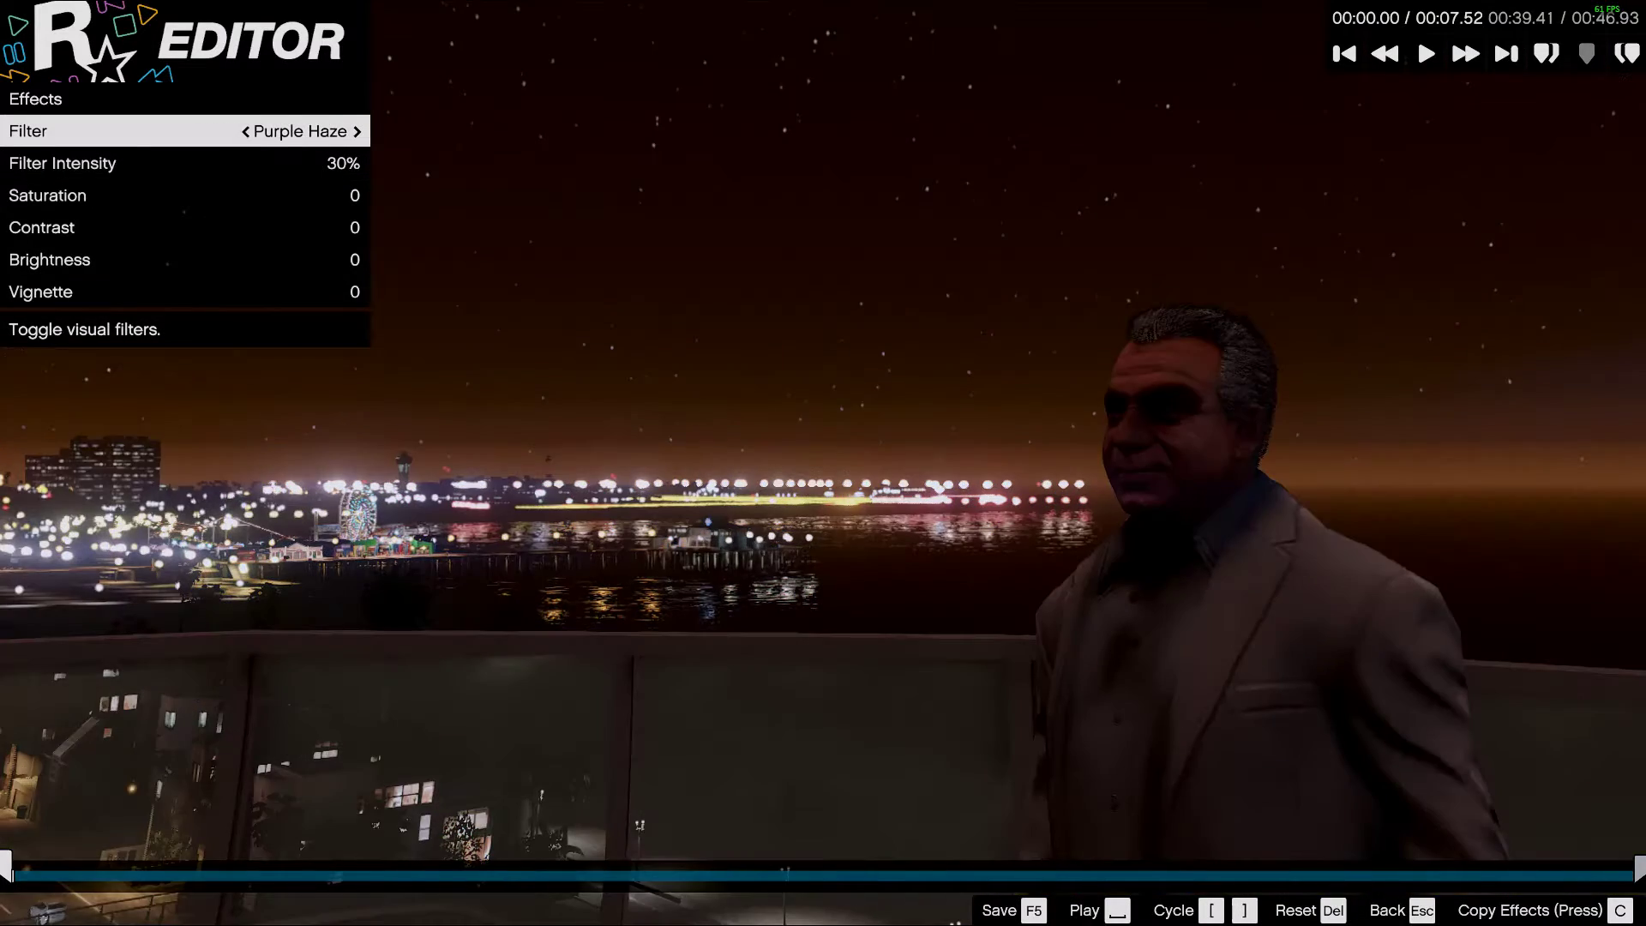
key("Left")
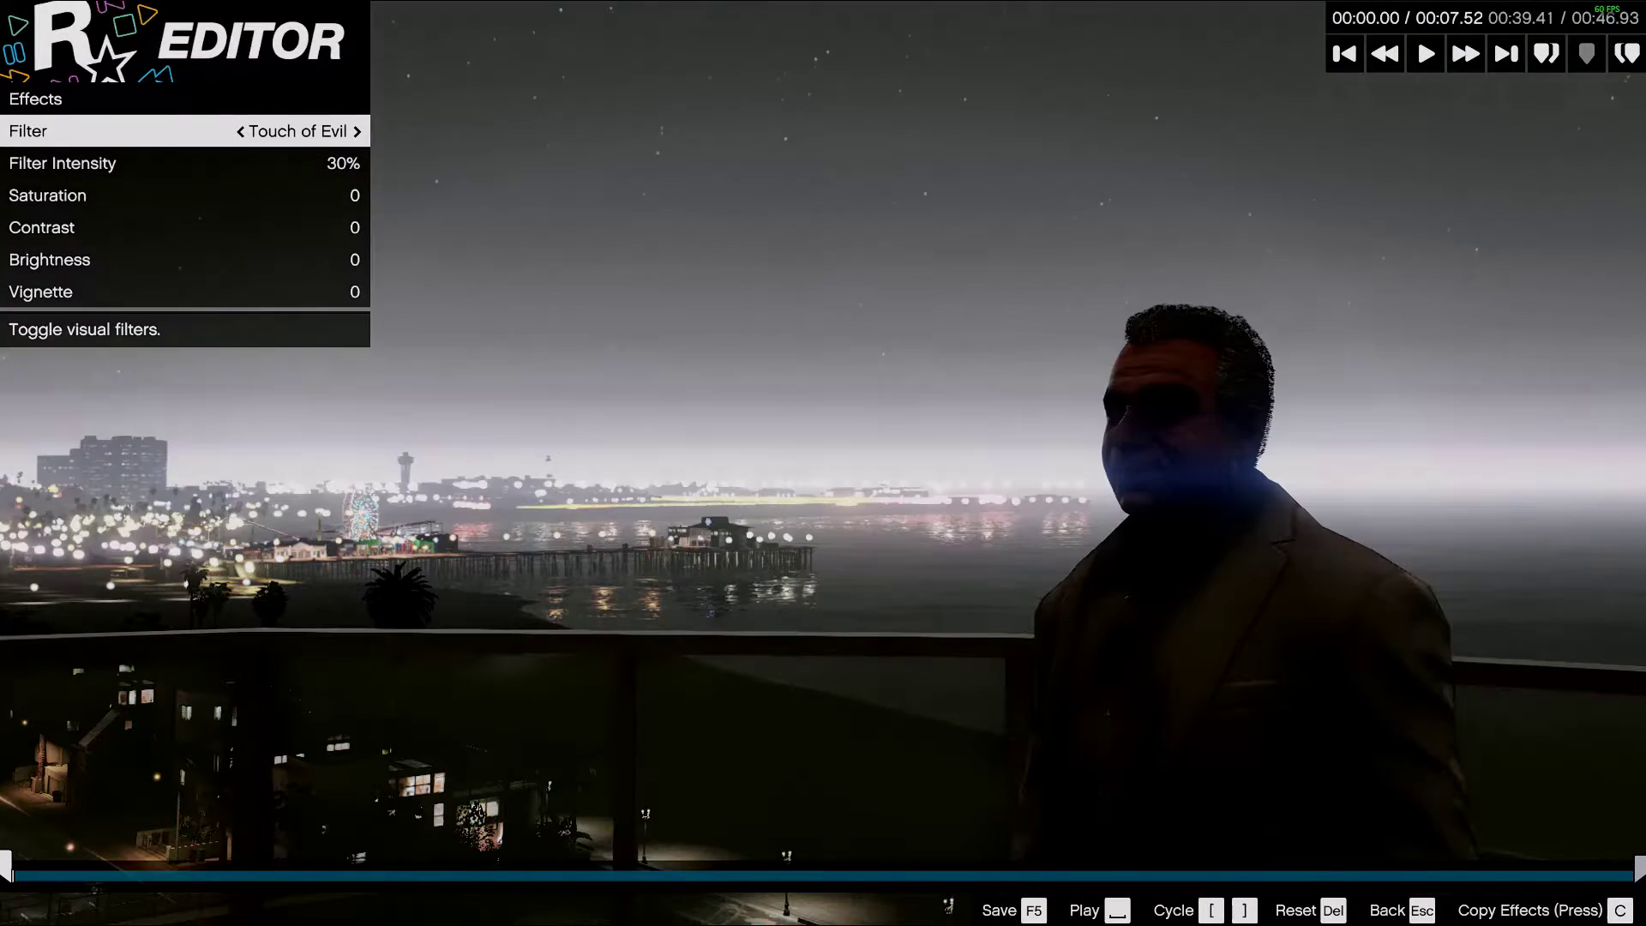
- Try reducing the Touch of Evil filter's intensity to 10% or below
key("Down")
key("Left")
key("Left")
key("Left")
key("Right")
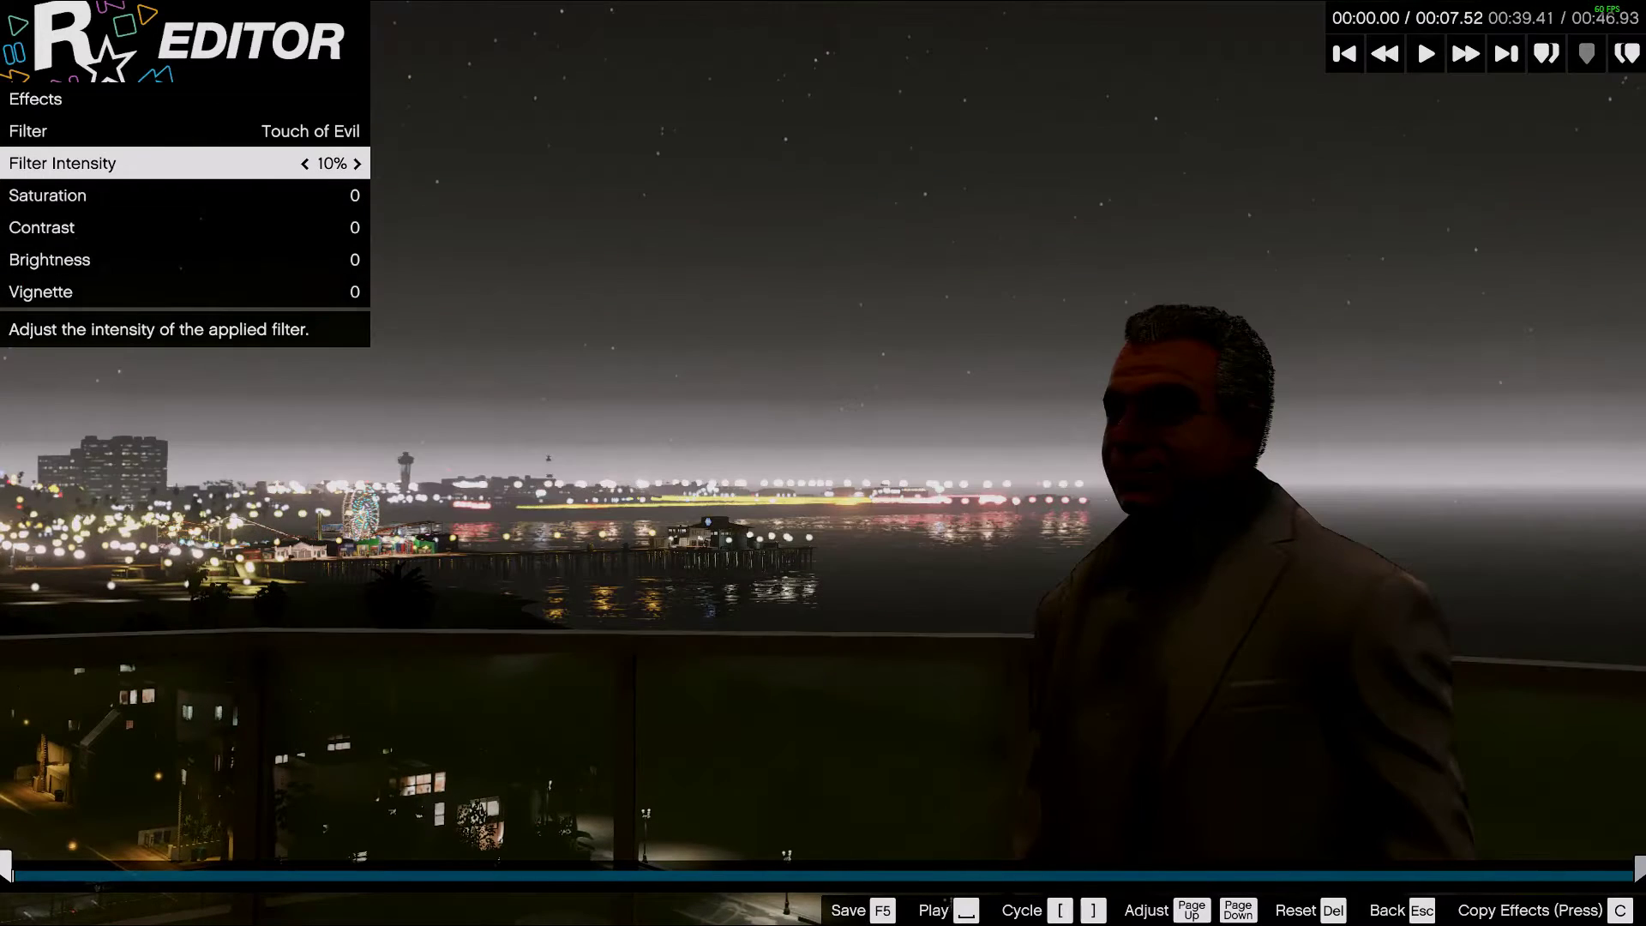
key("Left")
- Set the start marker's filter back to No Filter
key("Up")
key("Right")
key("Right")
key("Right")
key("Left")
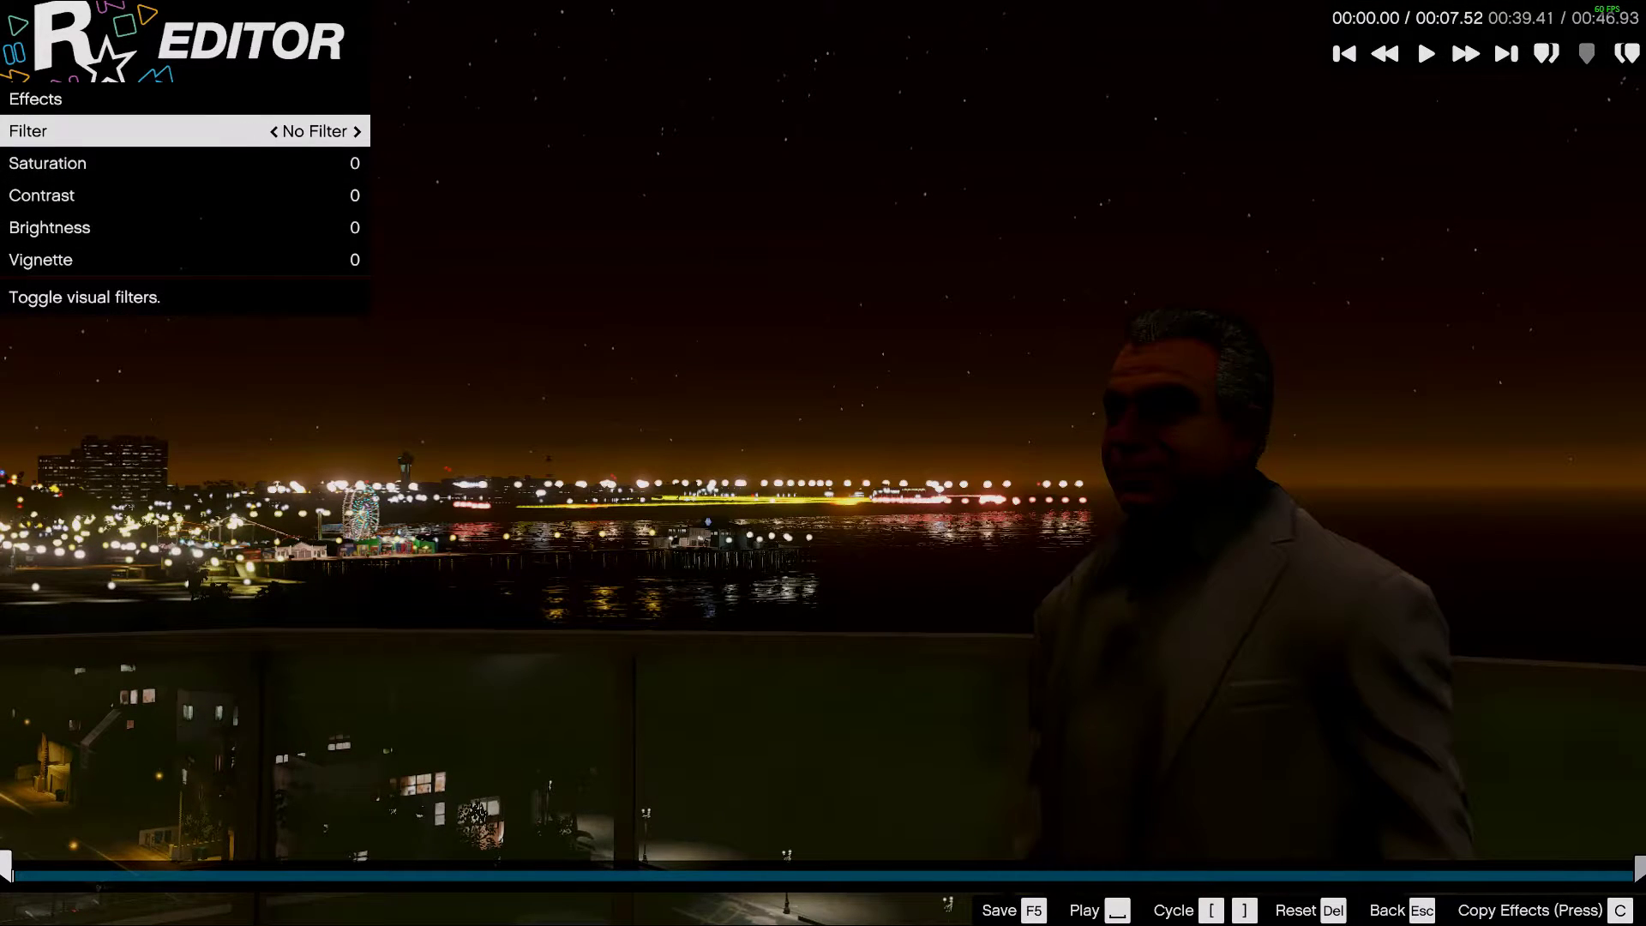
- Open the start marker's Depth of Field settings and set the focus to Custom
key("Escape")
key("Up")
key("Return")
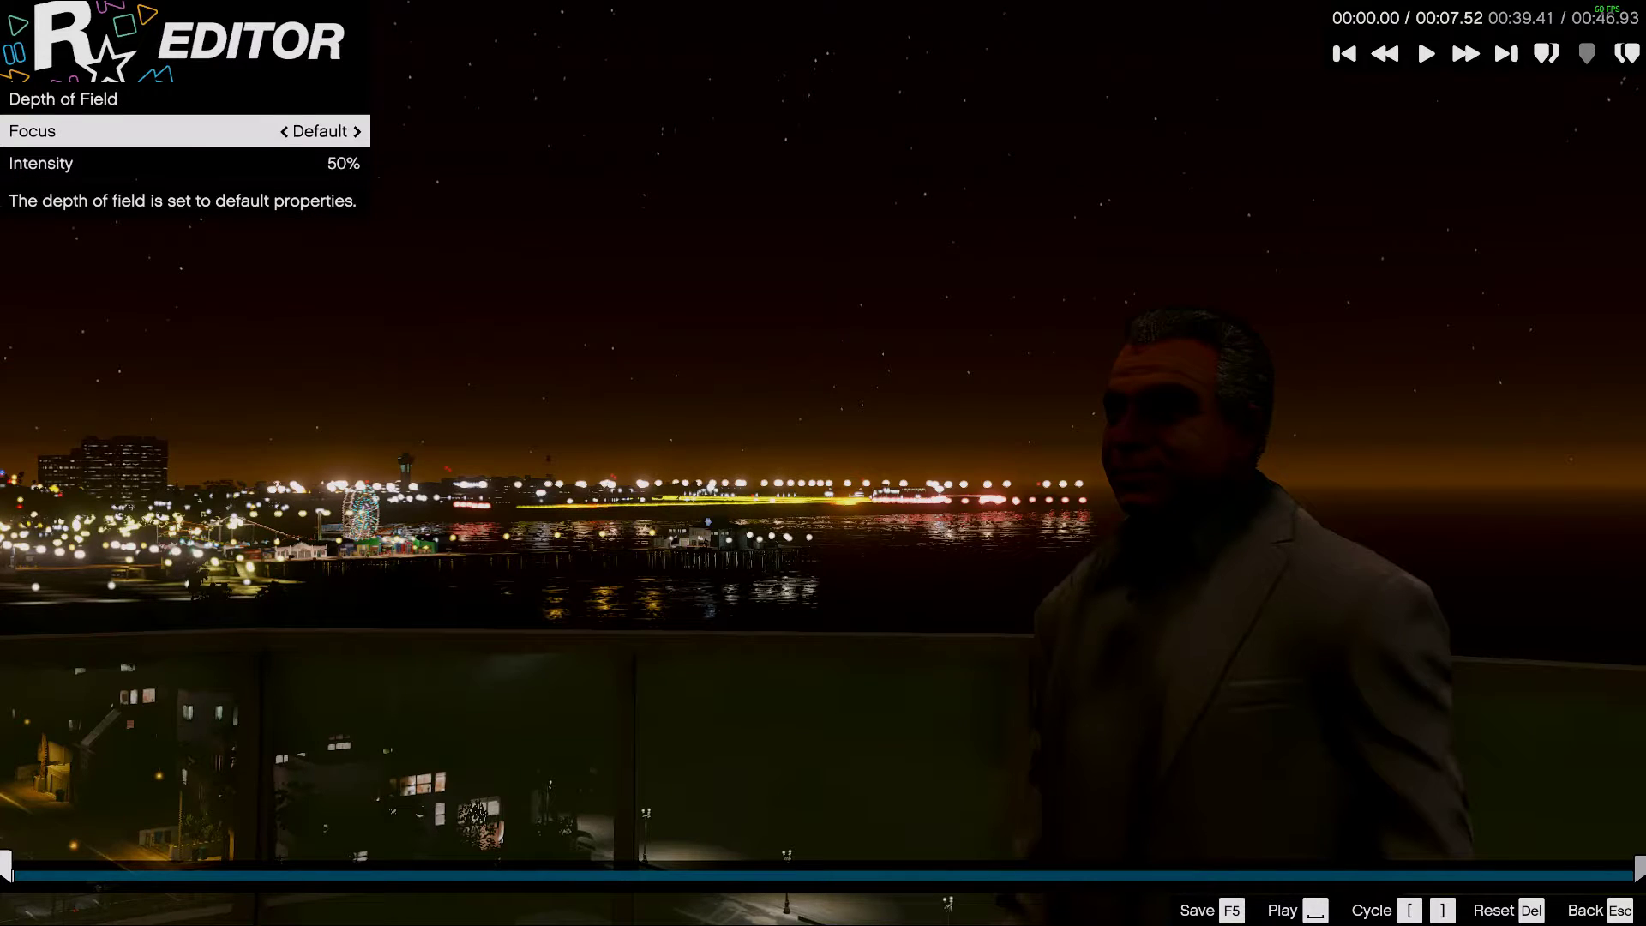
key("Right")
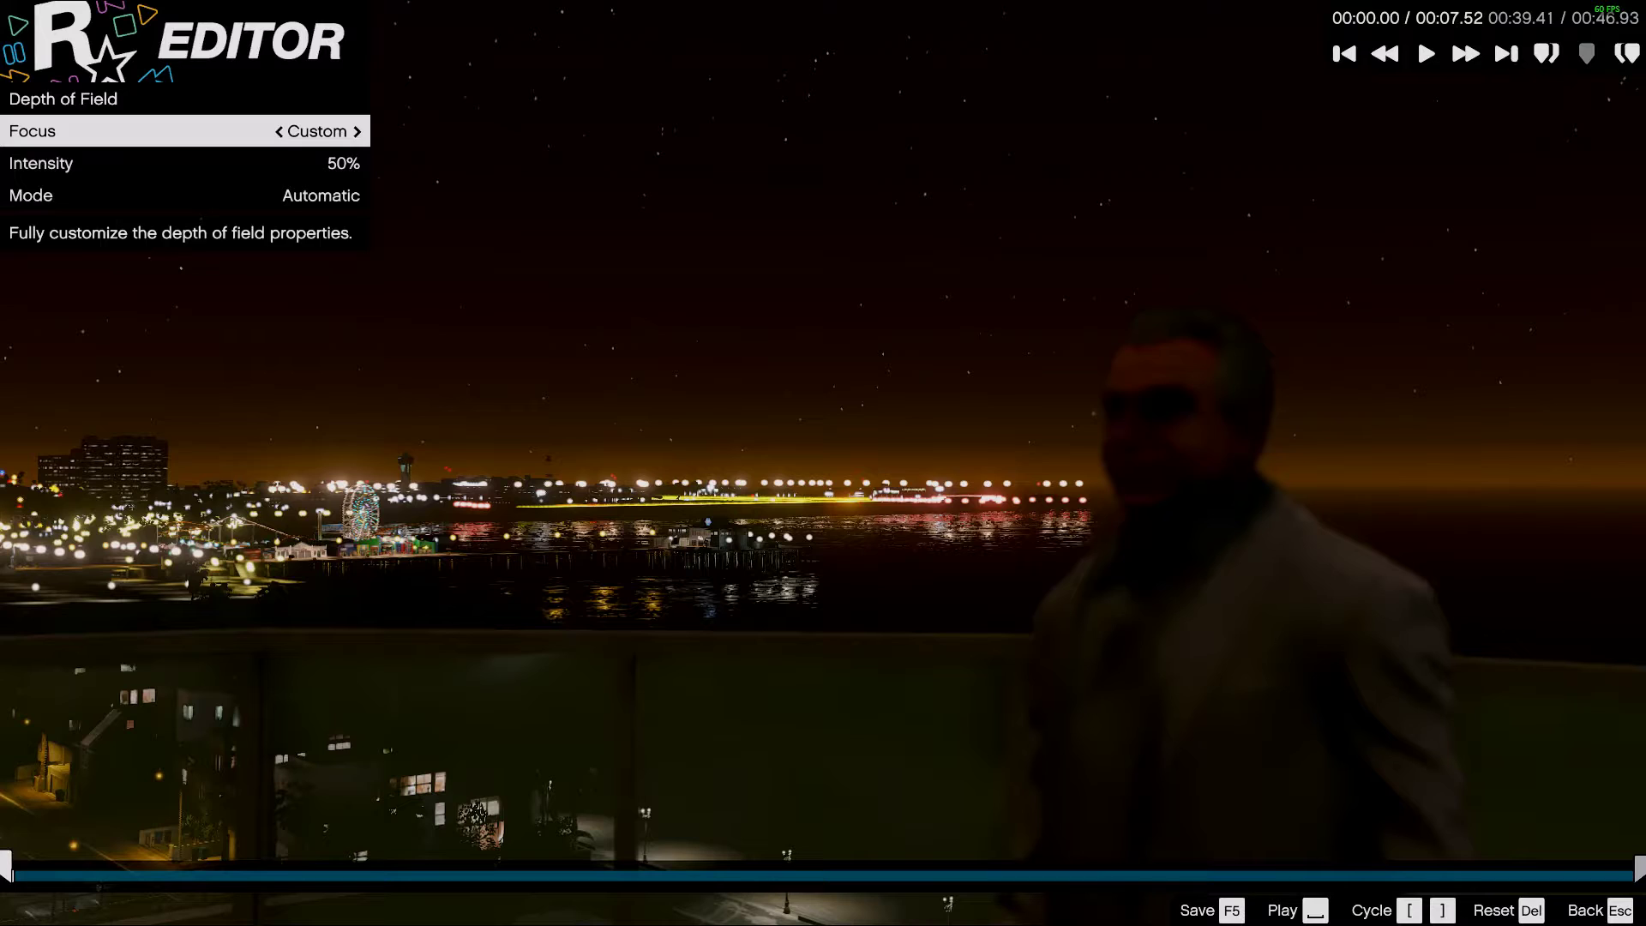
- Try the custom Depth of Field intensity at 100%, and reduce it to 0%
key("Down")
key("Right")
key("Right")
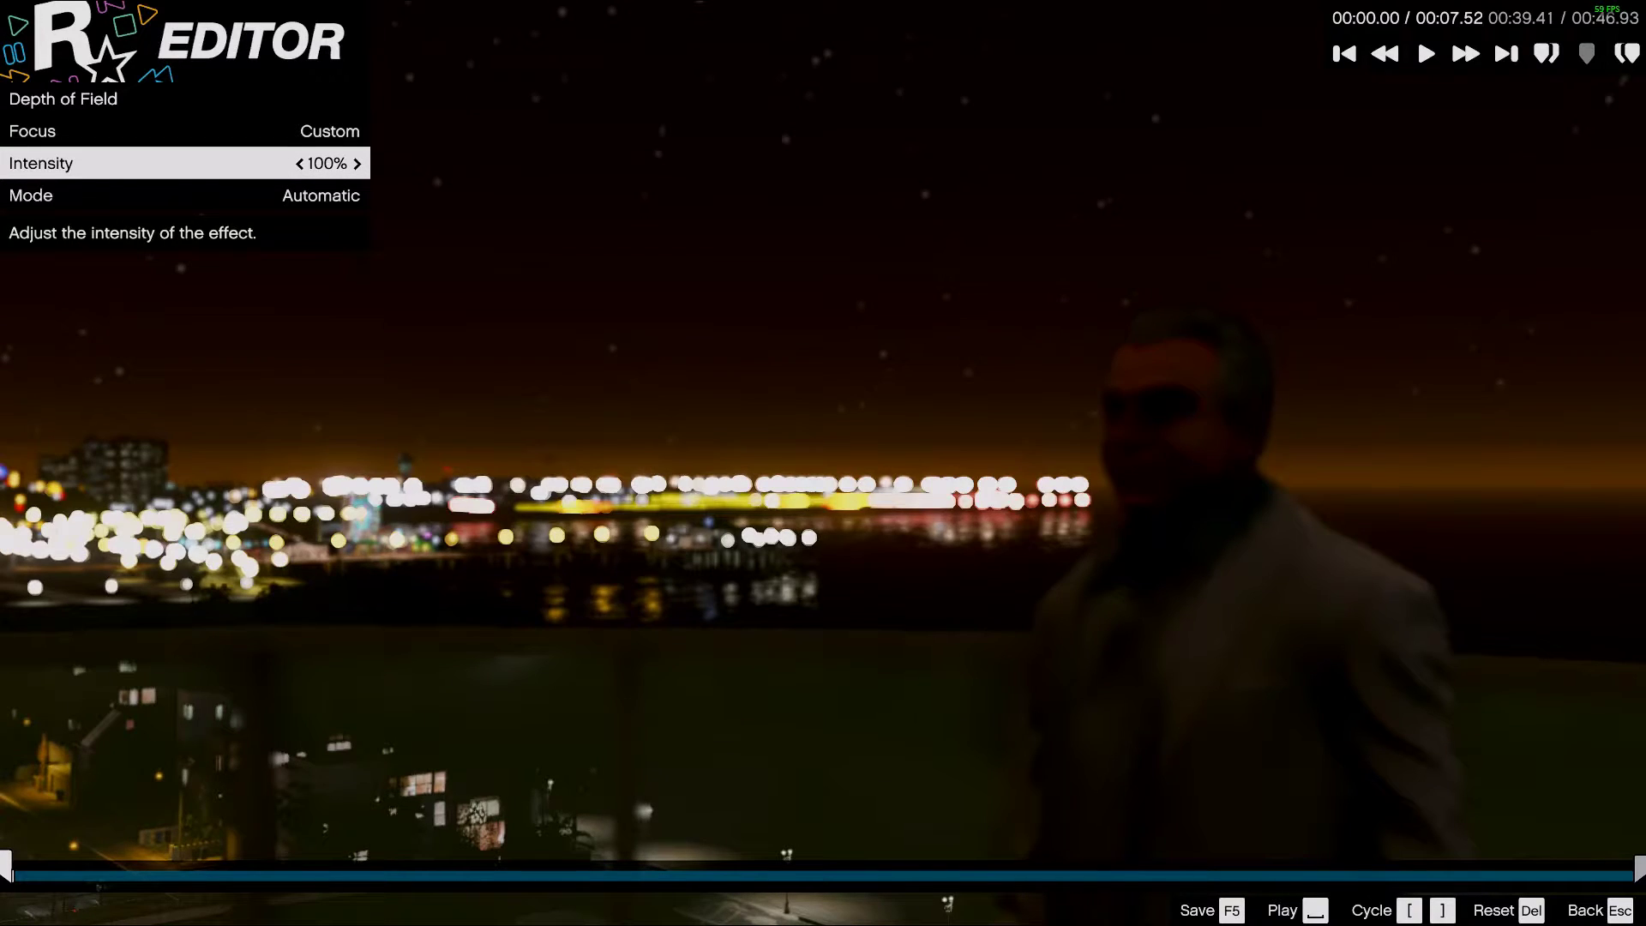
key("Left")
key("Left")
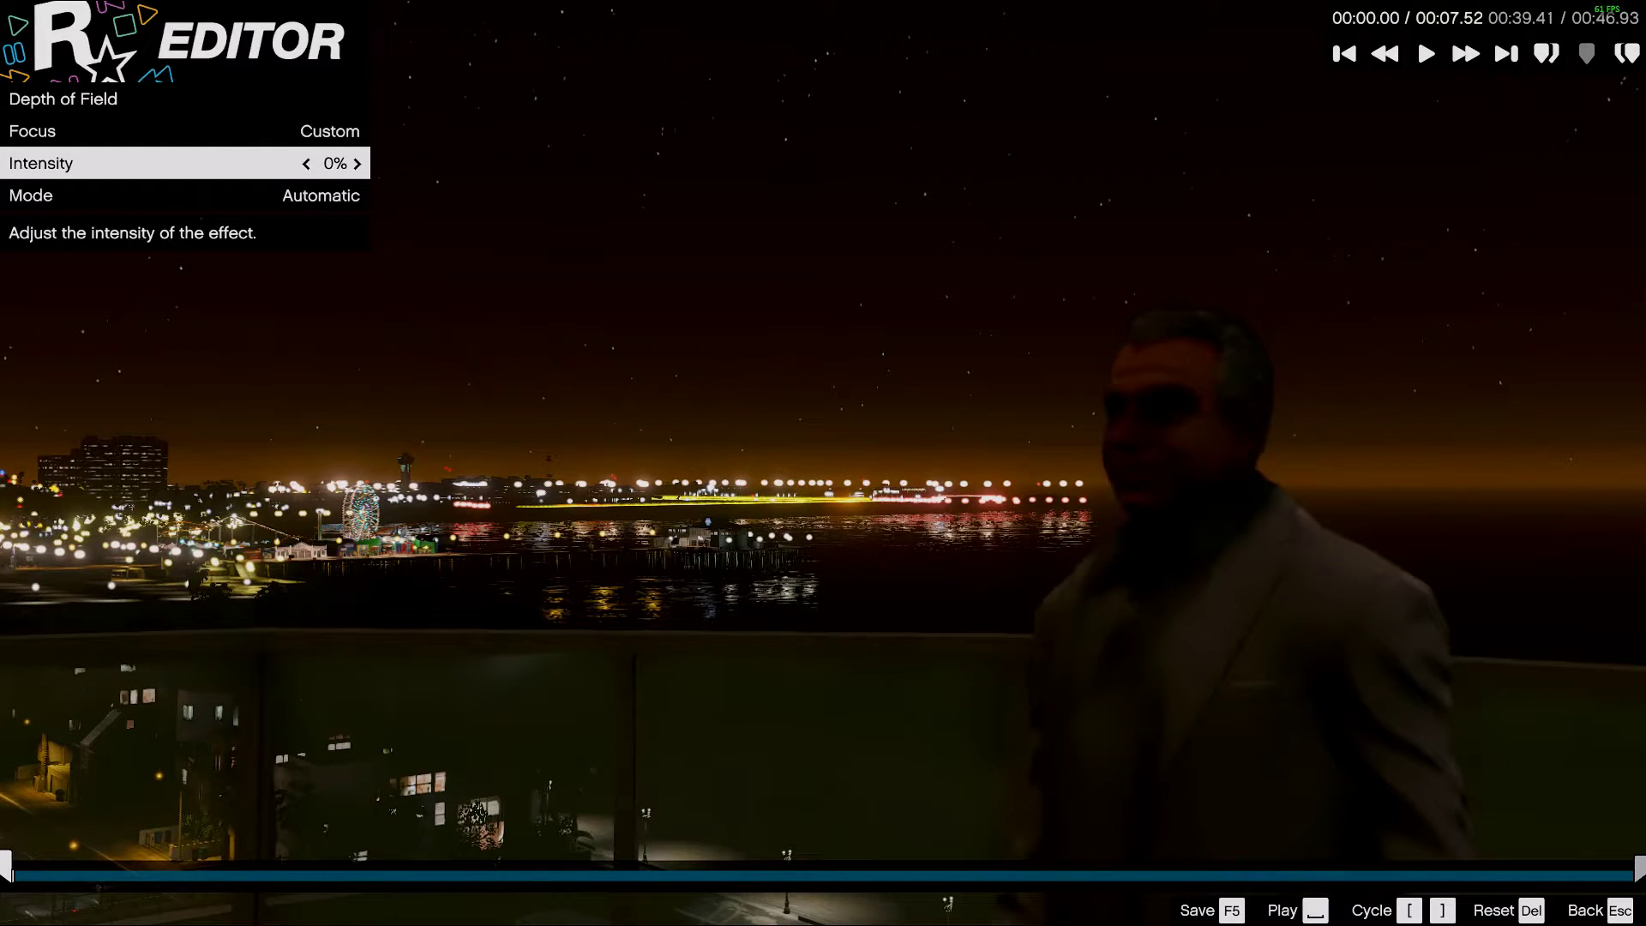
- Switch the Depth of Field mode from Automatic through Manual to Target, with Player as the focus target
key("Down")
key("Right")
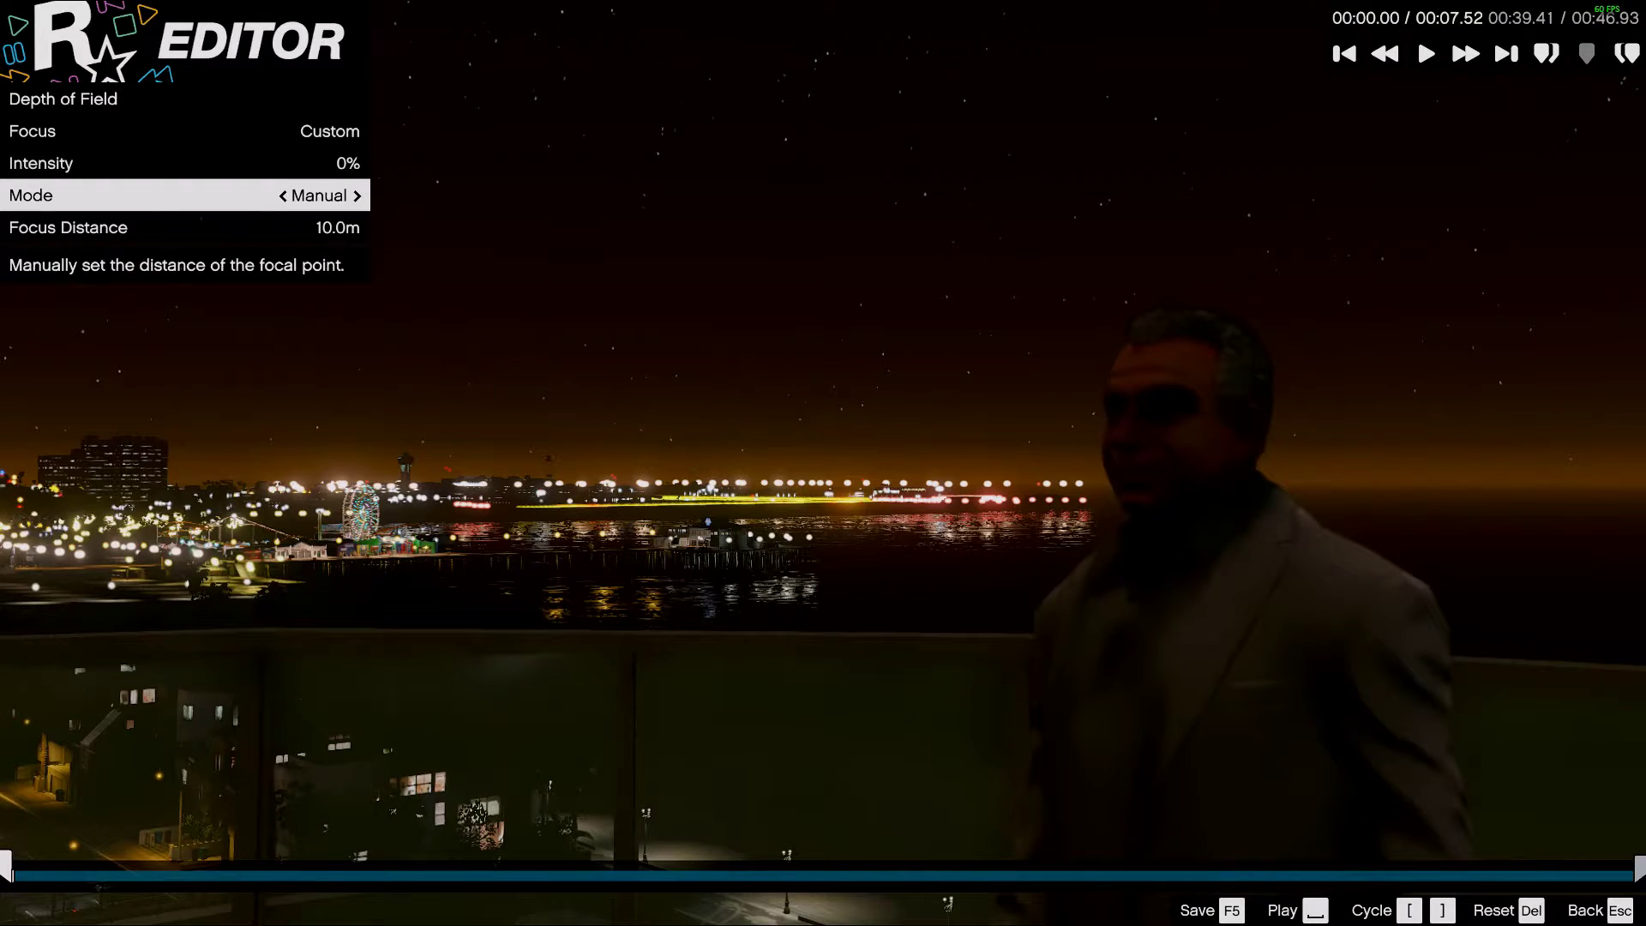
key("Right")
key("Down")
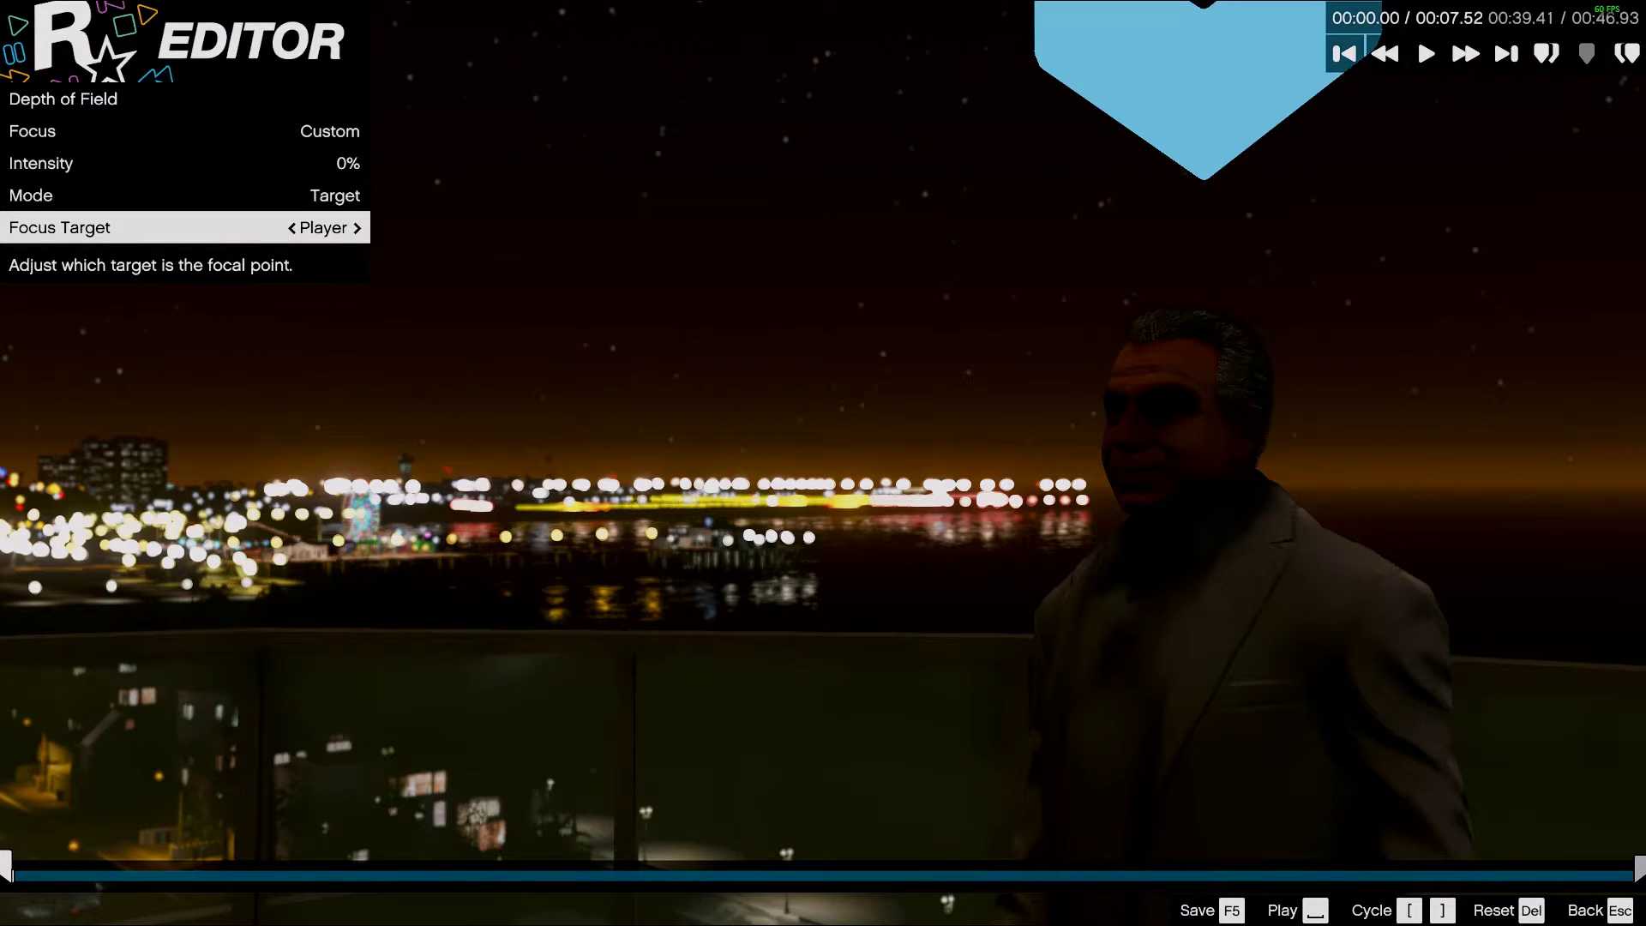
- Raise the Depth of Field intensity to 55%, lower it to 15%, and play back the clip
key("Up")
key("Up")
key("Right")
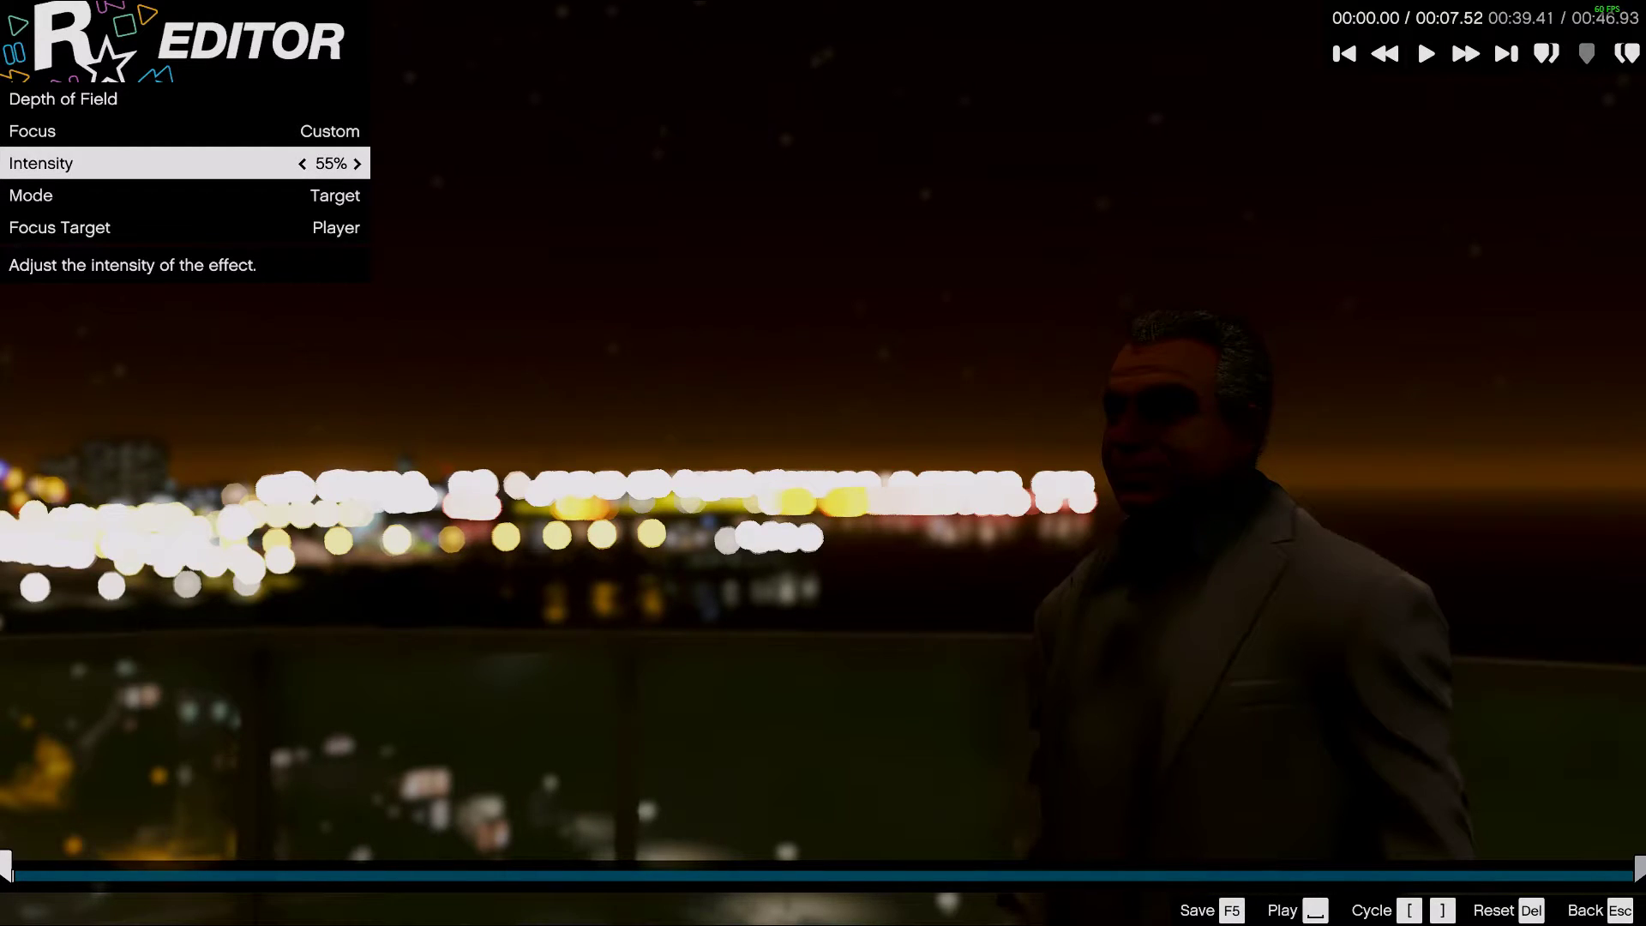
key("Right")
key("Left")
key("Left")
key("Left")
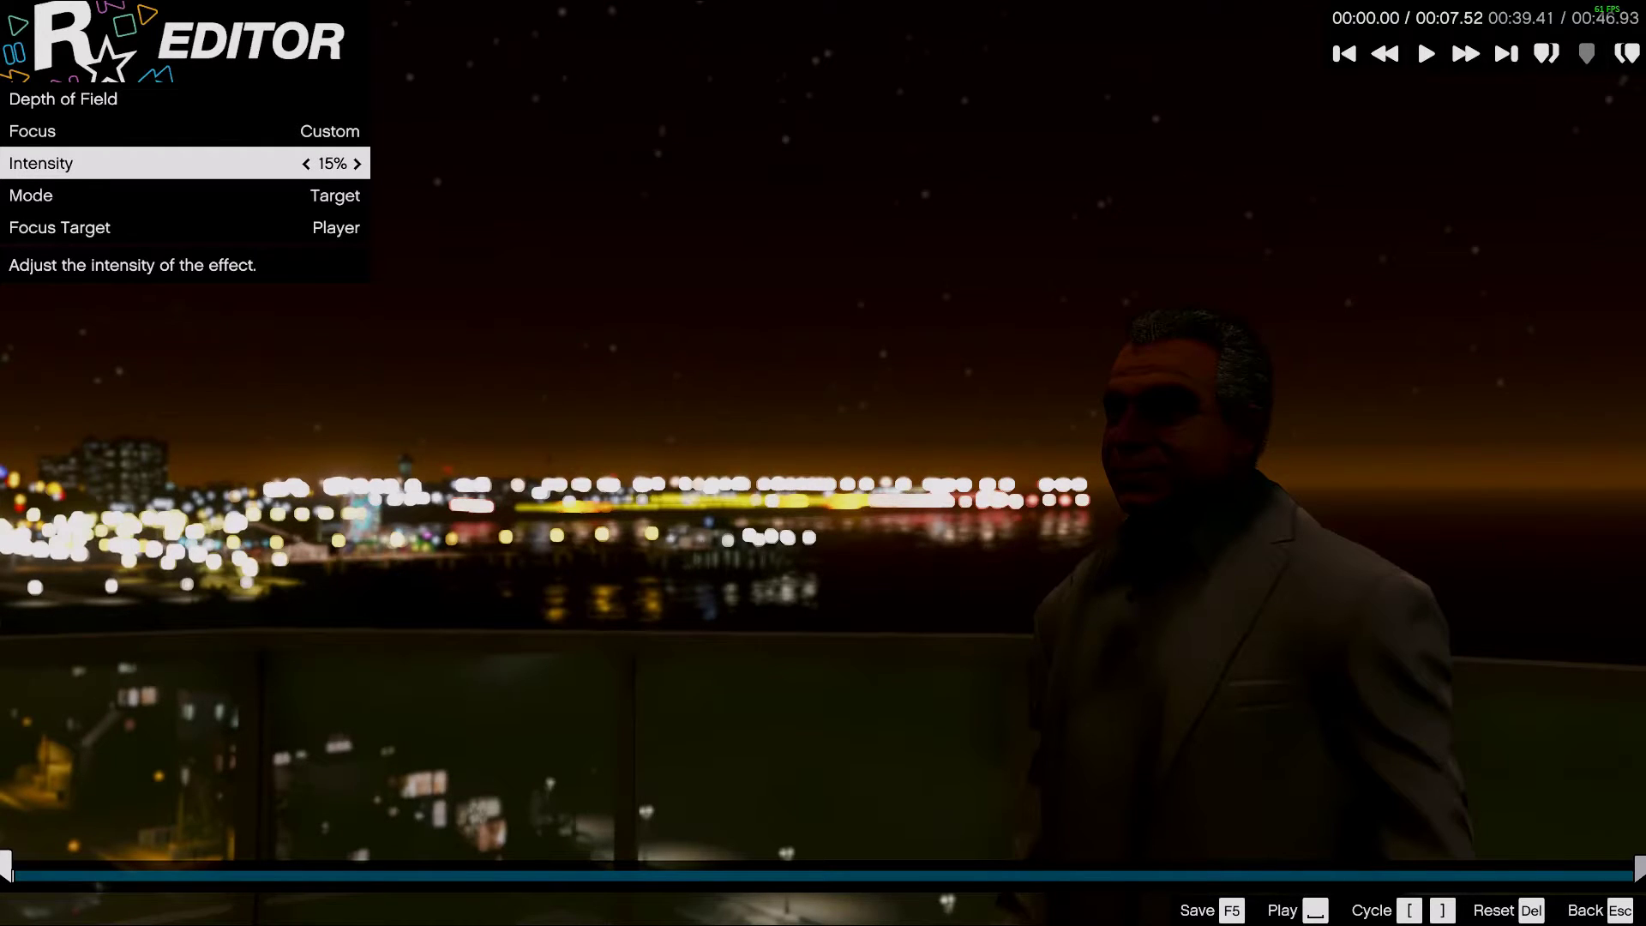
key("Escape")
key("space")
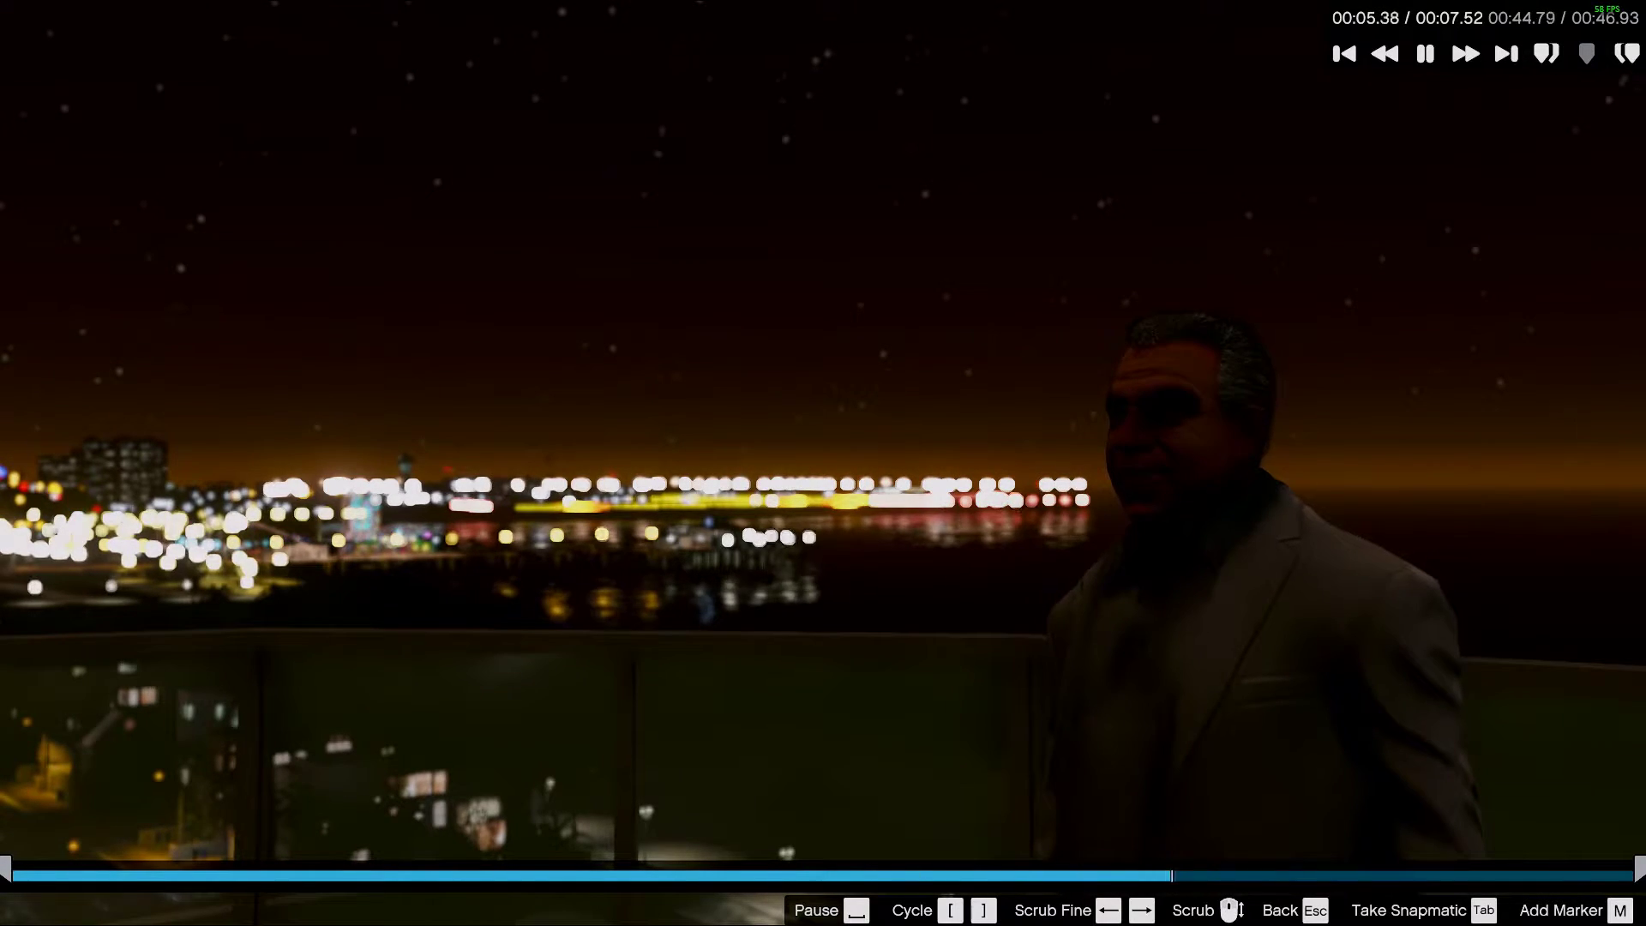
- Return to the start marker and set its Depth of Field focus to Default with 25% intensity
left_click(7, 870)
key("Return")
key("Down")
key("Escape")
key("Down")
key("Down")
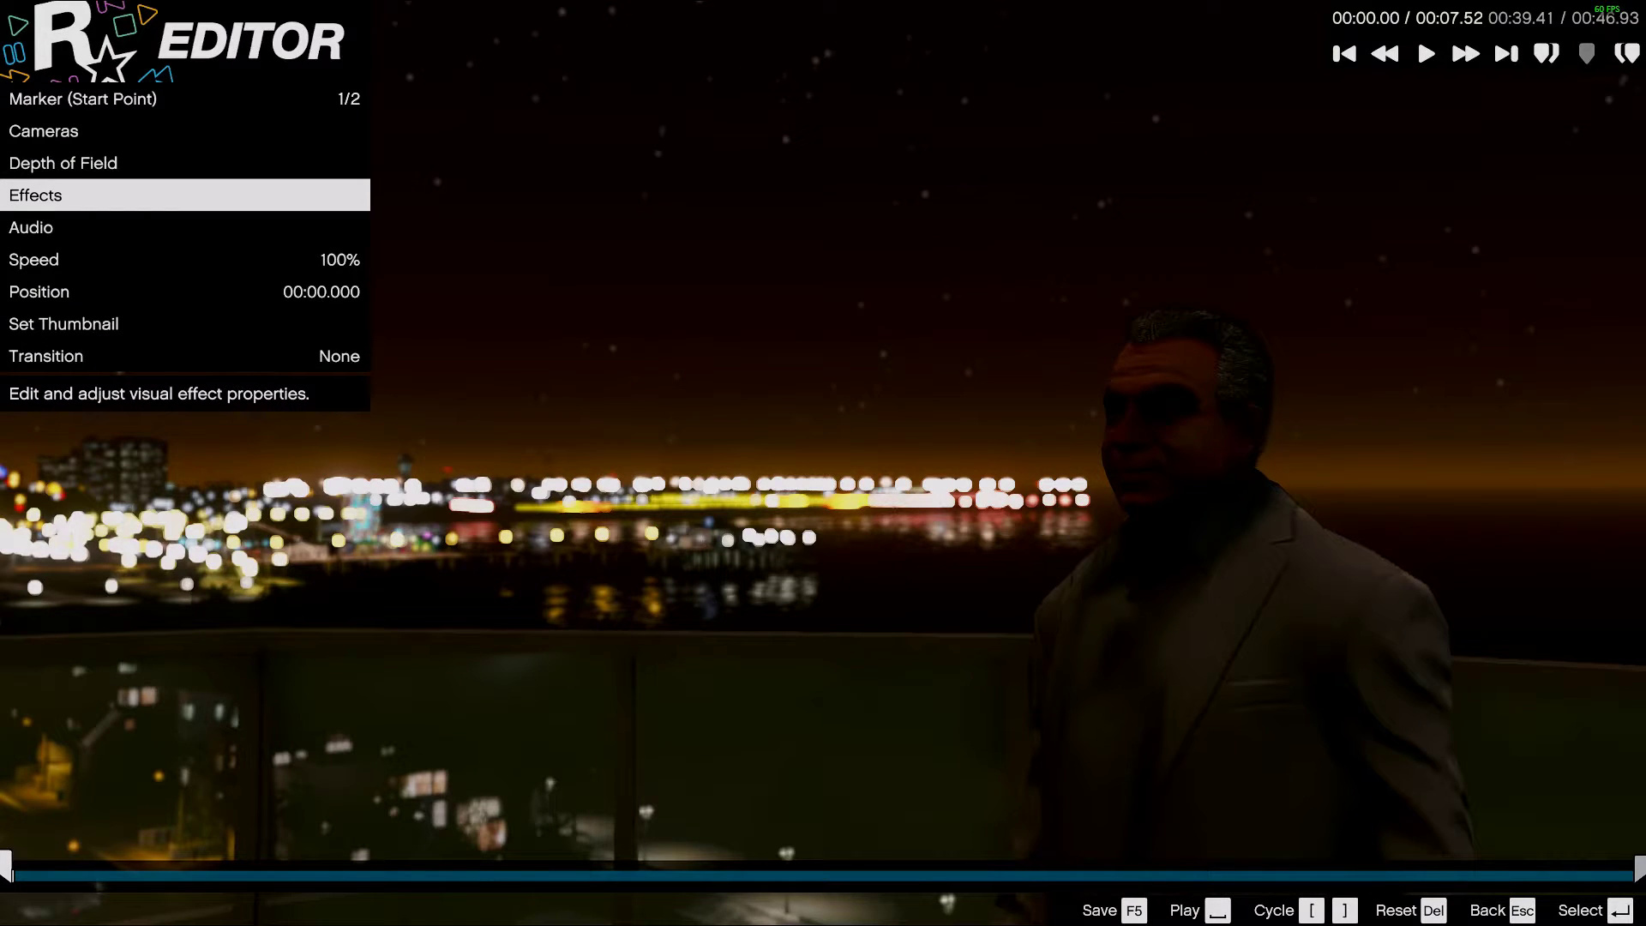
key("Up")
key("Return")
key("Left")
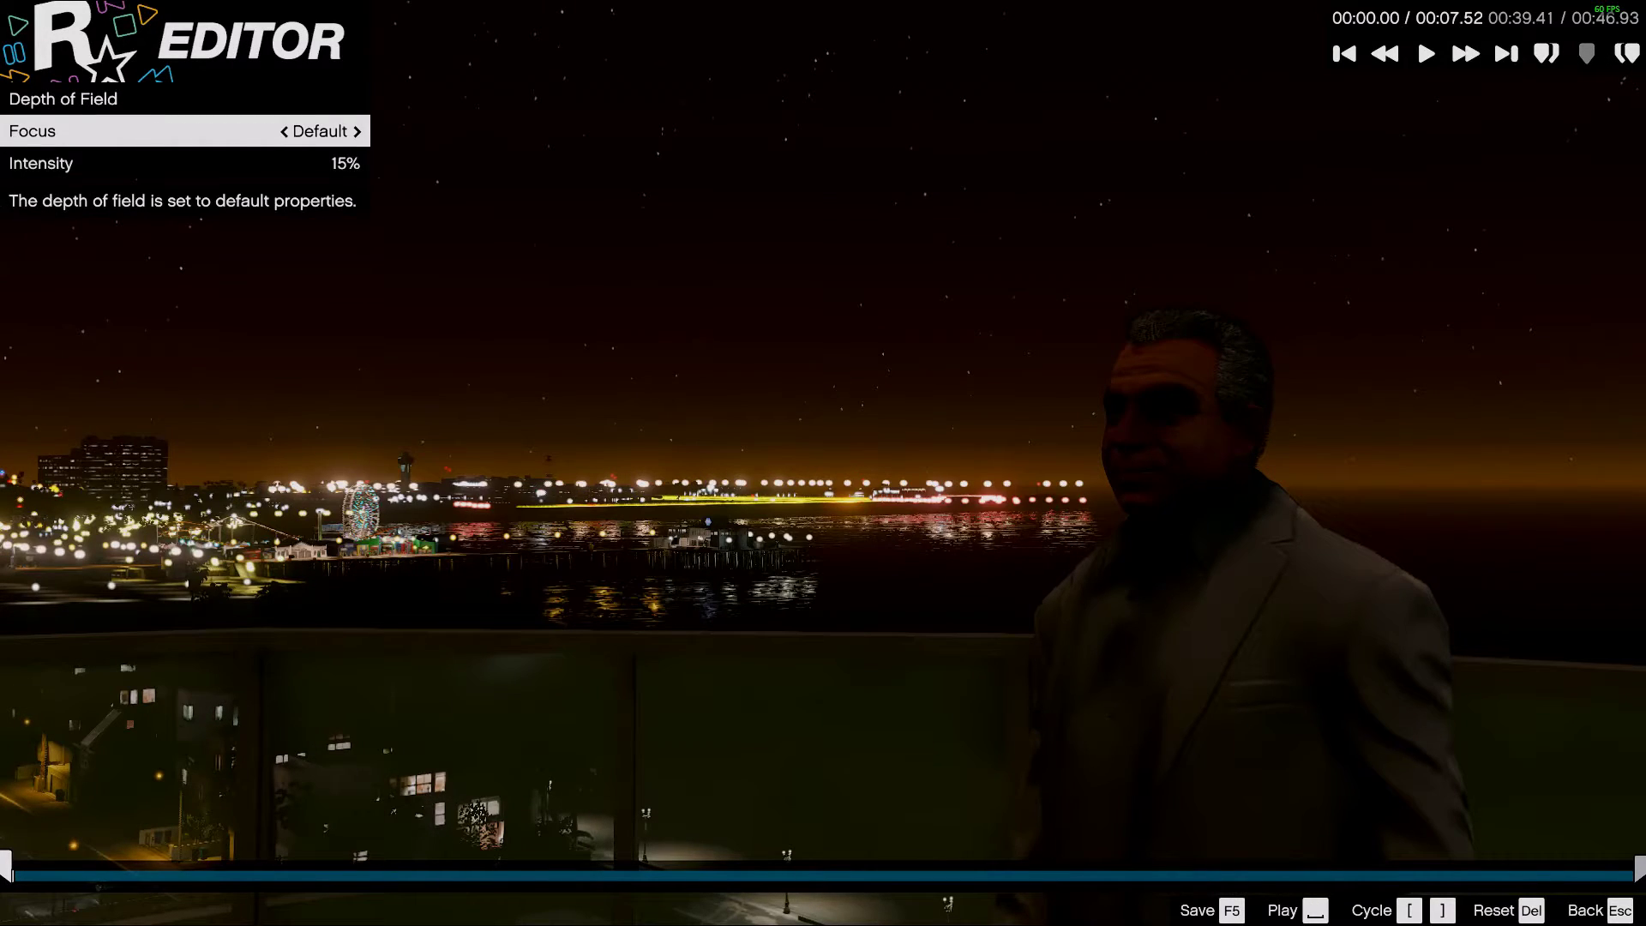
key("Down")
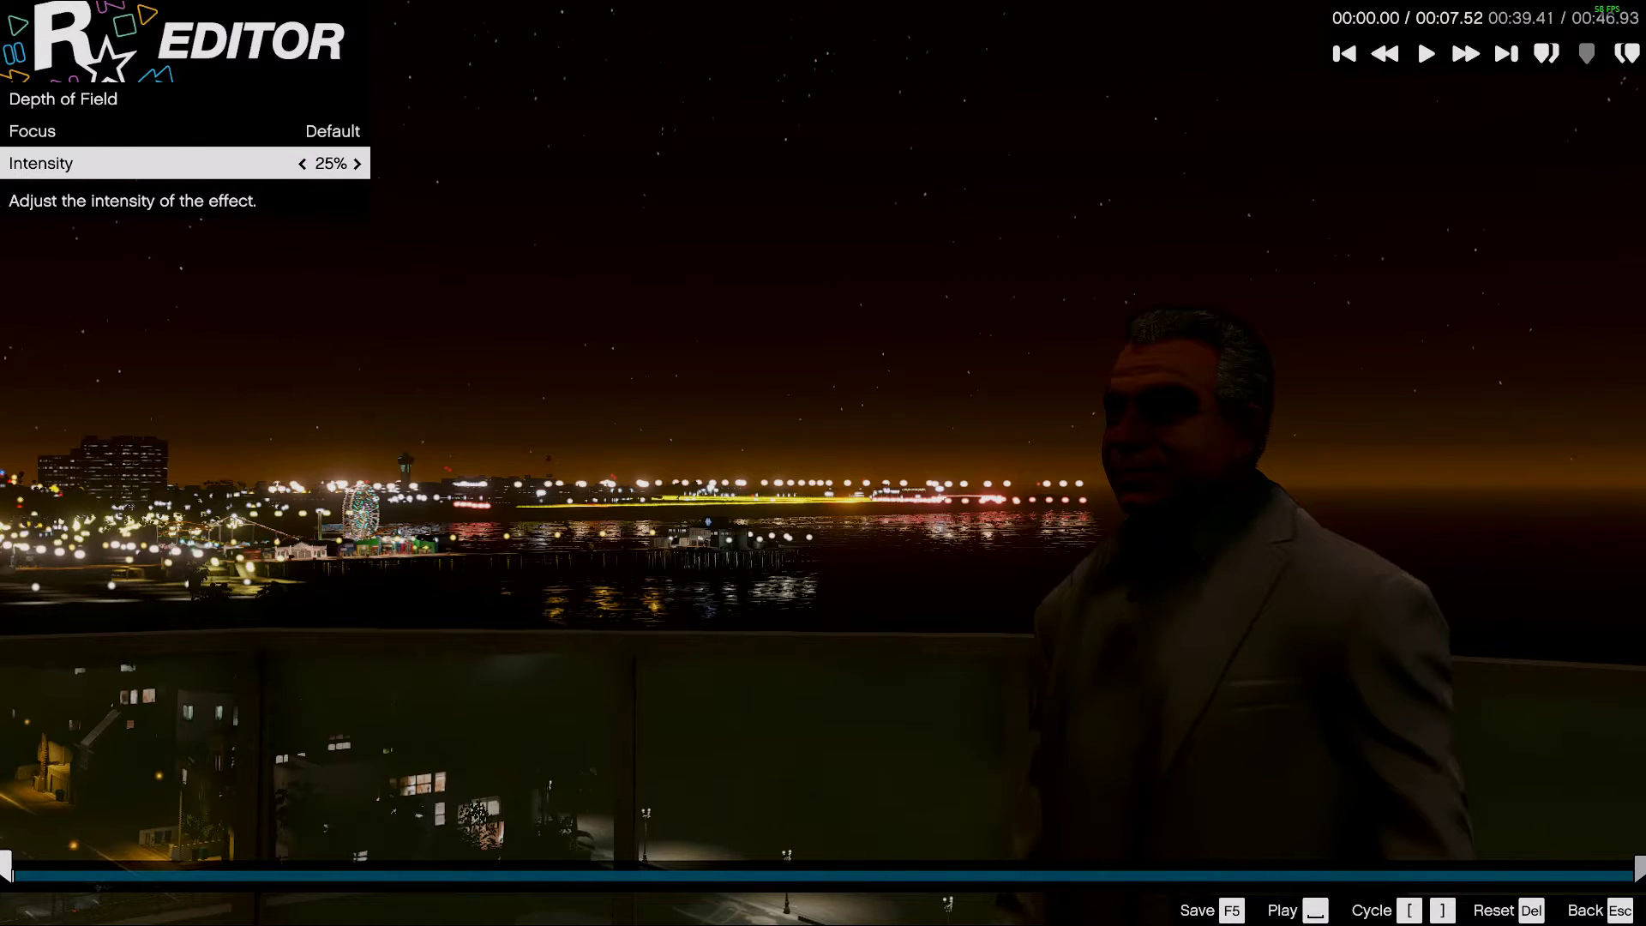
key("Escape")
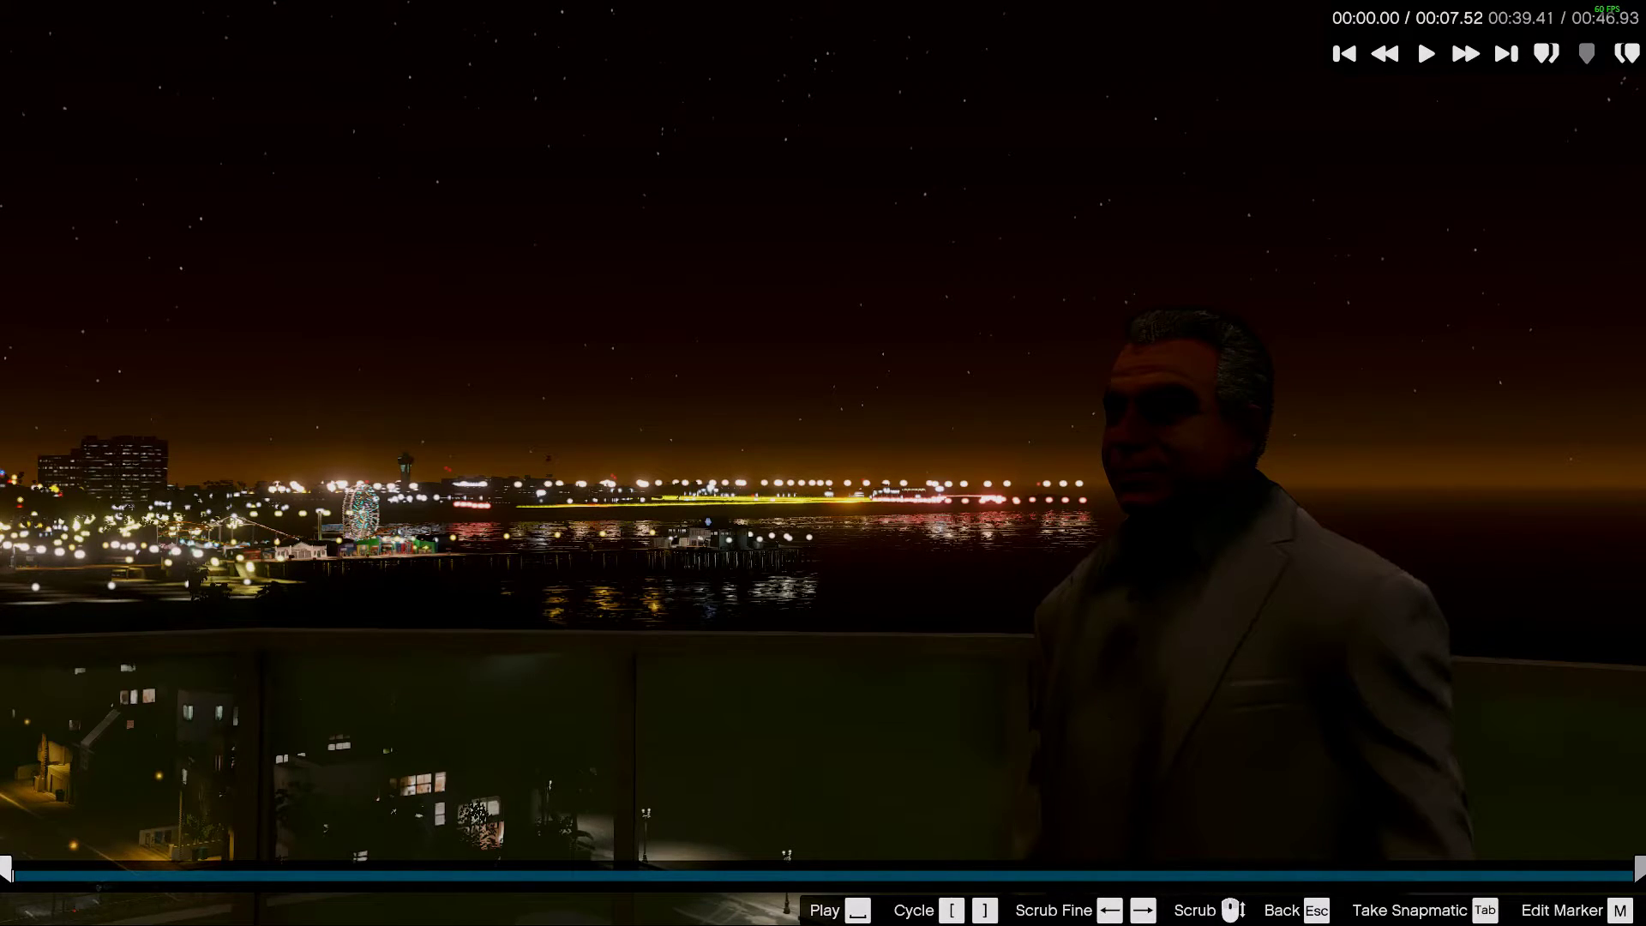
- Leave the waterfront clip, add Oct-13-2018-Clip-0006 to Project 84 and open it for editing
key("Escape")
key("Return")
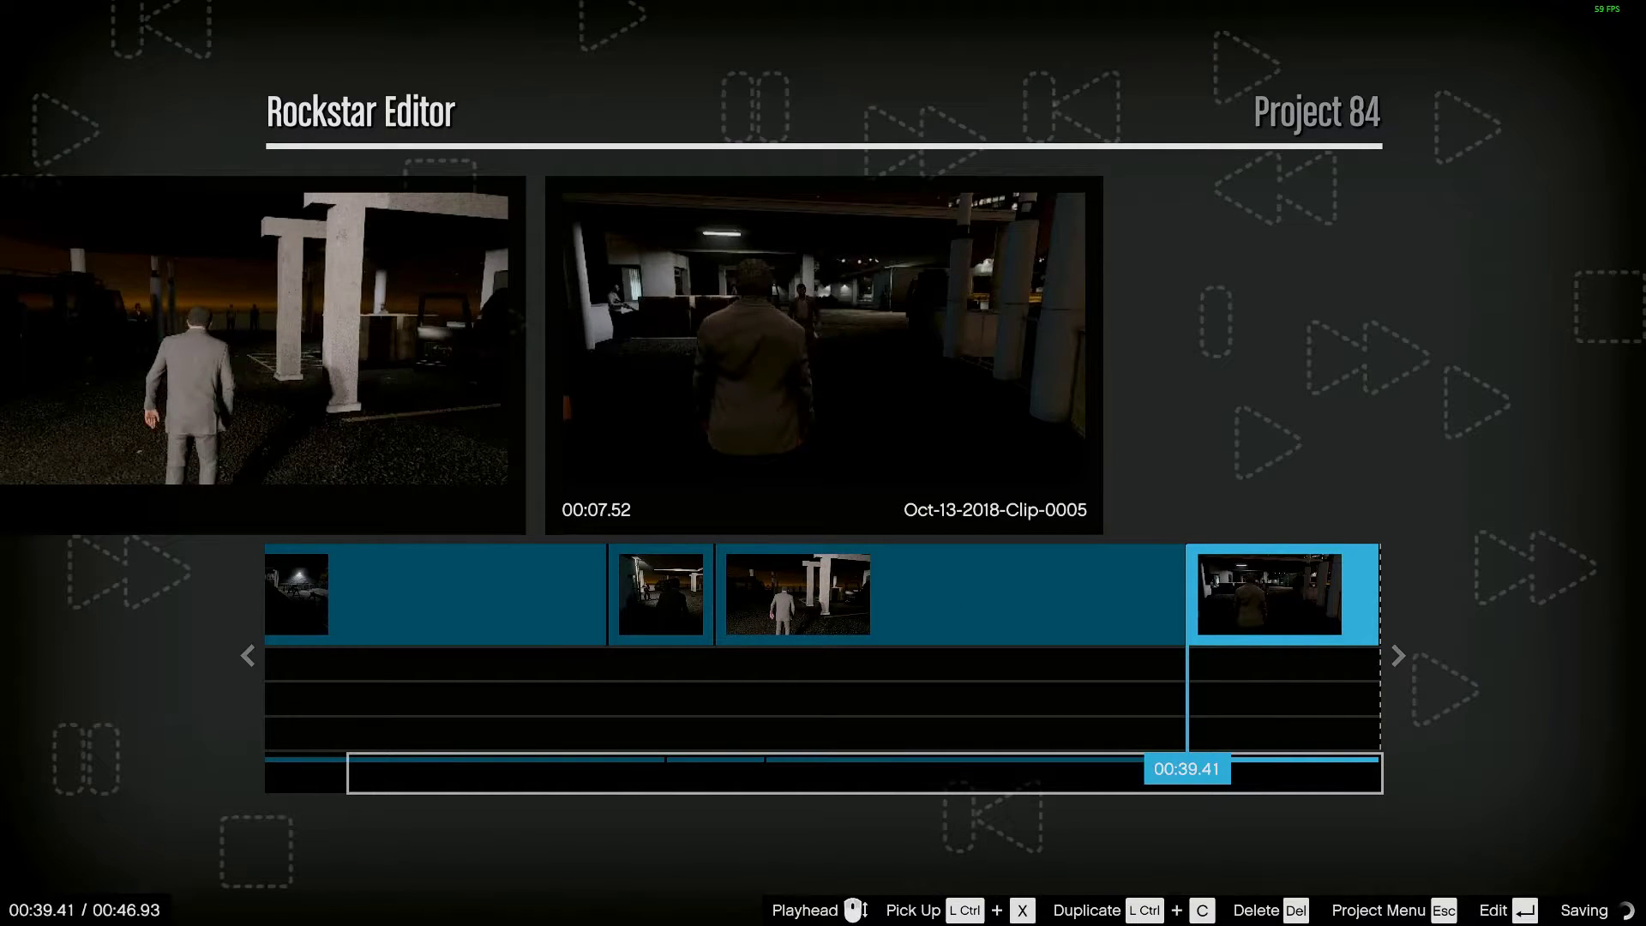
key("Return")
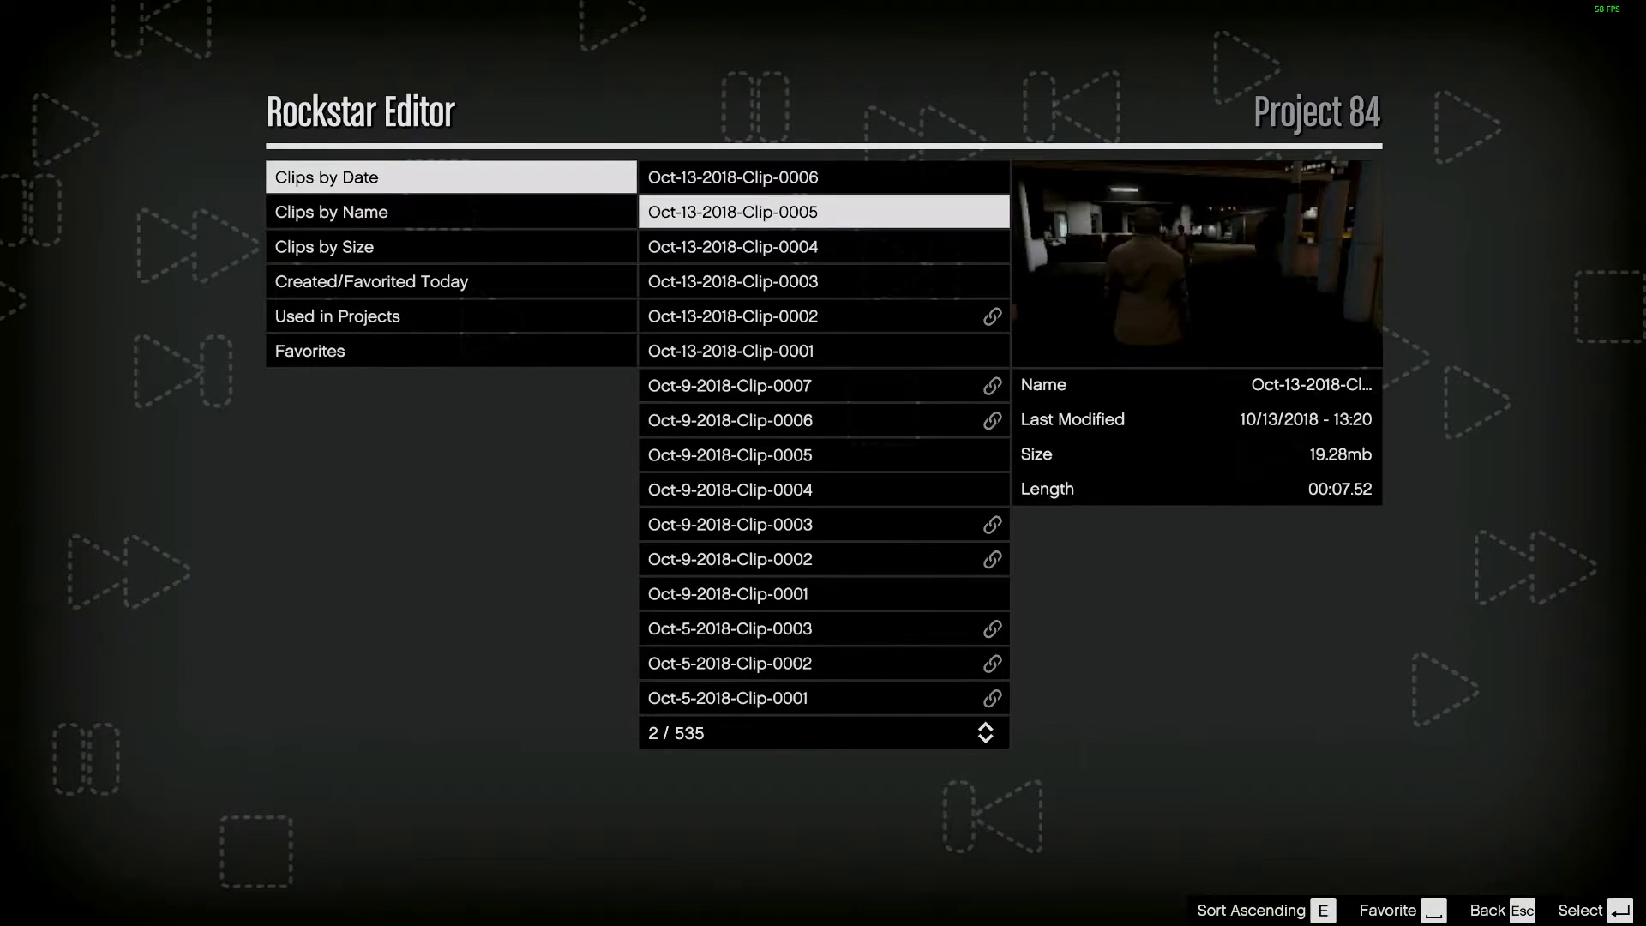
key("Up")
key("Return")
key("Return")
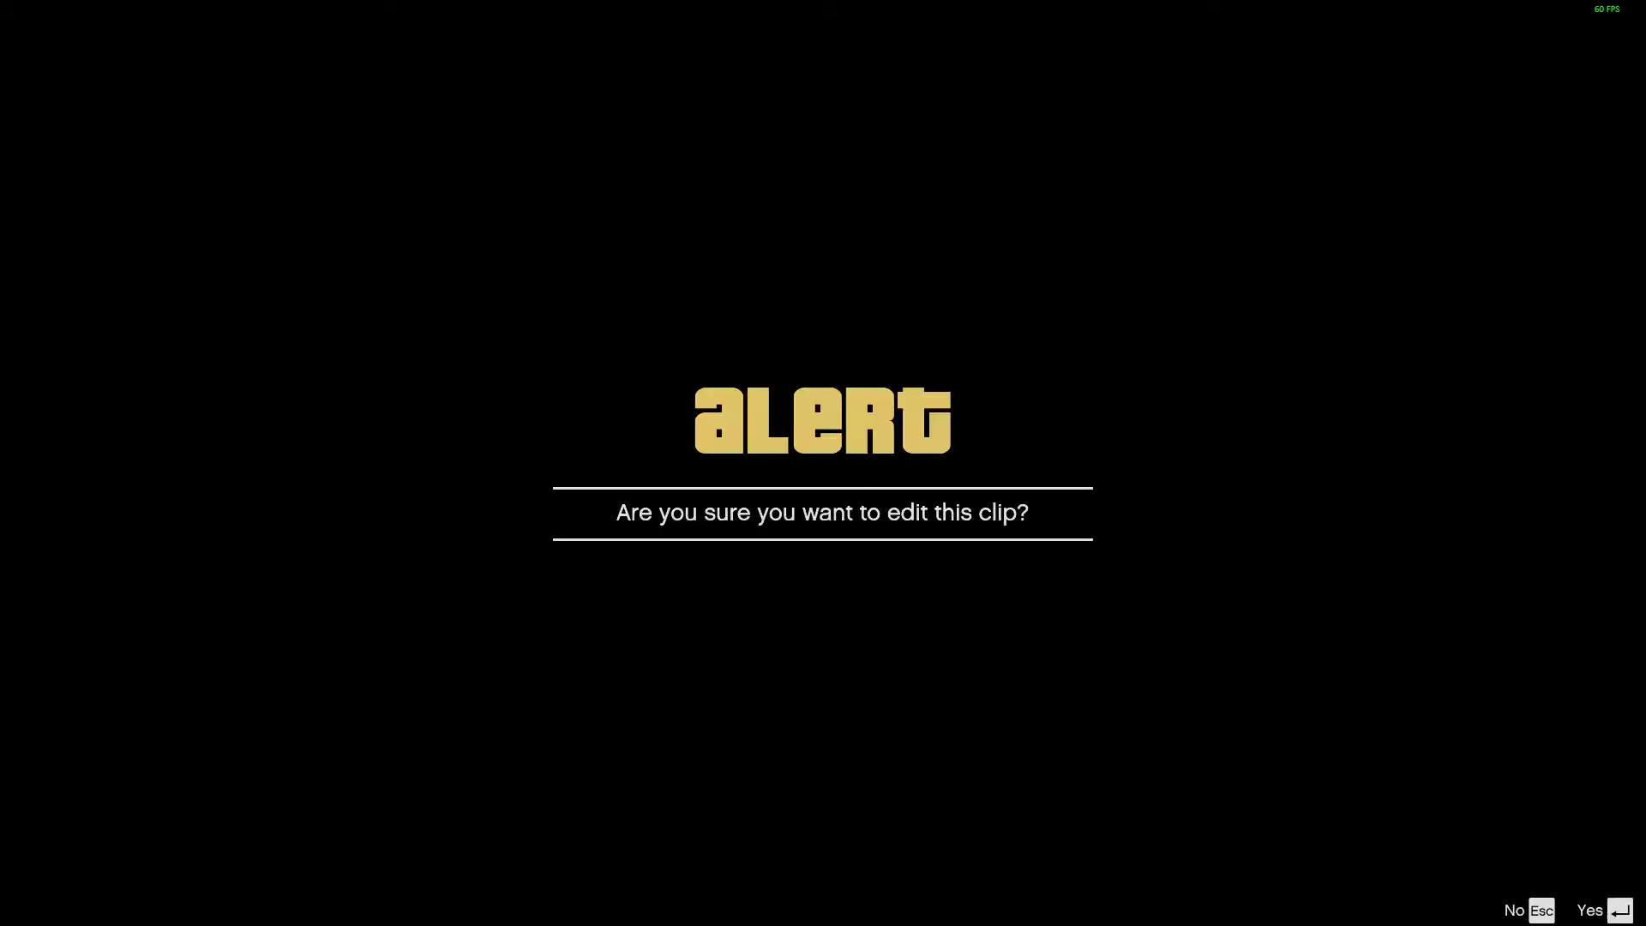
- Give the clip's start marker a Free Camera and fly it out of the parking garage to the building's exterior
key("Return")
key("Return")
key("Up")
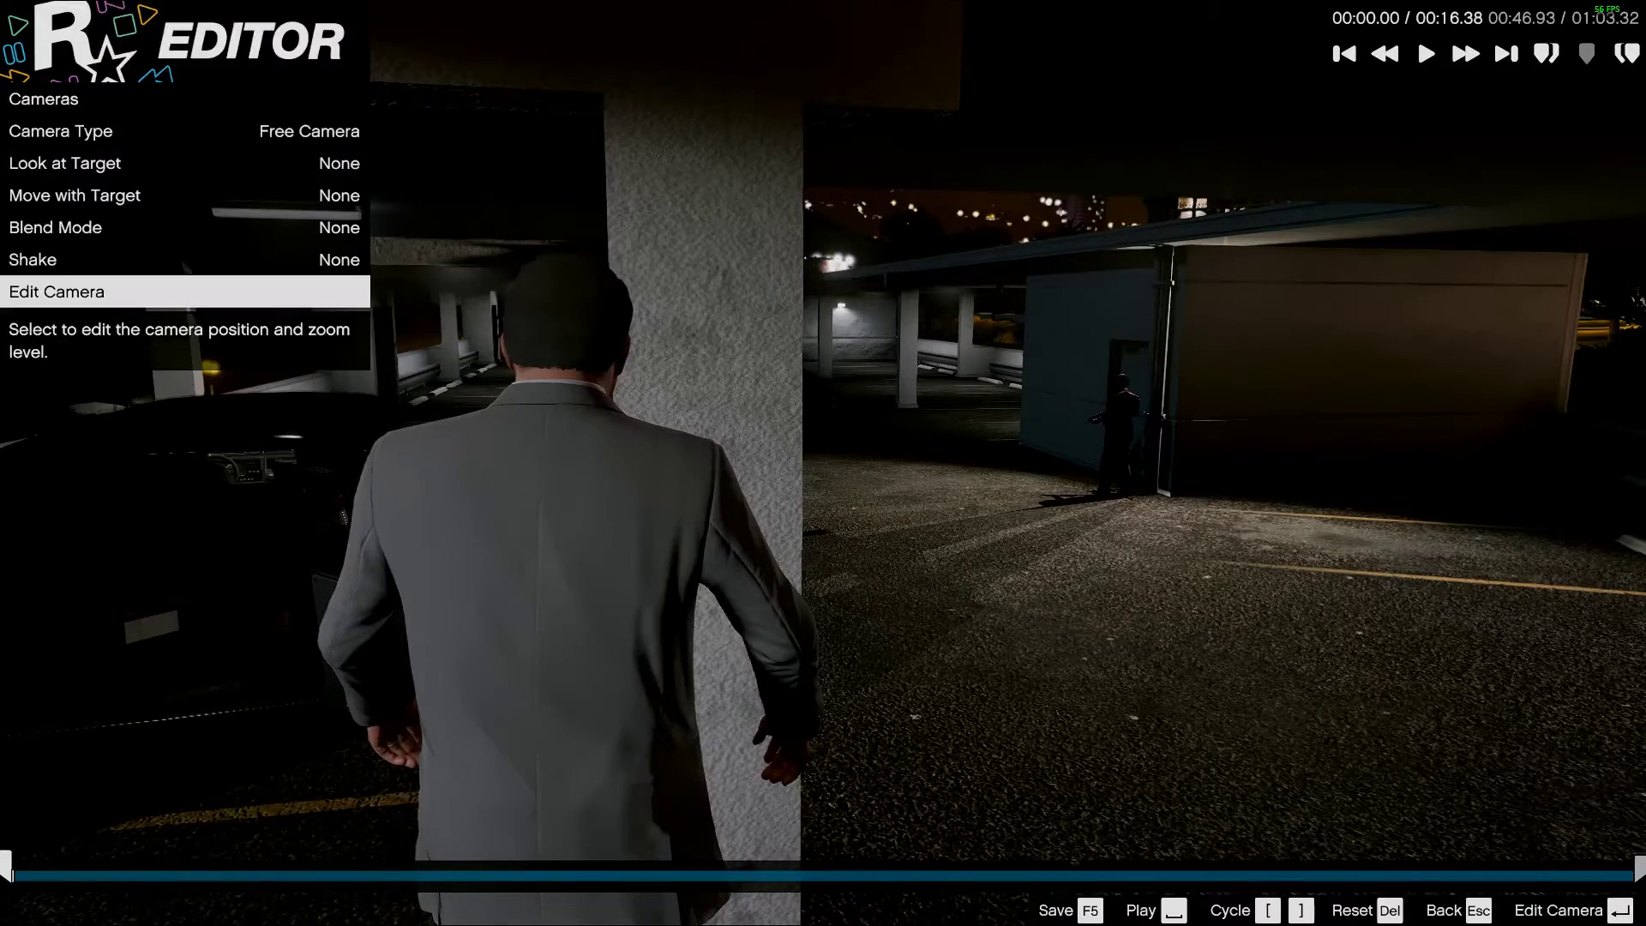
key("Return")
key("e")
key("e")
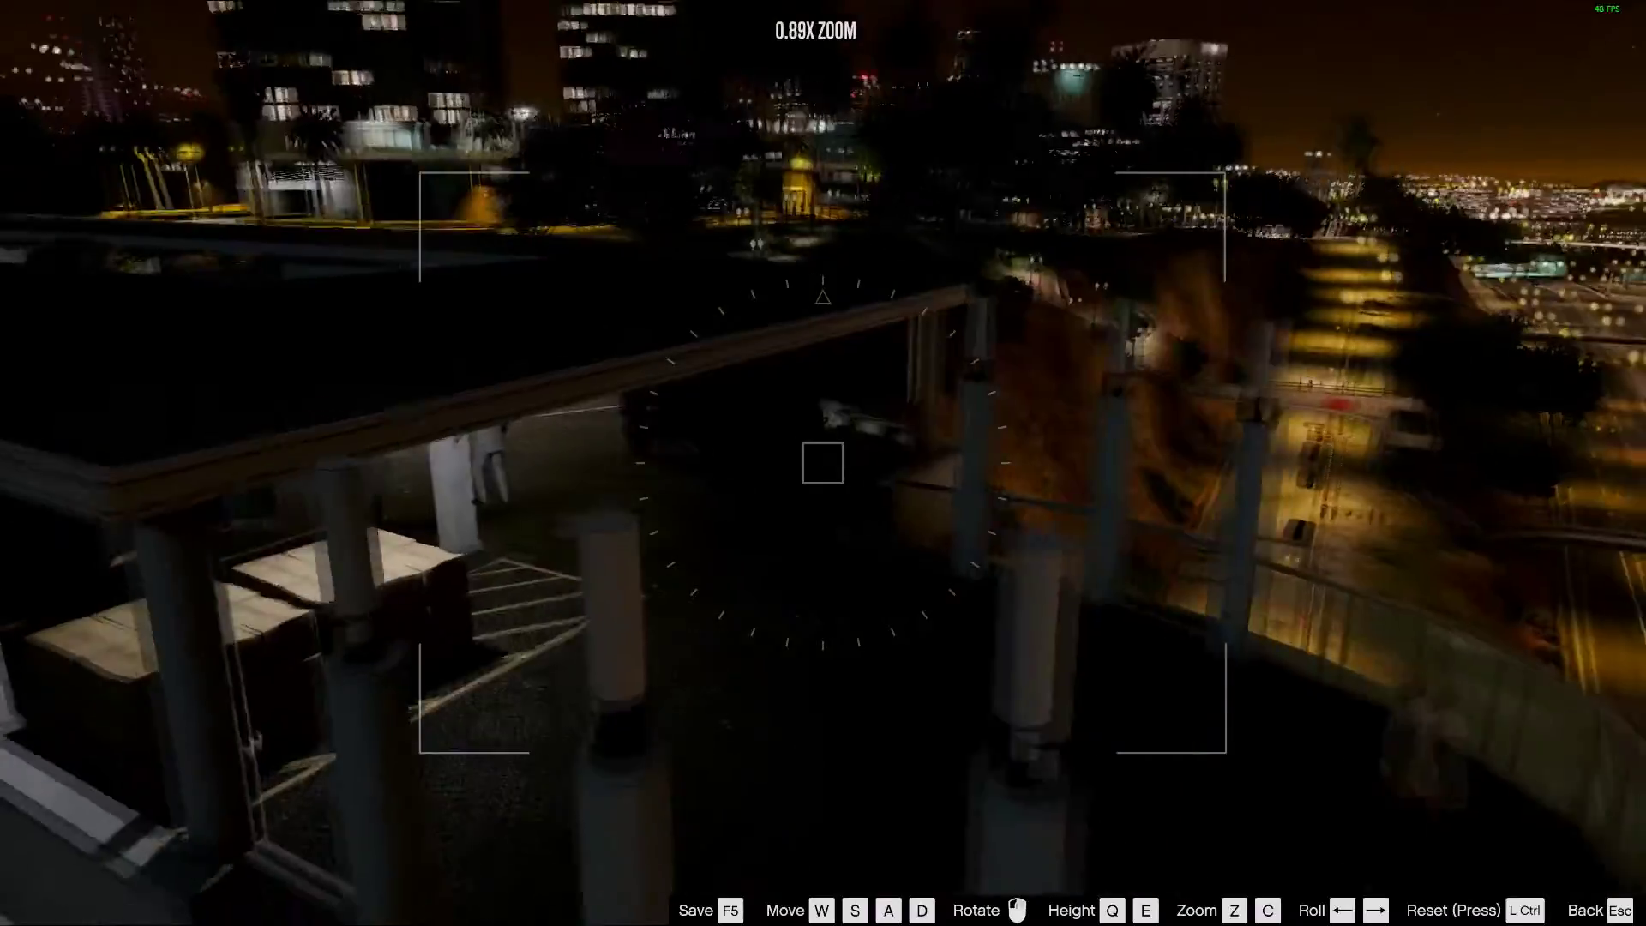
key("q")
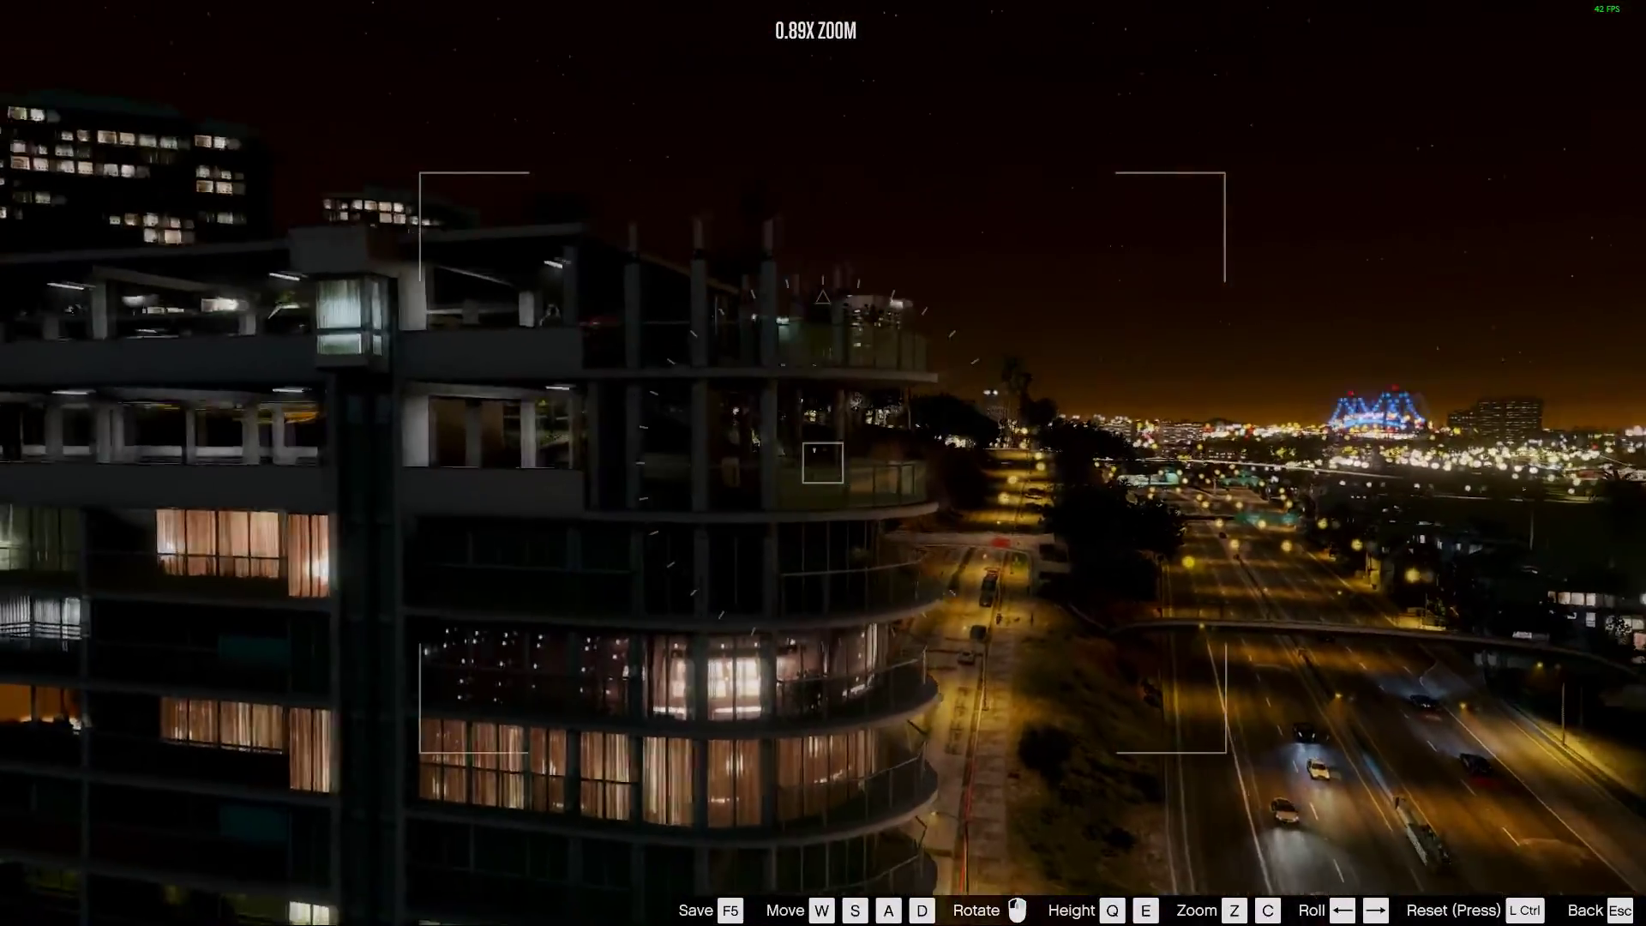
- Frame the building's facade with the highway and waterfront beside it, pulling the free camera back and setting 1.24X zoom
left_click_drag(824, 463, 1064, 471)
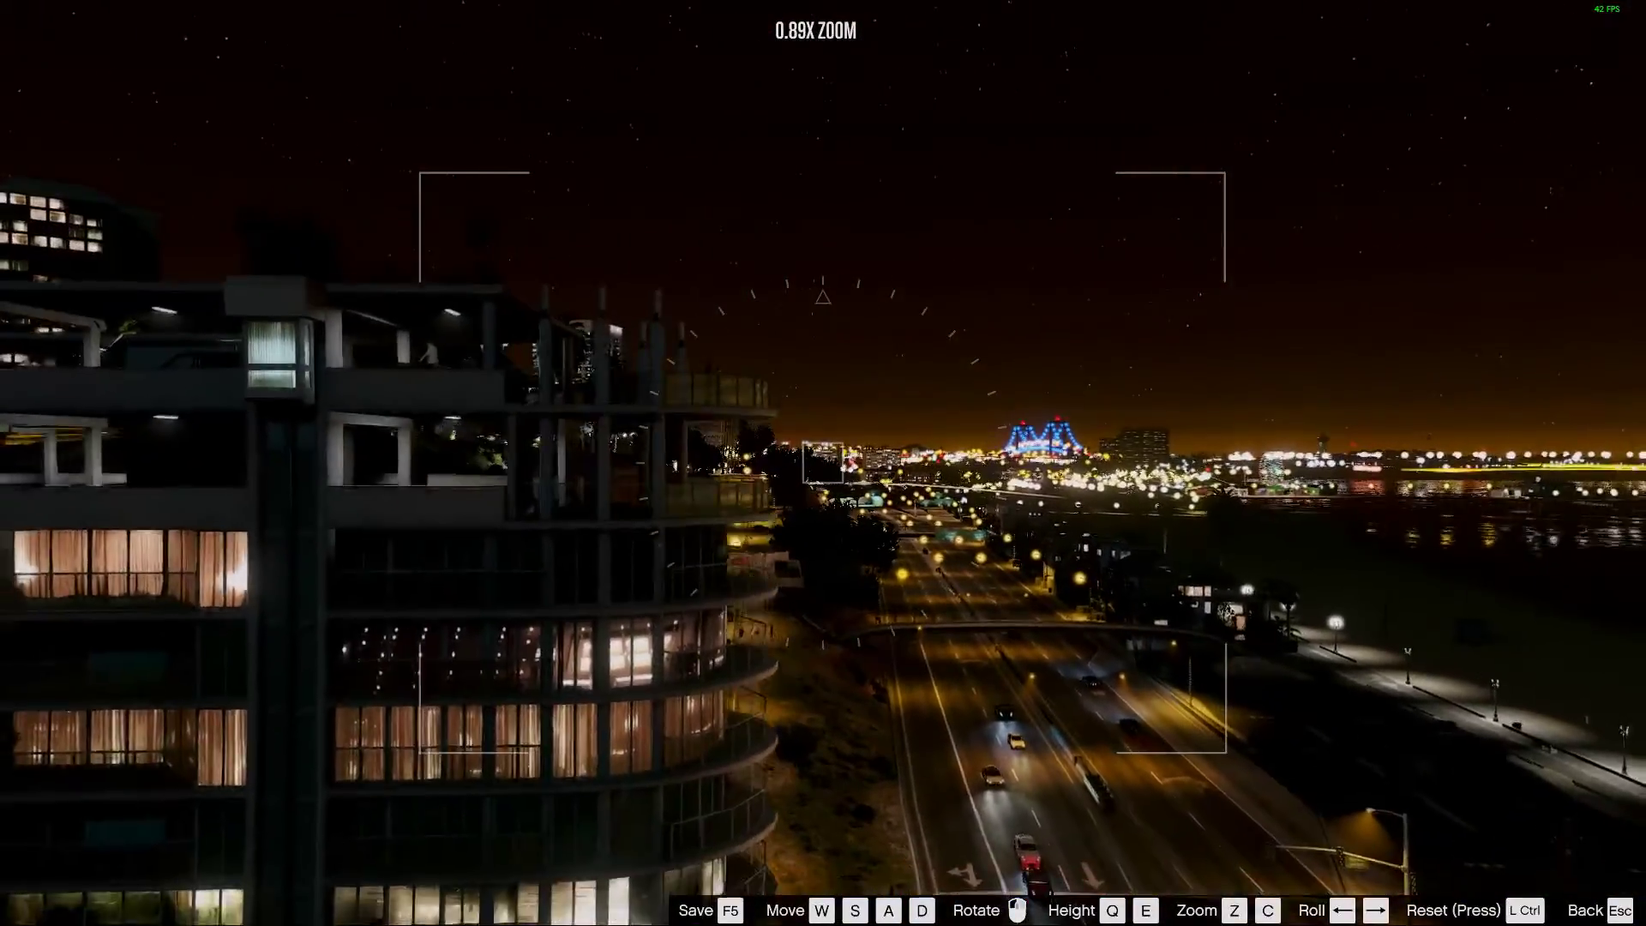
key("s")
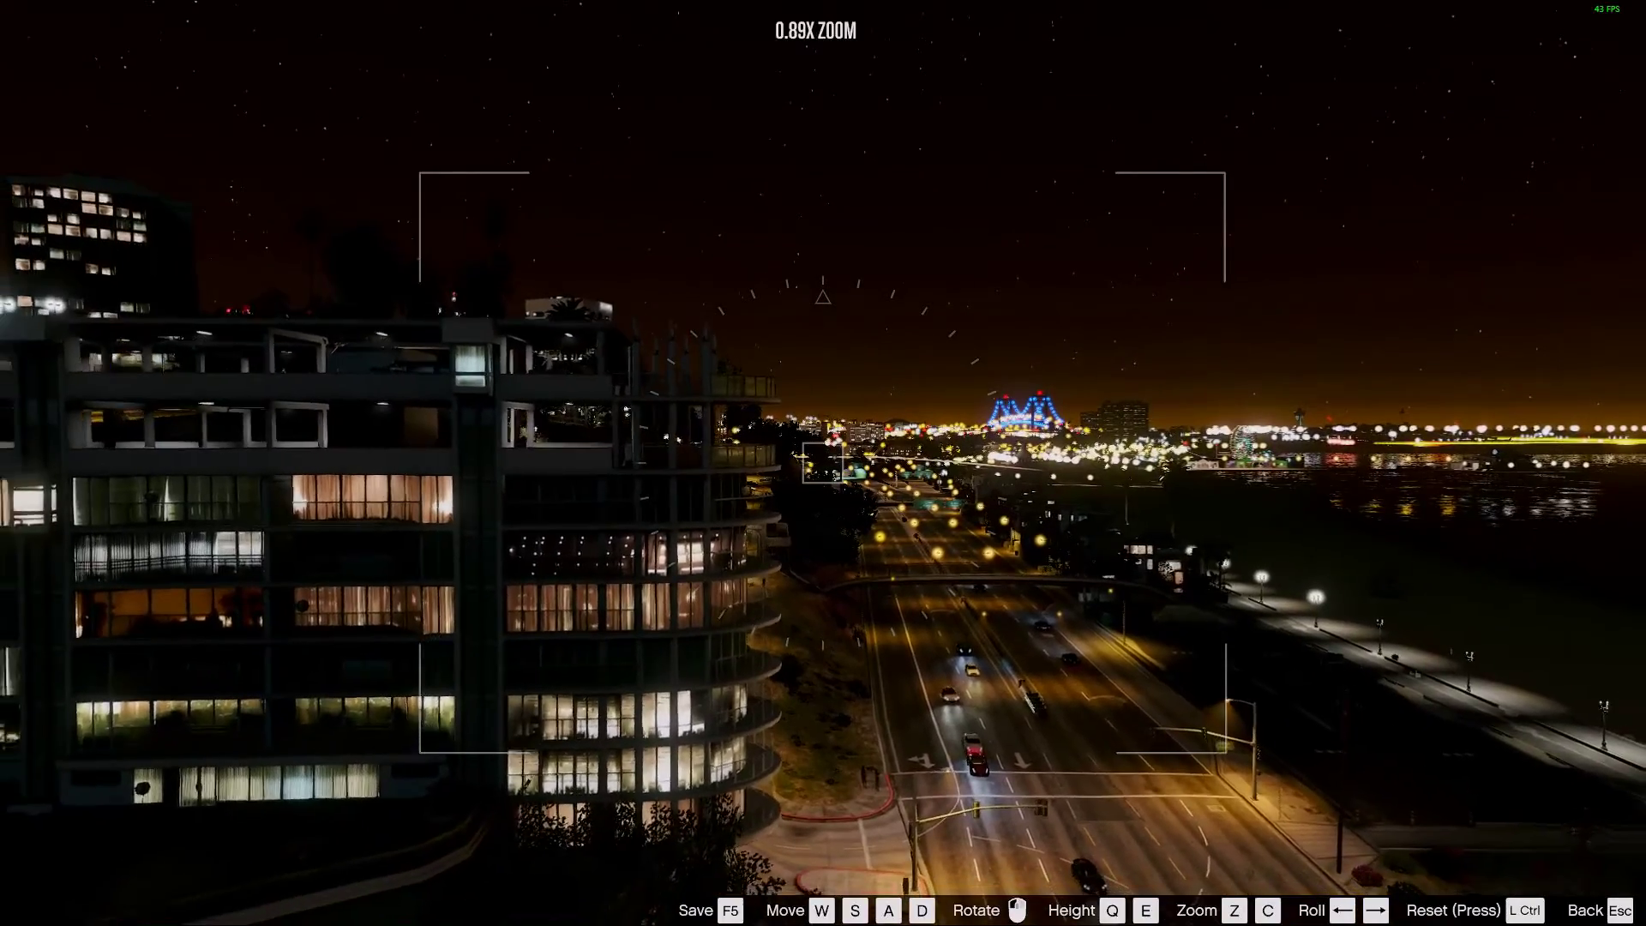
key("a")
left_click_drag(823, 463, 944, 493)
key("z")
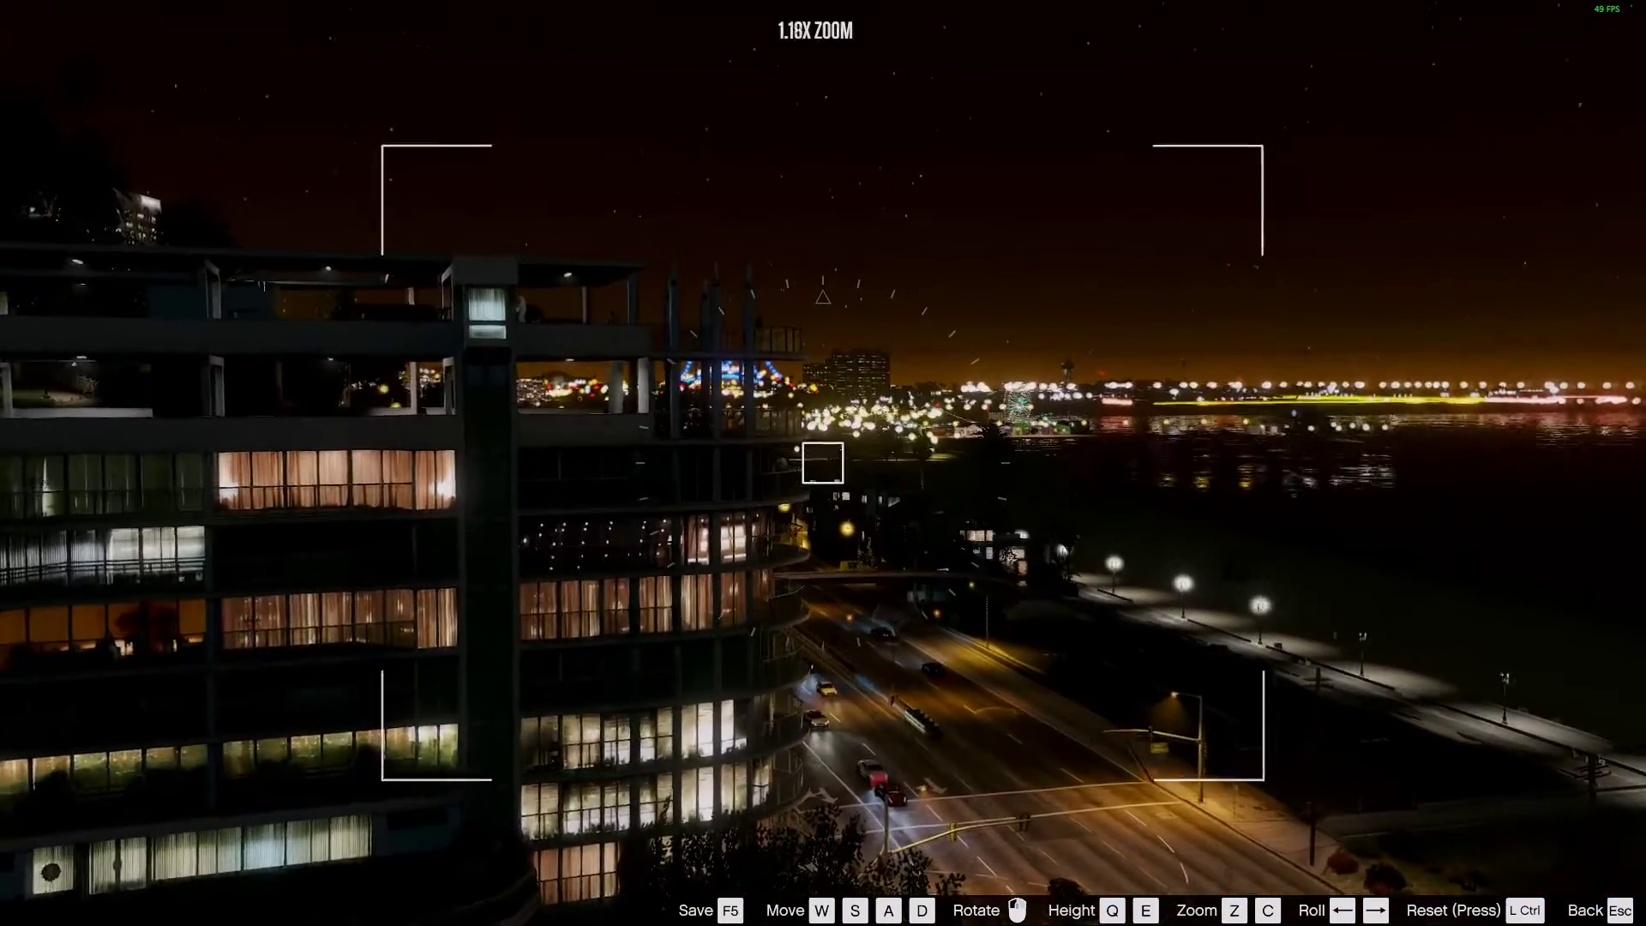
key("s")
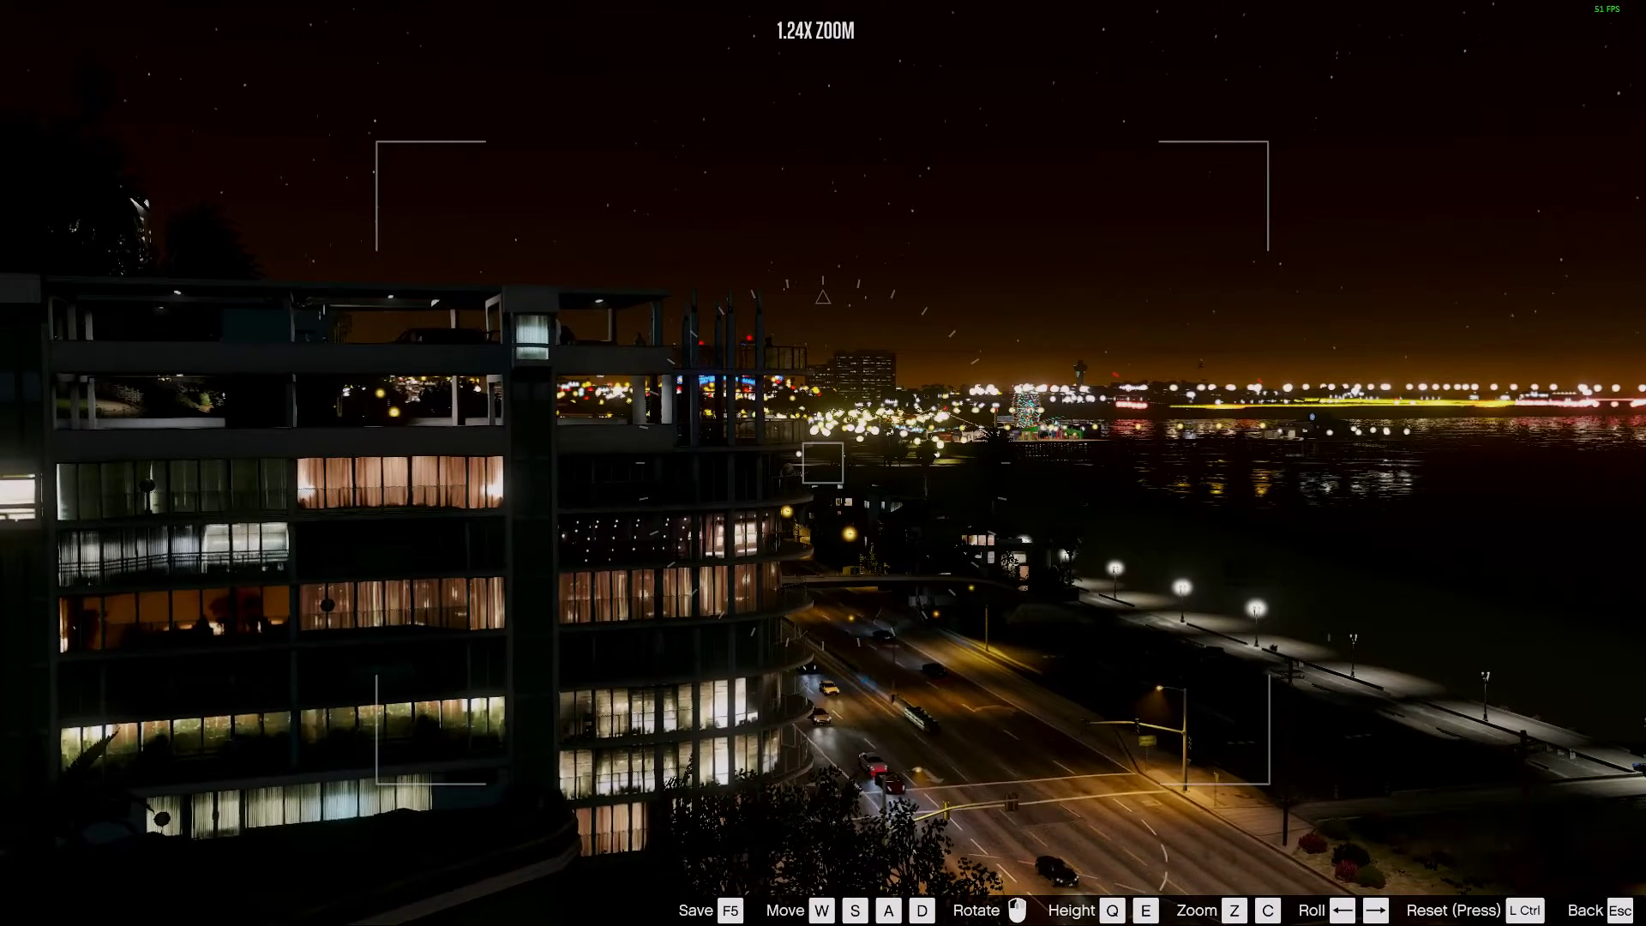
key("Escape")
- Play back the wide shot, trim the clip's end point to 00:08.043, and return to the project timeline
key("space")
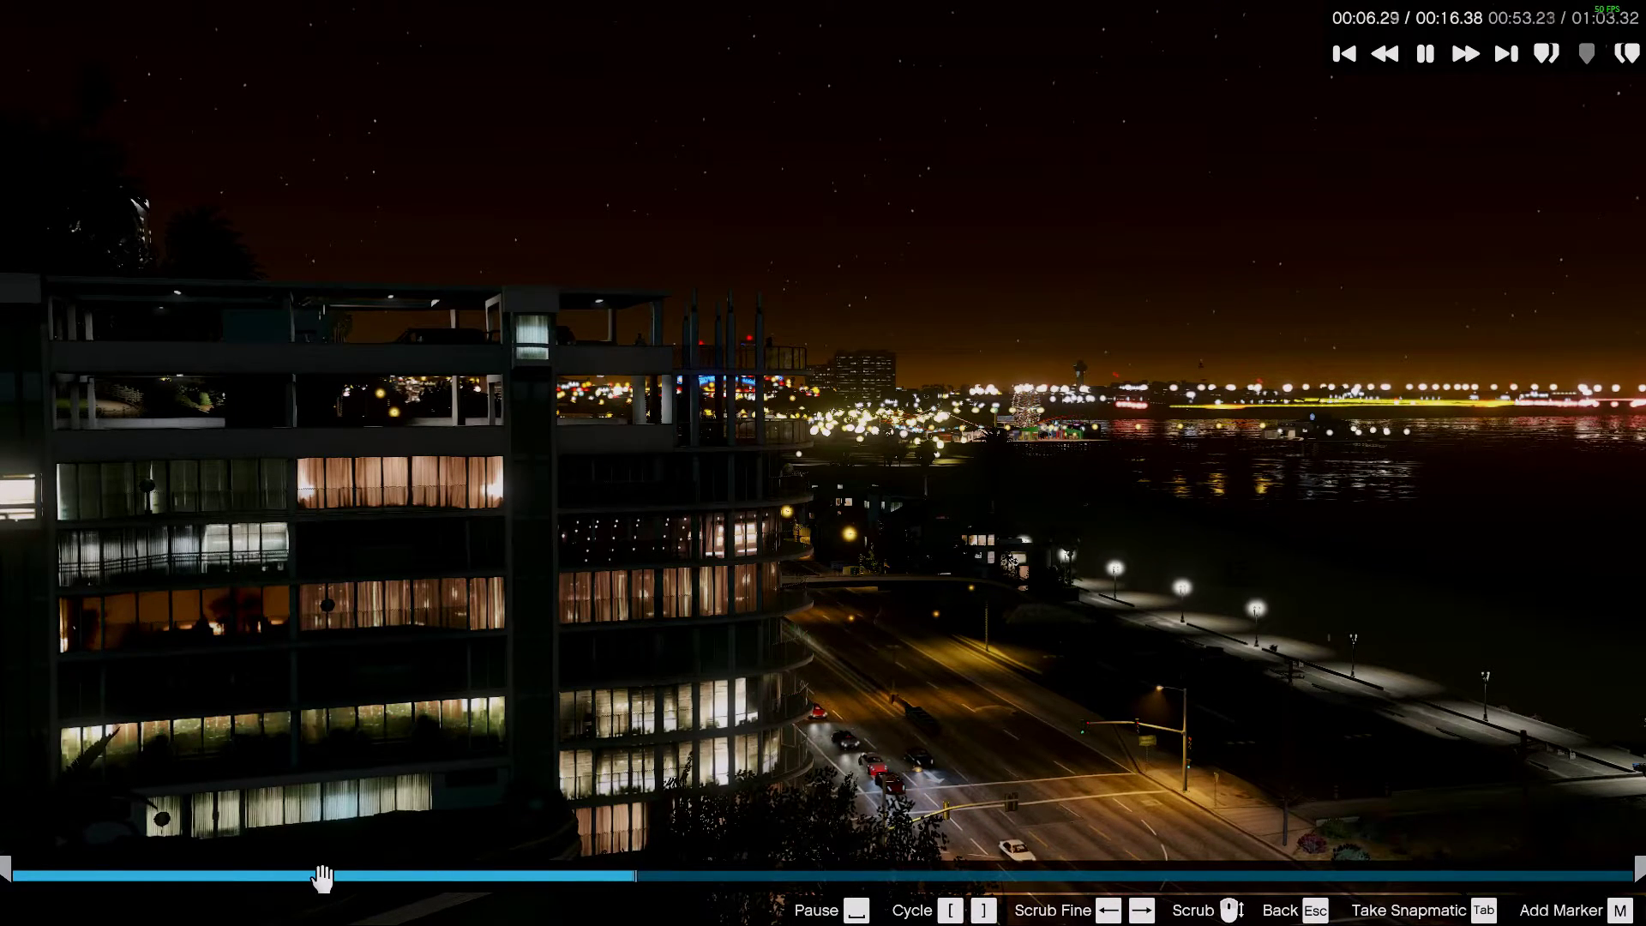
key("space")
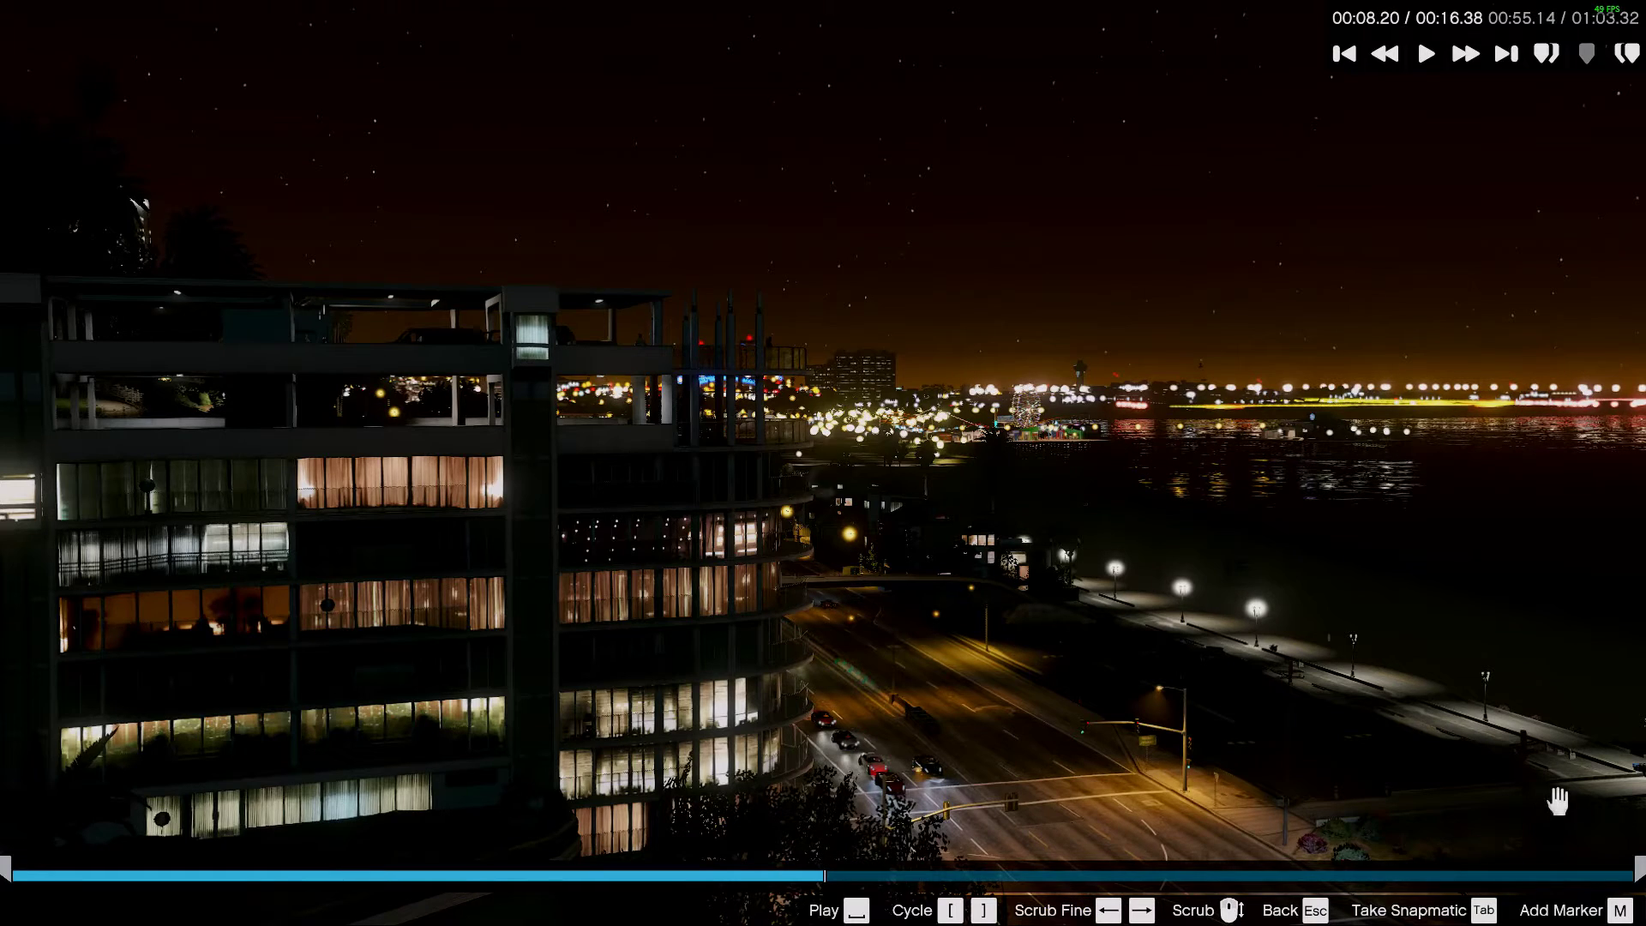
mouse_move(1636, 869)
left_mouse_down()
mouse_move(790, 869)
mouse_move(817, 867)
left_mouse_up()
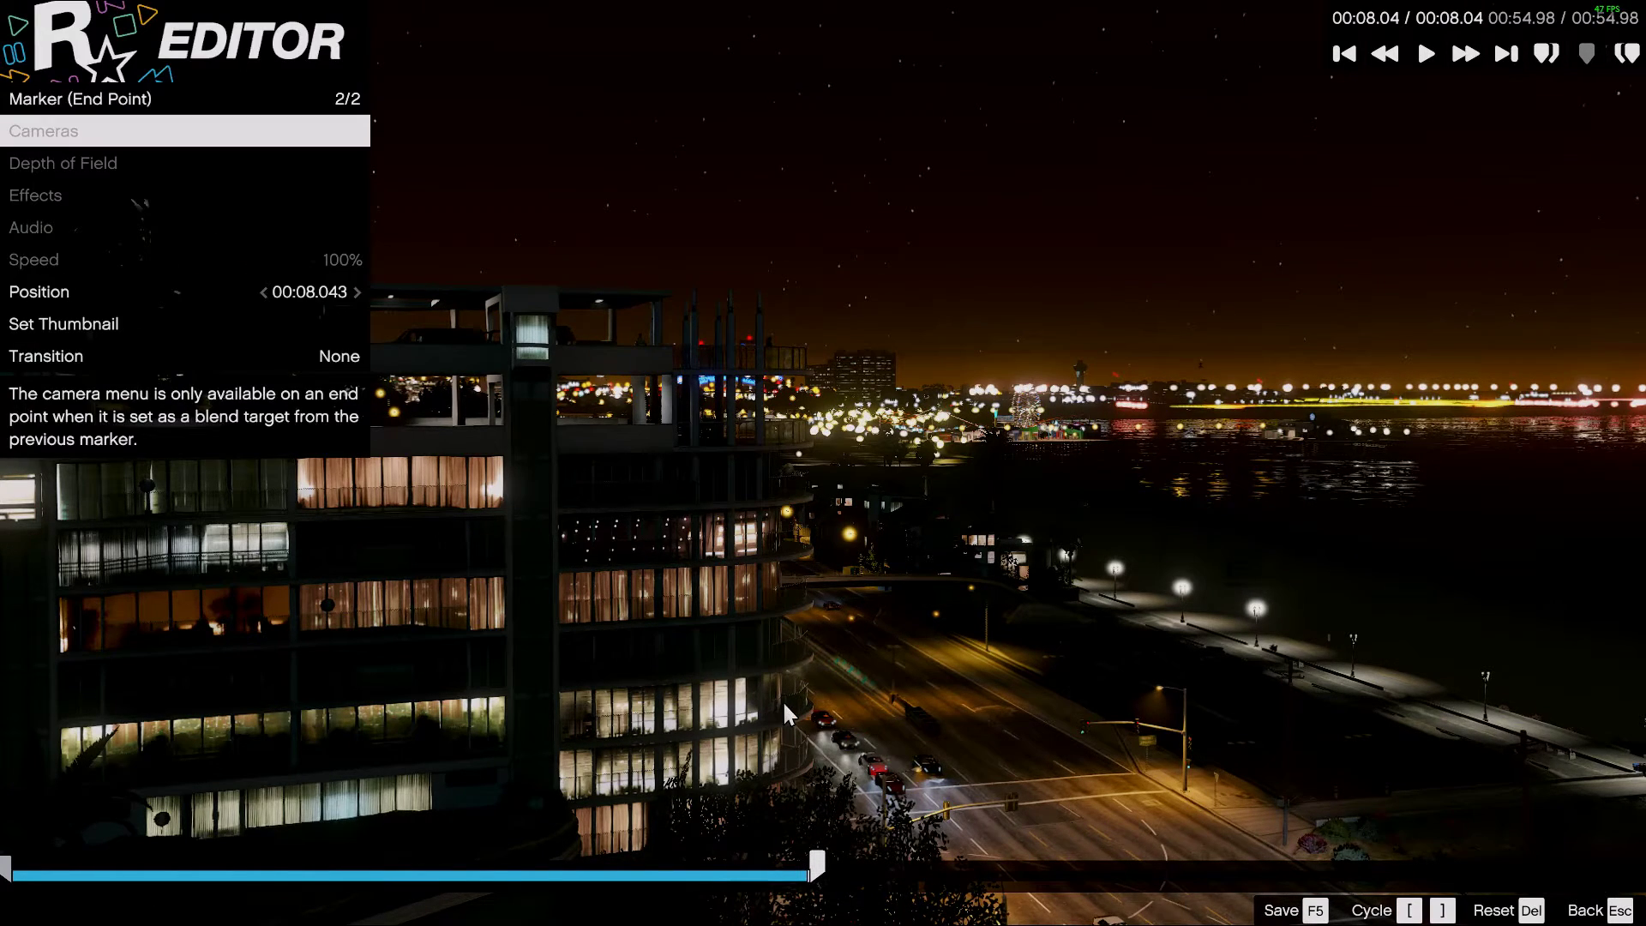
key("Escape")
key("Escape")
key("Return")
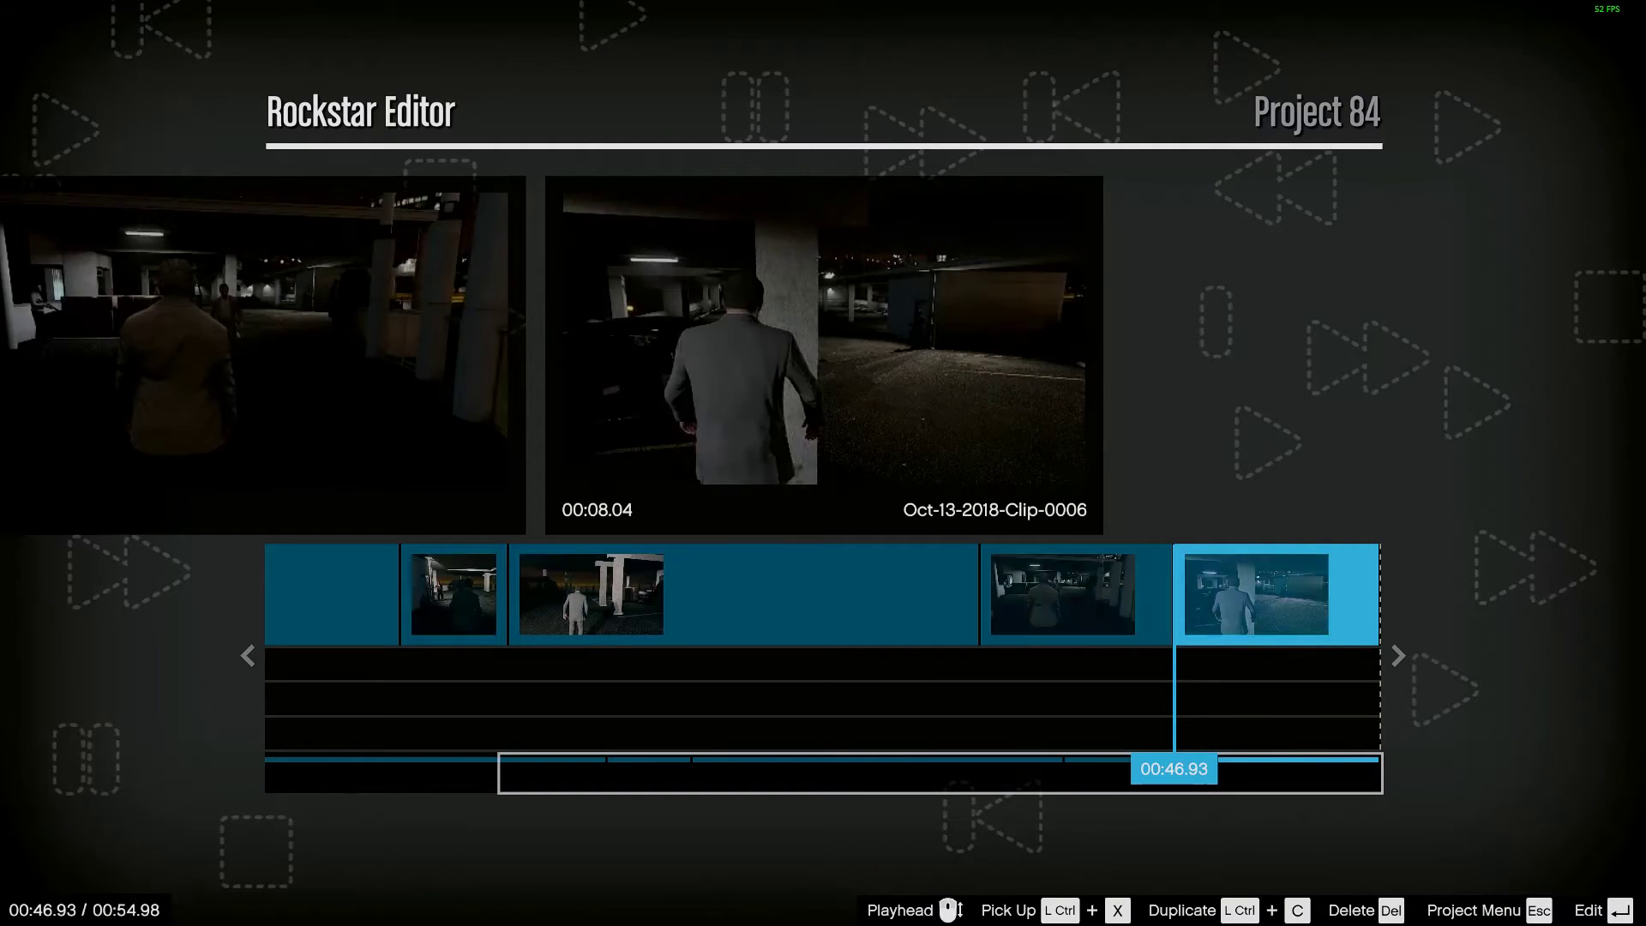
- Export the project to the Video Gallery as Project 84 at 60fps with High bit rate
scroll(782, 700, "up", 4)
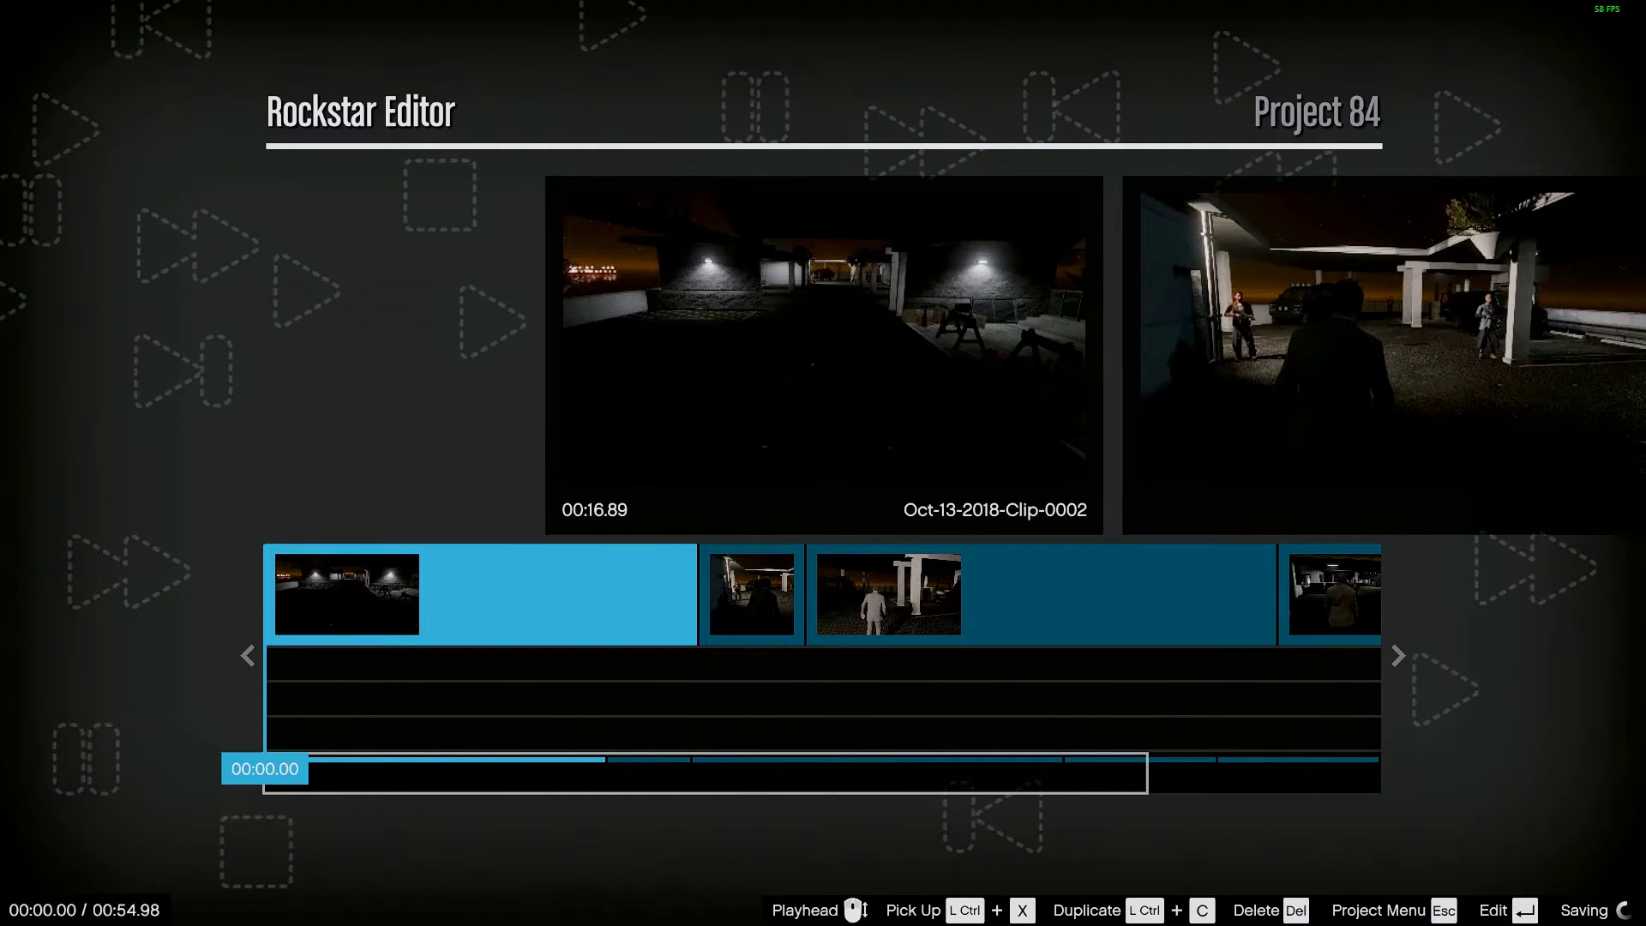
key("Escape")
key("Up")
key("Up")
key("Up")
key("Down")
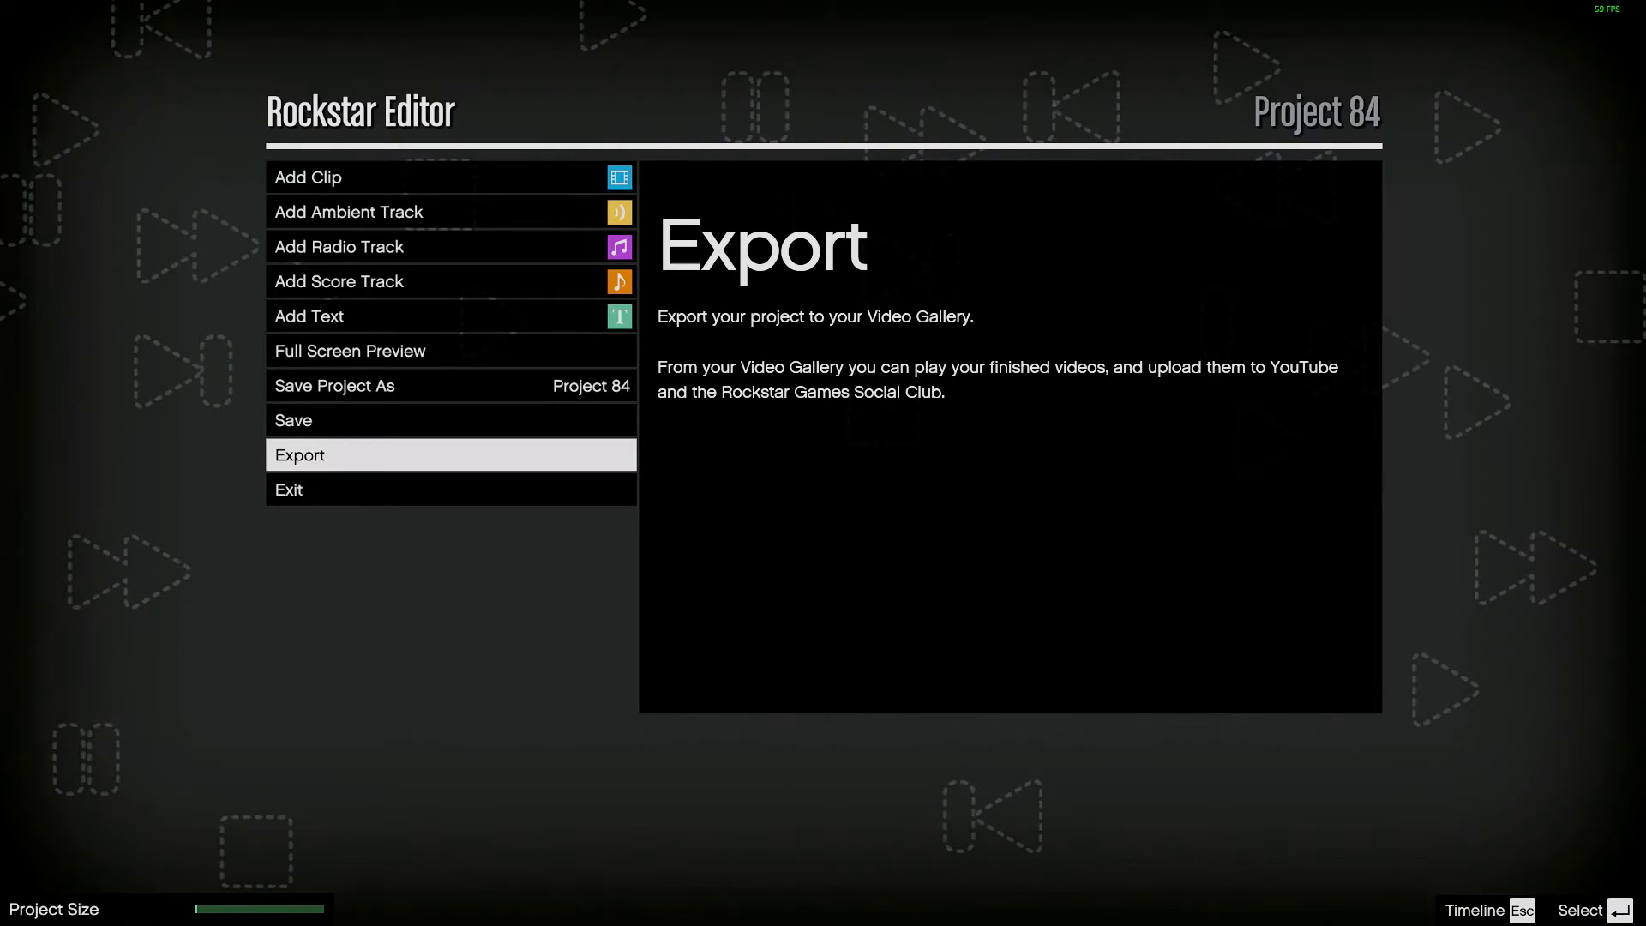
key("Return")
key("Up")
key("Return")
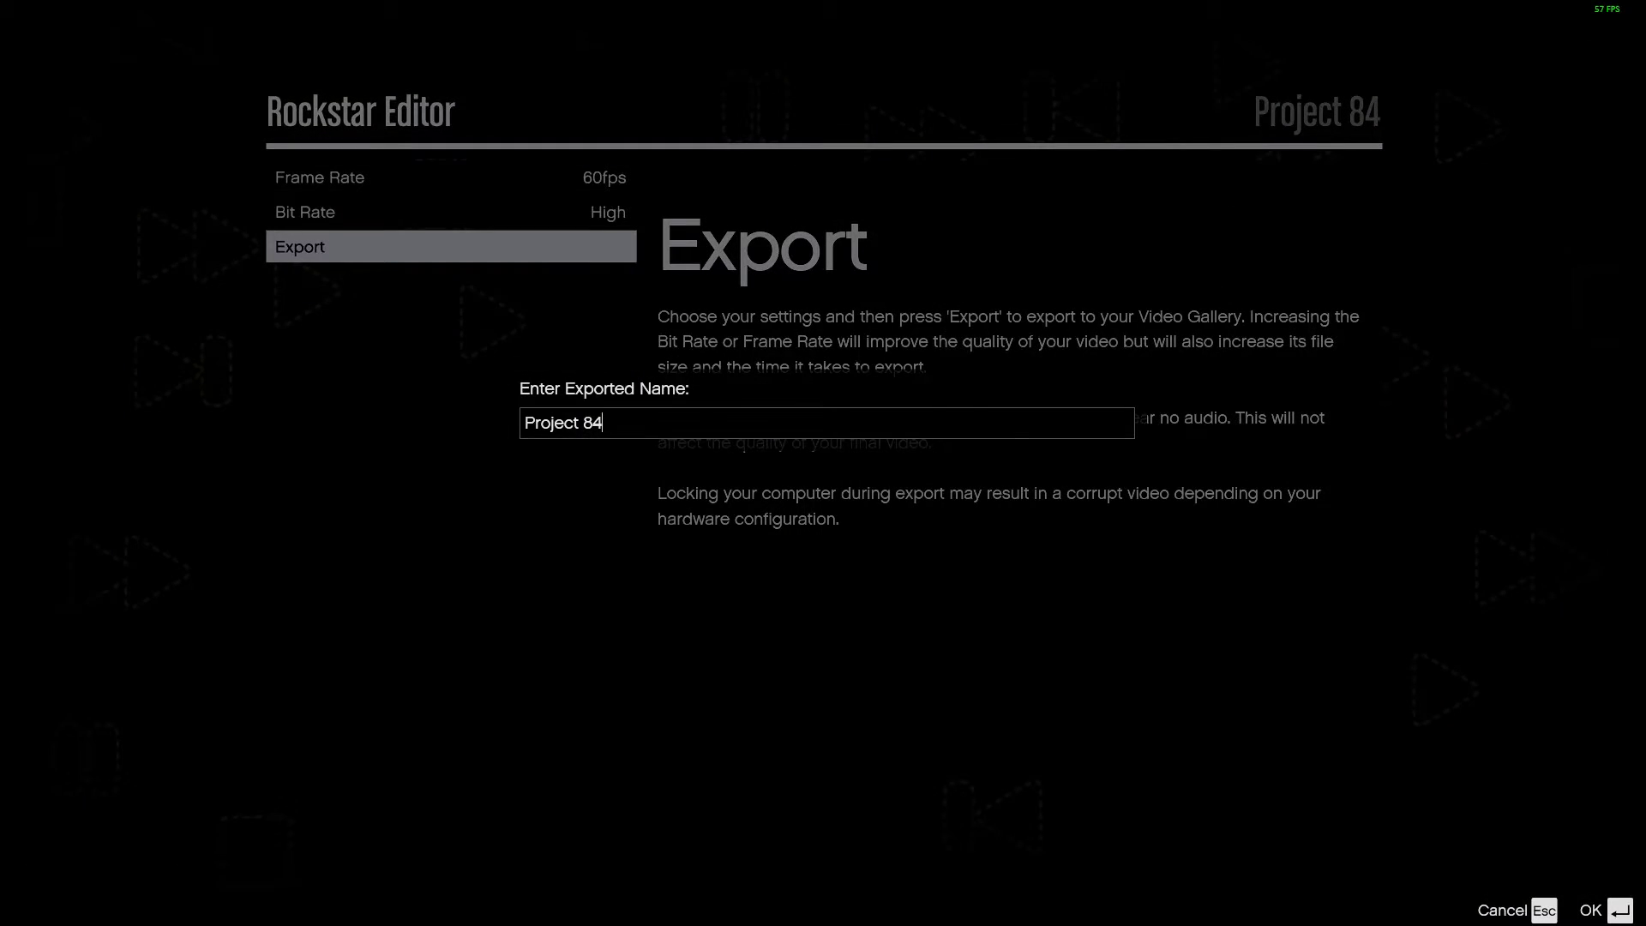
key("Return")
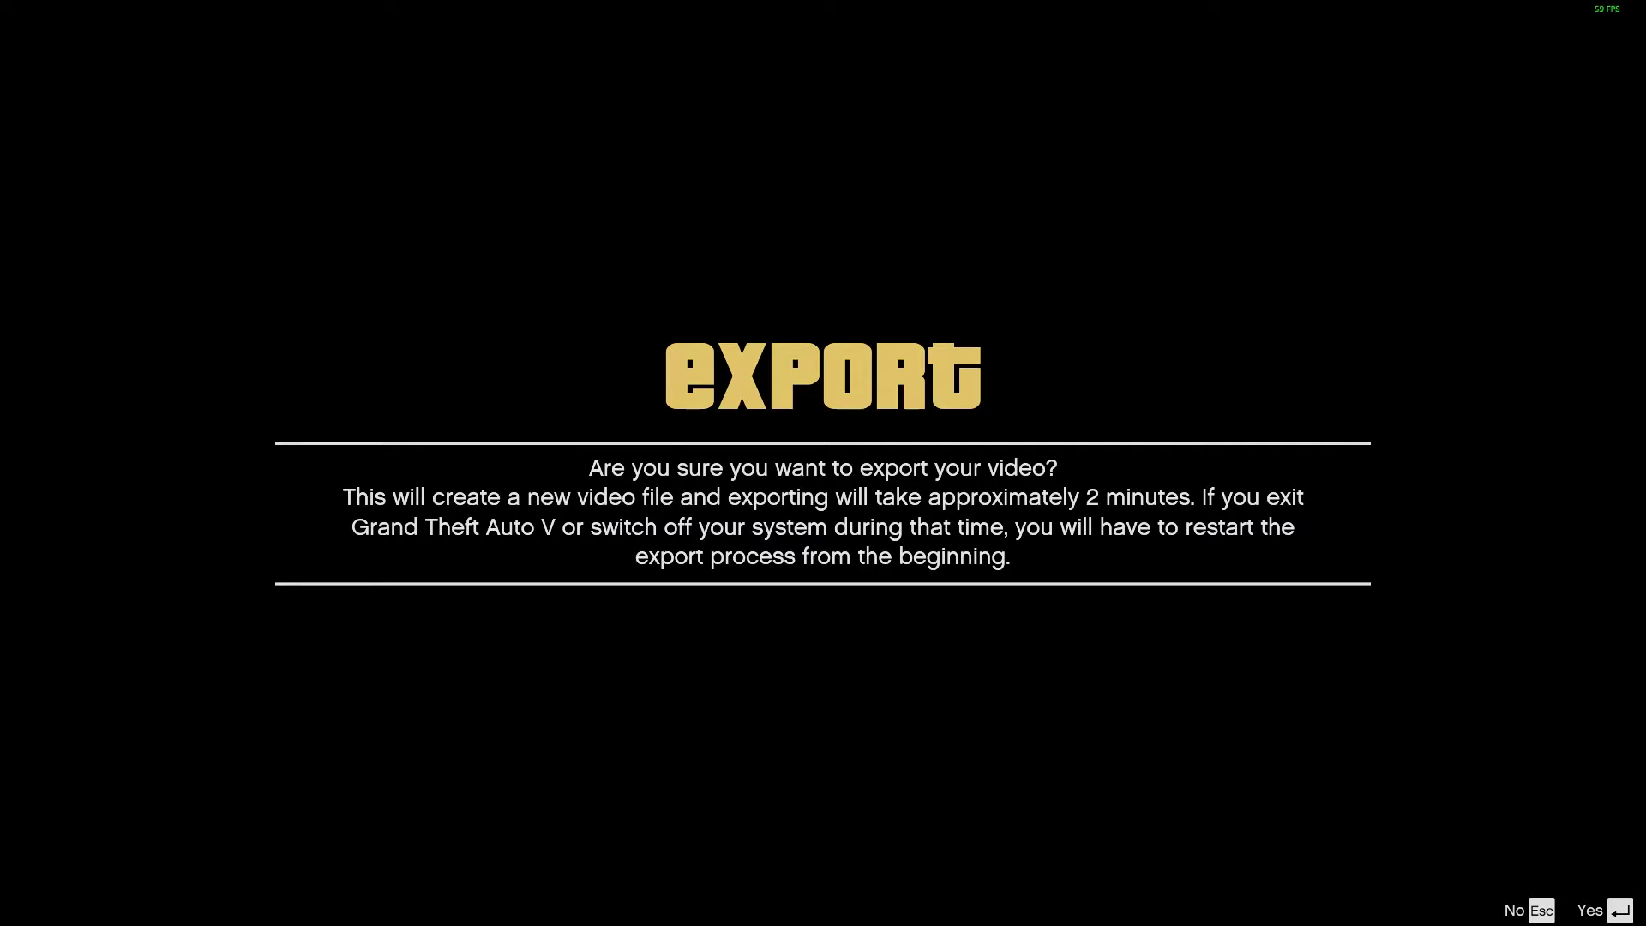
key("Return")
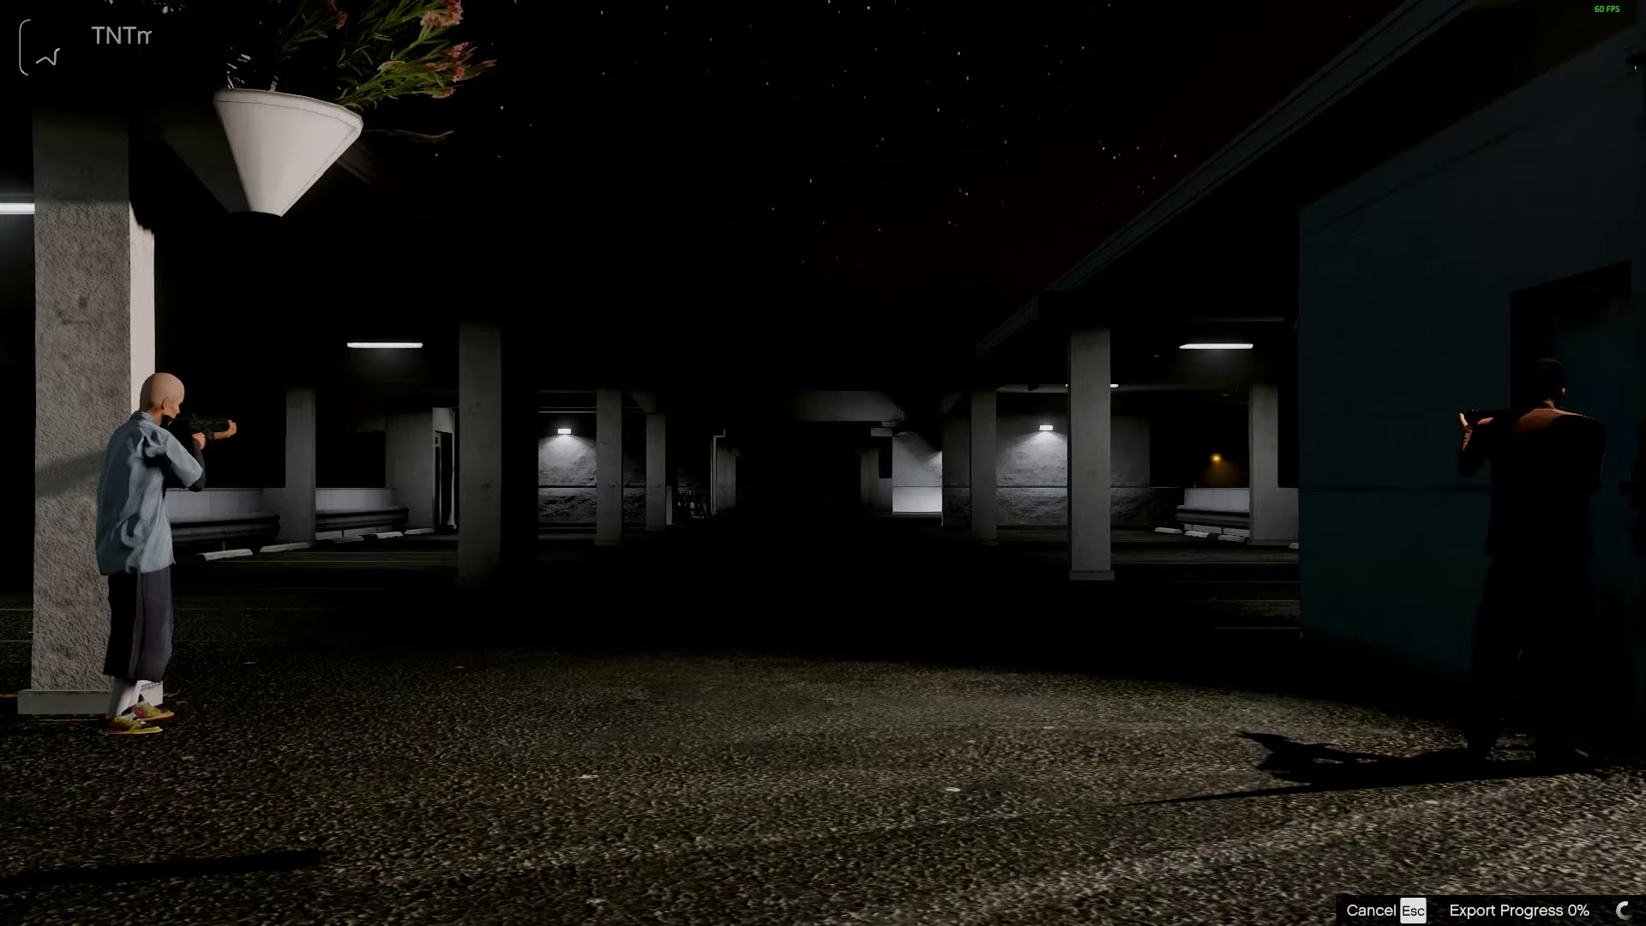